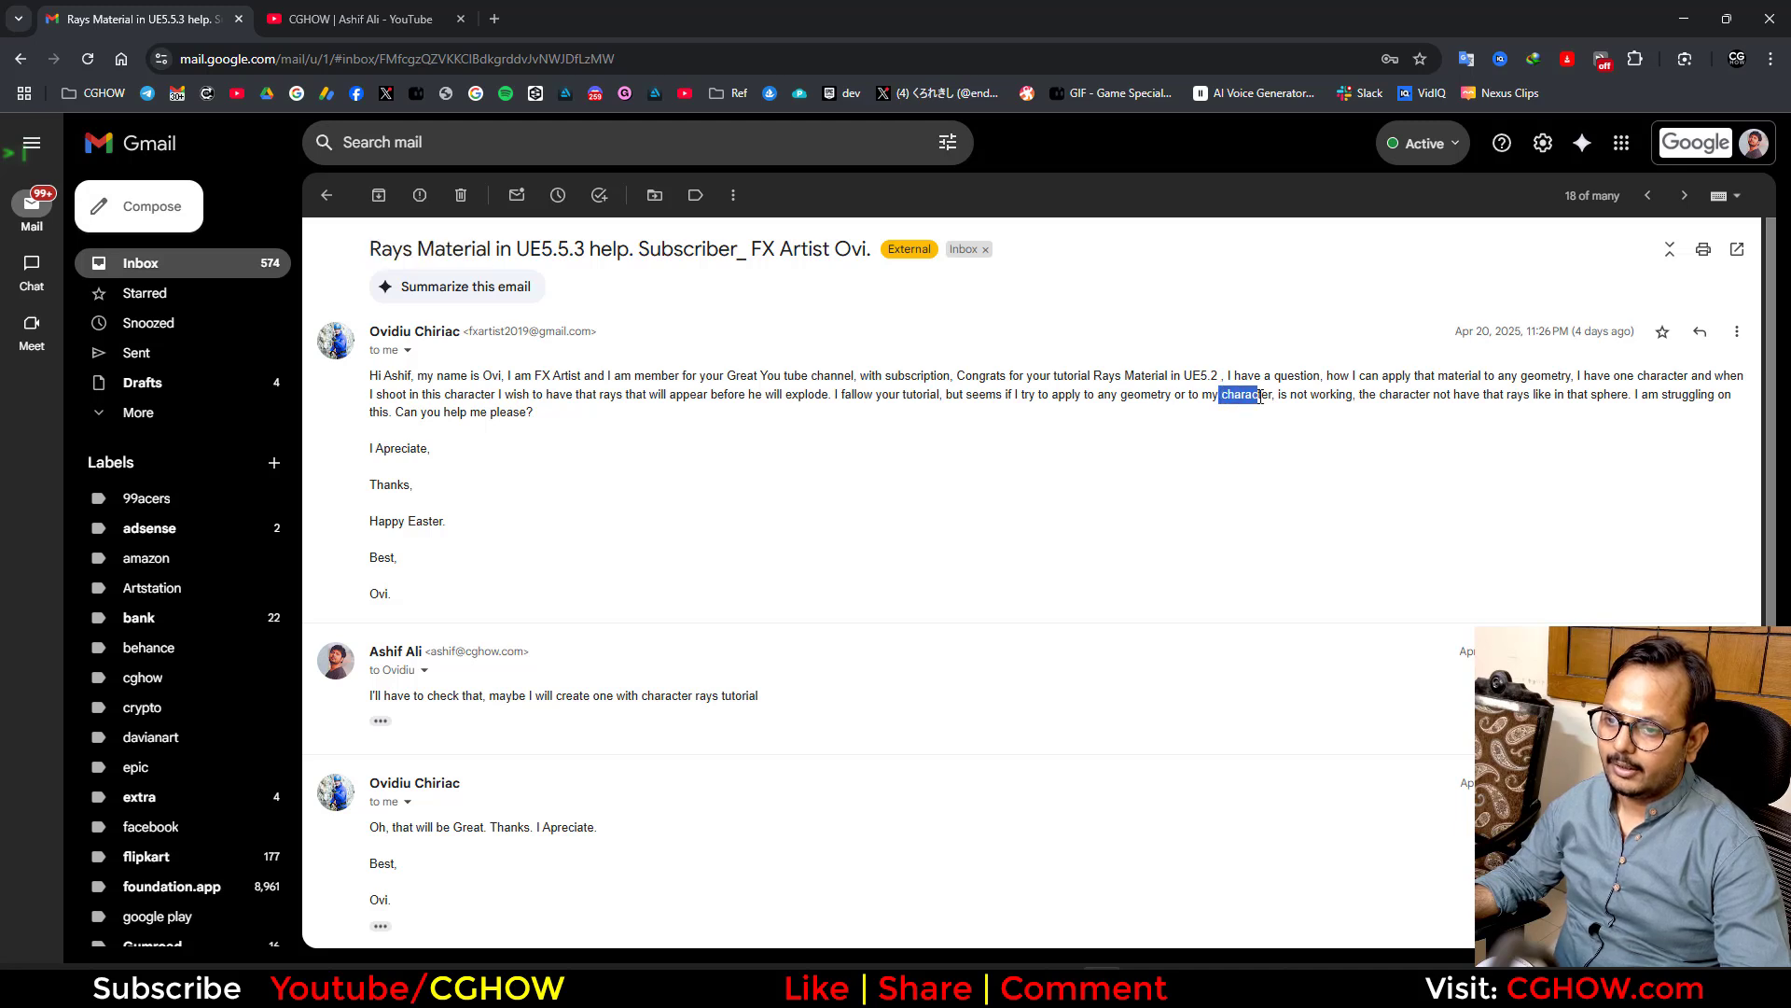
# Search the CGHOW channel for 'rays' and pause the Rays Material in UE5.2 tutorial
pyautogui.click(382, 7)
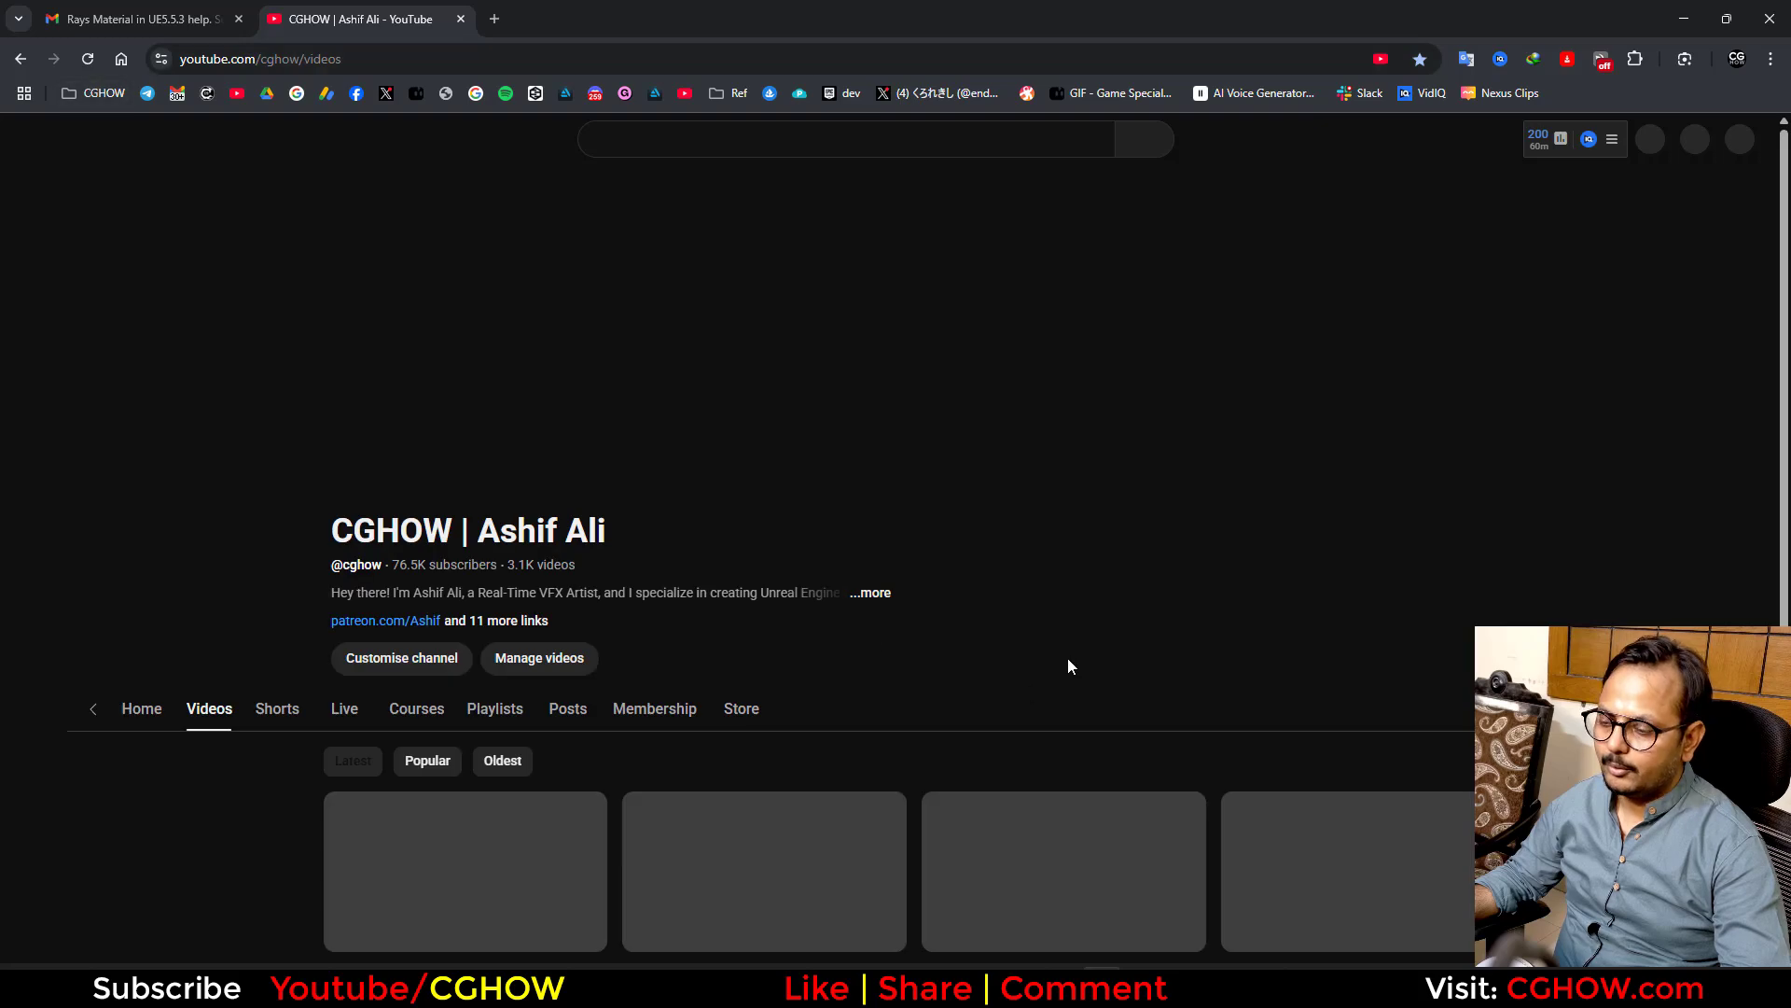
pyautogui.scroll(-2, 1068, 667)
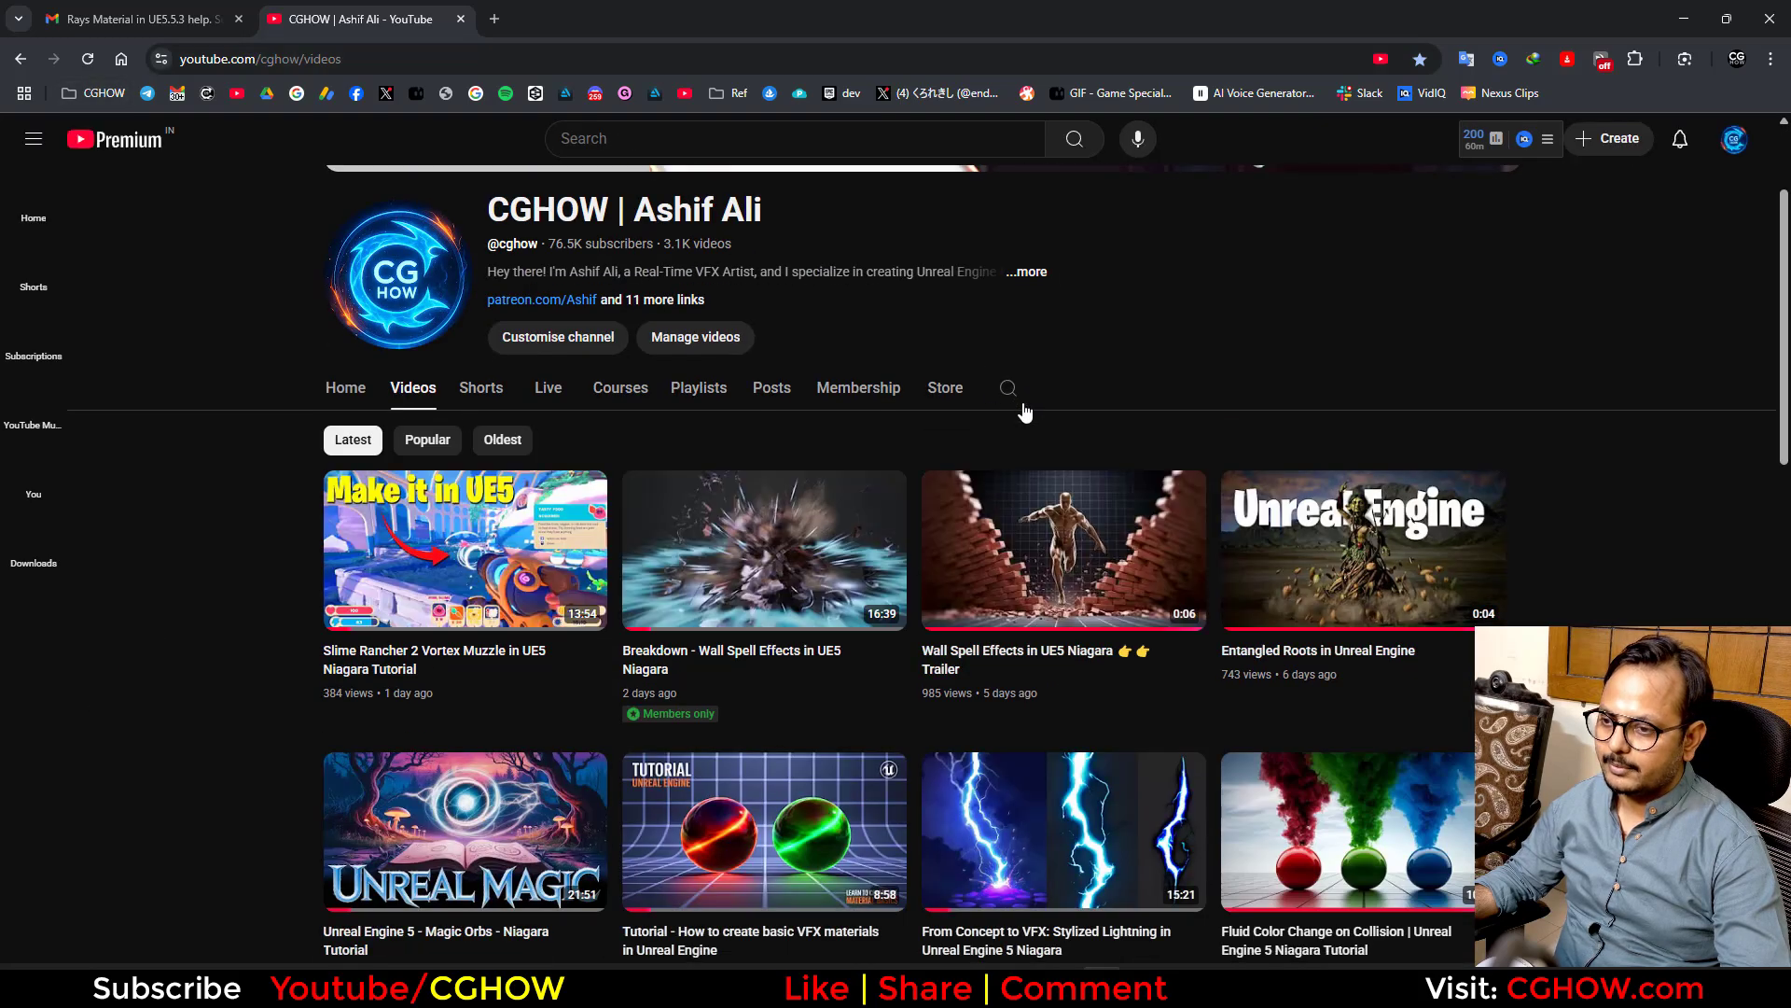
pyautogui.write('rays')
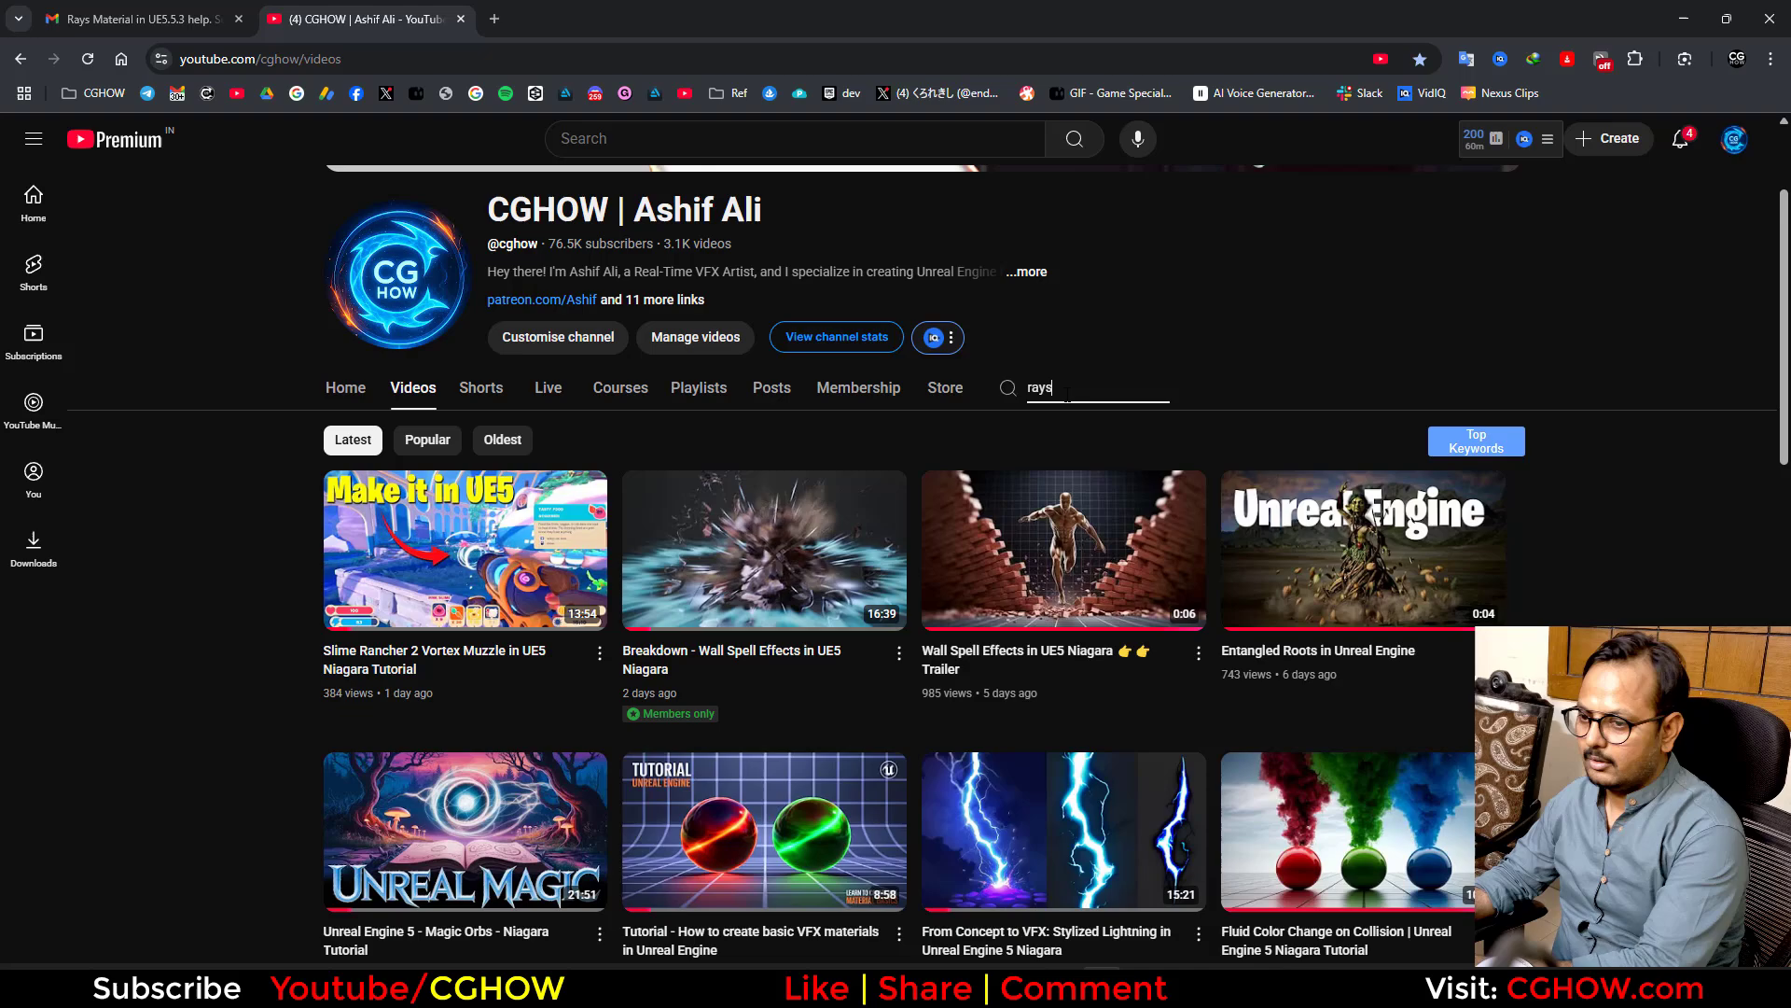
pyautogui.press('Return')
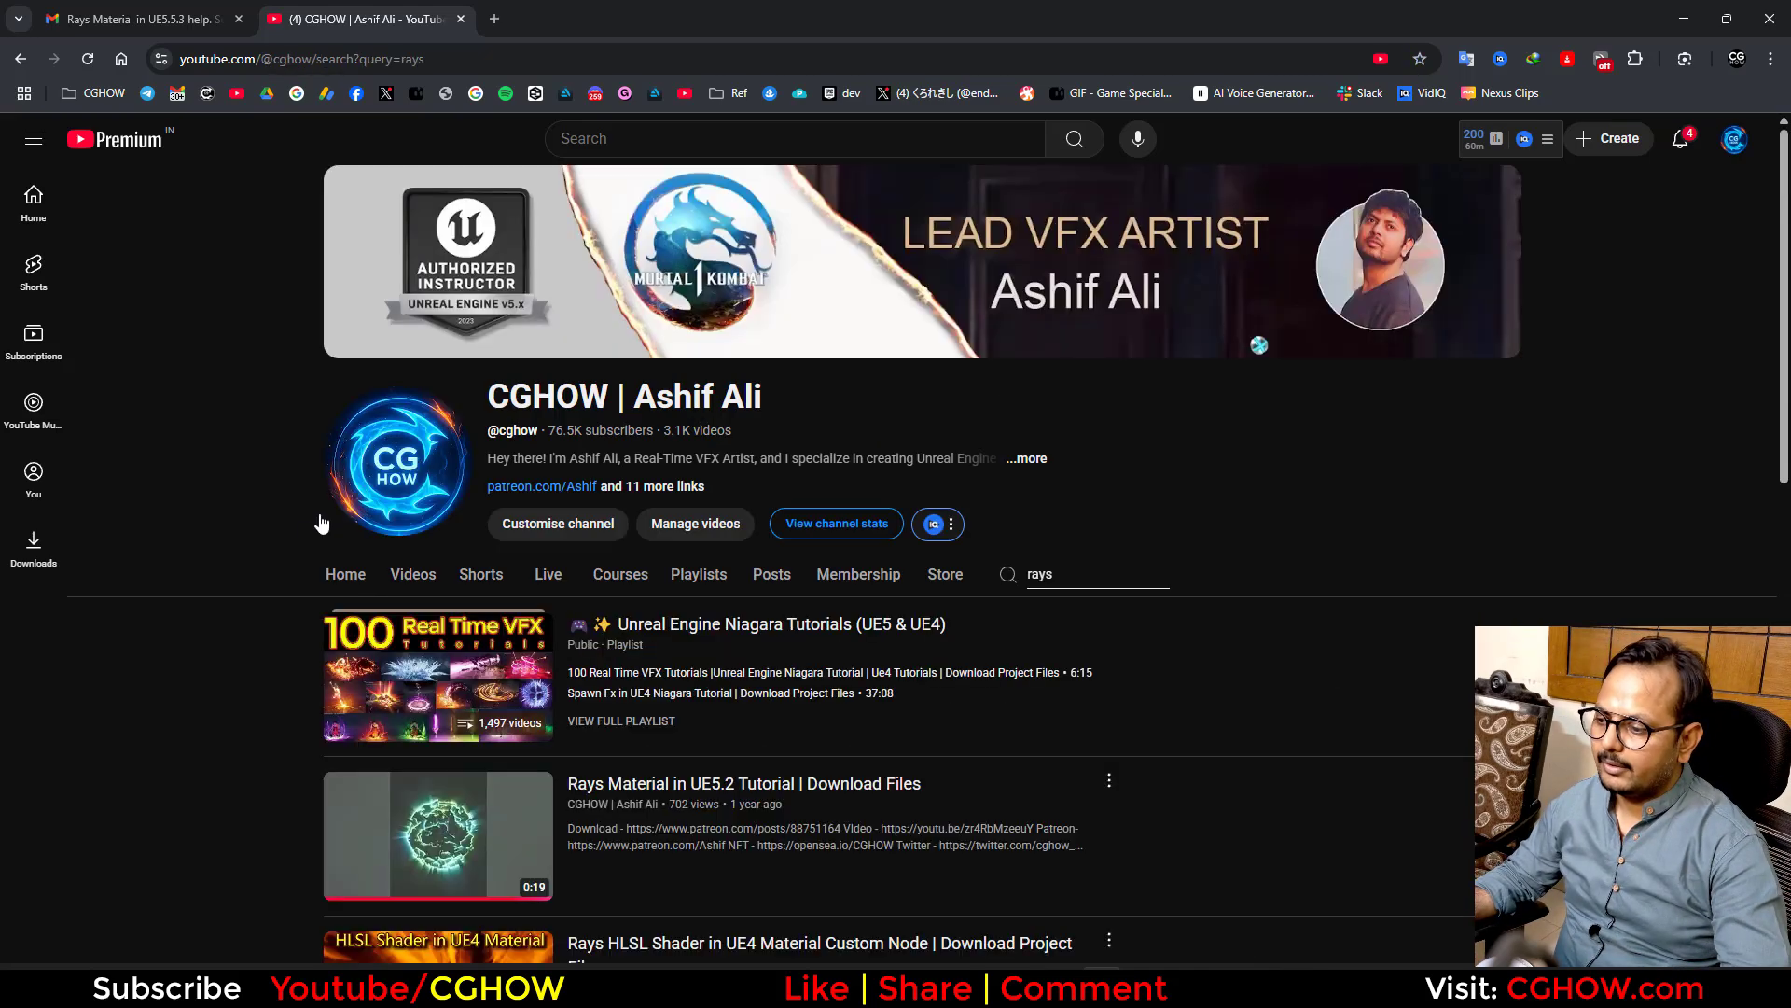
pyautogui.scroll(-3, 247, 653)
pyautogui.scroll(-2, 268, 645)
pyautogui.scroll(-3, 268, 644)
pyautogui.scroll(-3, 555, 498)
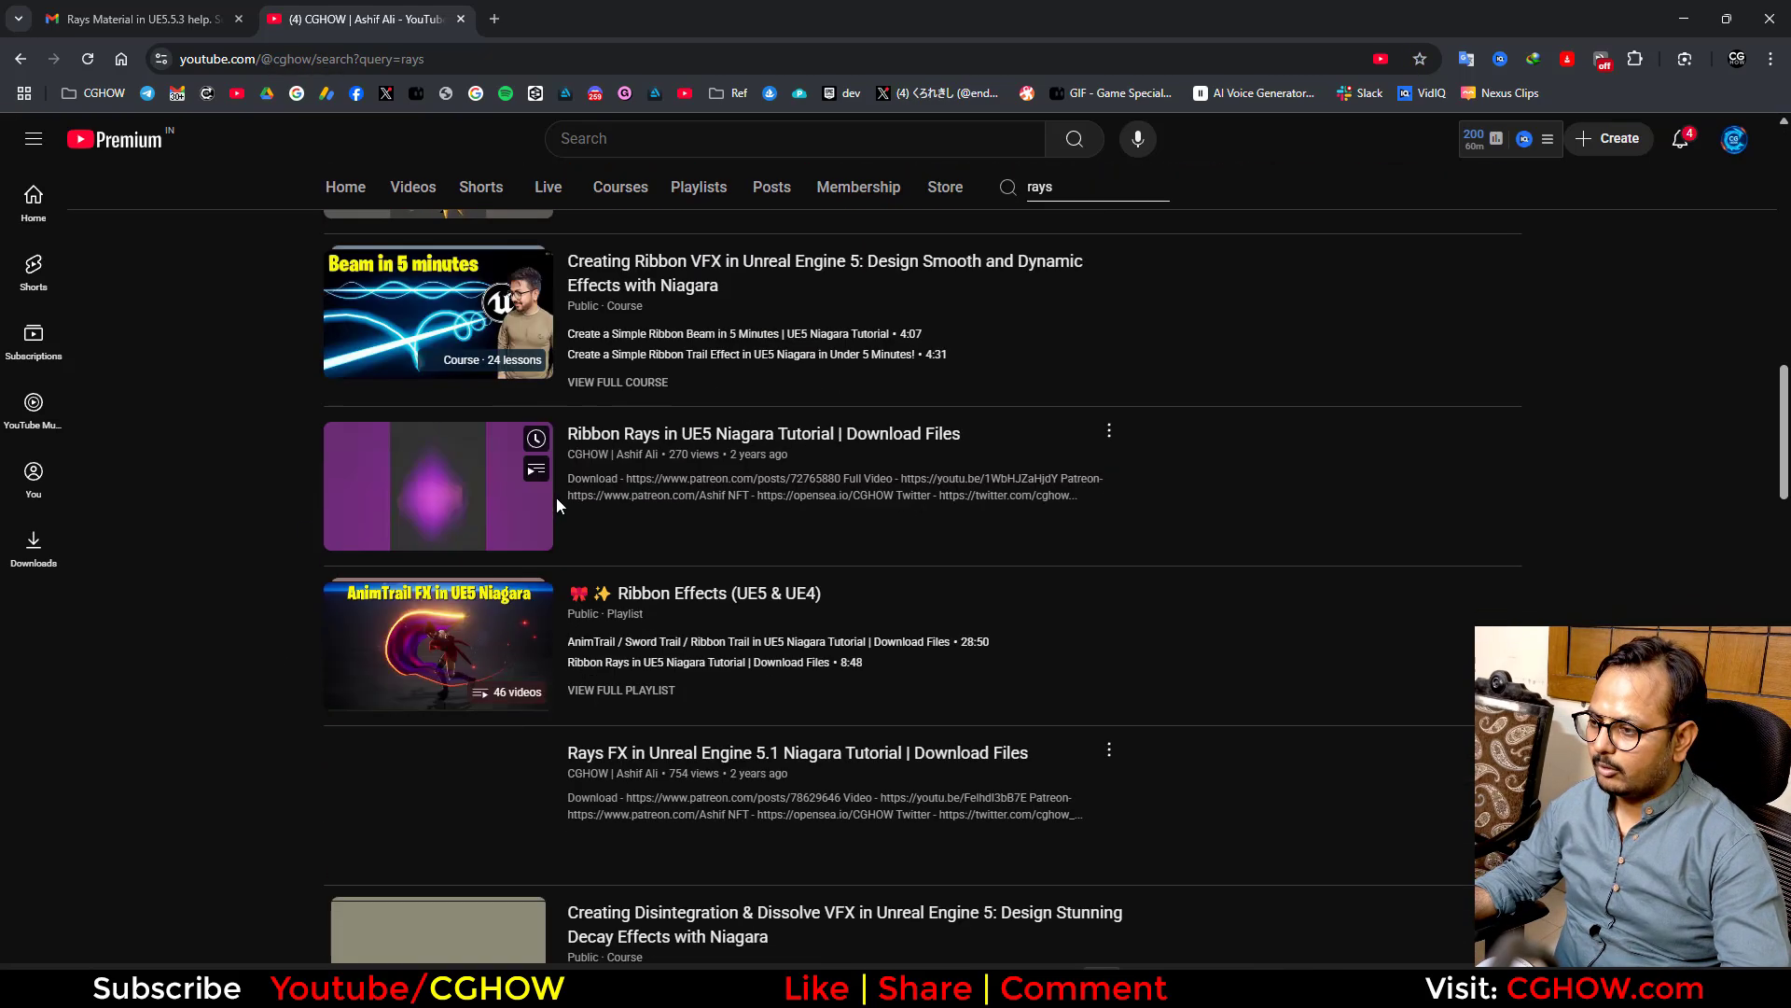
pyautogui.scroll(7, 555, 498)
pyautogui.scroll(3, 556, 498)
pyautogui.click(528, 726)
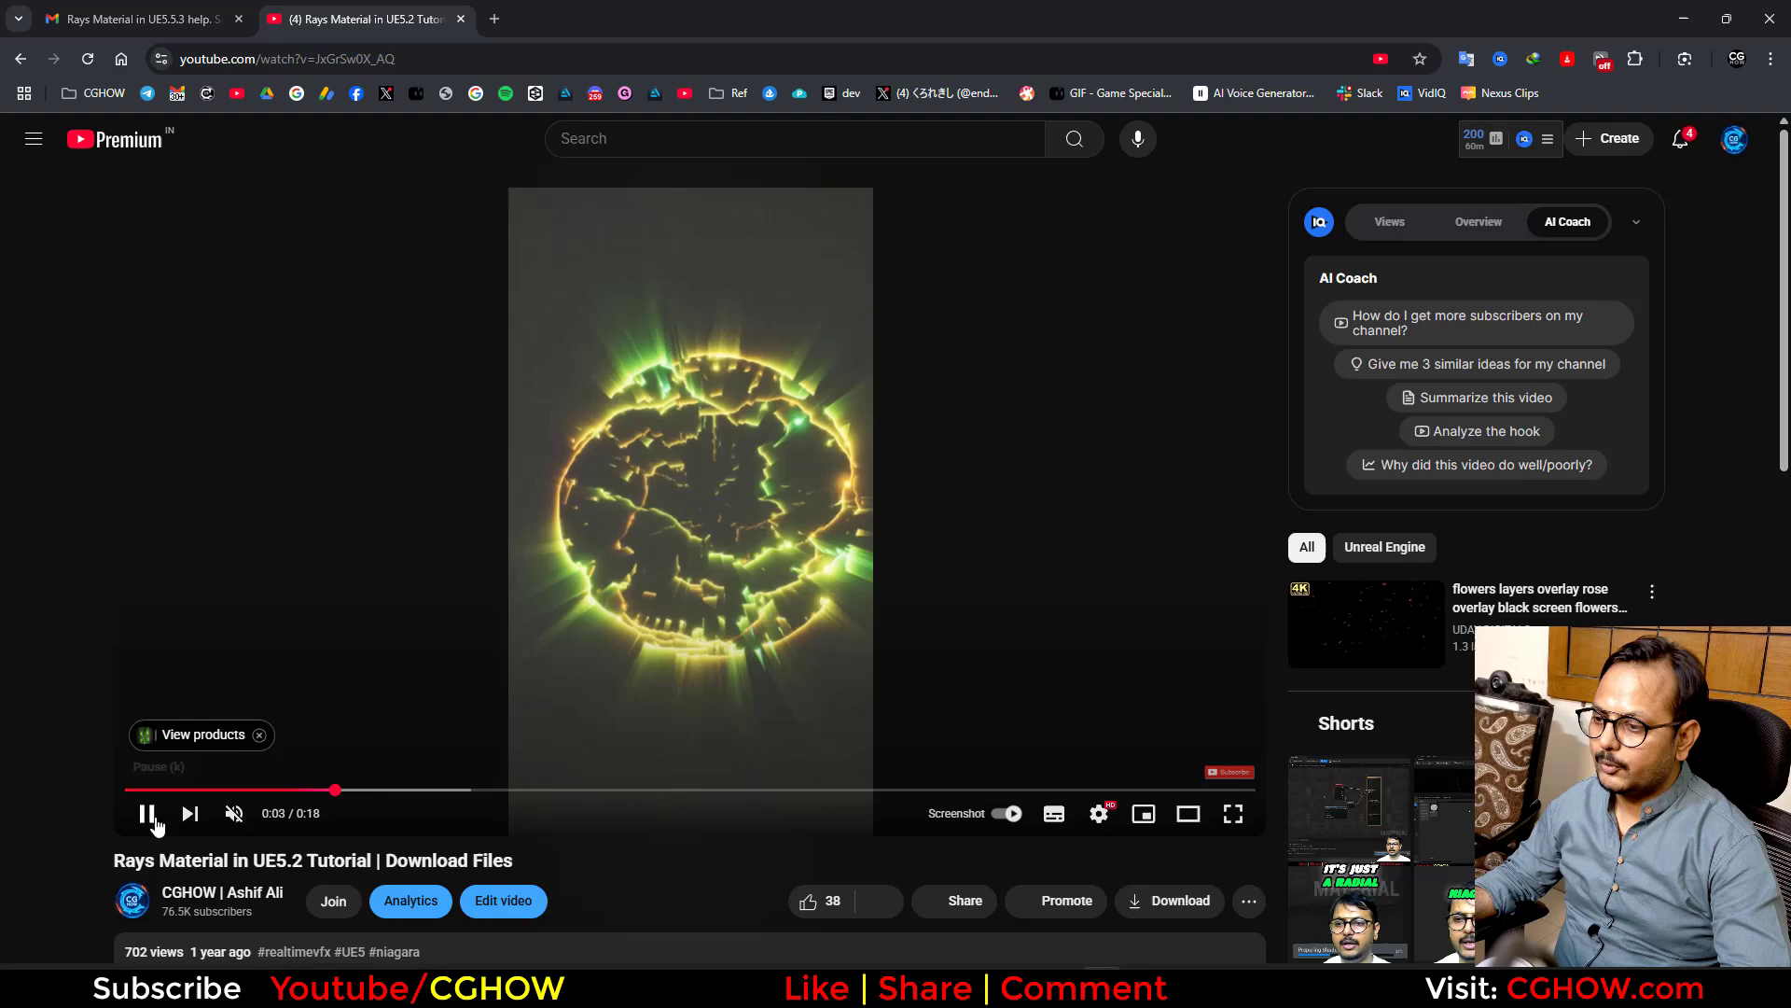
pyautogui.click(148, 815)
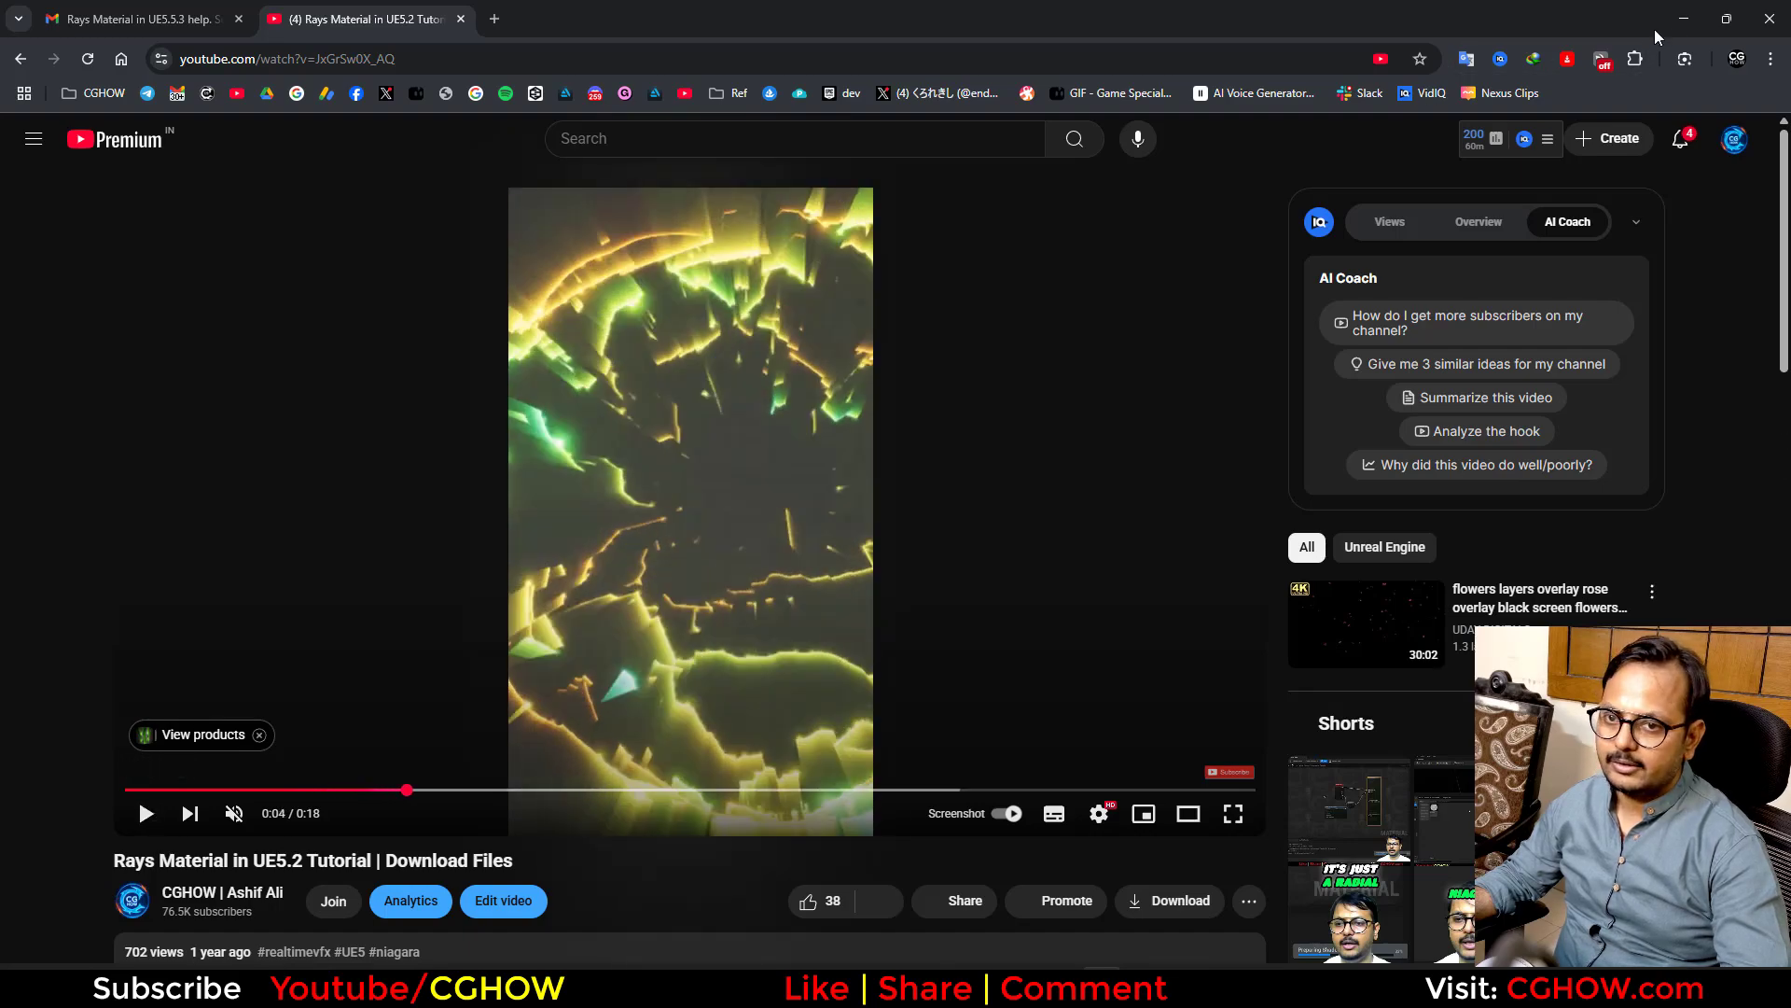
# Test-play ThirdPersonMap, then open BP_ThirdPersonCharacter from ThirdPerson > Blueprints
pyautogui.click(1693, 17)
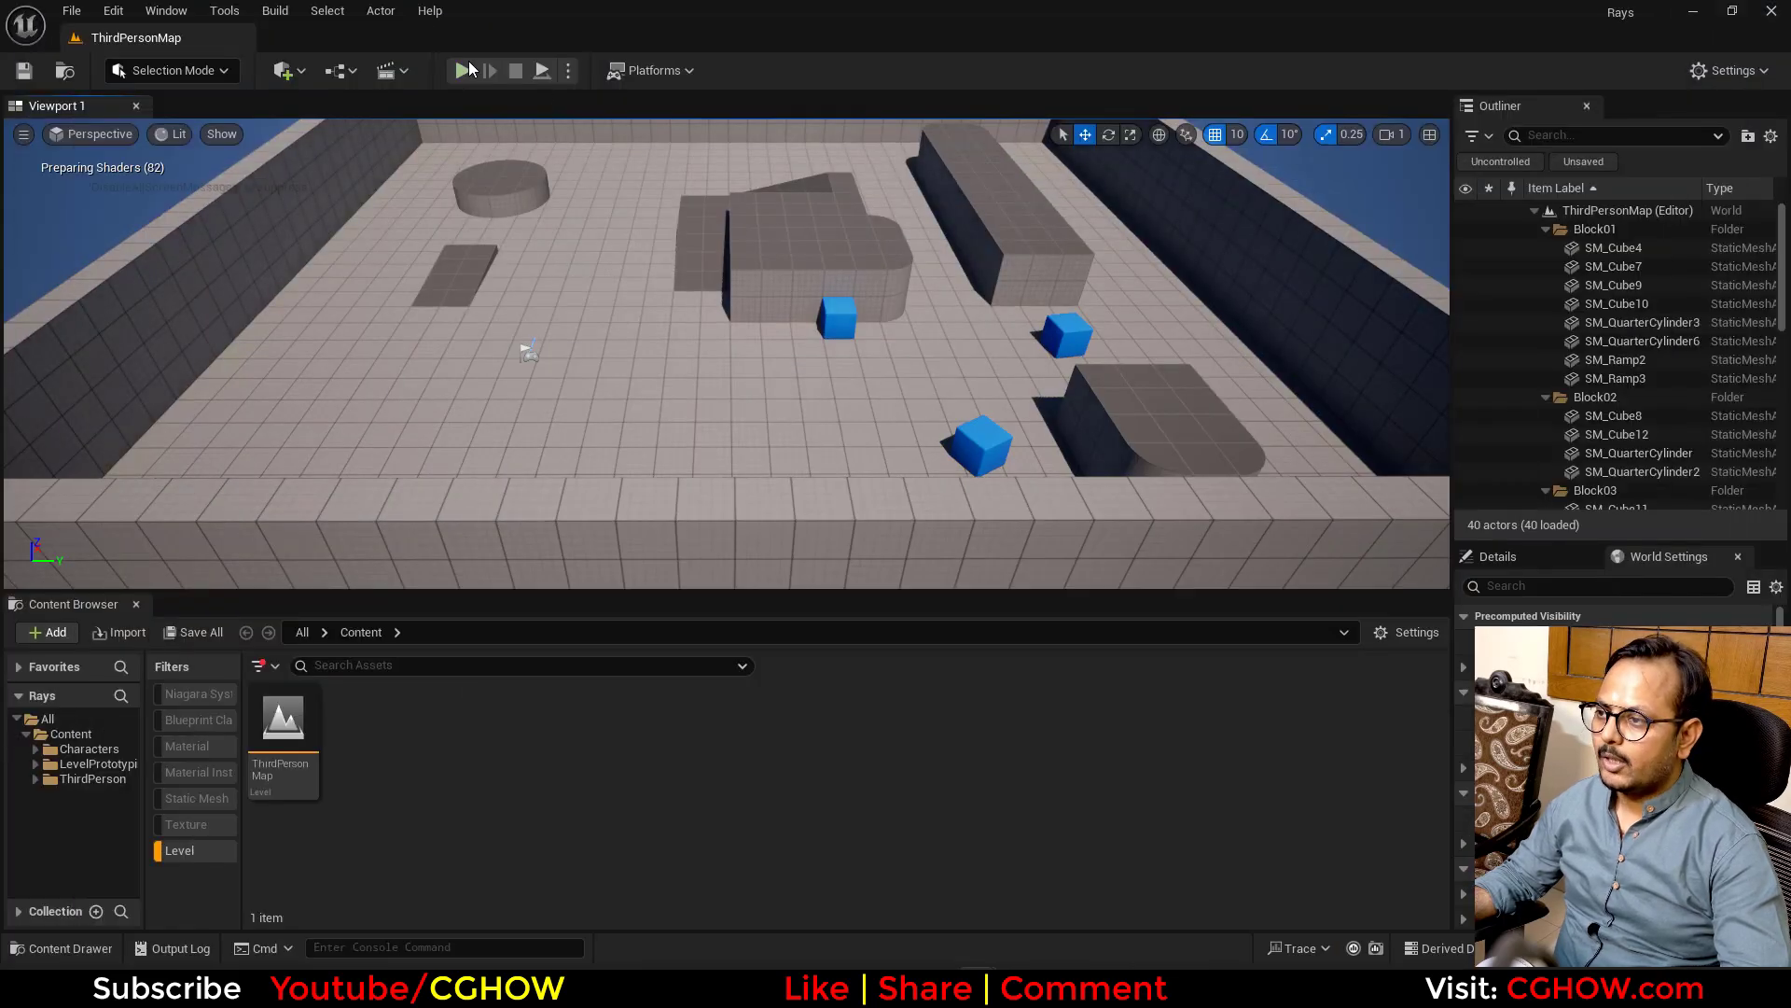
pyautogui.click(462, 71)
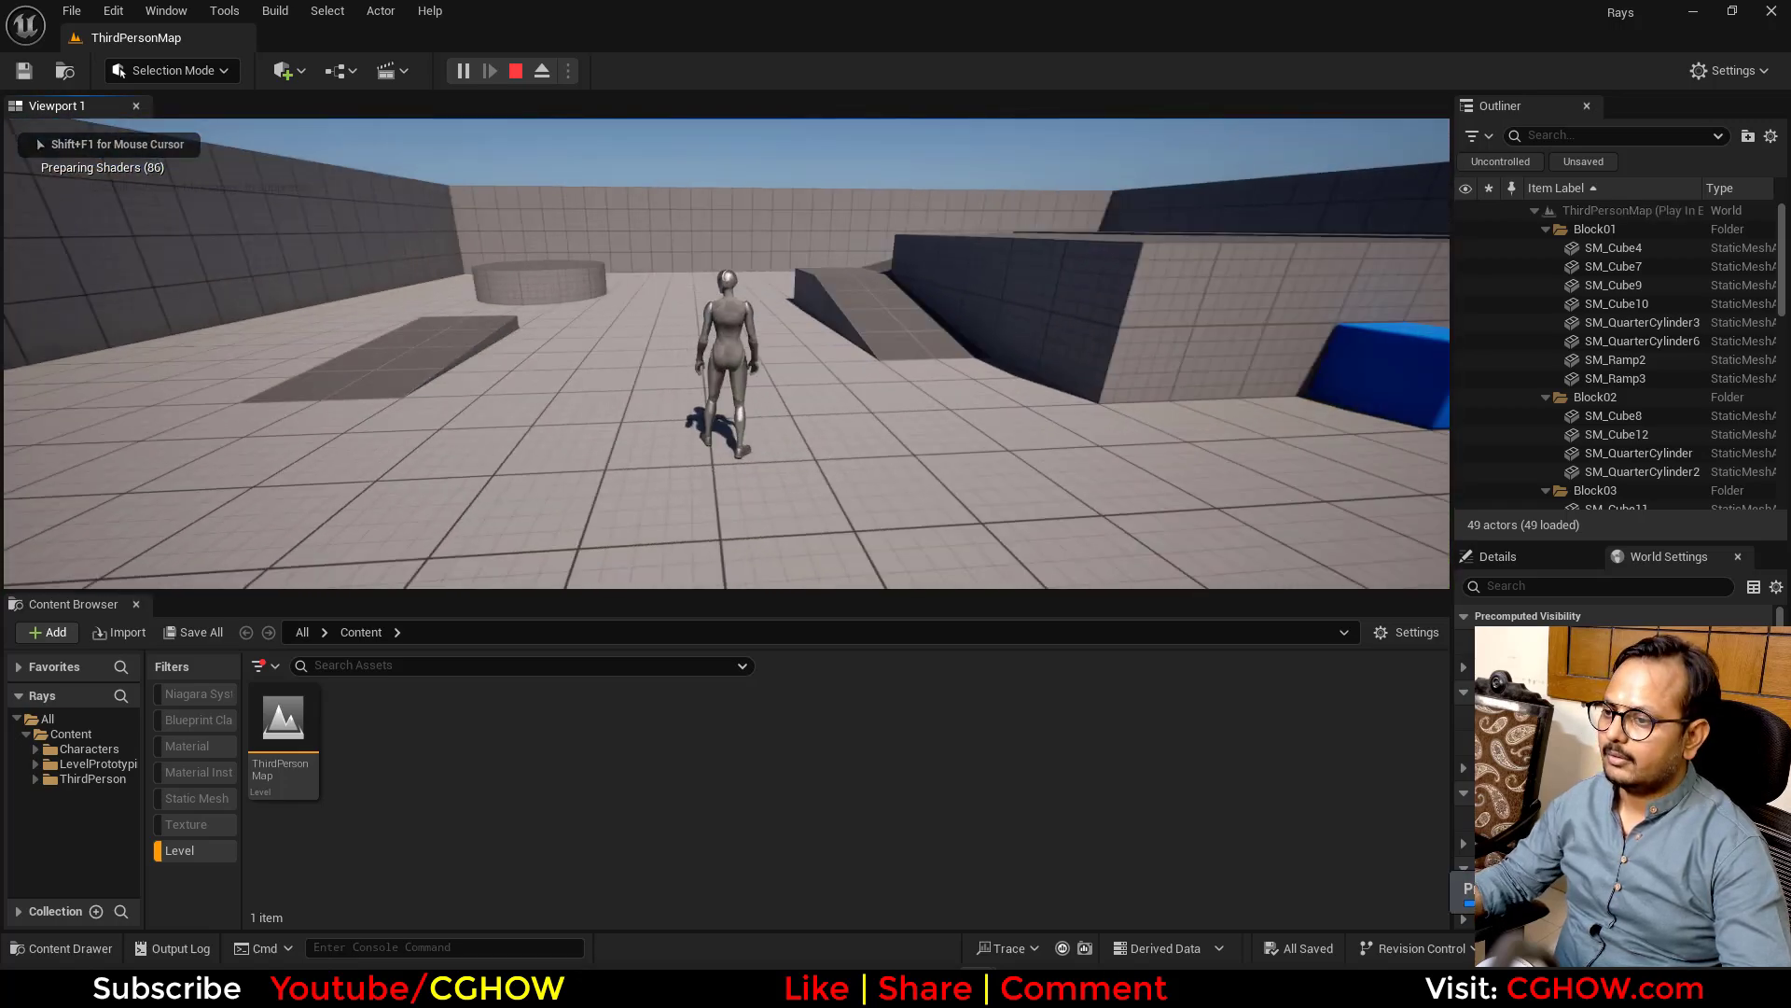
pyautogui.press('Escape')
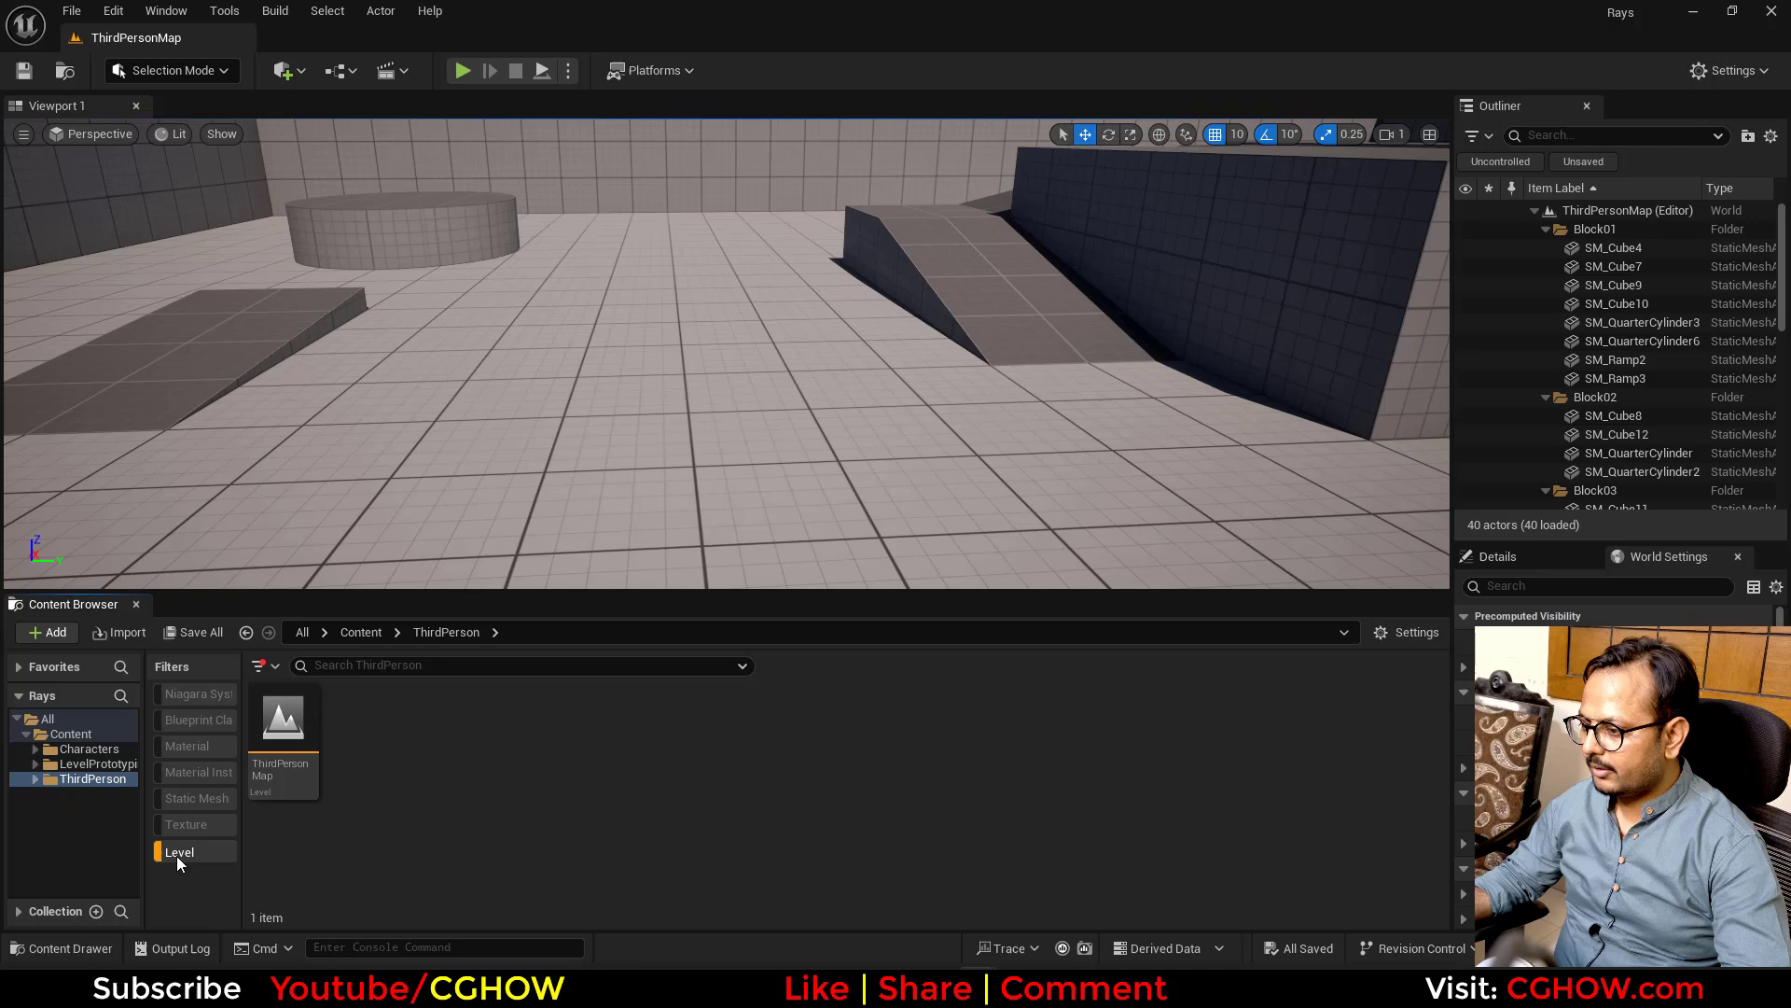
pyautogui.click(178, 849)
pyautogui.doubleClick(287, 734)
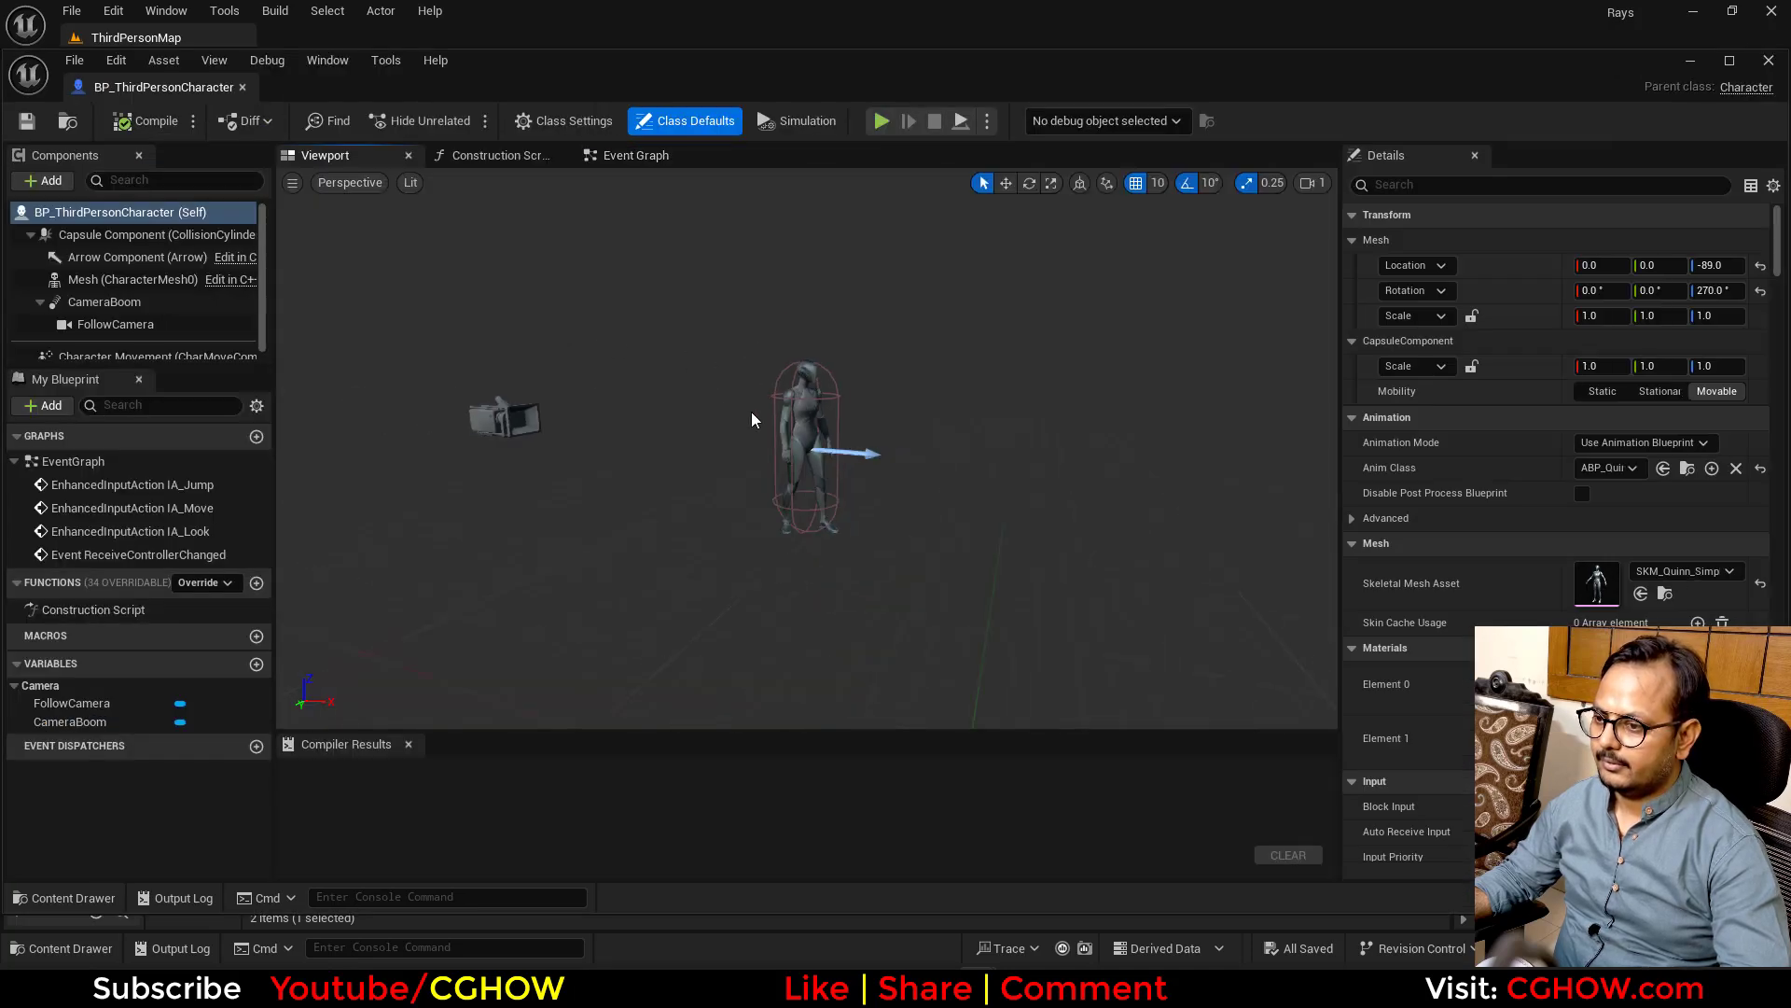
# Maximize the character blueprint and select Mesh (CharacterMesh0) to check its Overlay Material
pyautogui.doubleClick(166, 94)
pyautogui.click(112, 232)
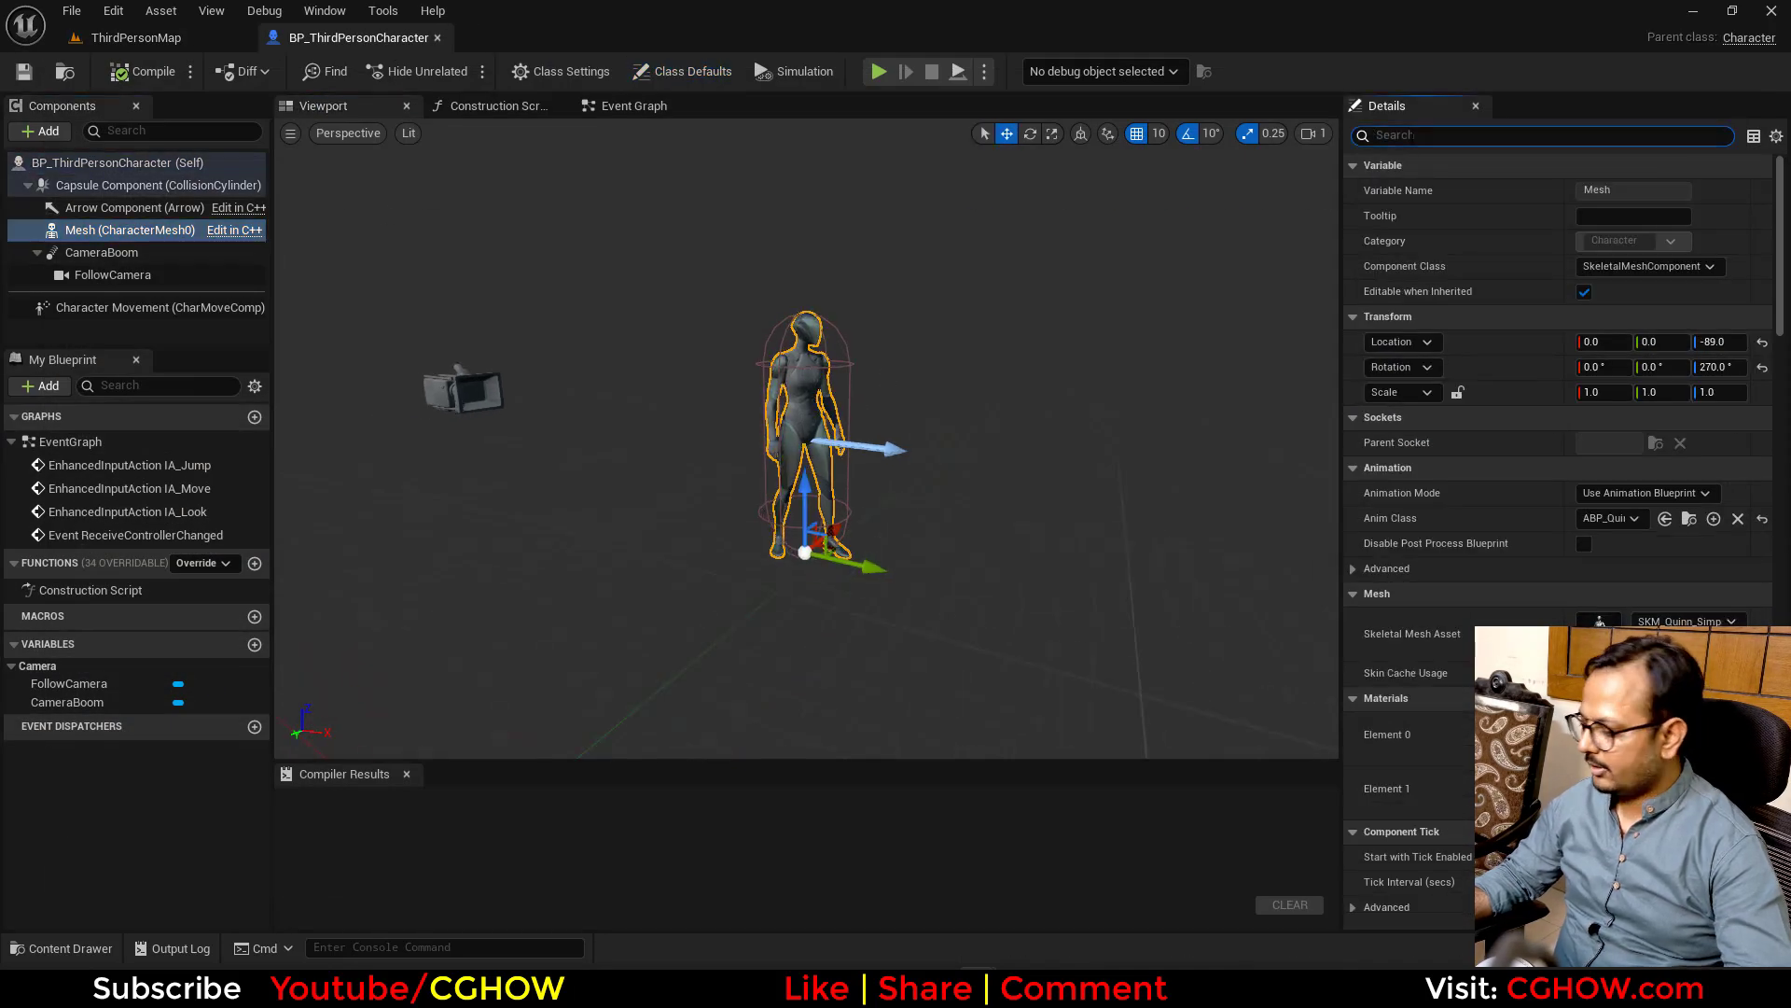
pyautogui.write('overl')
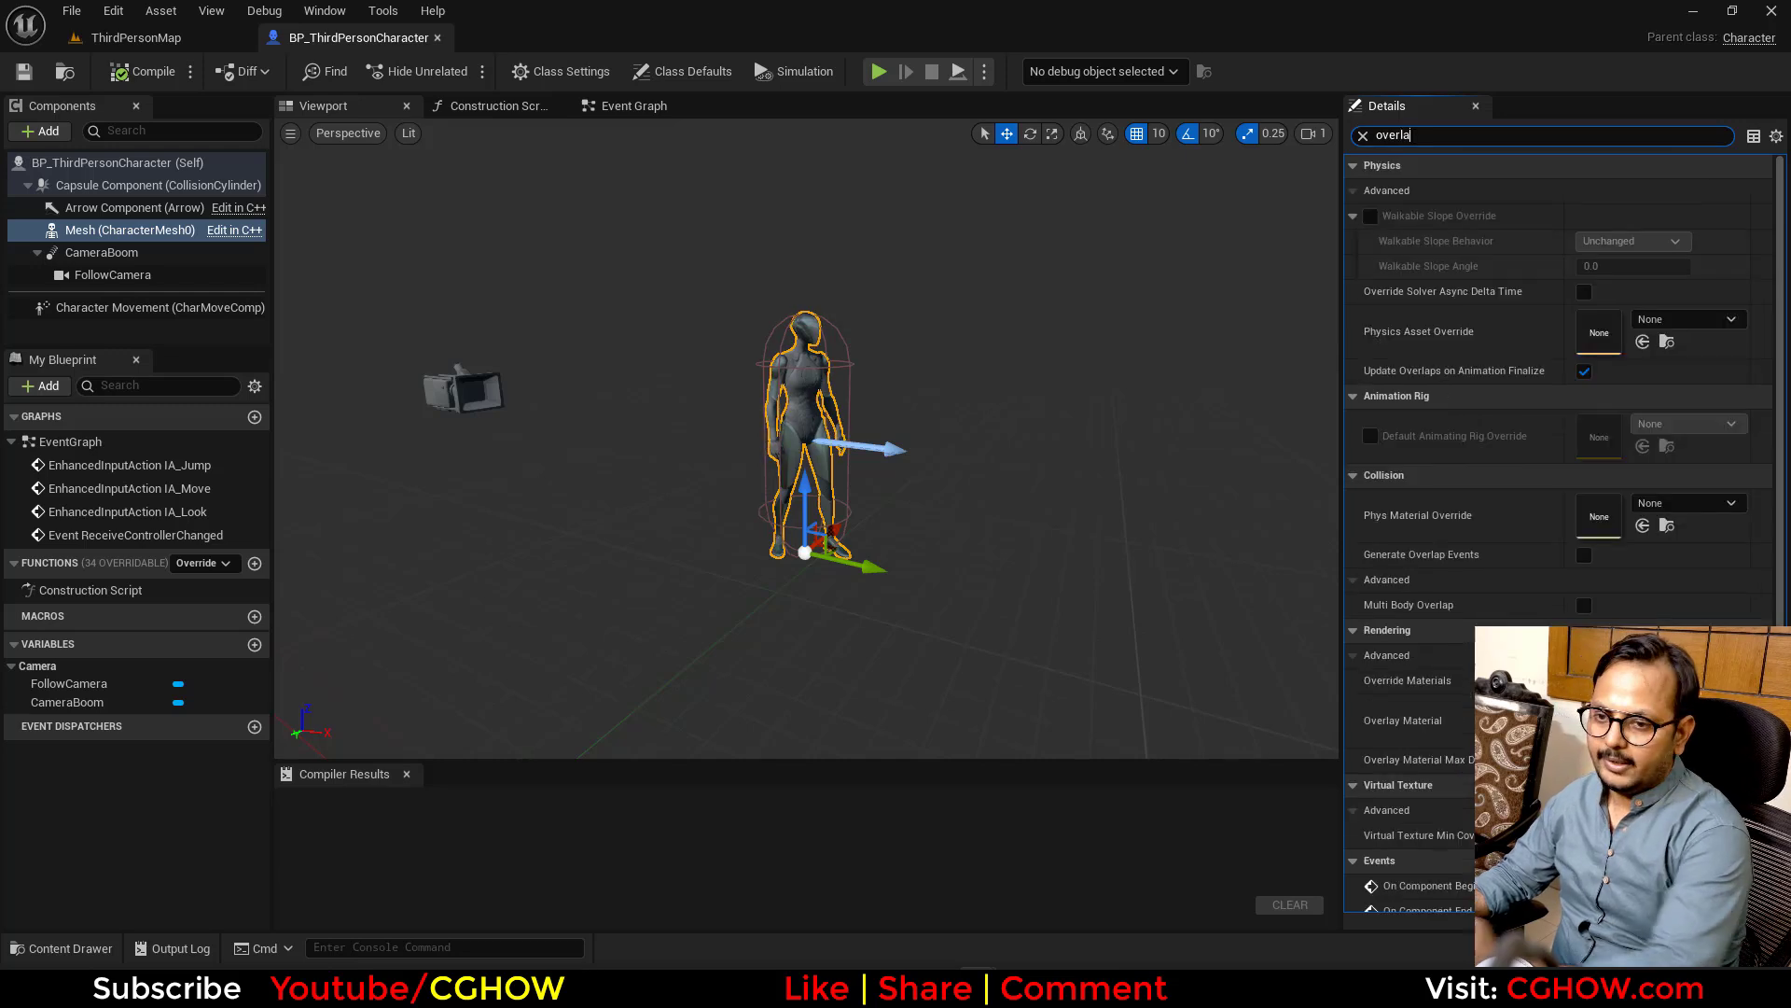
pyautogui.write('a')
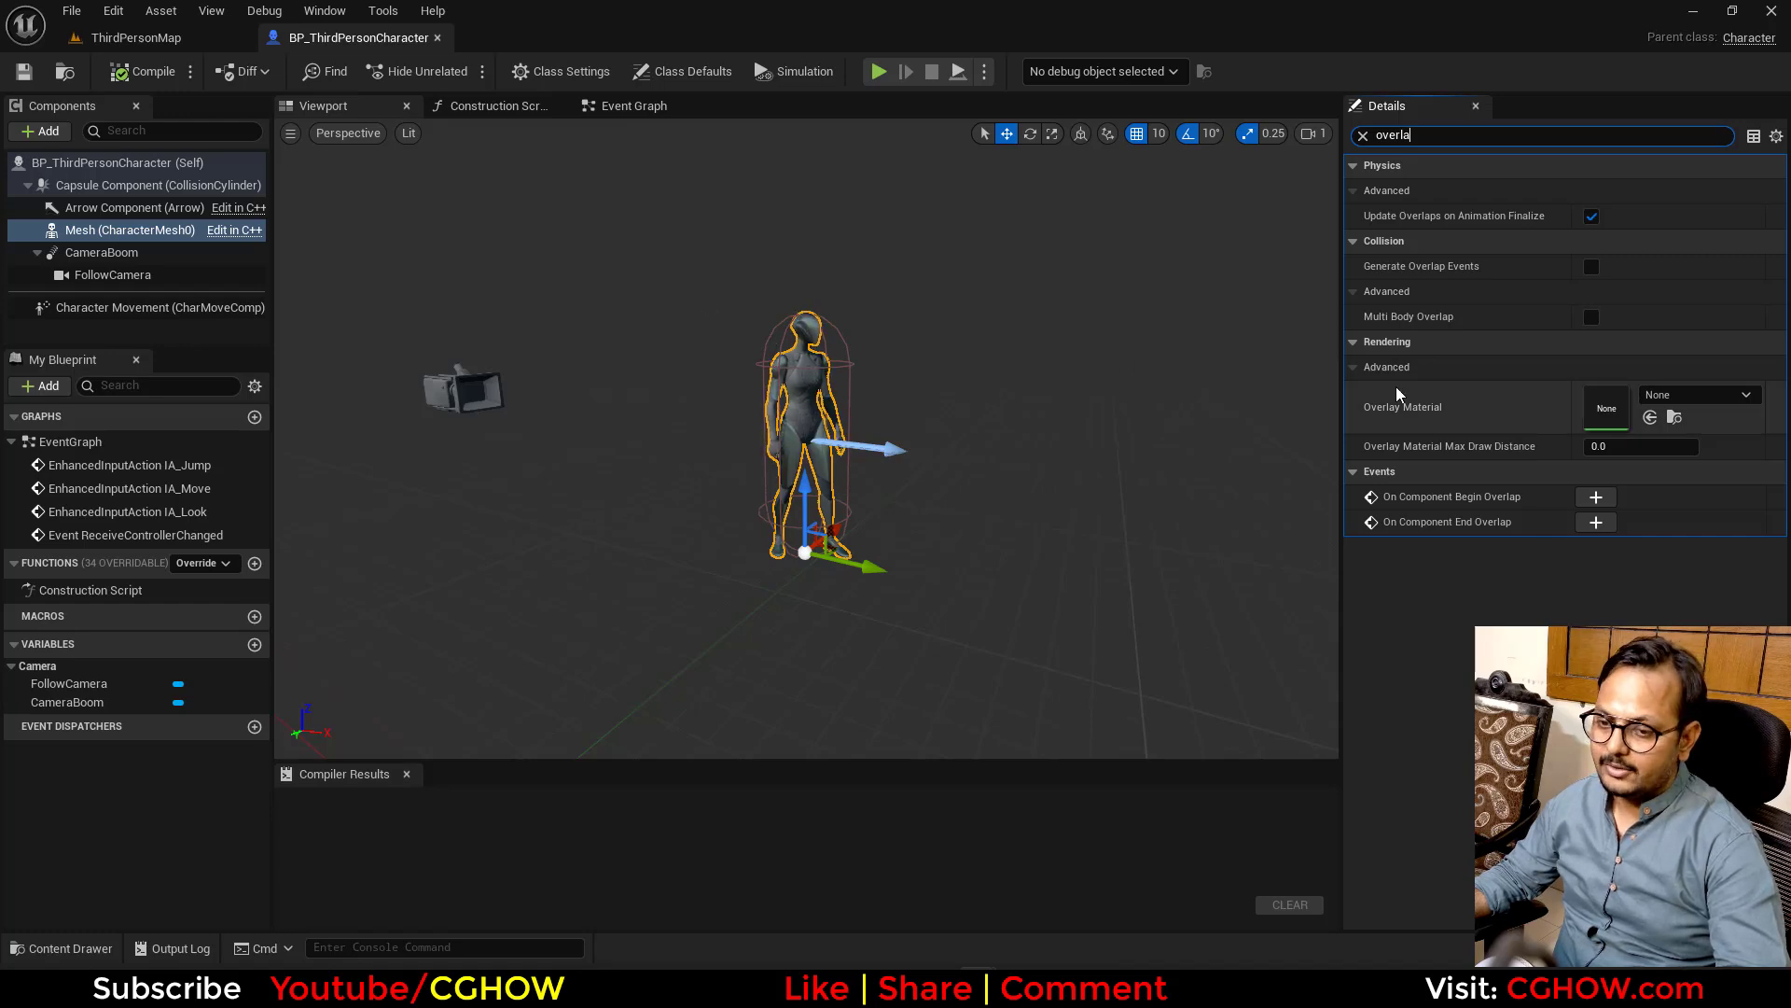
# Create a new material named M_Rays in the top-level Content folder
pyautogui.click(137, 38)
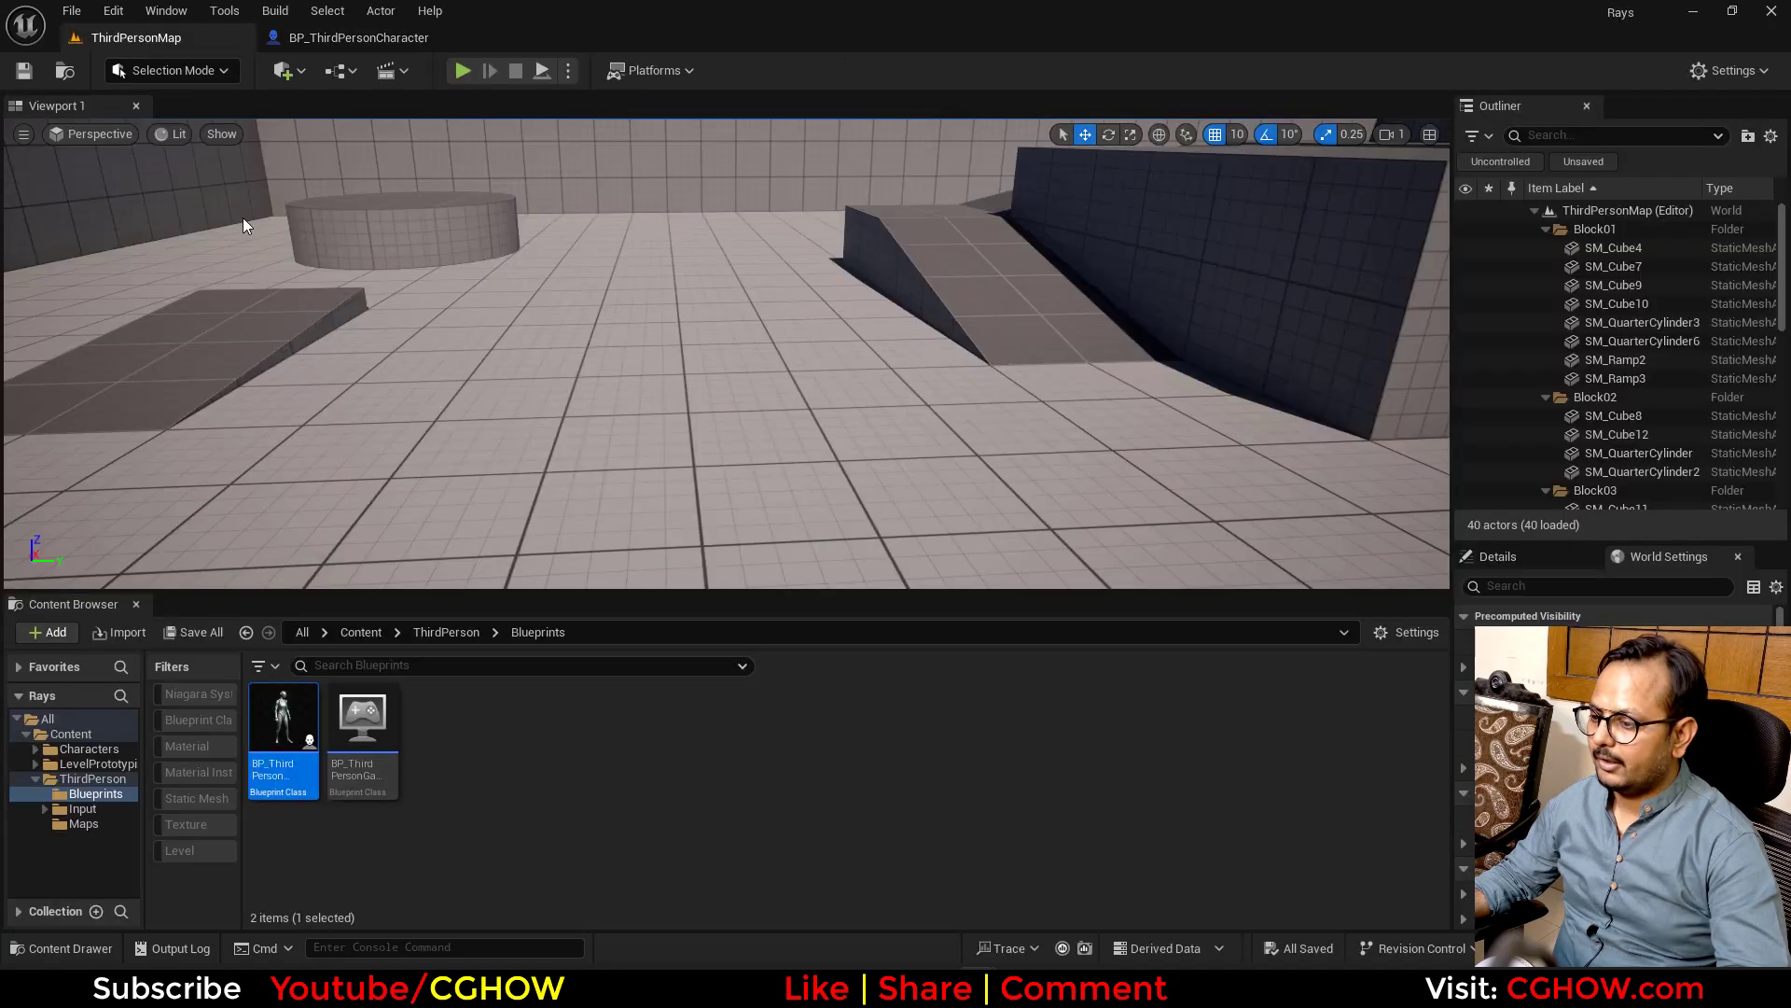
pyautogui.click(69, 731)
pyautogui.rightClick(767, 807)
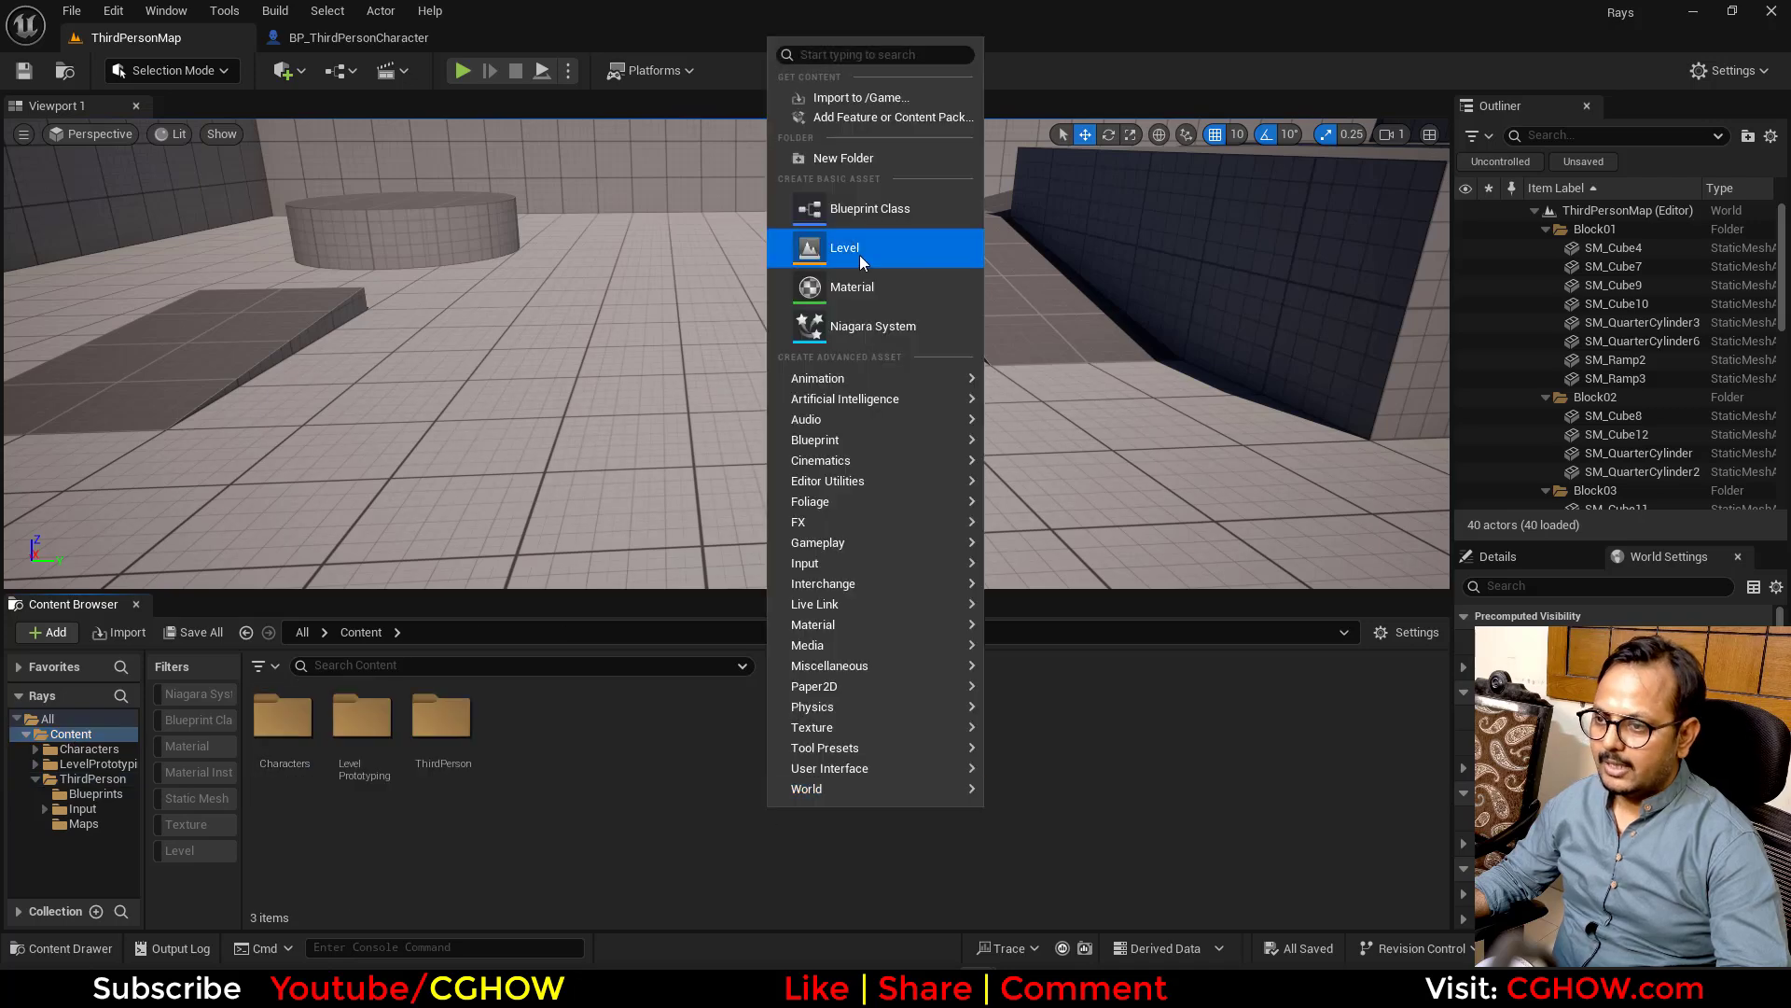
pyautogui.click(872, 281)
pyautogui.write('M_')
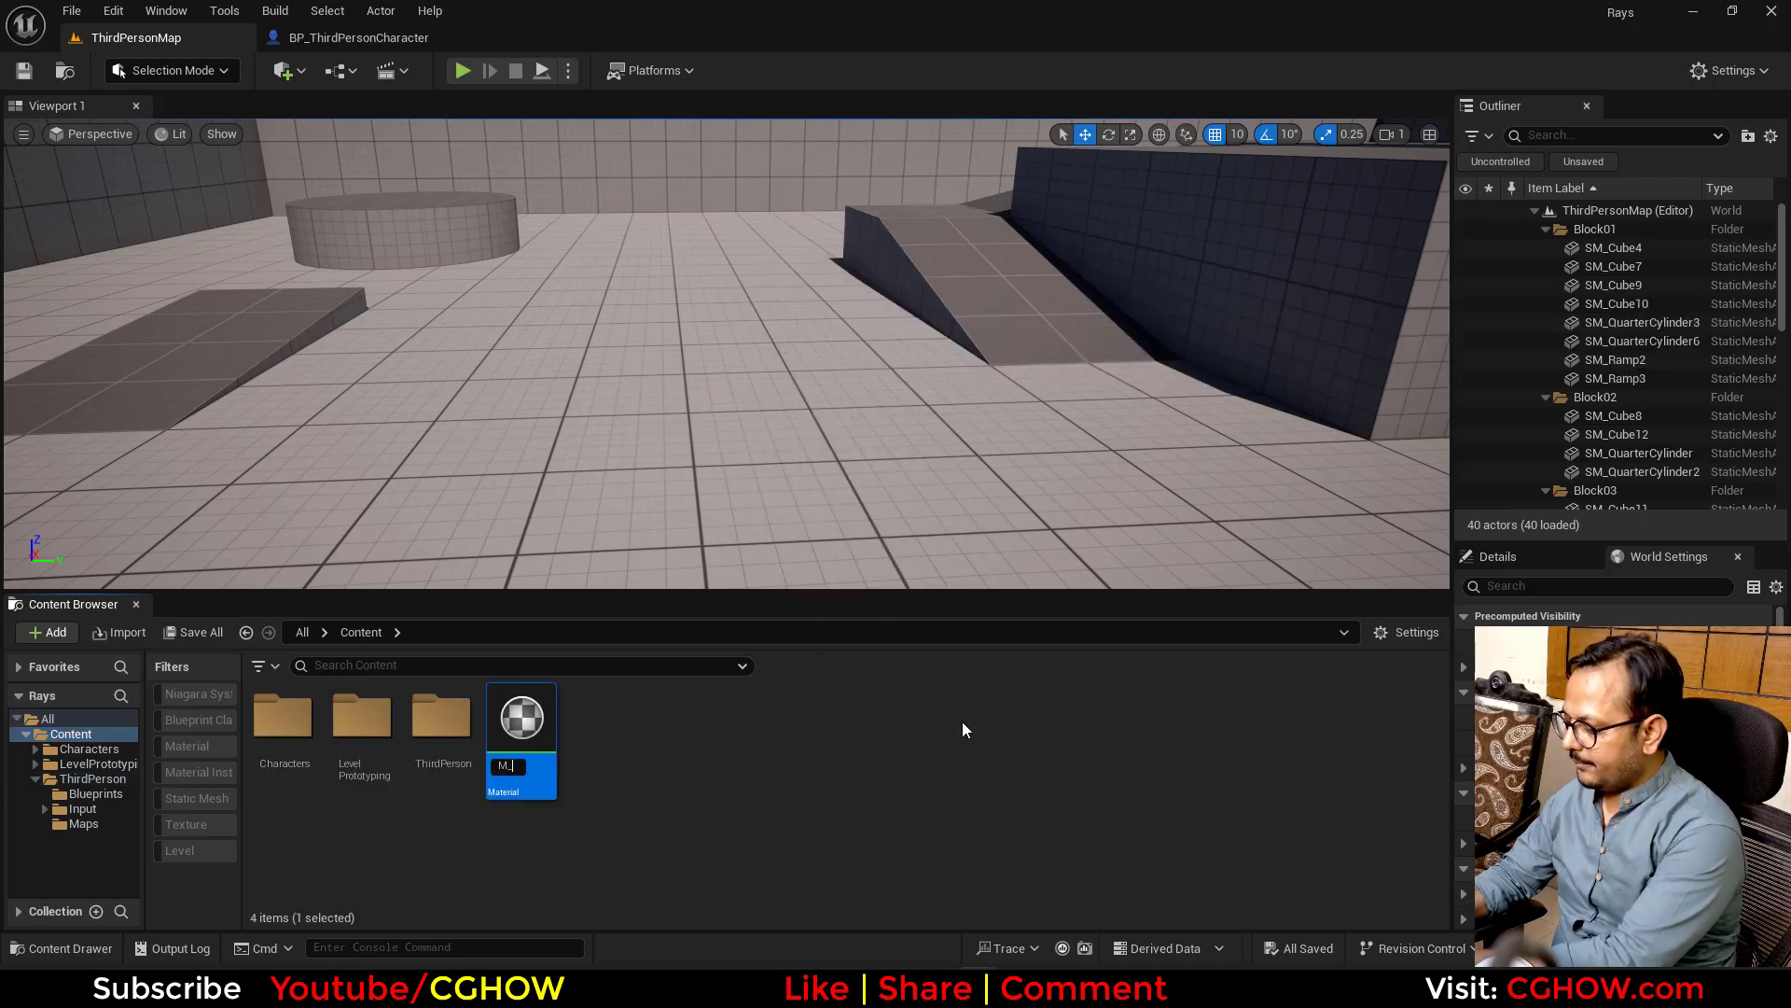
pyautogui.write('Rays')
pyautogui.press('Return')
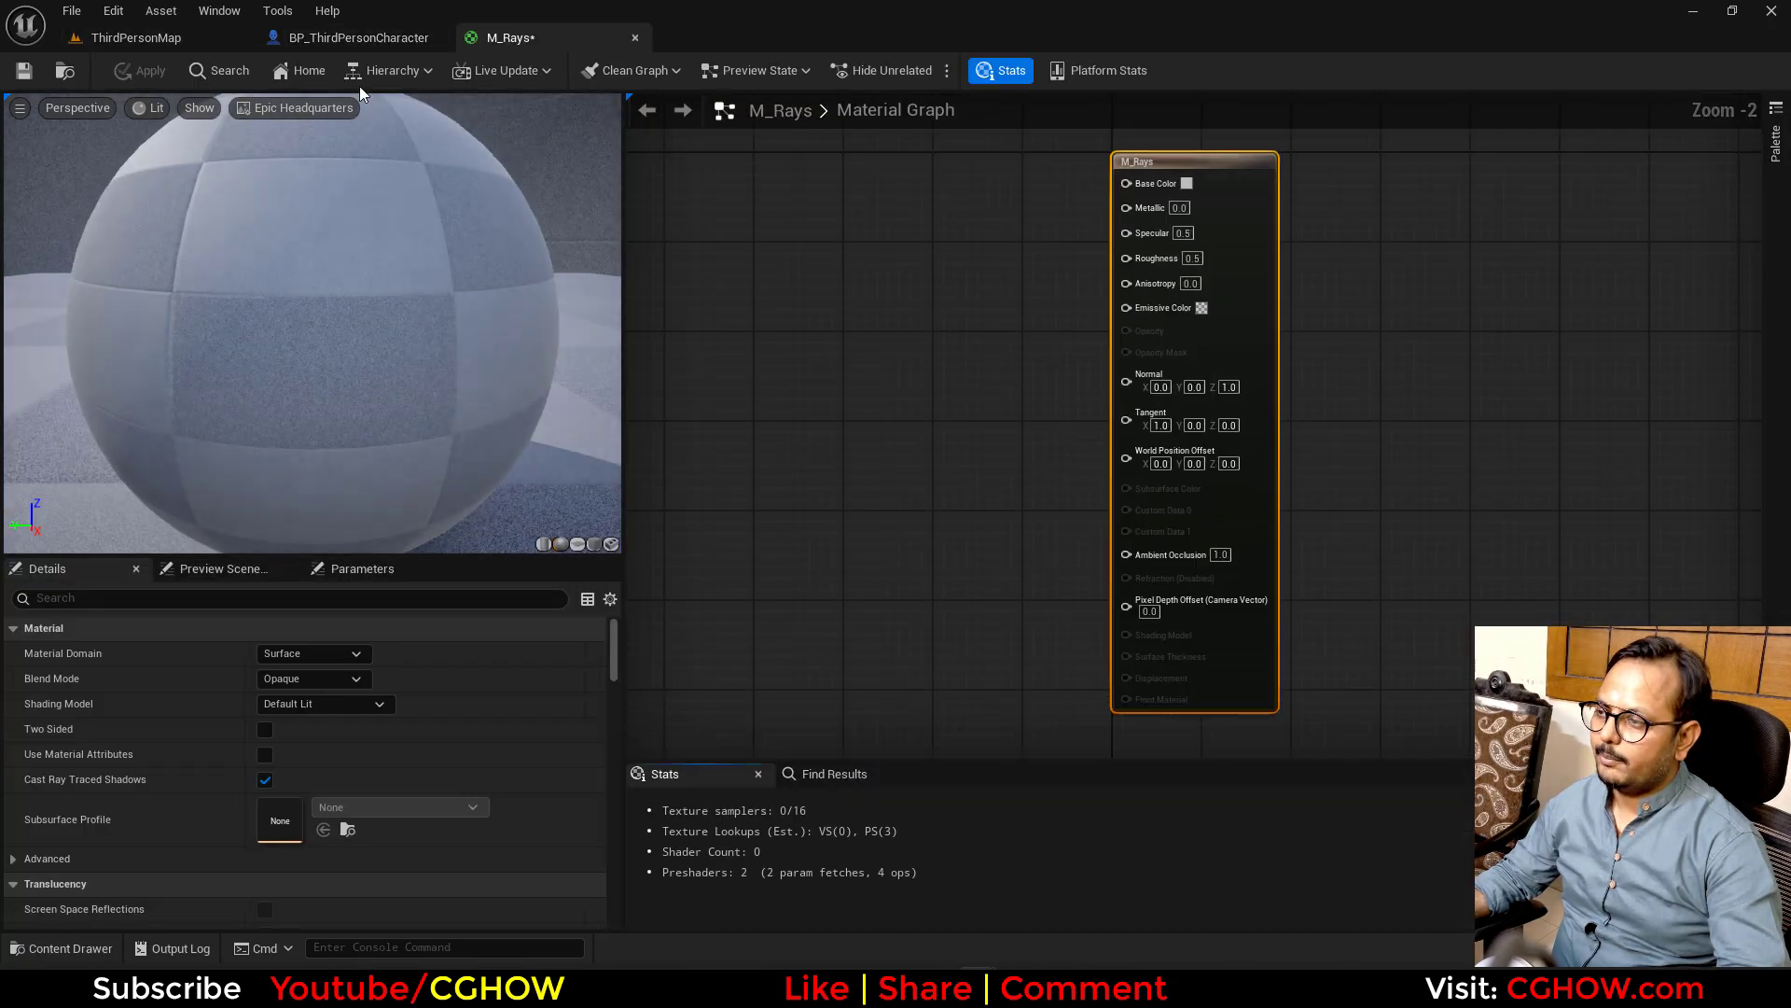
# Create M_Rays_Inst from M_Rays and make it the mesh's Overlay Material
pyautogui.click(155, 38)
pyautogui.rightClick(547, 720)
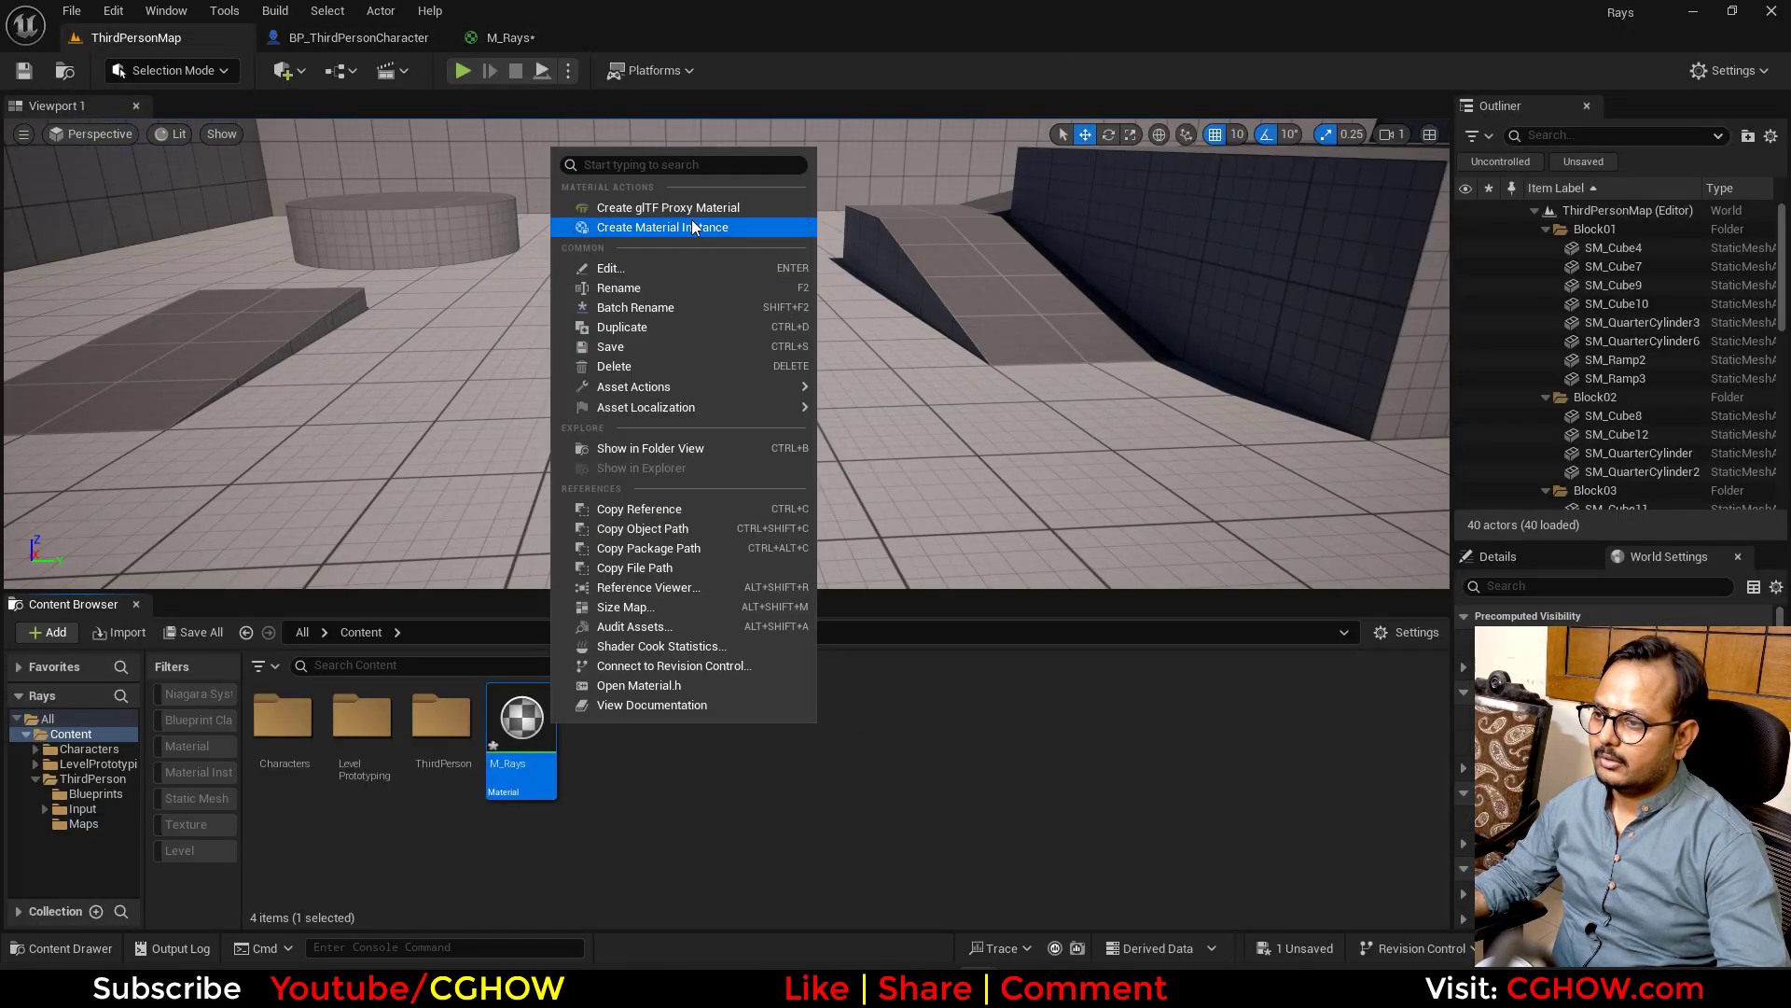
pyautogui.click(629, 227)
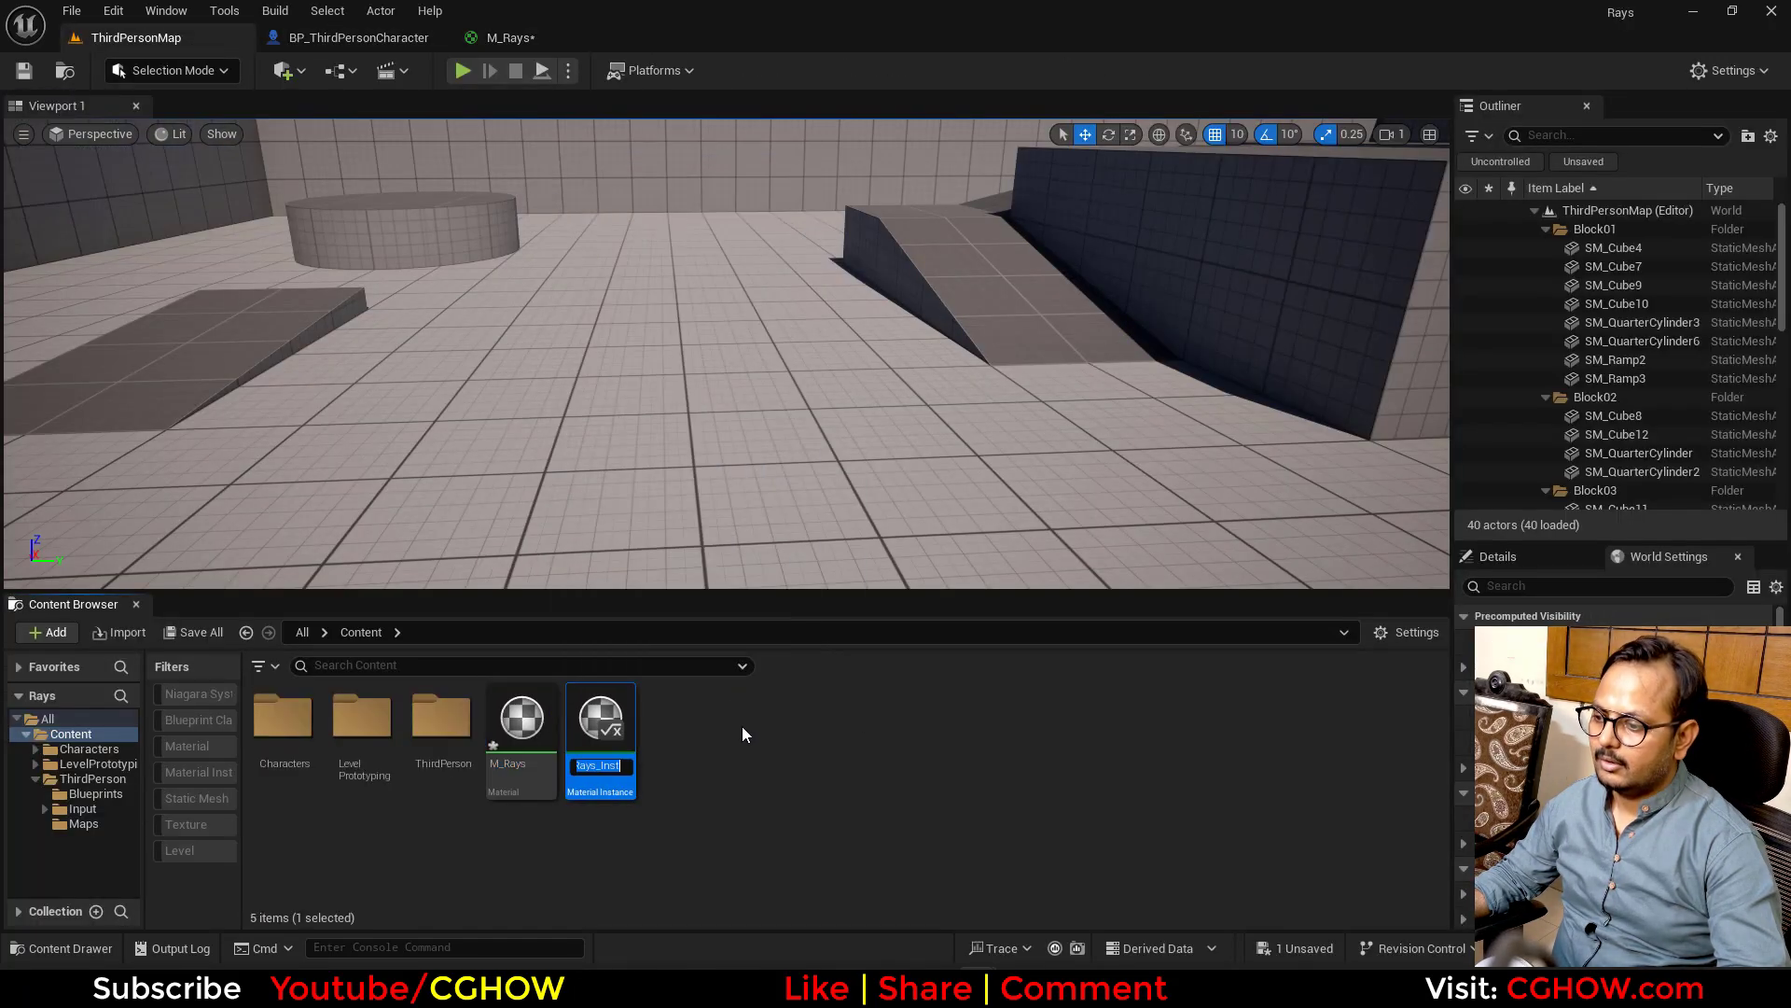
pyautogui.click(350, 39)
pyautogui.click(1649, 419)
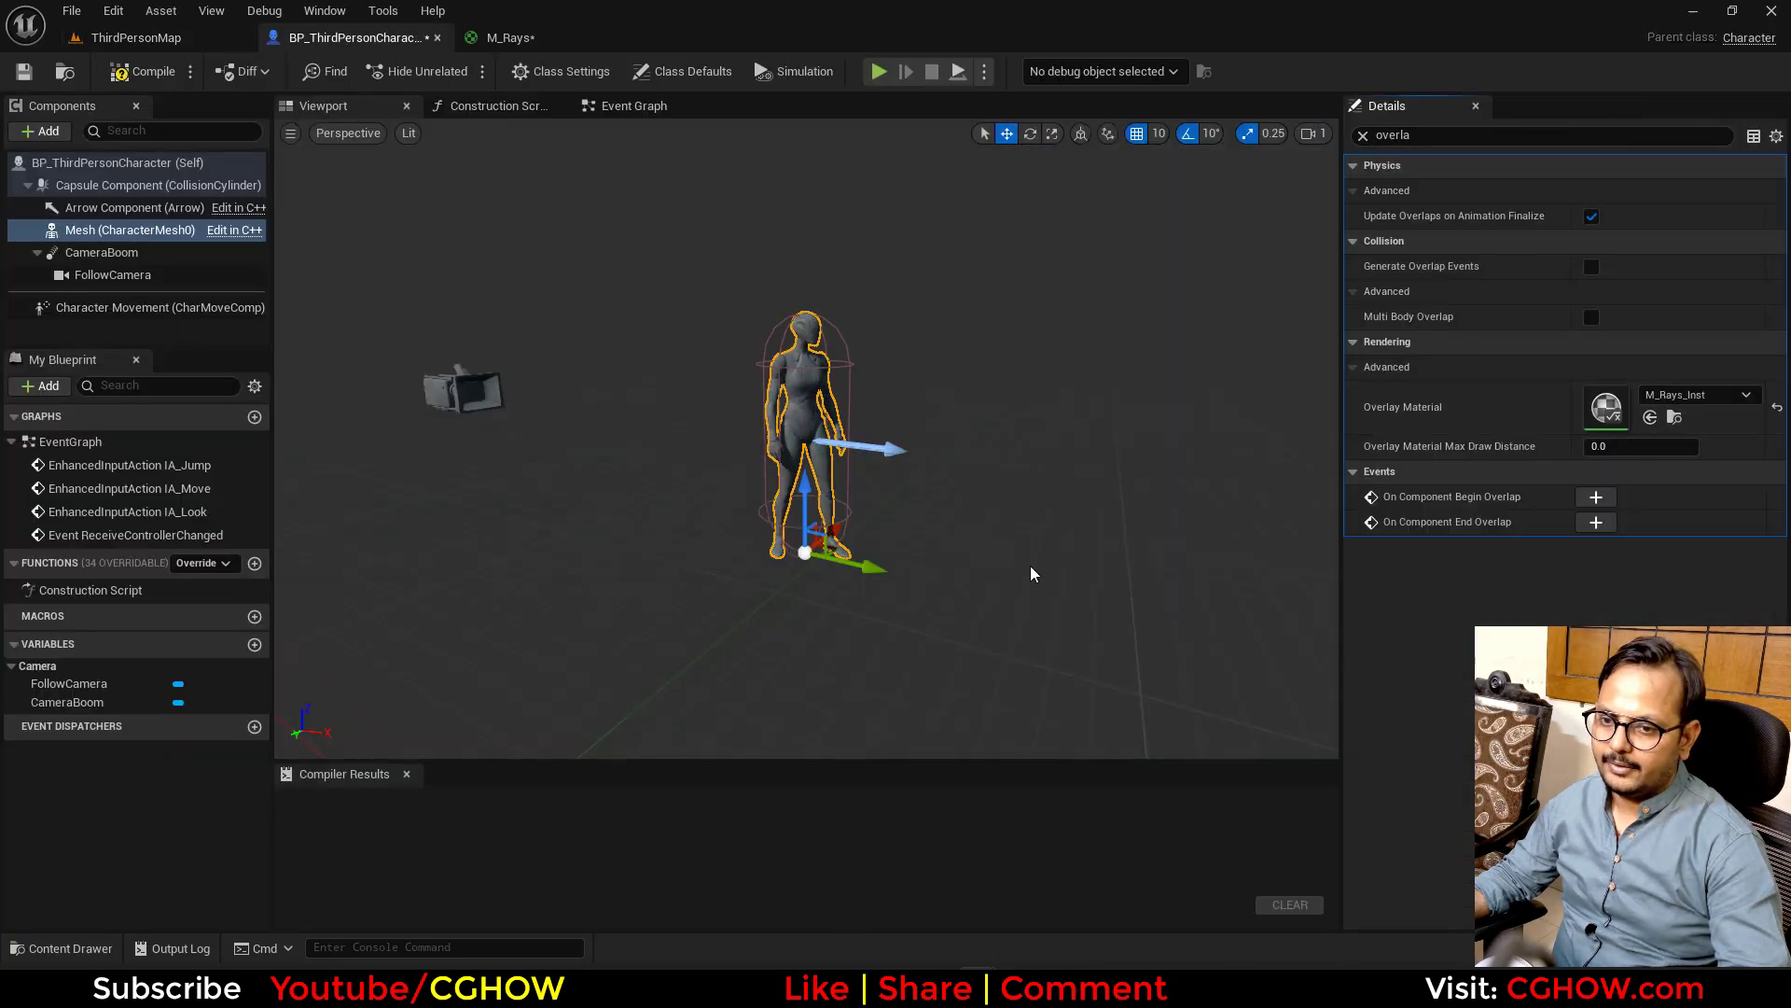
# Add a red vector parameter named 'COlor' and connect it to Emissive Color
pyautogui.click(511, 38)
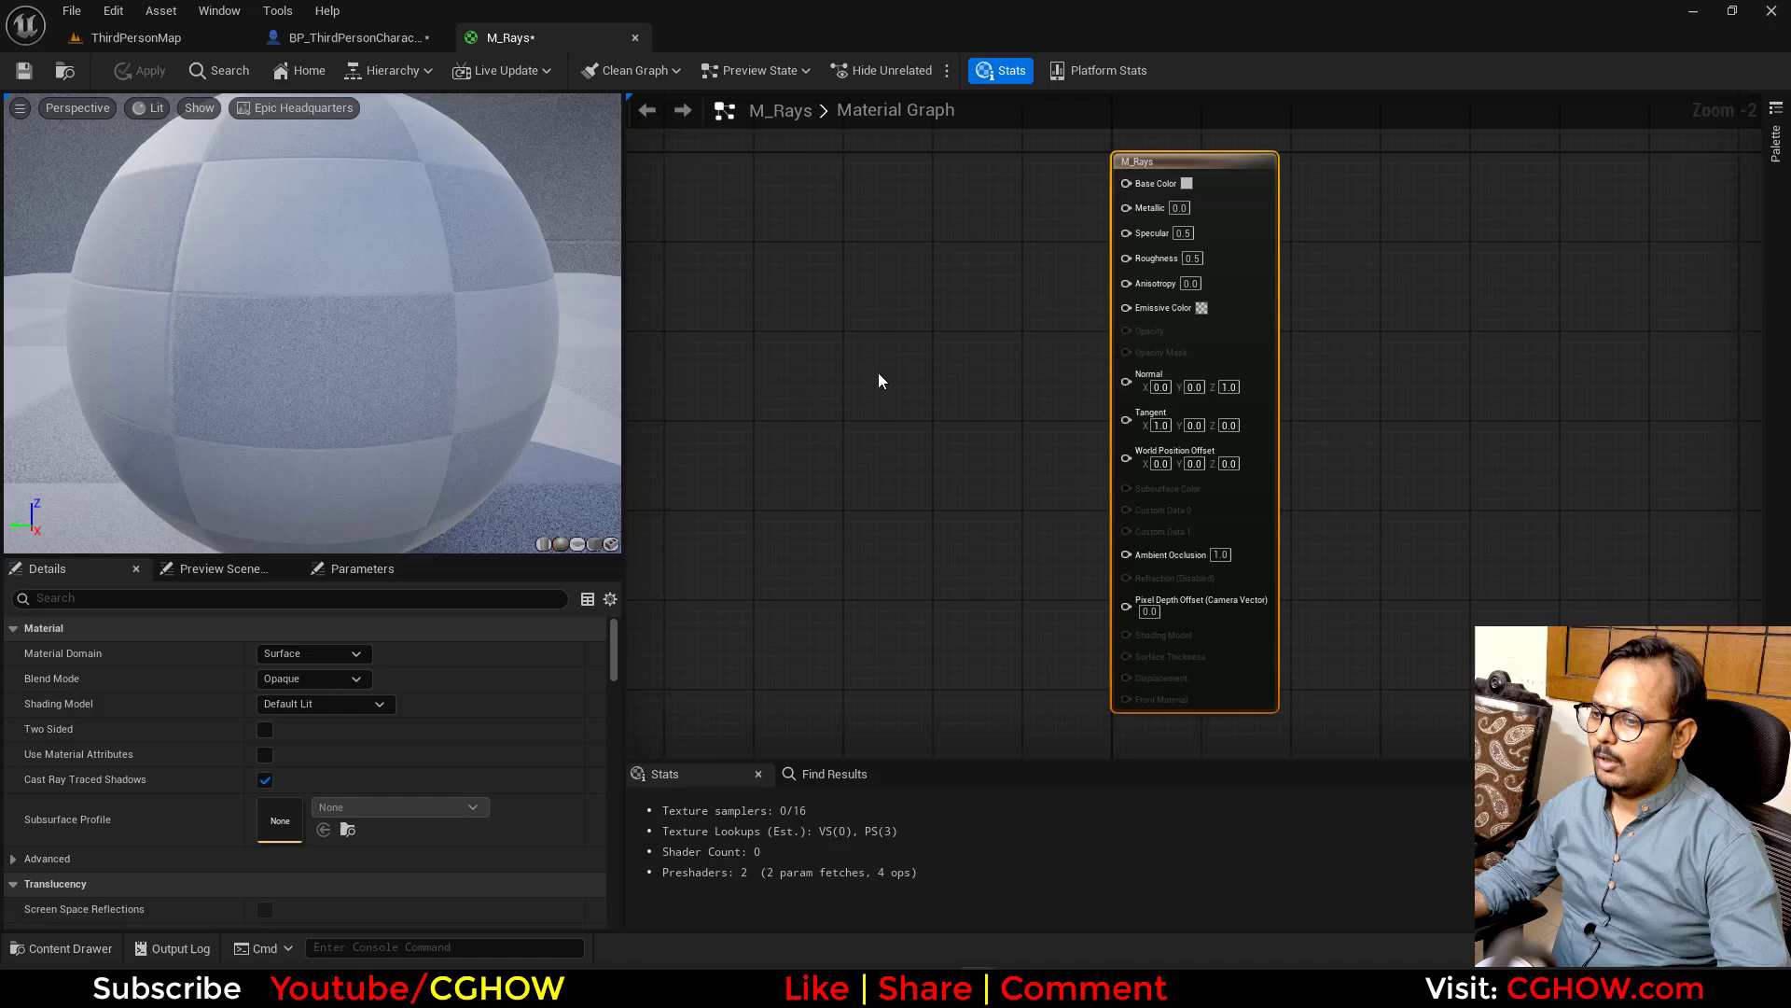
pyautogui.moveTo(877, 374); pyautogui.dragTo(1189, 383, button='right')
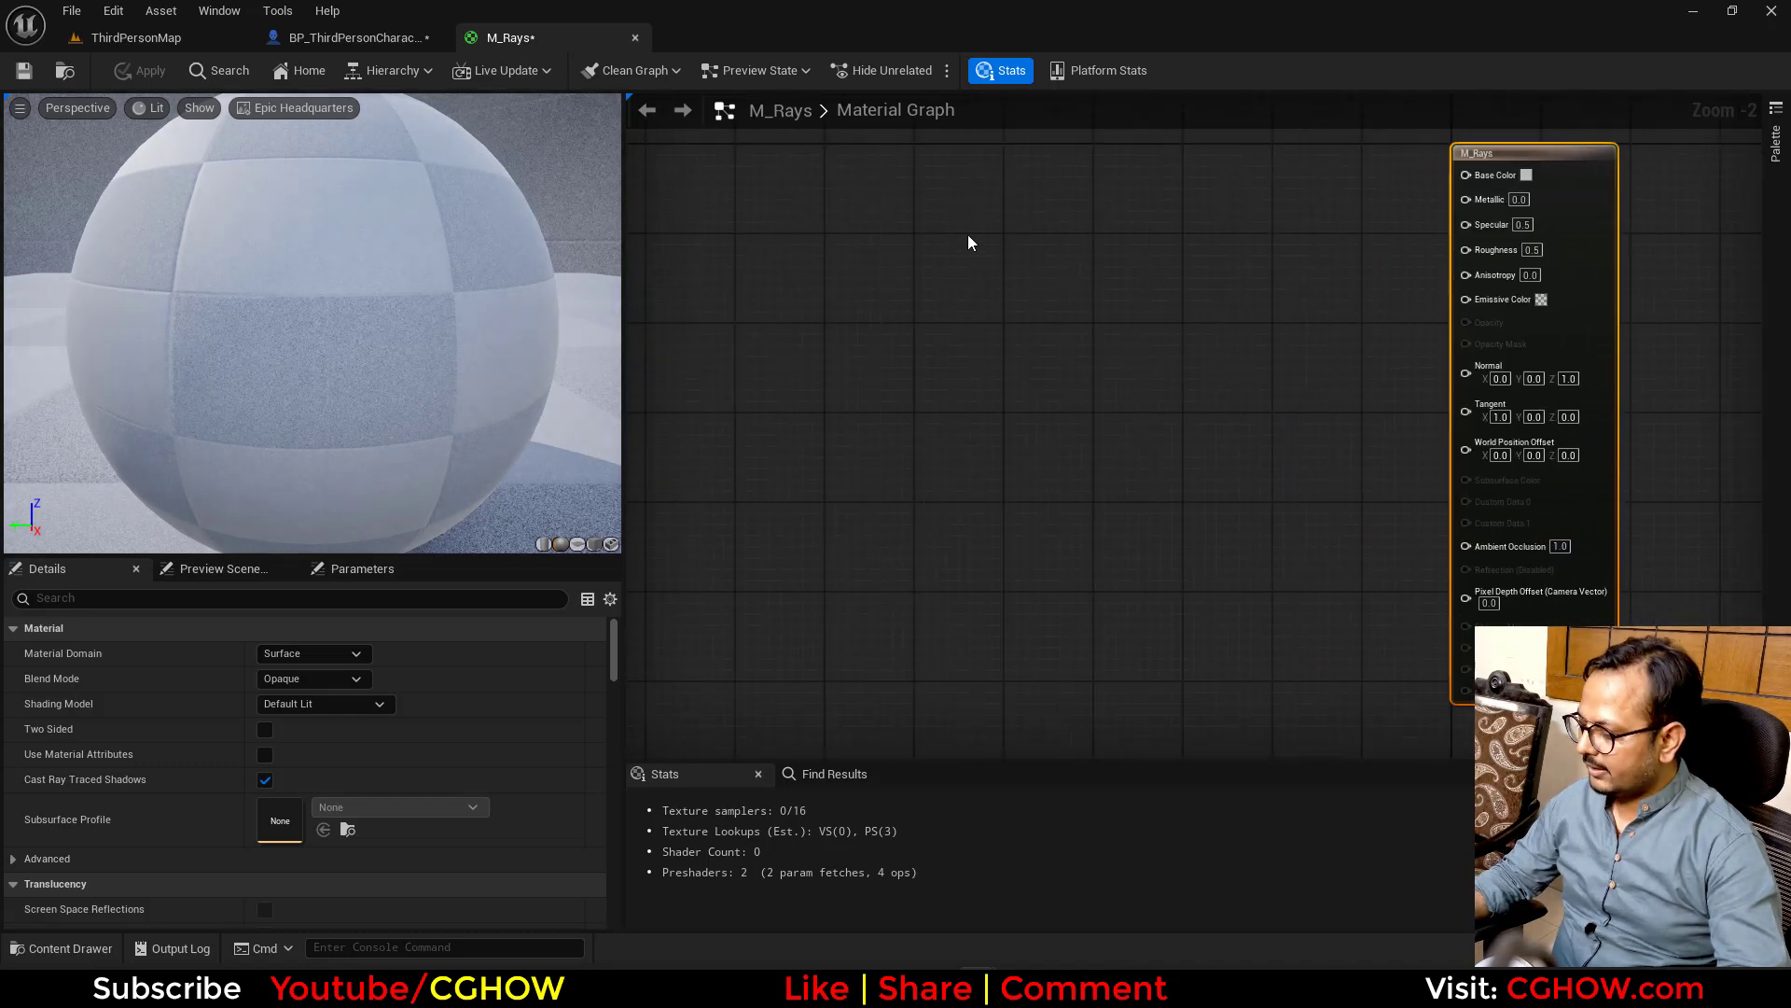
pyautogui.click(976, 235)
pyautogui.rightClick(1050, 247)
pyautogui.click(1161, 308)
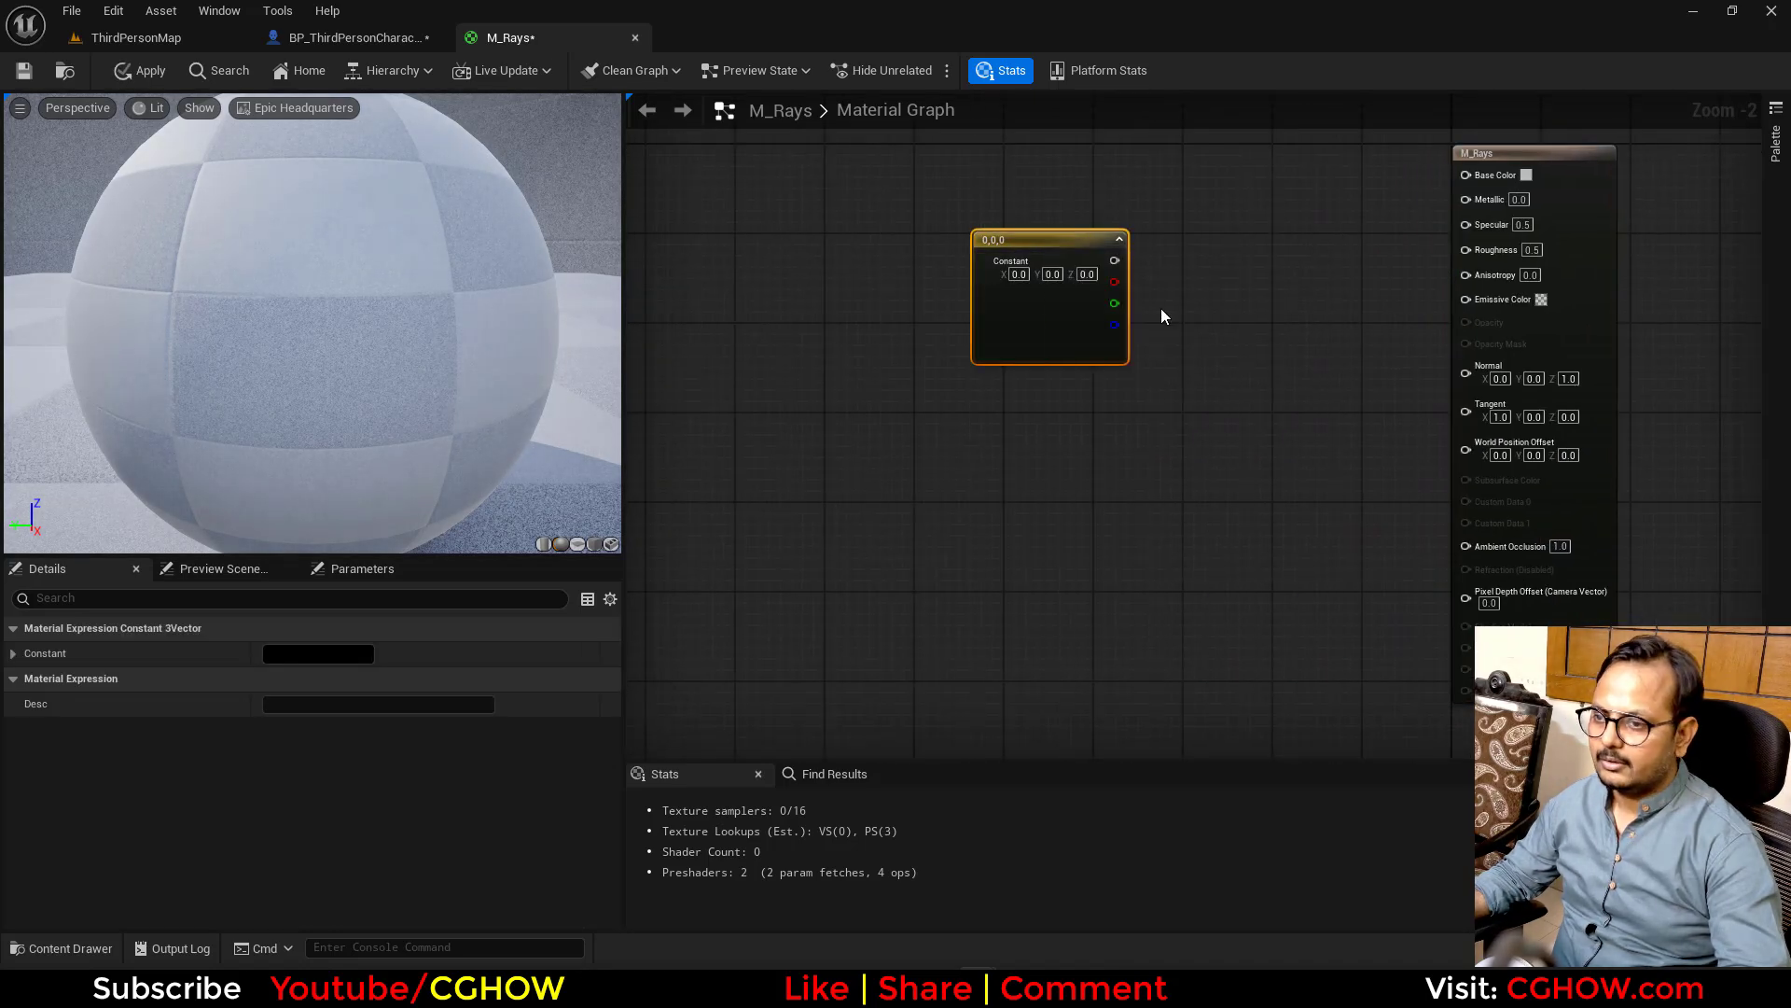
pyautogui.write('COlor')
pyautogui.press('Return')
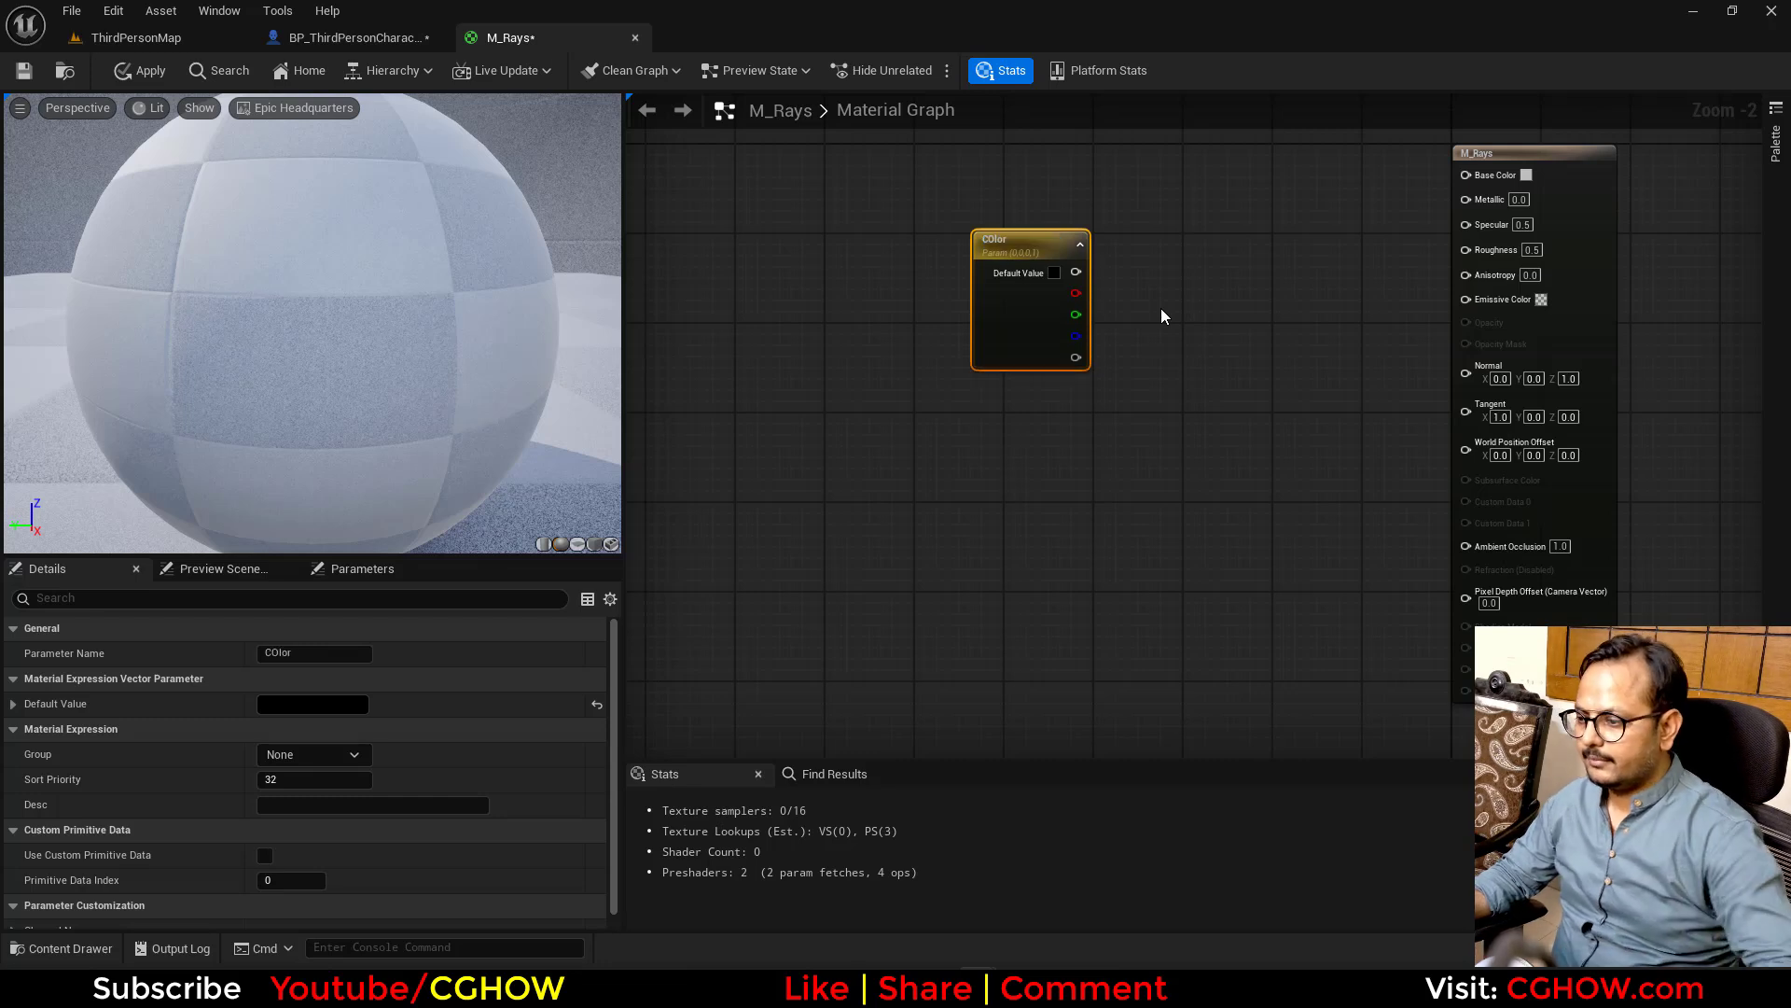
pyautogui.click(13, 703)
pyautogui.click(314, 728)
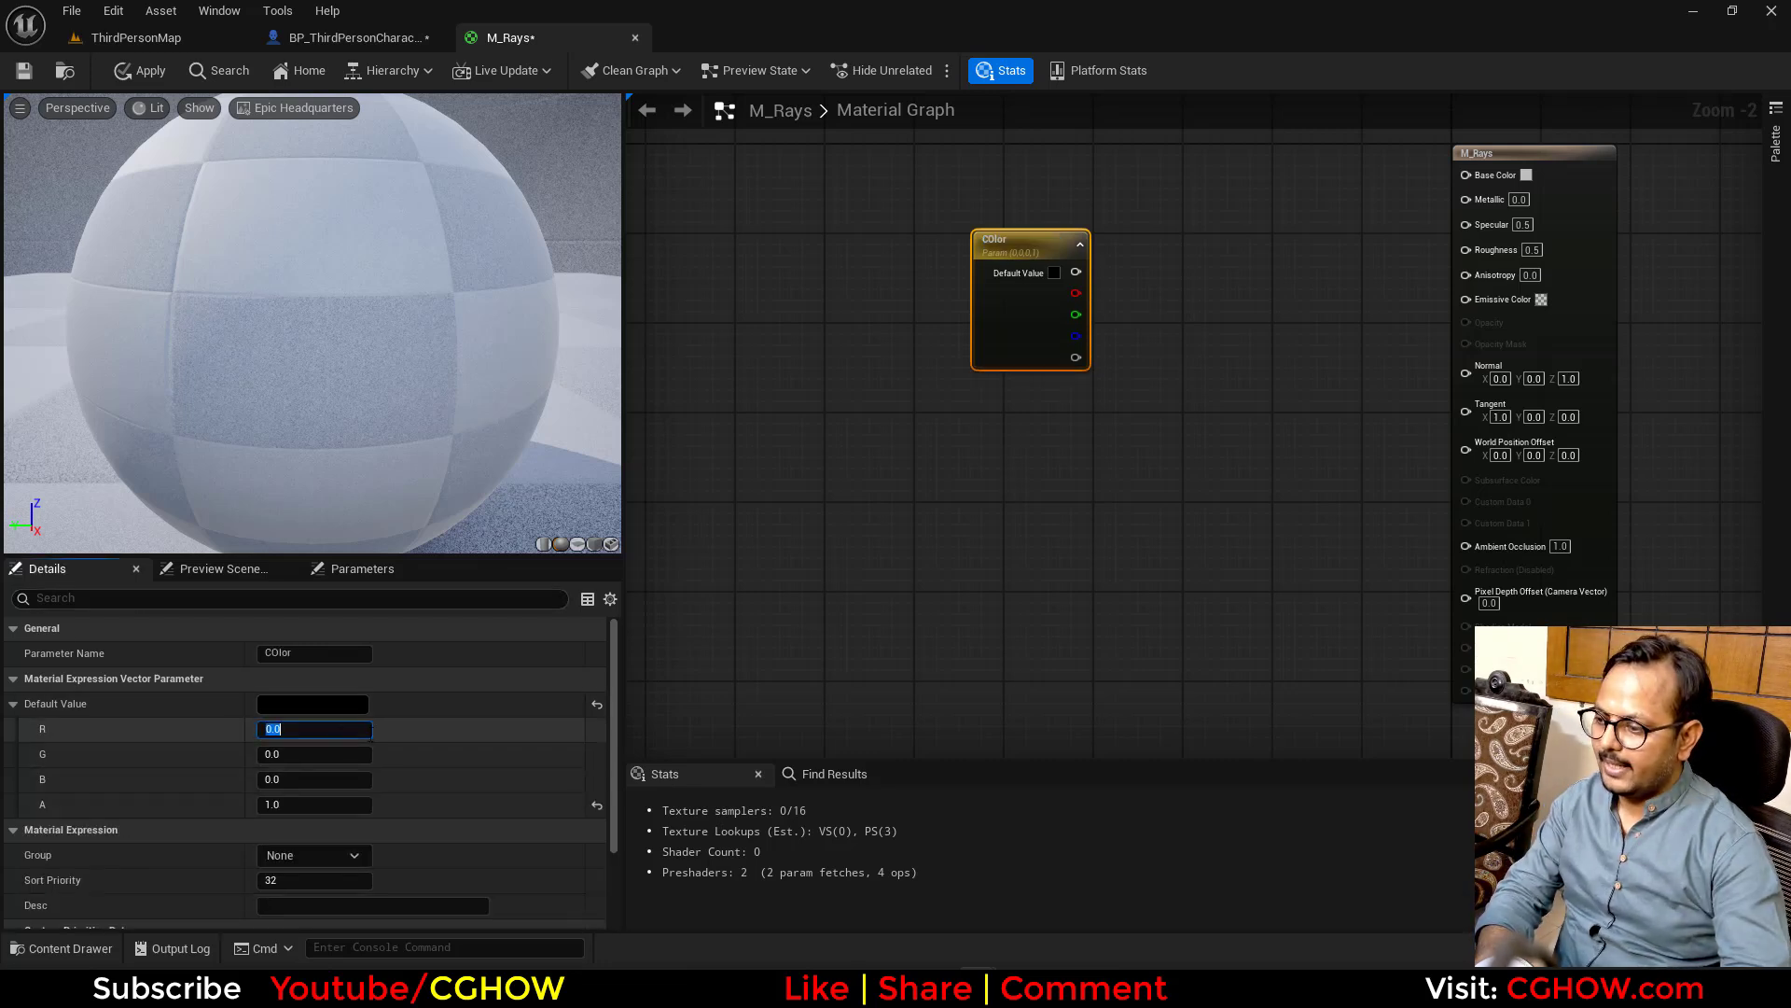
pyautogui.write('1')
pyautogui.press('Return')
pyautogui.moveTo(1076, 272); pyautogui.dragTo(1465, 298)
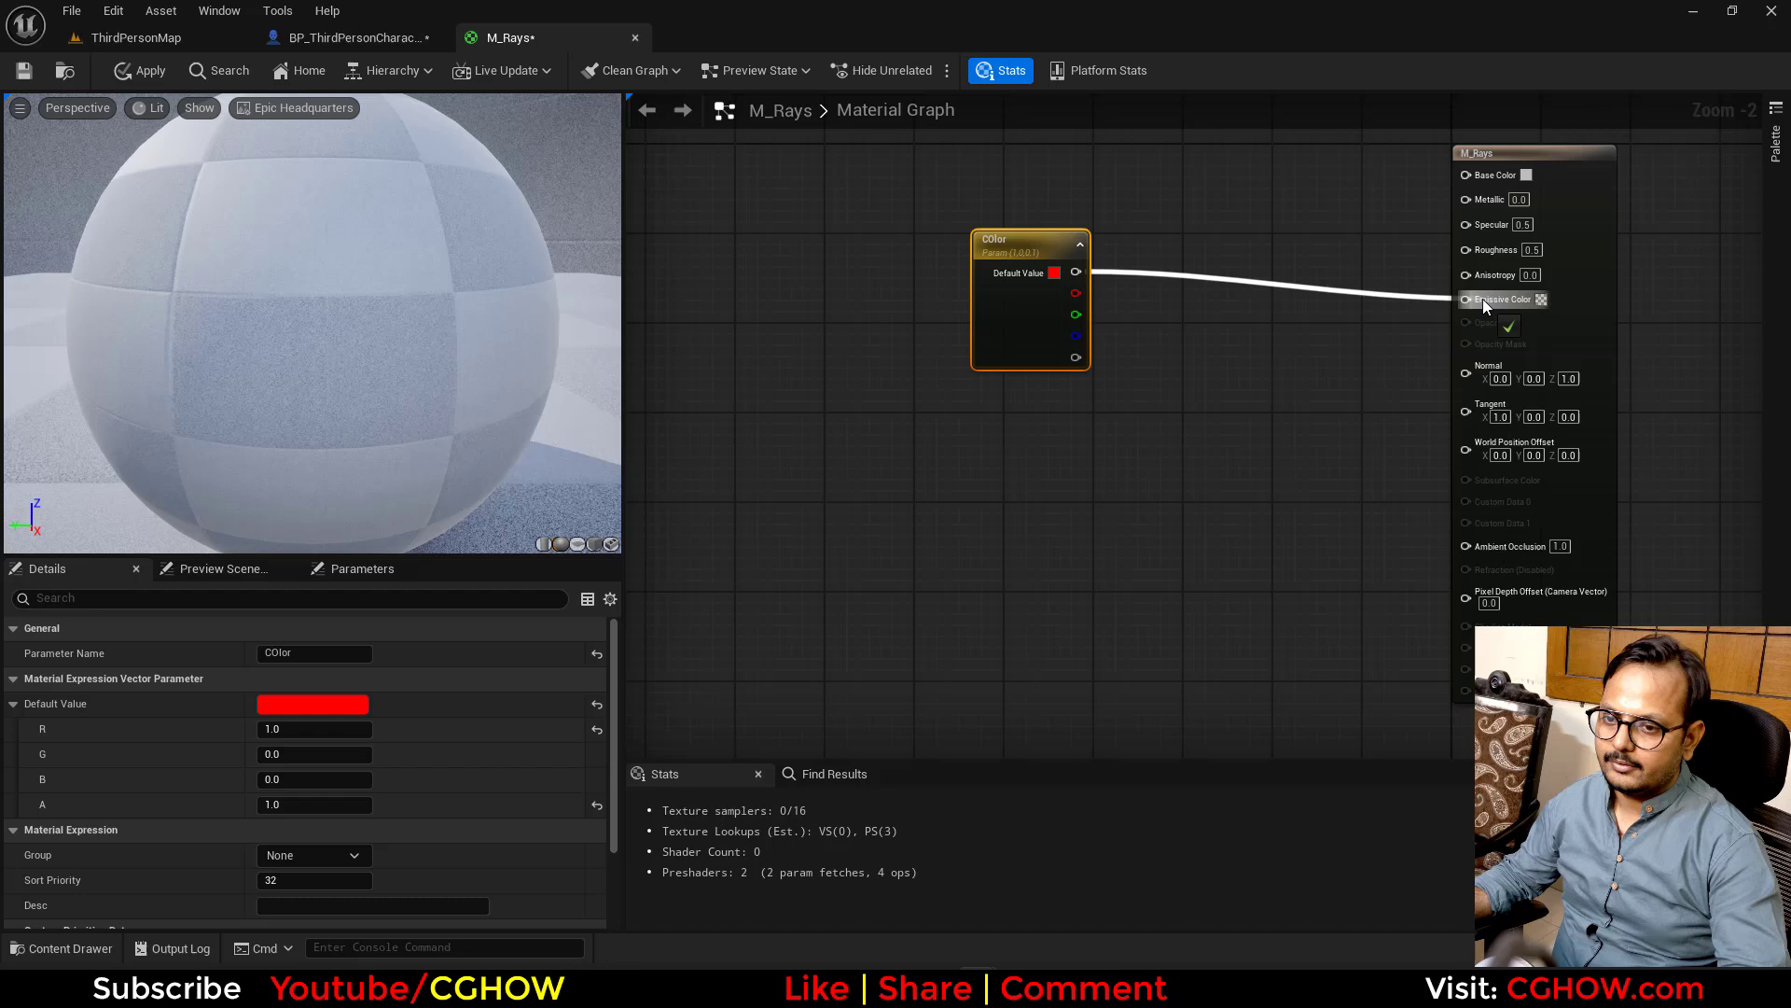
# Set M_Rays to the Unlit shading model with Additive blend mode
pyautogui.moveTo(993, 550); pyautogui.dragTo(908, 550, button='right')
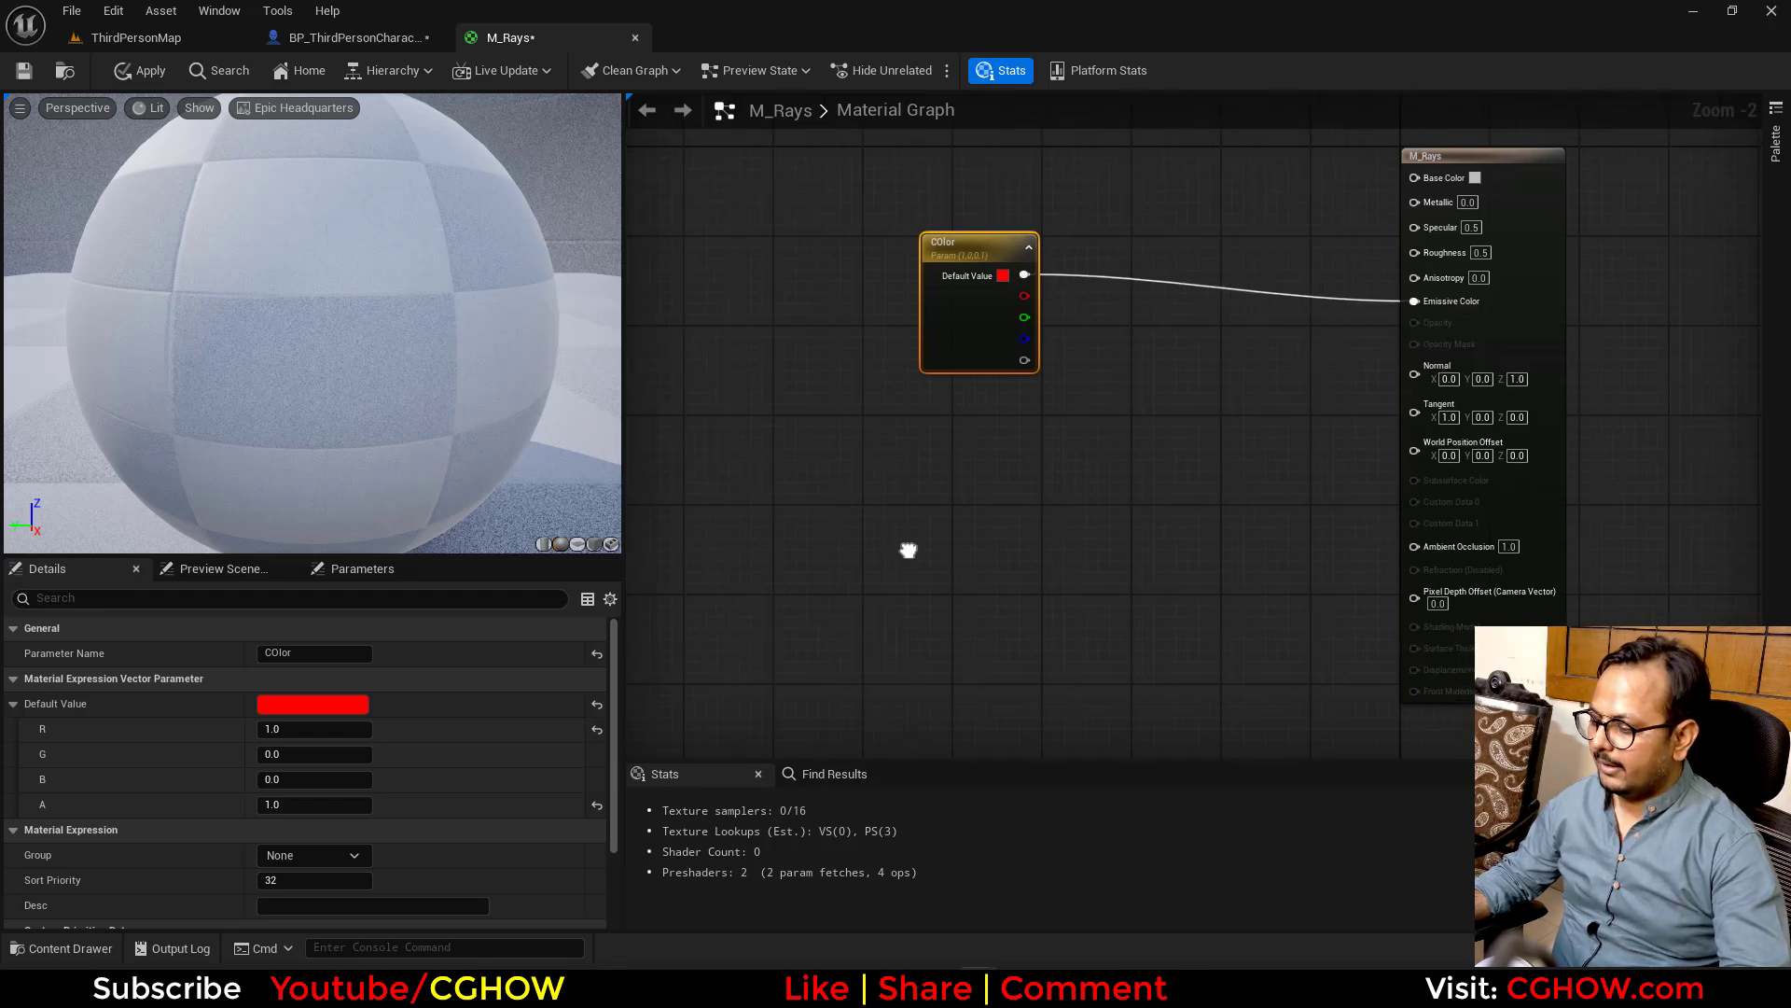
pyautogui.moveTo(964, 486); pyautogui.dragTo(996, 529, button='right')
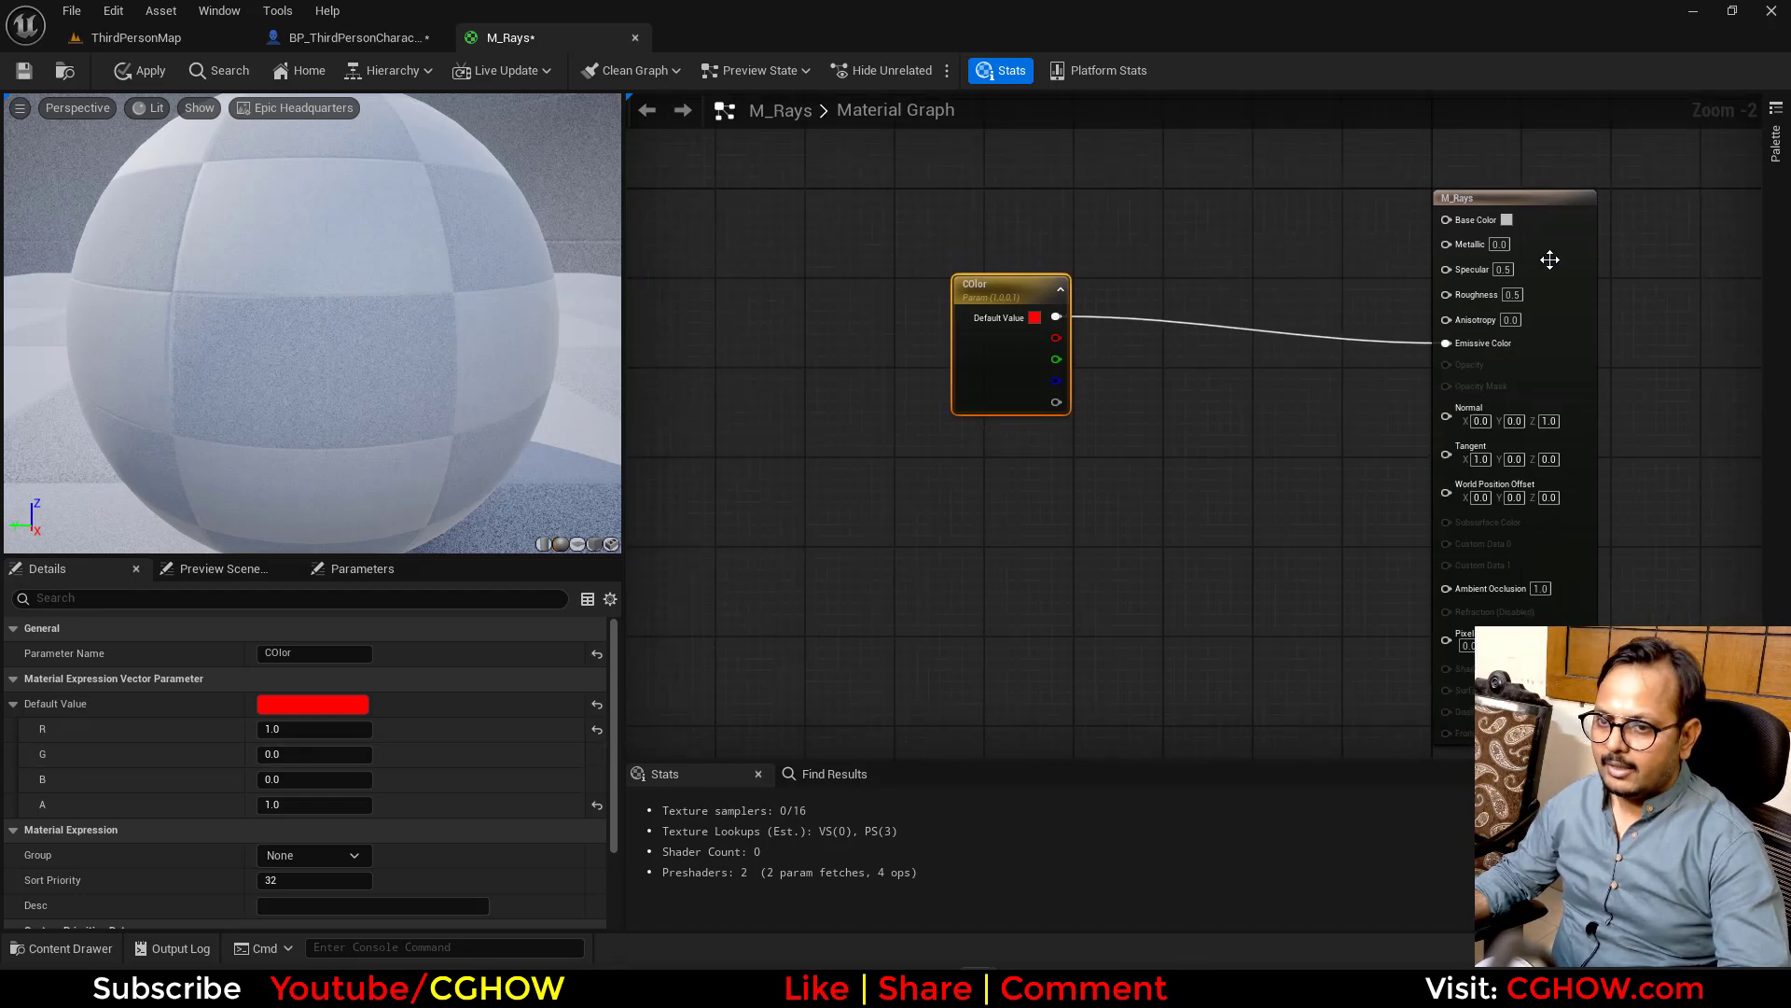
pyautogui.click(1550, 259)
pyautogui.click(321, 704)
pyautogui.click(307, 720)
pyautogui.click(312, 678)
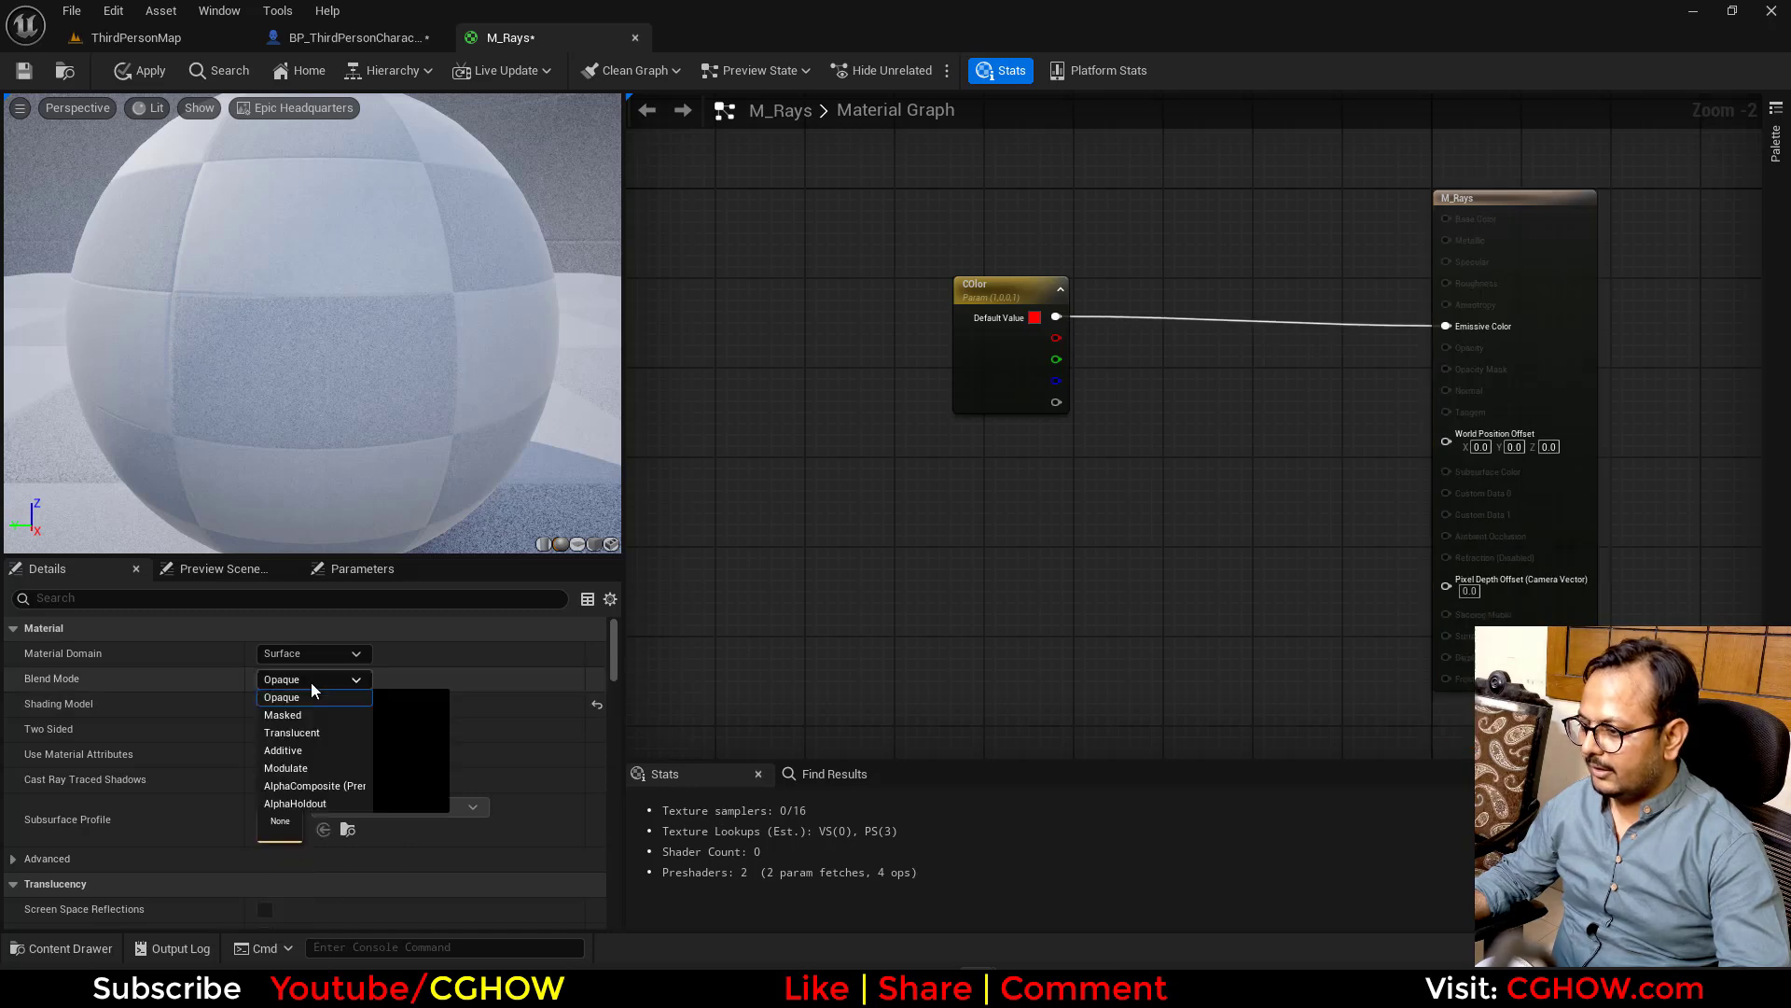
pyautogui.click(310, 749)
pyautogui.moveTo(1027, 380)
pyautogui.mouseDown(button='right')
pyautogui.moveTo(844, 394)
pyautogui.moveTo(1072, 448)
pyautogui.moveTo(1031, 430)
pyautogui.mouseUp(button='right')
# Apply M_Rays and inspect the red-tinted mannequin in the character blueprint
pyautogui.click(844, 393)
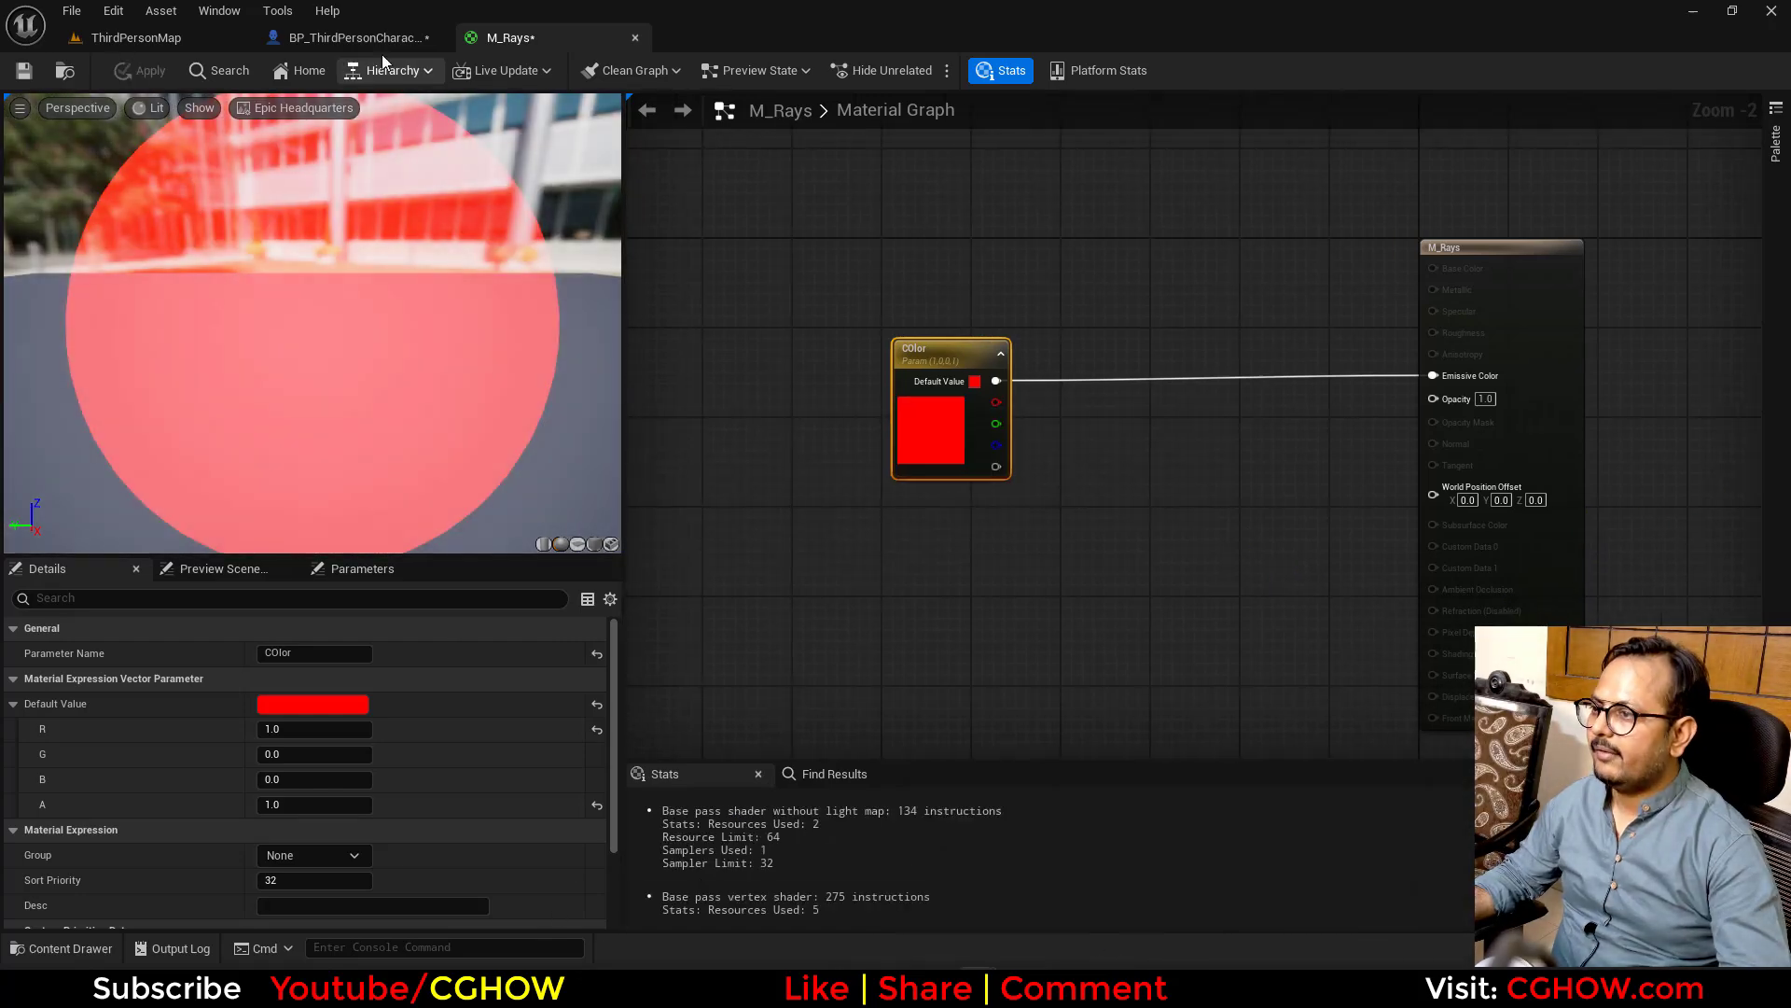
pyautogui.click(362, 37)
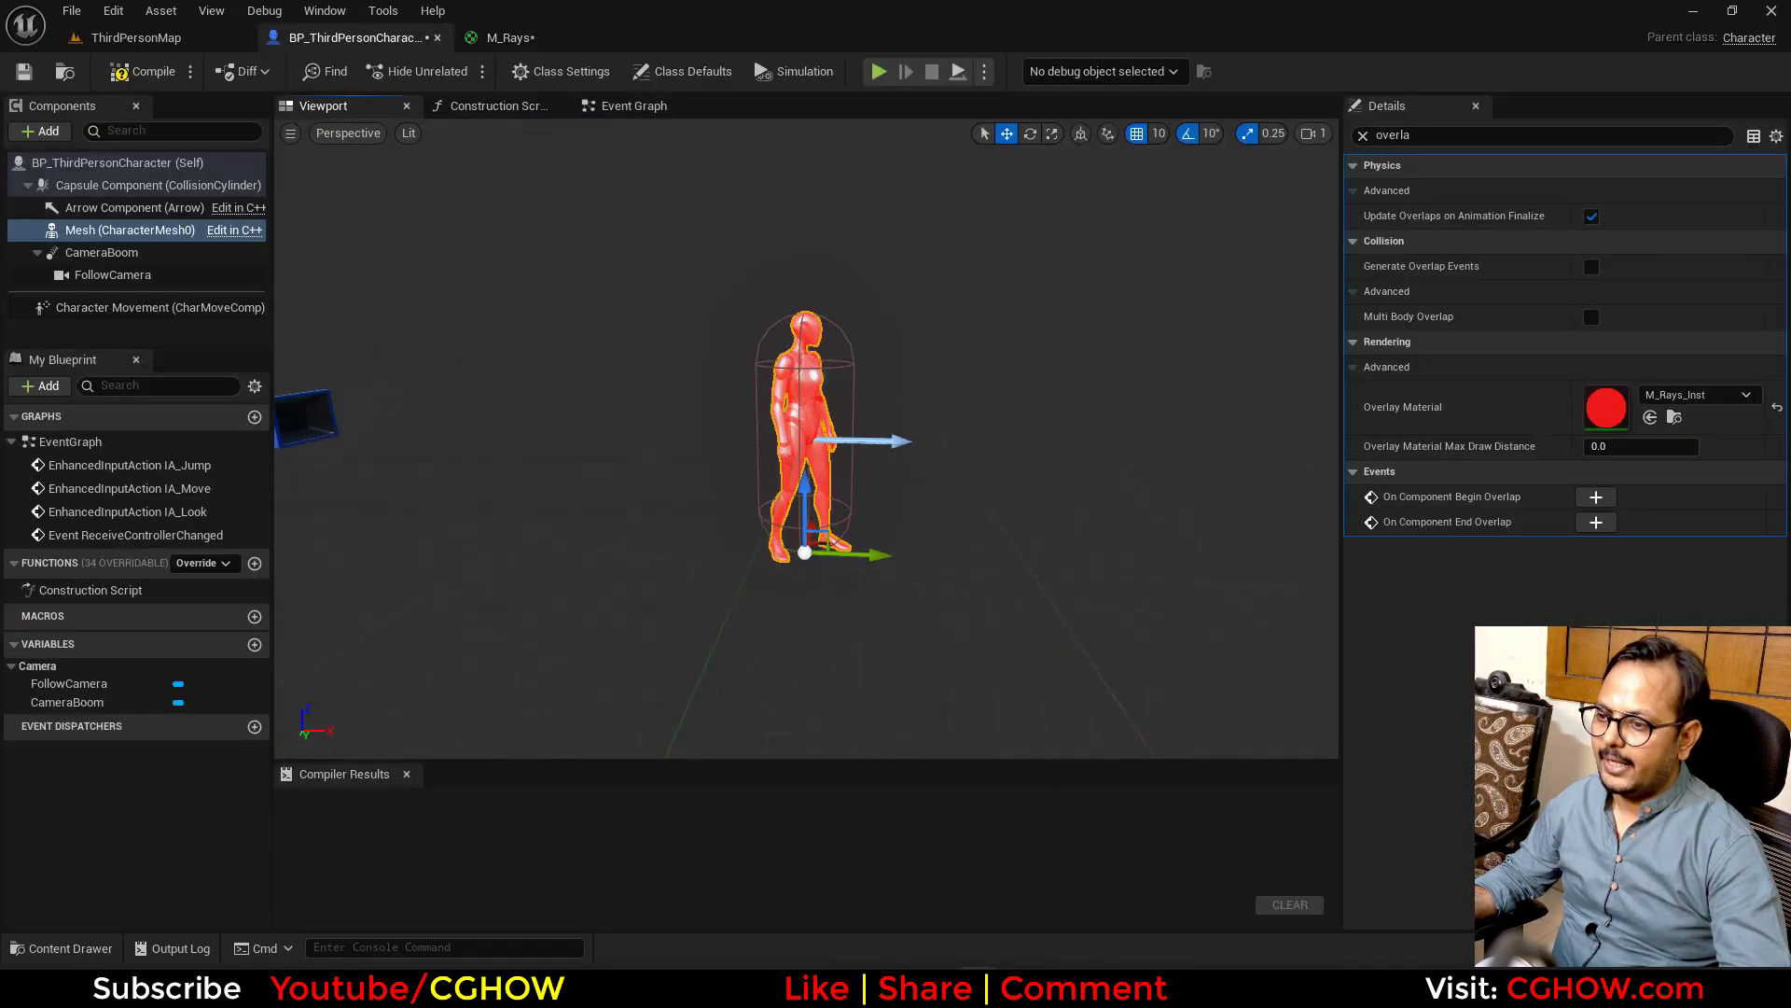
pyautogui.moveTo(653, 340); pyautogui.dragTo(653, 341, button='right')
# Add a Noise node to M_Rays and preview it on the sphere
pyautogui.click(510, 38)
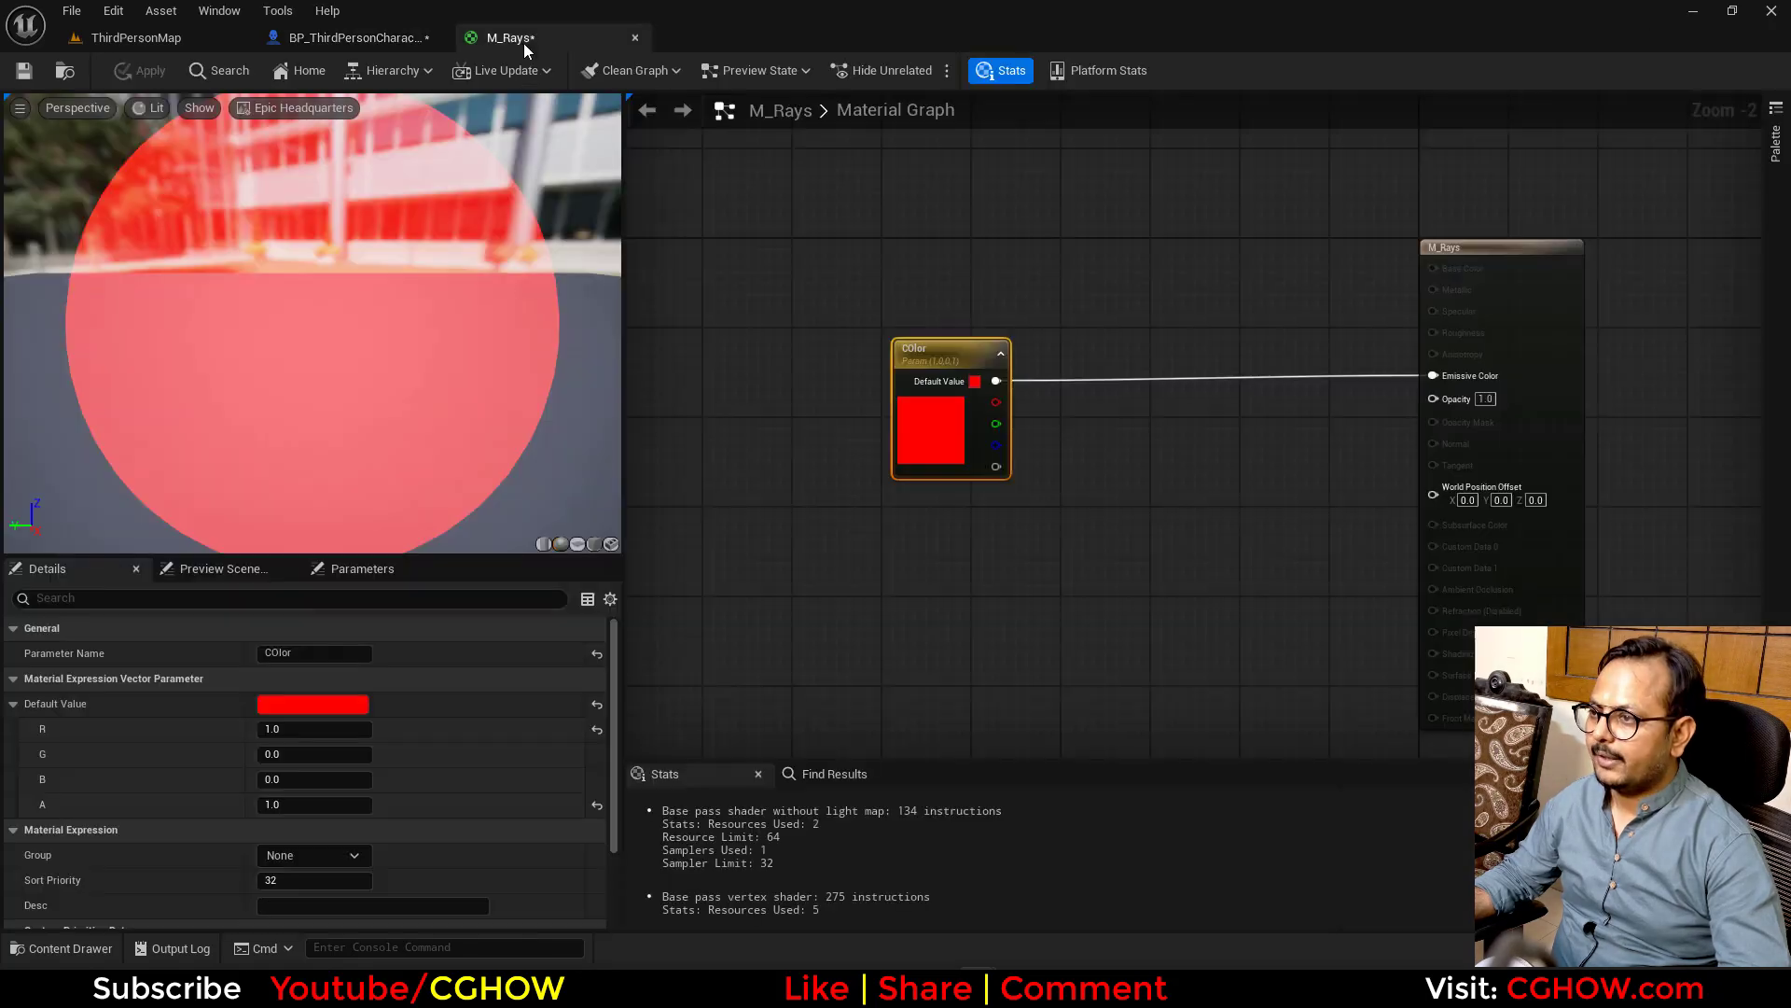
pyautogui.moveTo(821, 380); pyautogui.dragTo(759, 363, button='right')
pyautogui.rightClick(759, 363)
pyautogui.write('no')
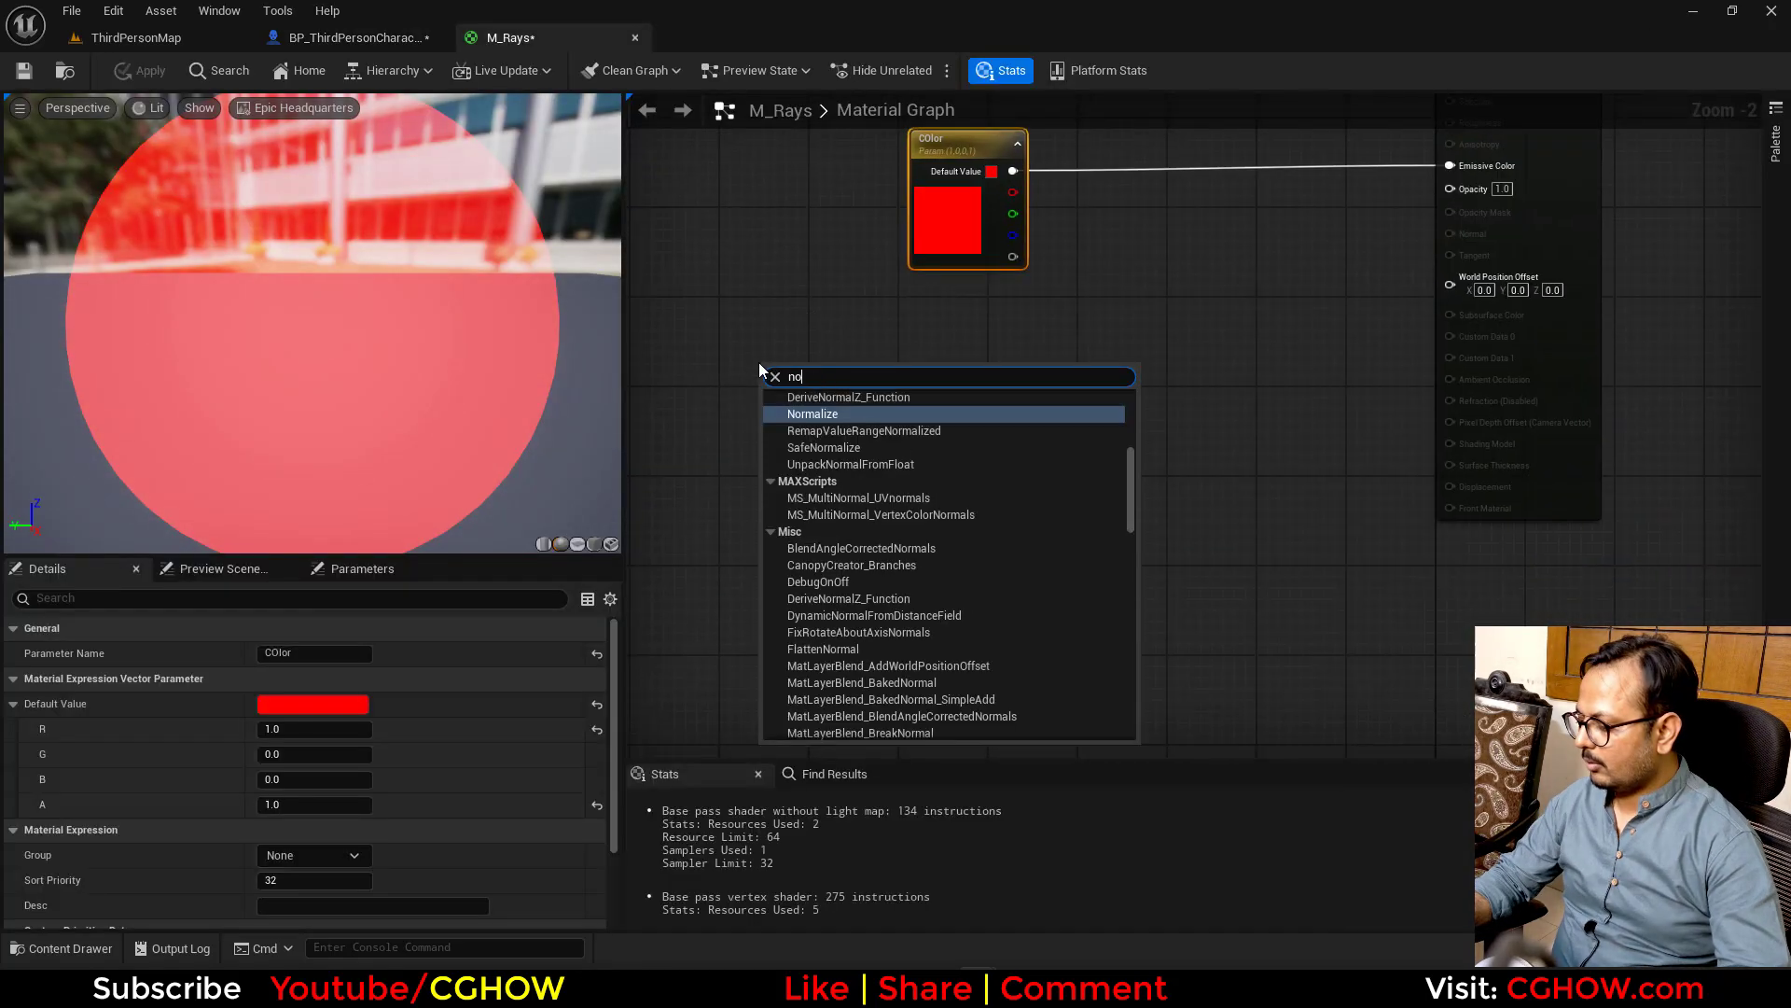
pyautogui.write('ise')
pyautogui.click(830, 416)
pyautogui.moveTo(768, 441); pyautogui.dragTo(957, 455, button='right')
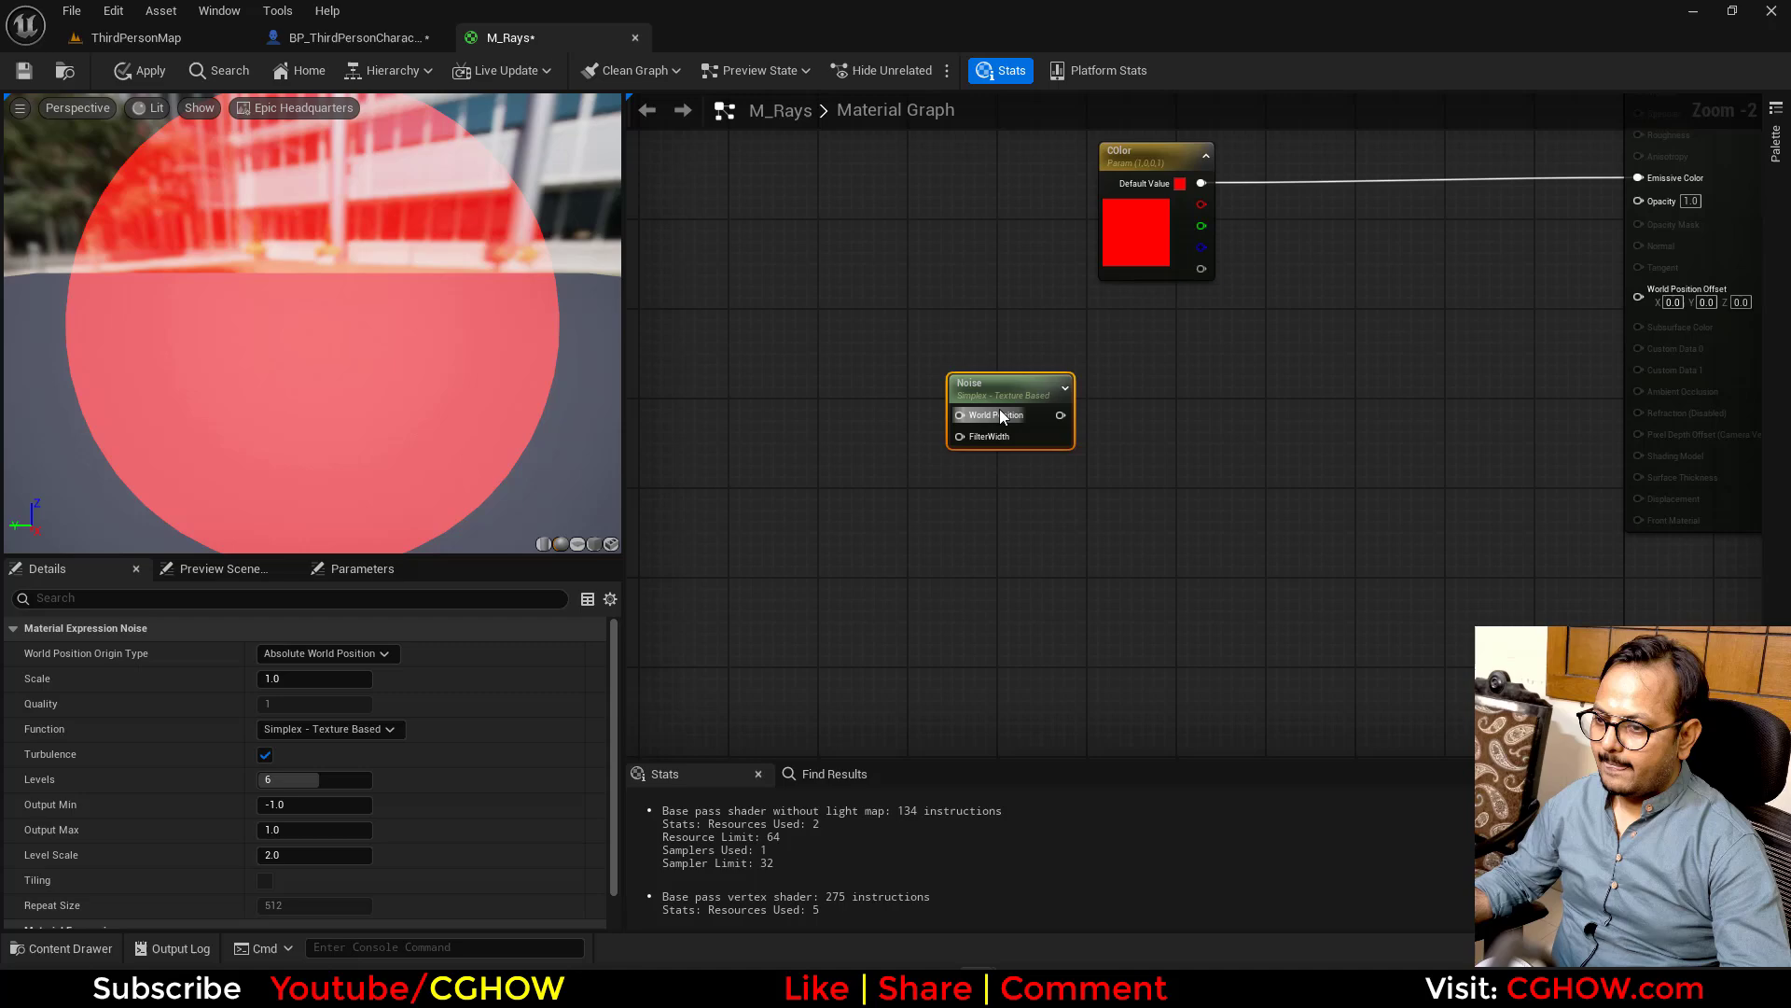
pyautogui.press('space')
pyautogui.moveTo(752, 472); pyautogui.dragTo(852, 463, button='right')
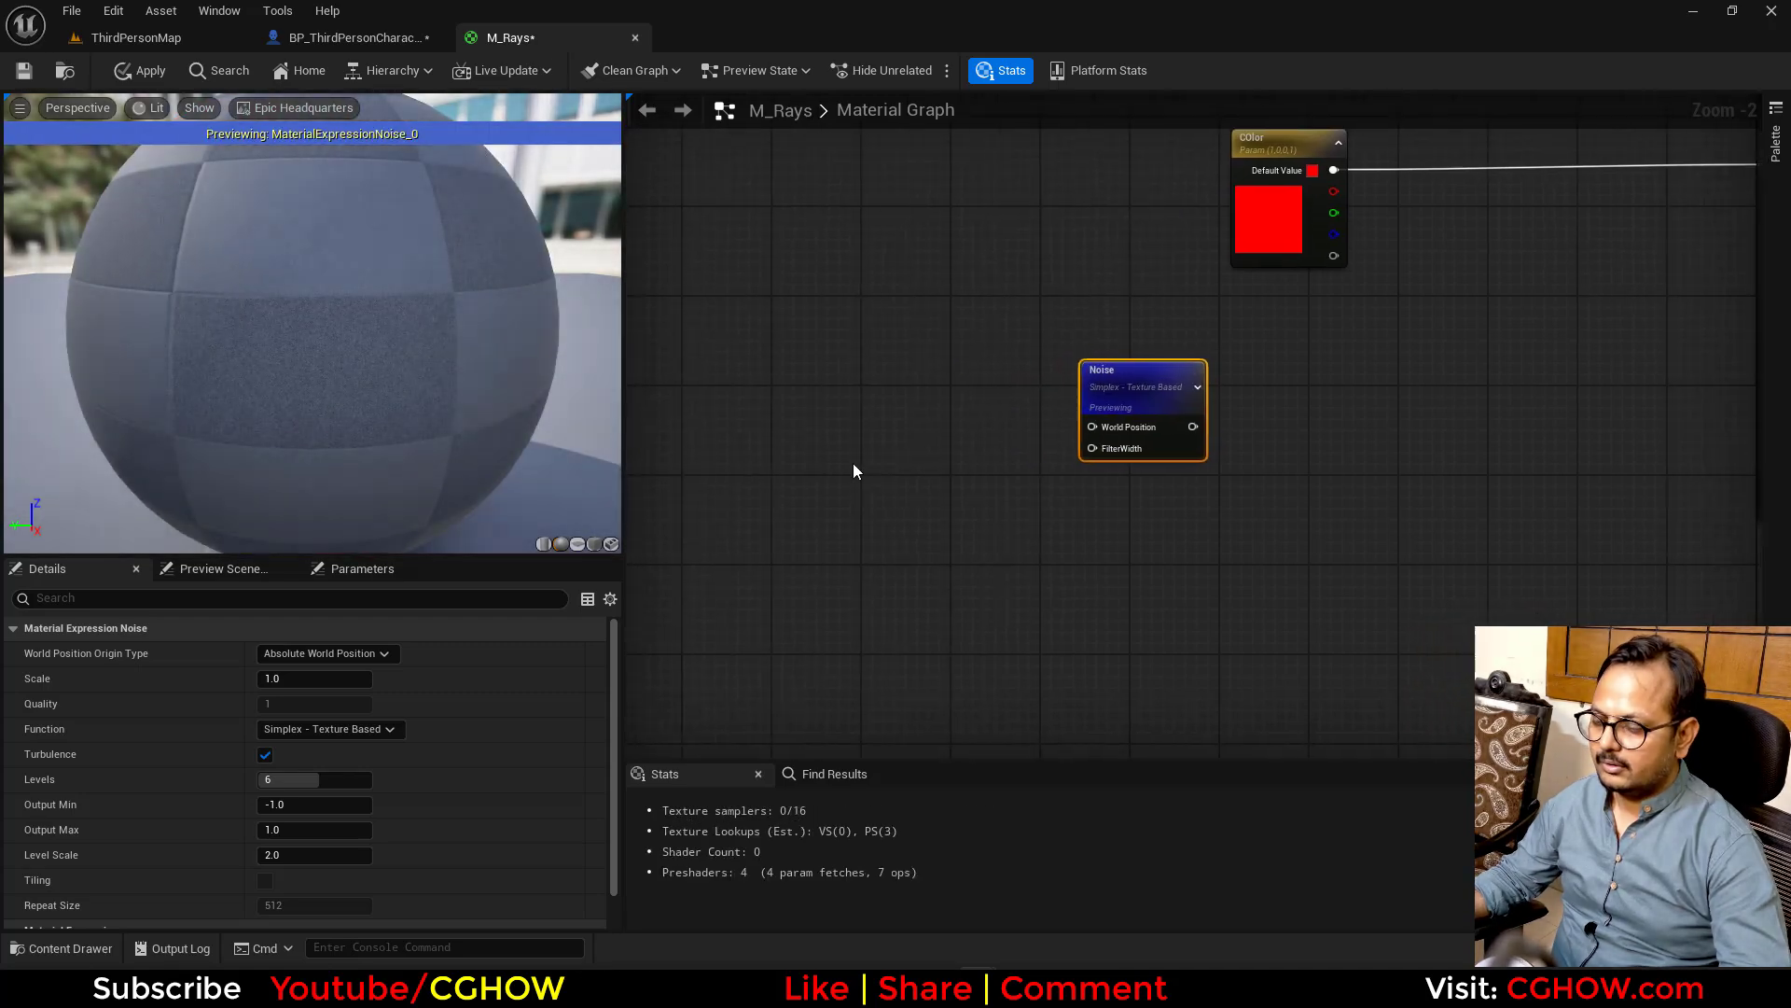
# Feed Absolute World Position through a Multiply node into the Noise World Position
pyautogui.rightClick(738, 375)
pyautogui.press('Escape')
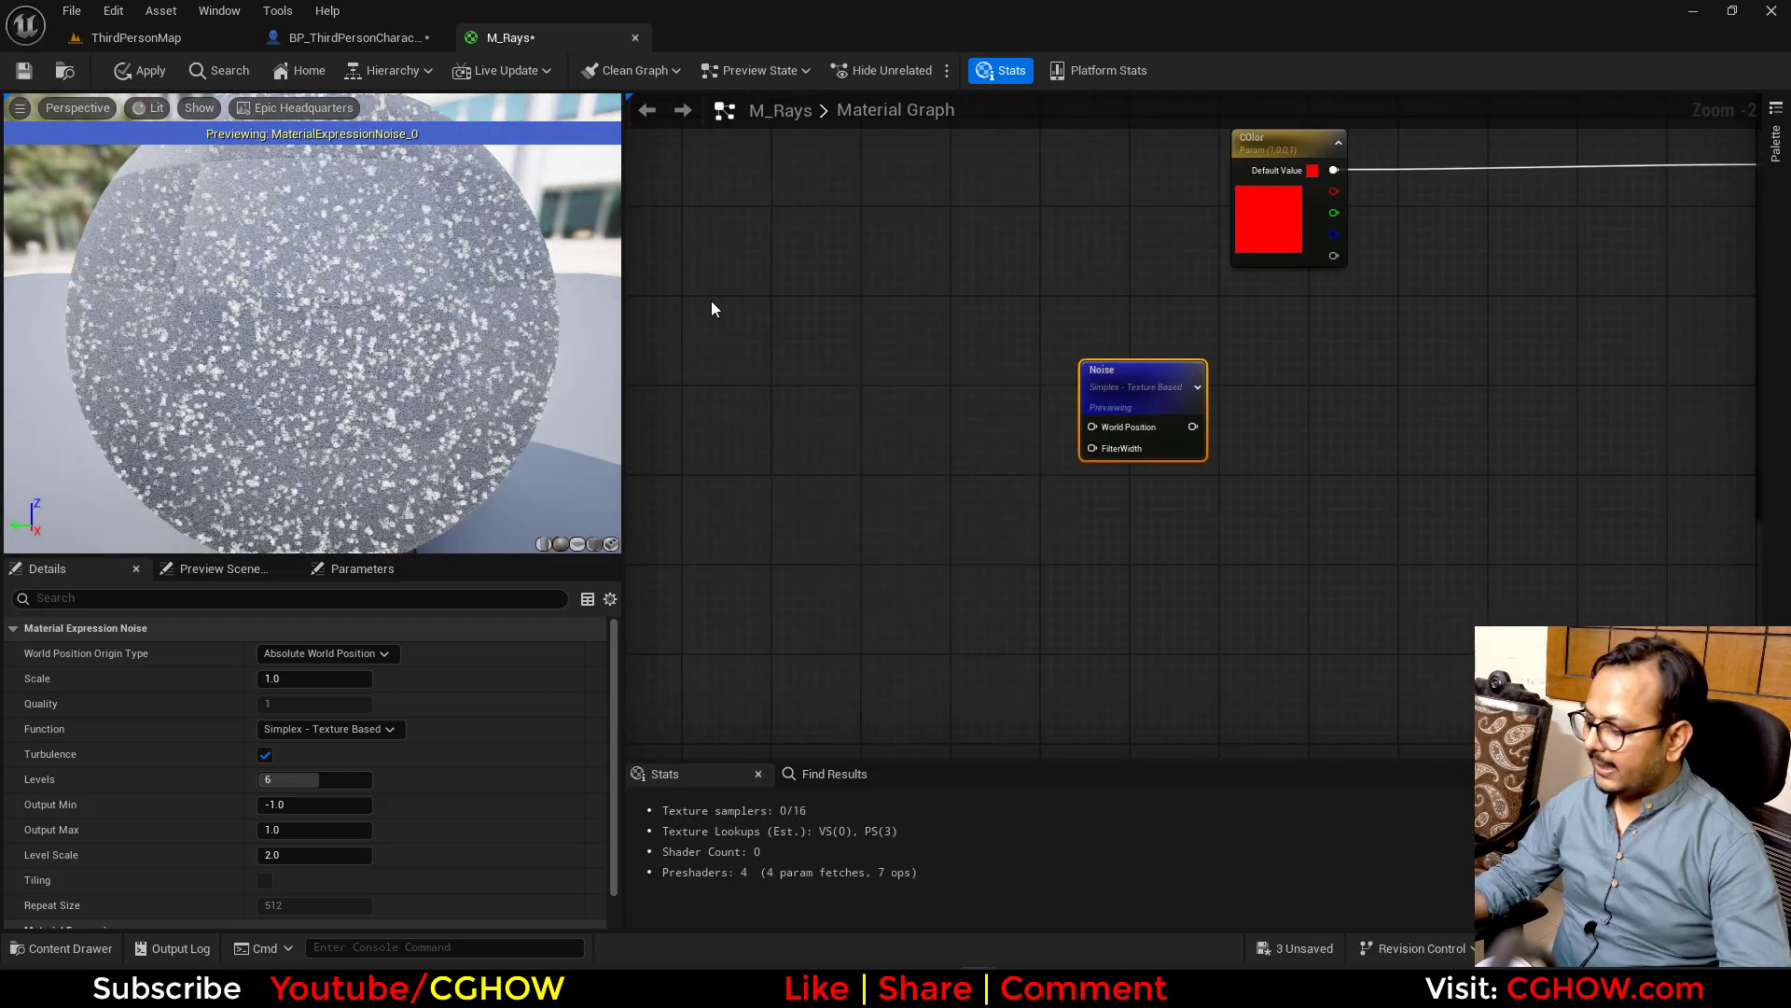
pyautogui.rightClick(711, 308)
pyautogui.write('worl')
pyautogui.click(788, 354)
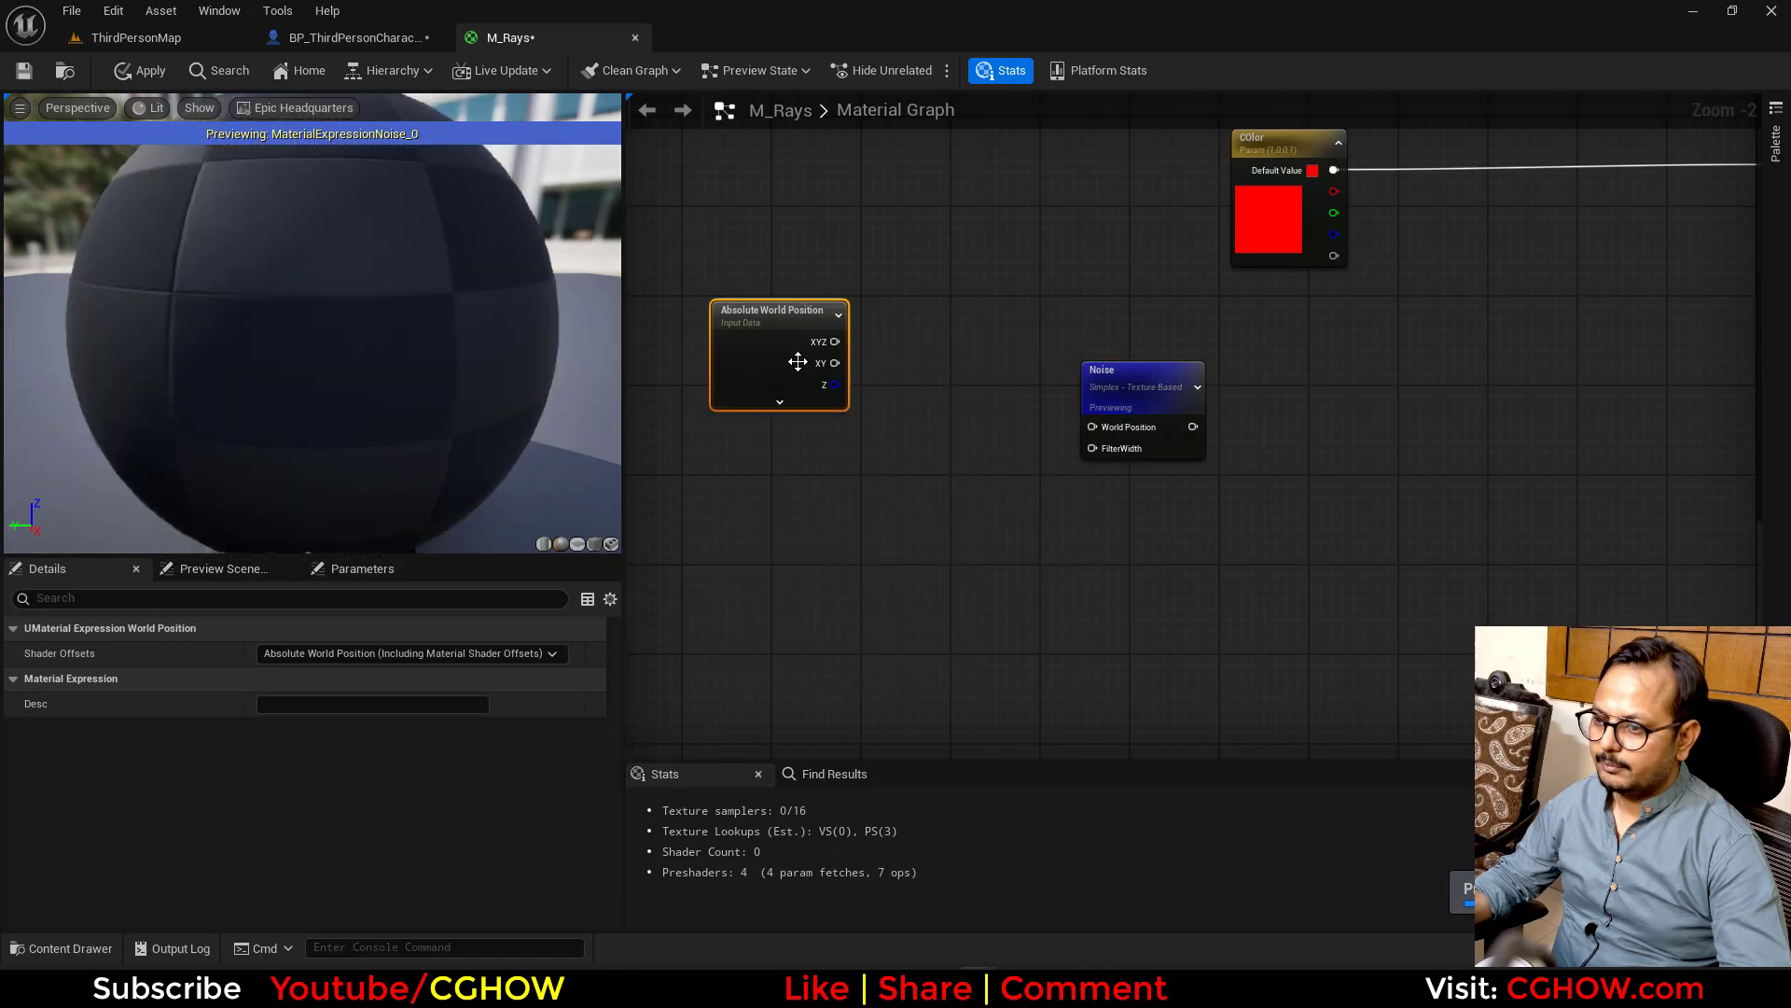
pyautogui.press('m')
pyautogui.click(908, 405)
pyautogui.moveTo(838, 426); pyautogui.dragTo(920, 427)
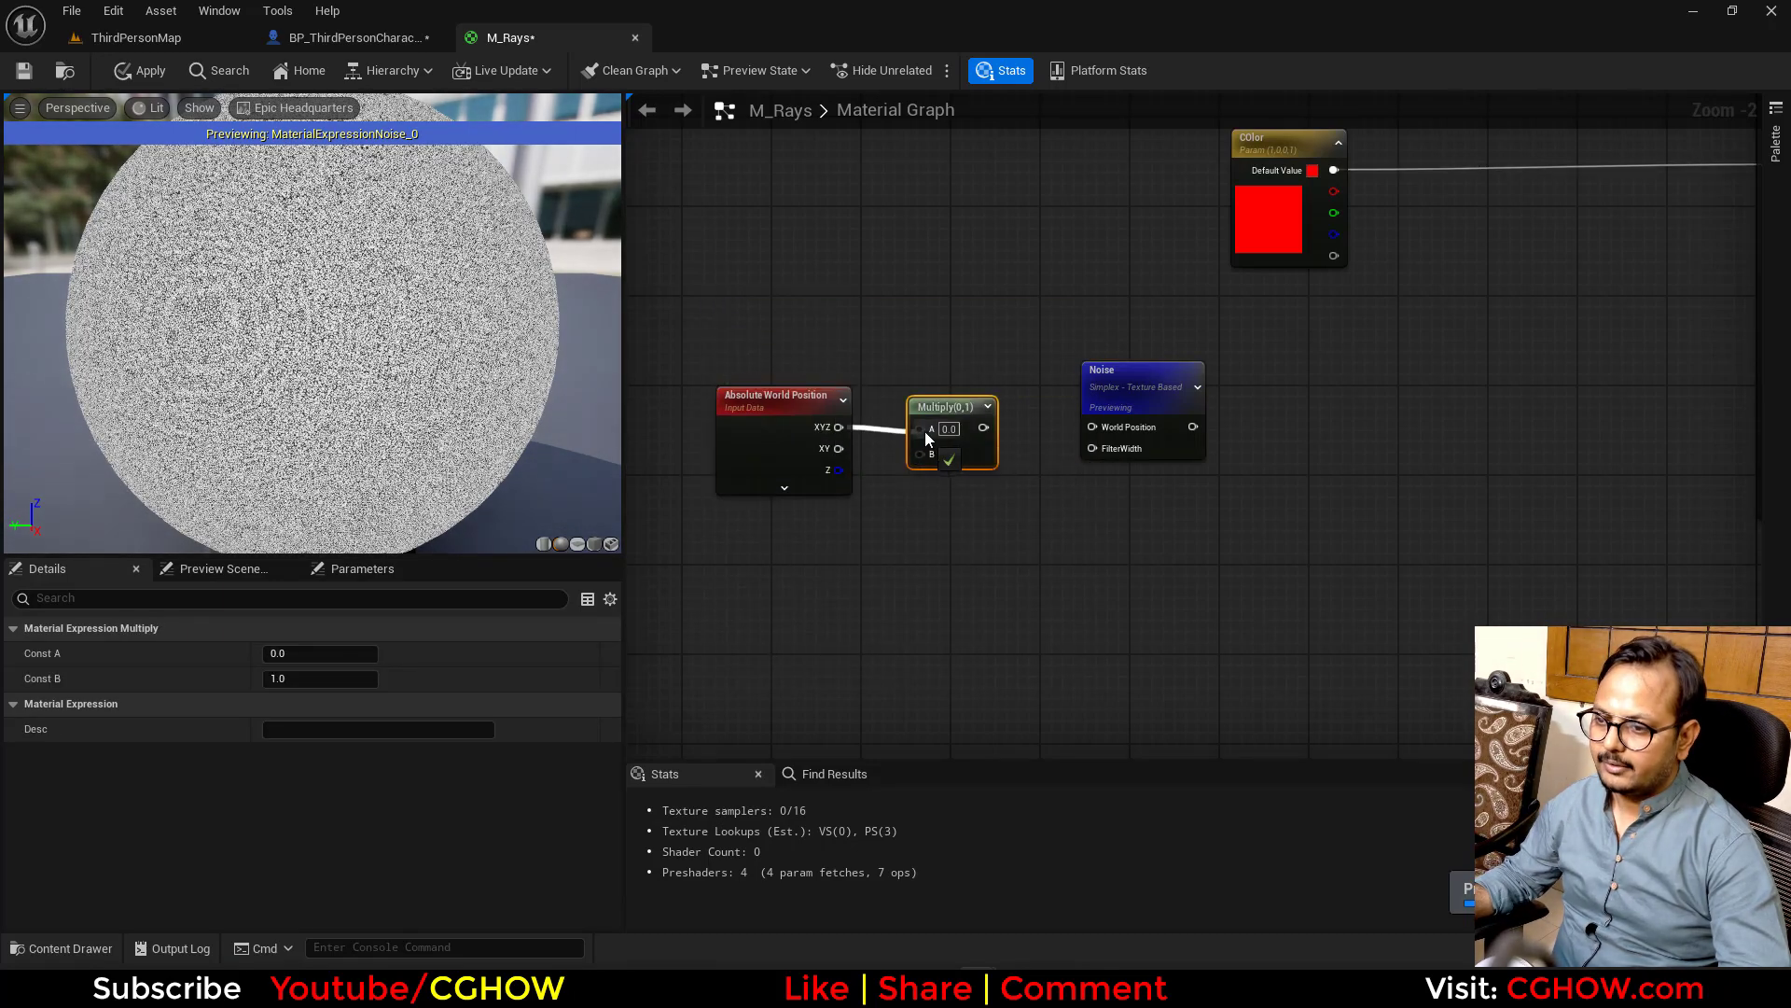
pyautogui.moveTo(1092, 427); pyautogui.dragTo(977, 428)
# Add a 'tile' scalar parameter of 0.1 as the Multiply's B input
pyautogui.press('s')
pyautogui.click(905, 504)
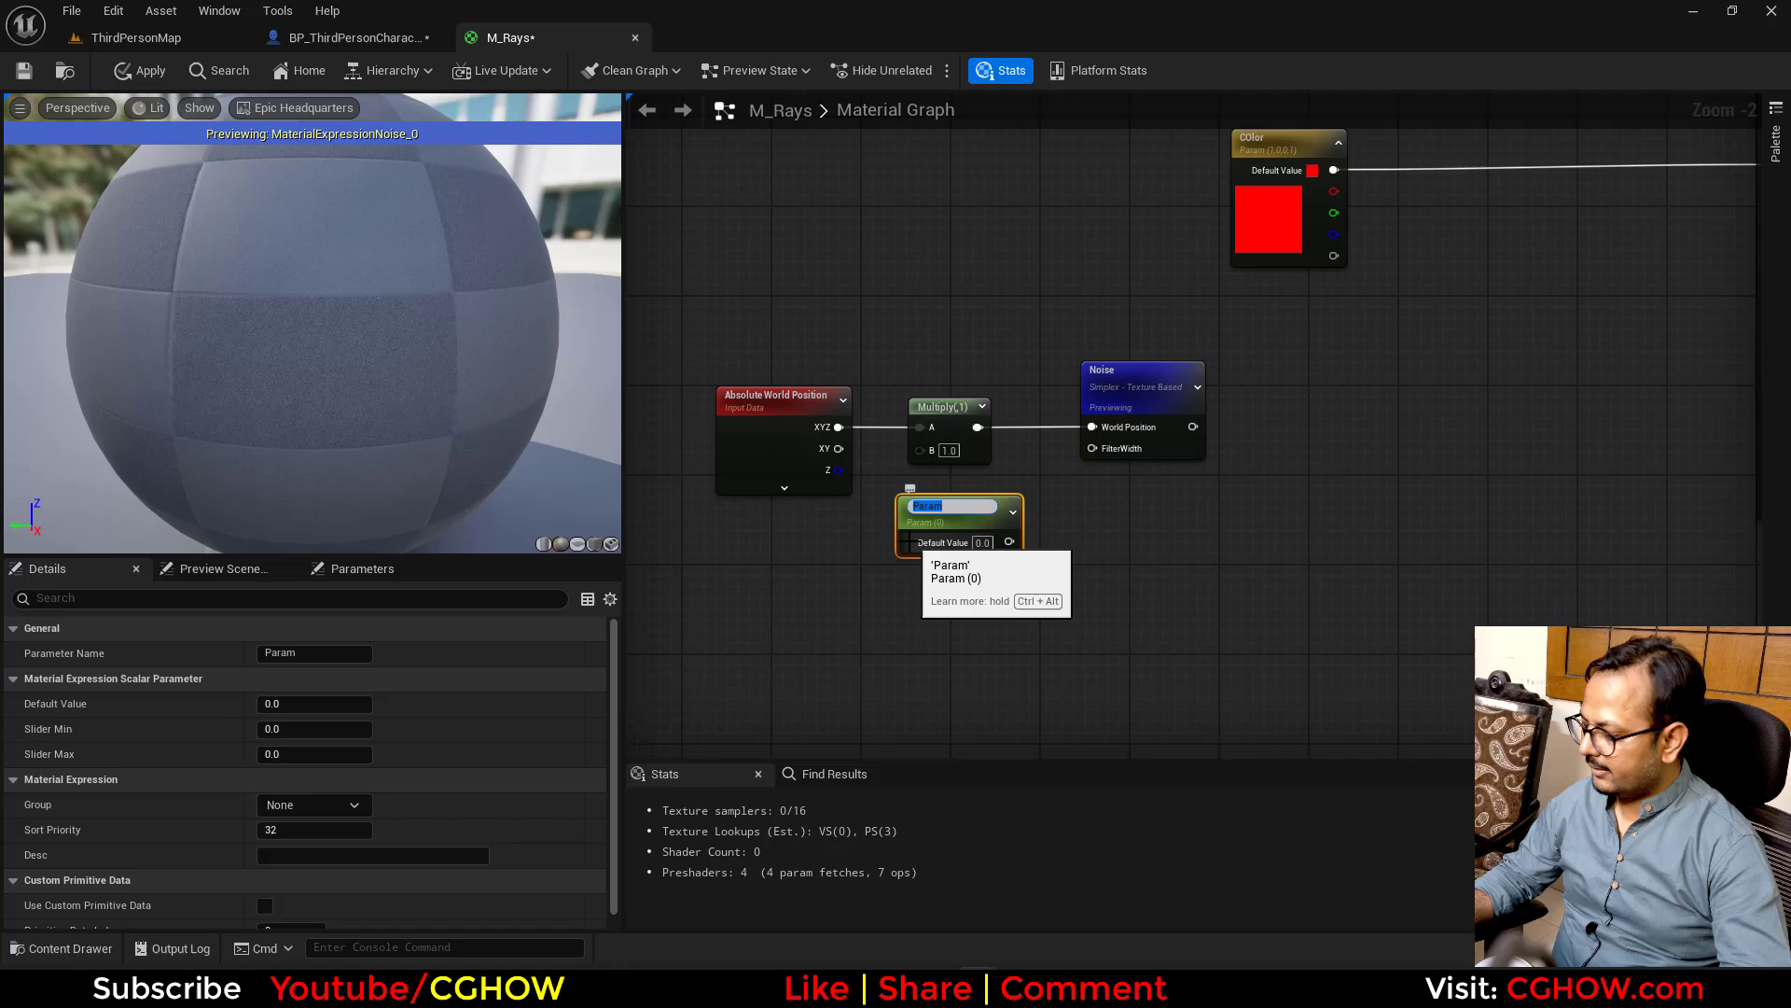
pyautogui.write('tile')
pyautogui.press('Return')
pyautogui.moveTo(1010, 542); pyautogui.dragTo(920, 448)
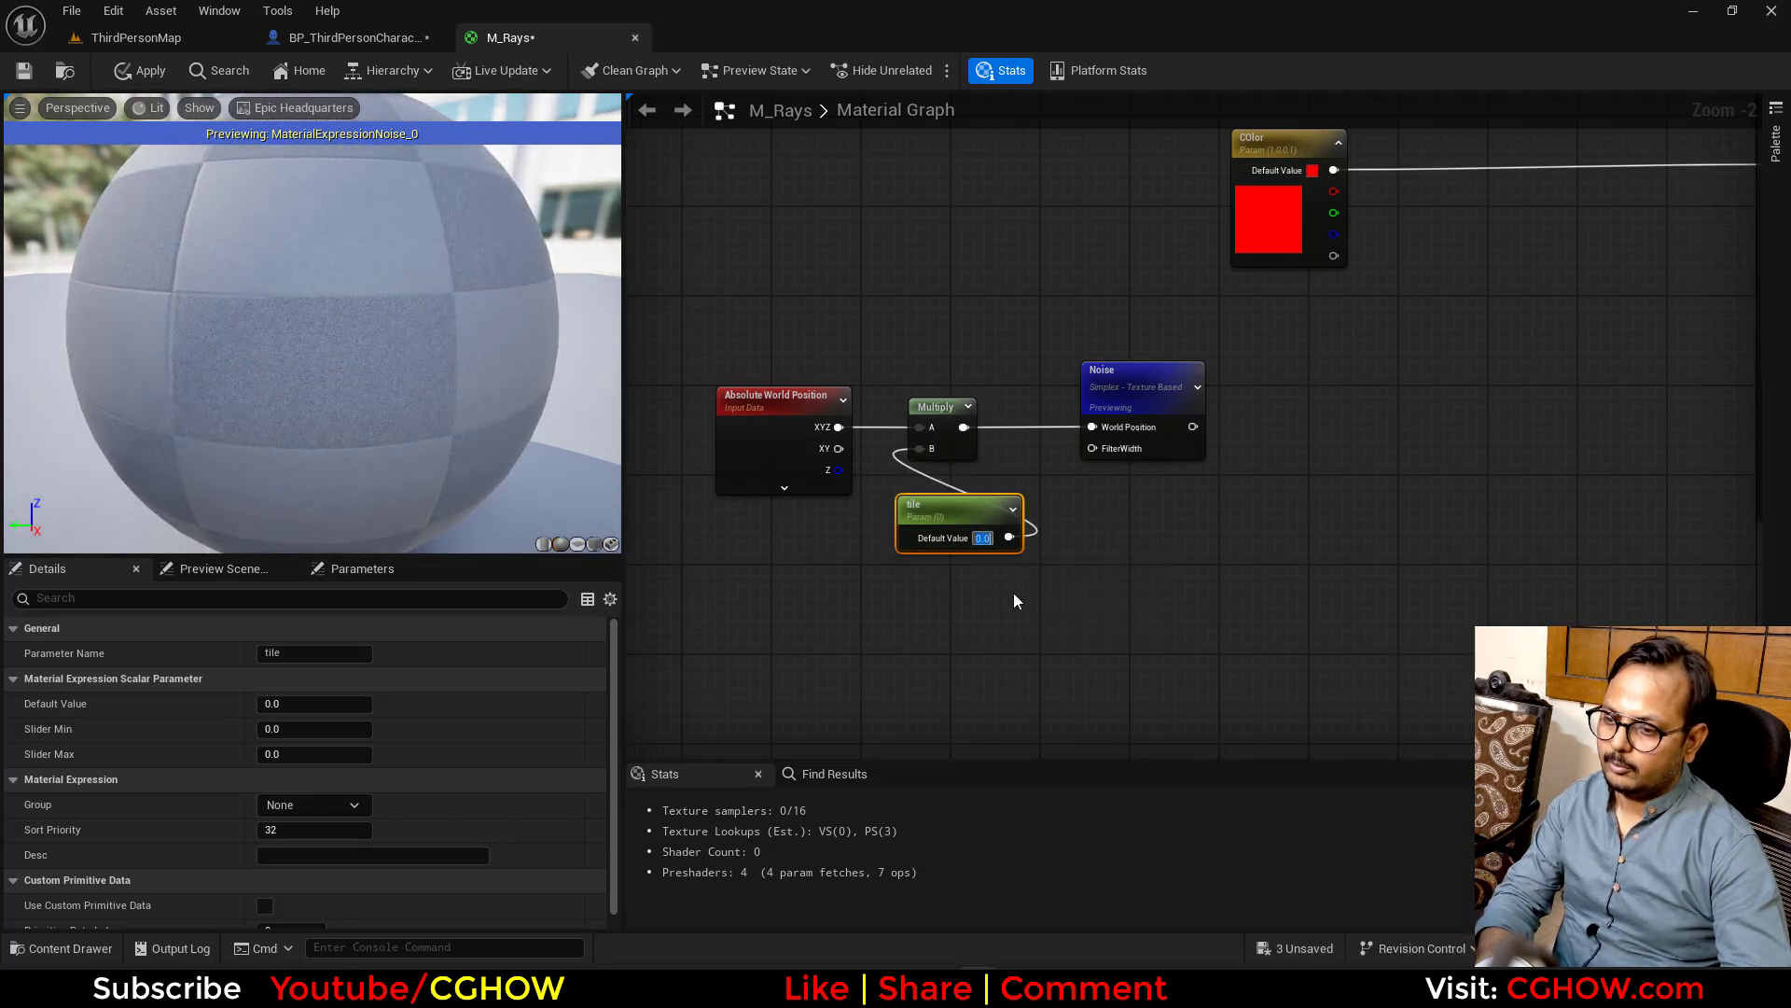
pyautogui.write('0.1')
pyautogui.press('Return')
pyautogui.moveTo(979, 517); pyautogui.dragTo(810, 543)
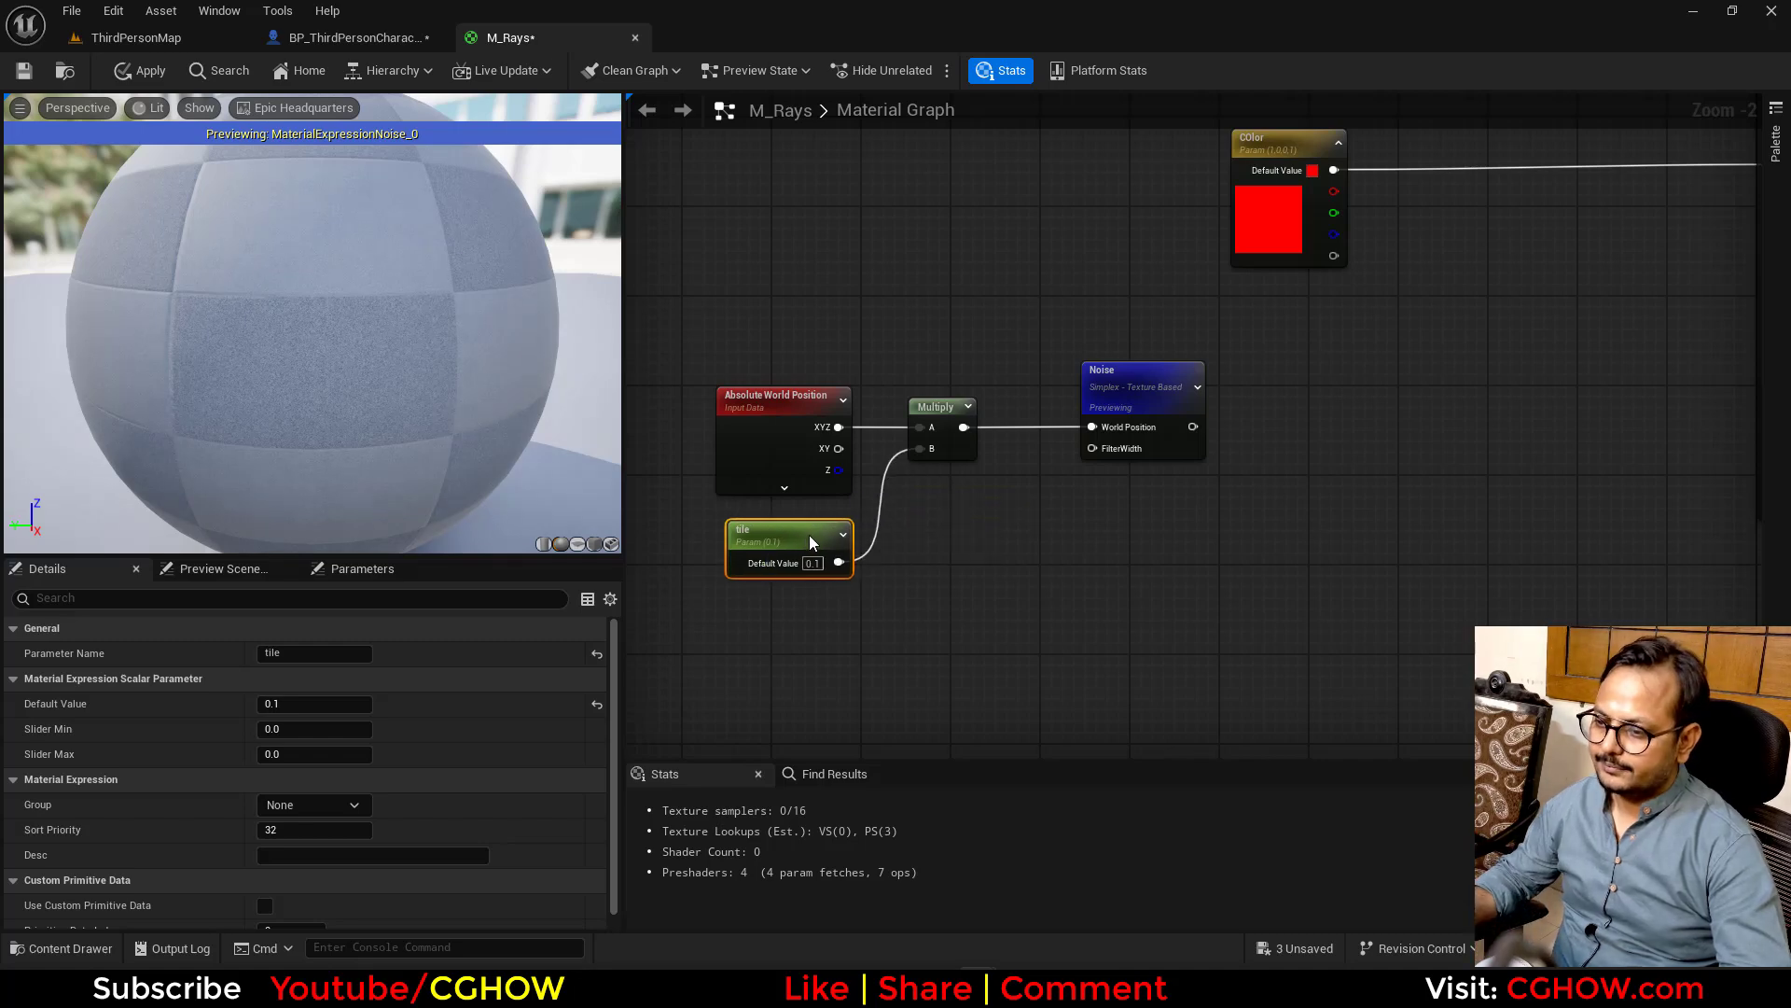
# Add a Divide node, leaving it unlinked from Noise
pyautogui.moveTo(1249, 395); pyautogui.dragTo(900, 499, button='right')
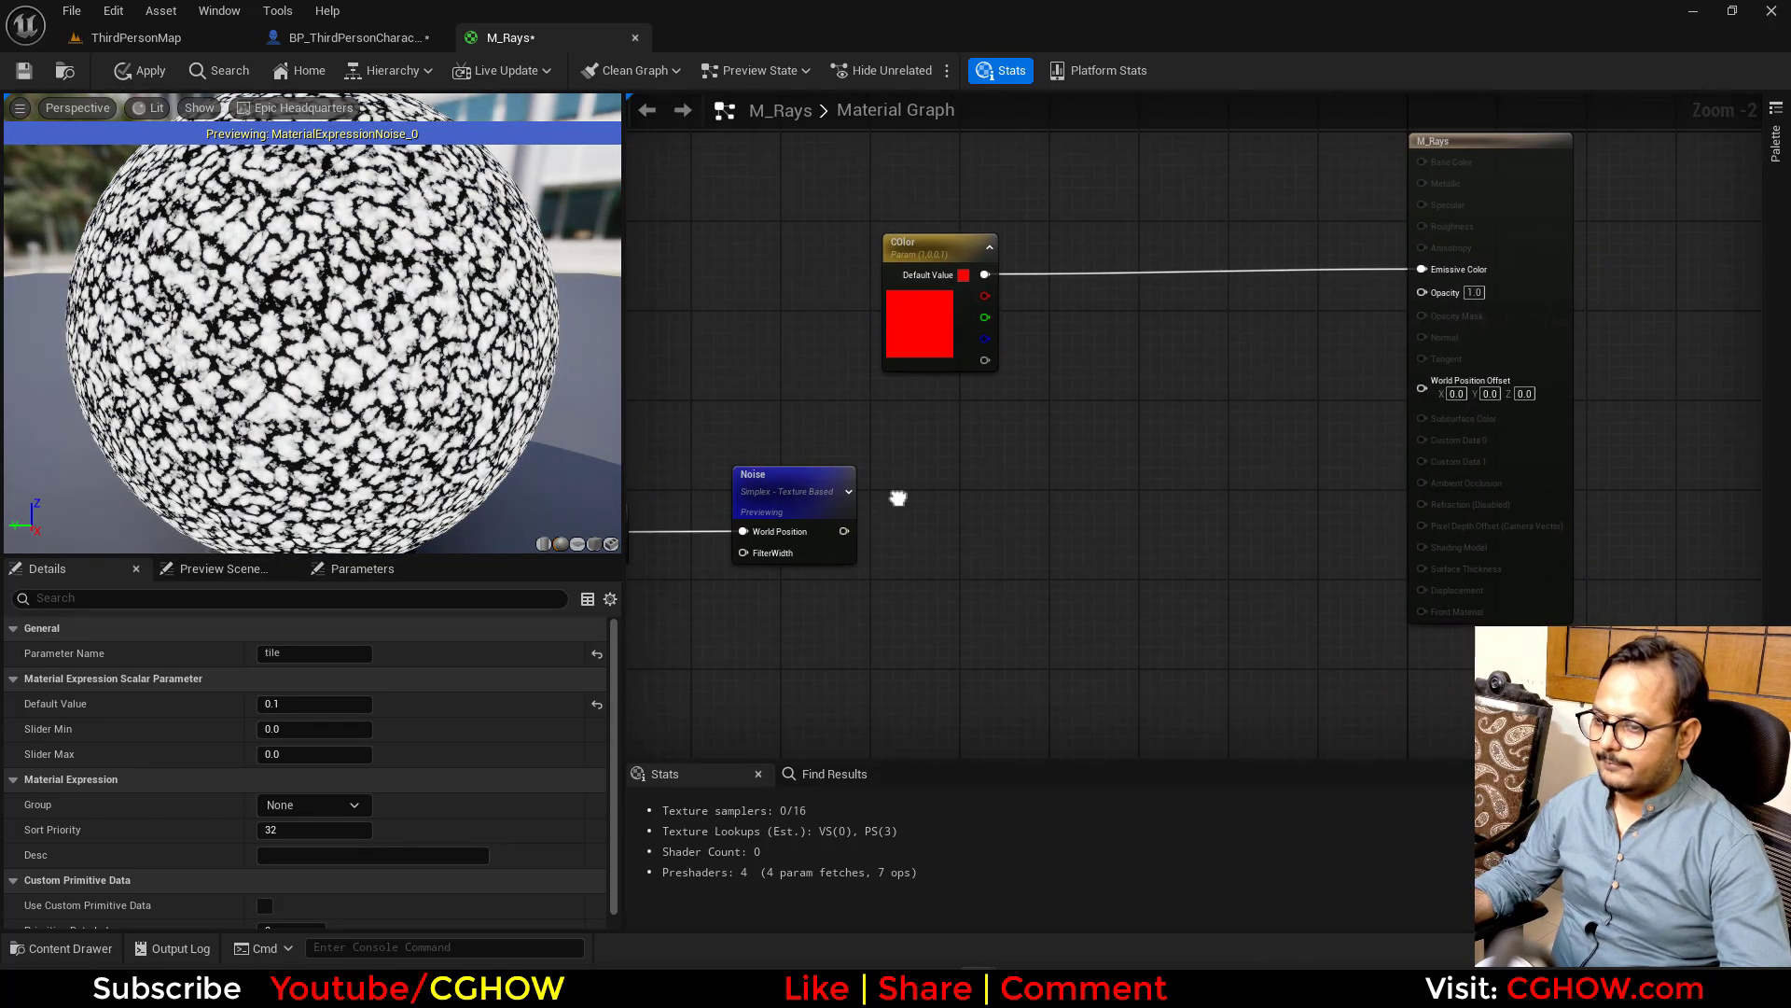
pyautogui.click(919, 431)
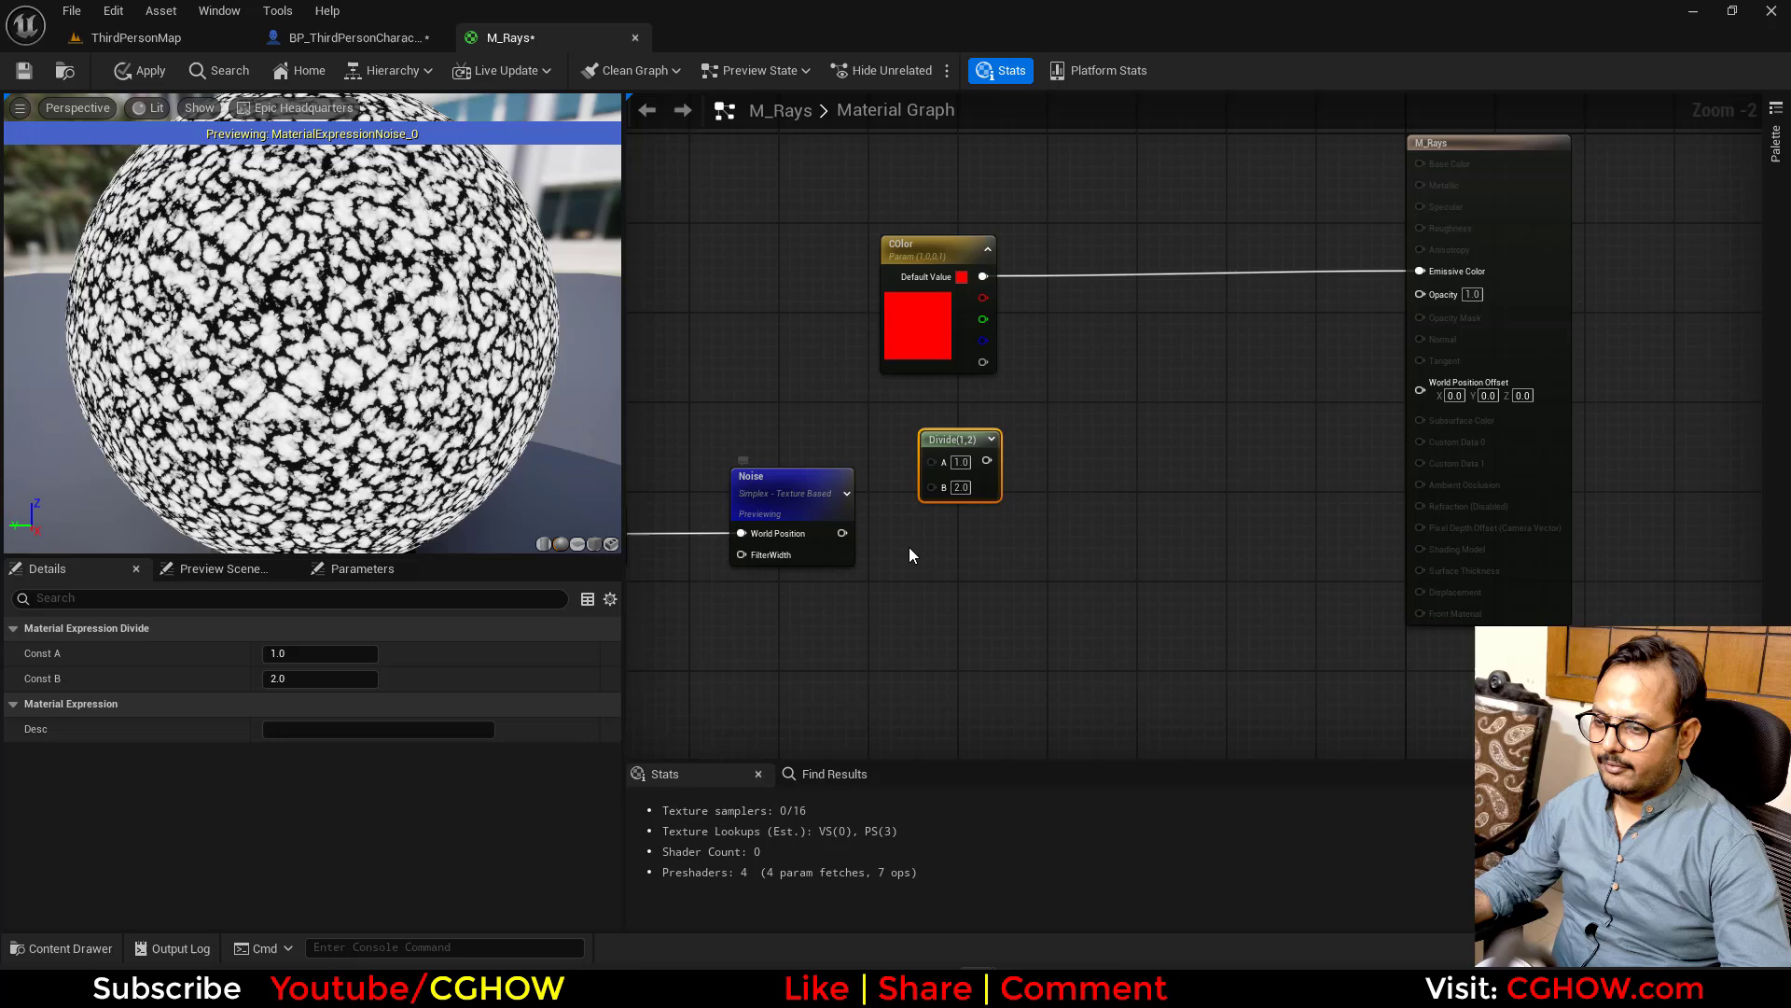
pyautogui.moveTo(843, 531); pyautogui.dragTo(938, 489)
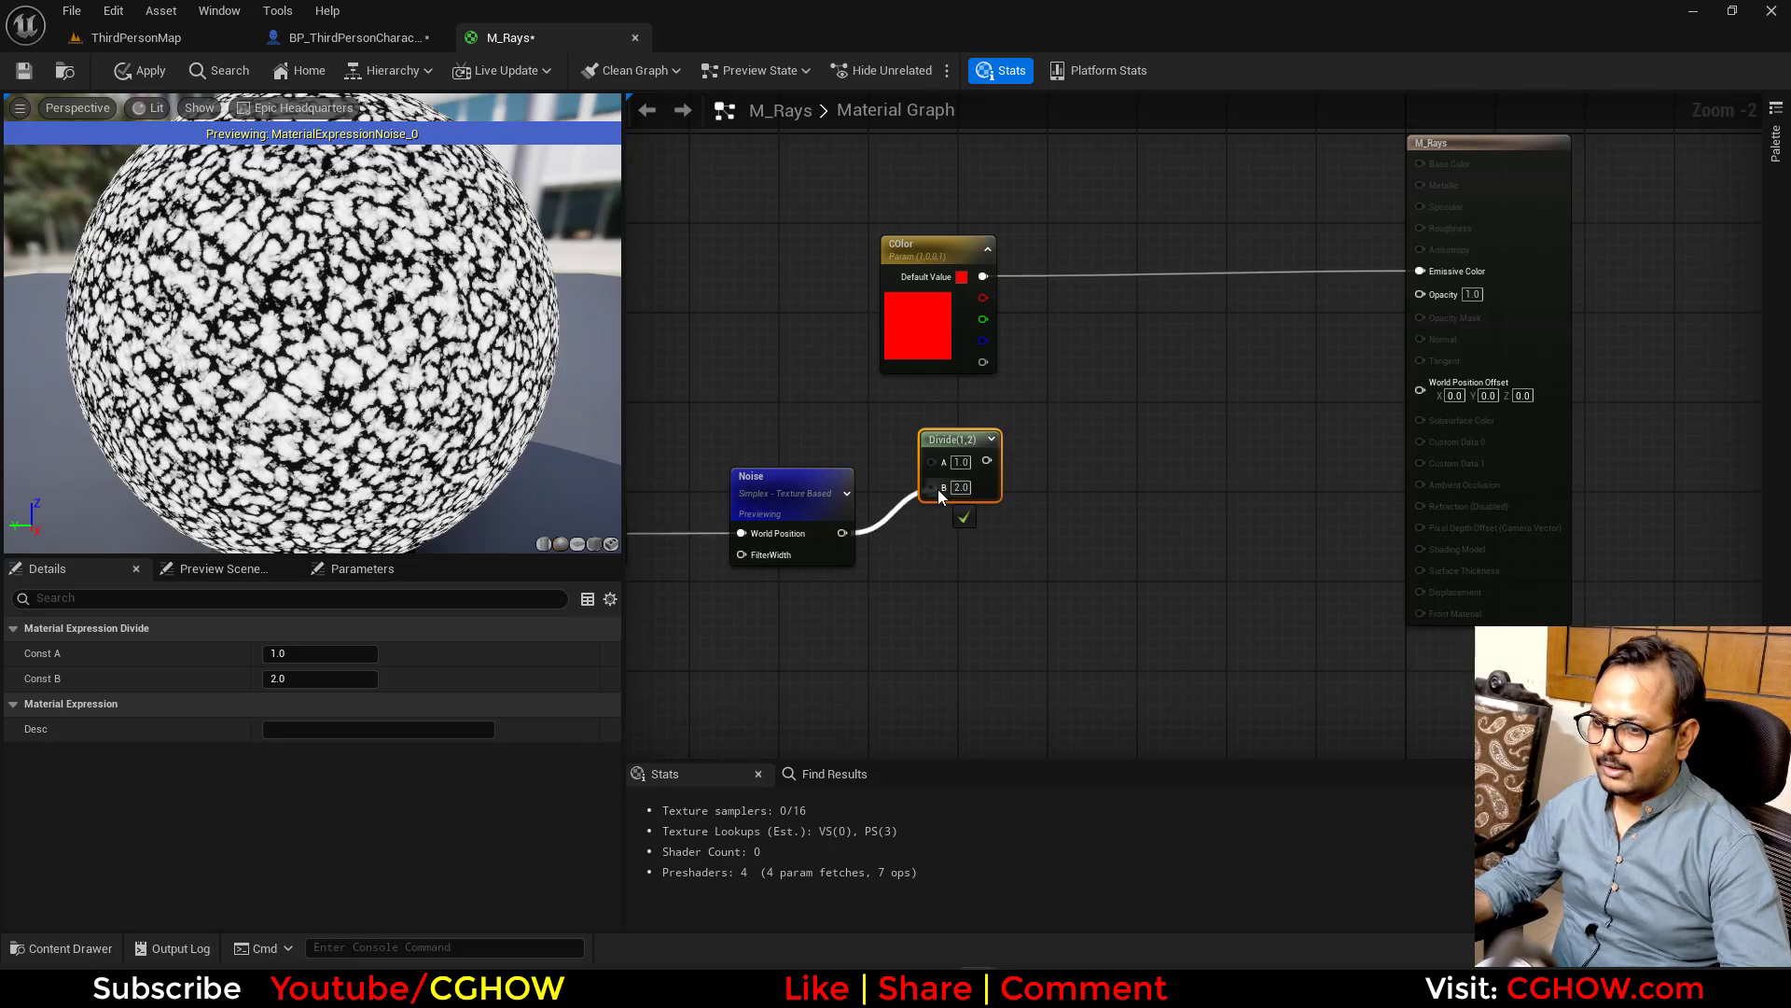
pyautogui.rightClick(961, 440)
pyautogui.click(1107, 519)
pyautogui.moveTo(958, 566); pyautogui.dragTo(944, 457, button='right')
# Multiply Noise by VertexNormalWS and chain the result into a second Multiply
pyautogui.click(952, 438)
pyautogui.moveTo(832, 414); pyautogui.dragTo(980, 477)
pyautogui.rightClick(773, 499)
pyautogui.write('sub')
pyautogui.press('Escape')
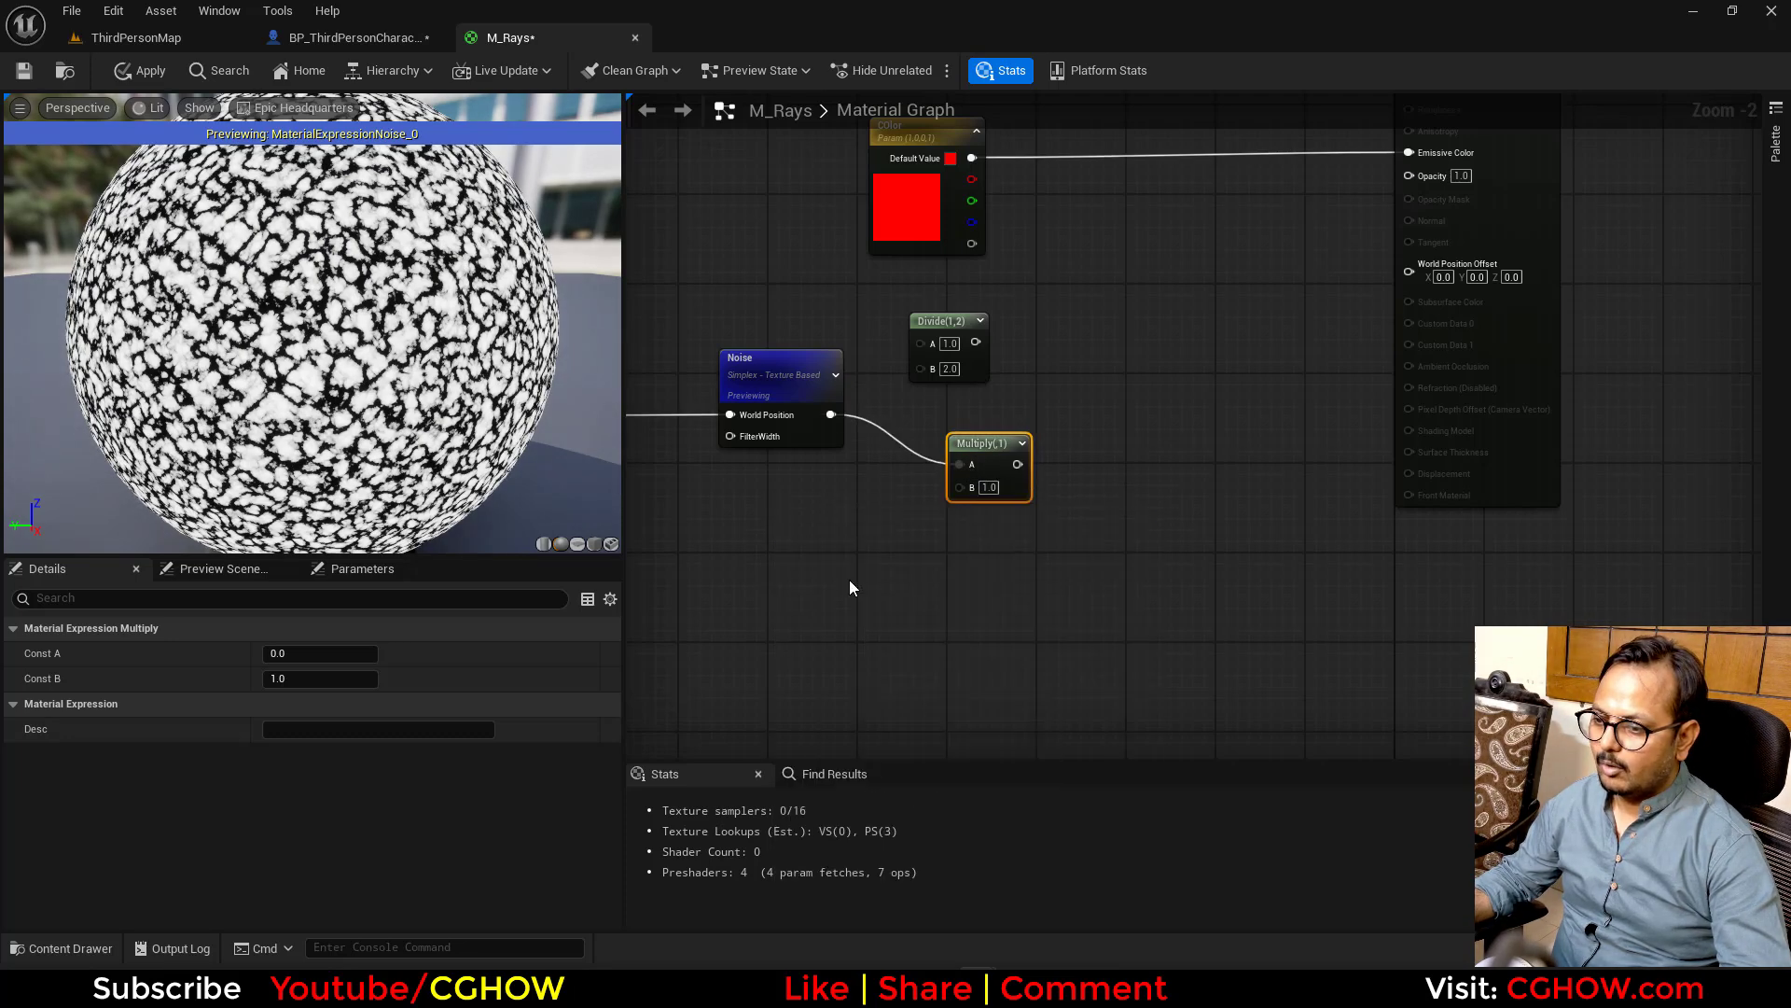
pyautogui.moveTo(867, 539); pyautogui.dragTo(972, 486)
pyautogui.moveTo(1073, 439)
pyautogui.mouseDown(button='right')
pyautogui.moveTo(1058, 594)
pyautogui.moveTo(1013, 539)
pyautogui.mouseUp(button='right')
pyautogui.click(1050, 529)
pyautogui.moveTo(964, 562); pyautogui.dragTo(1060, 550)
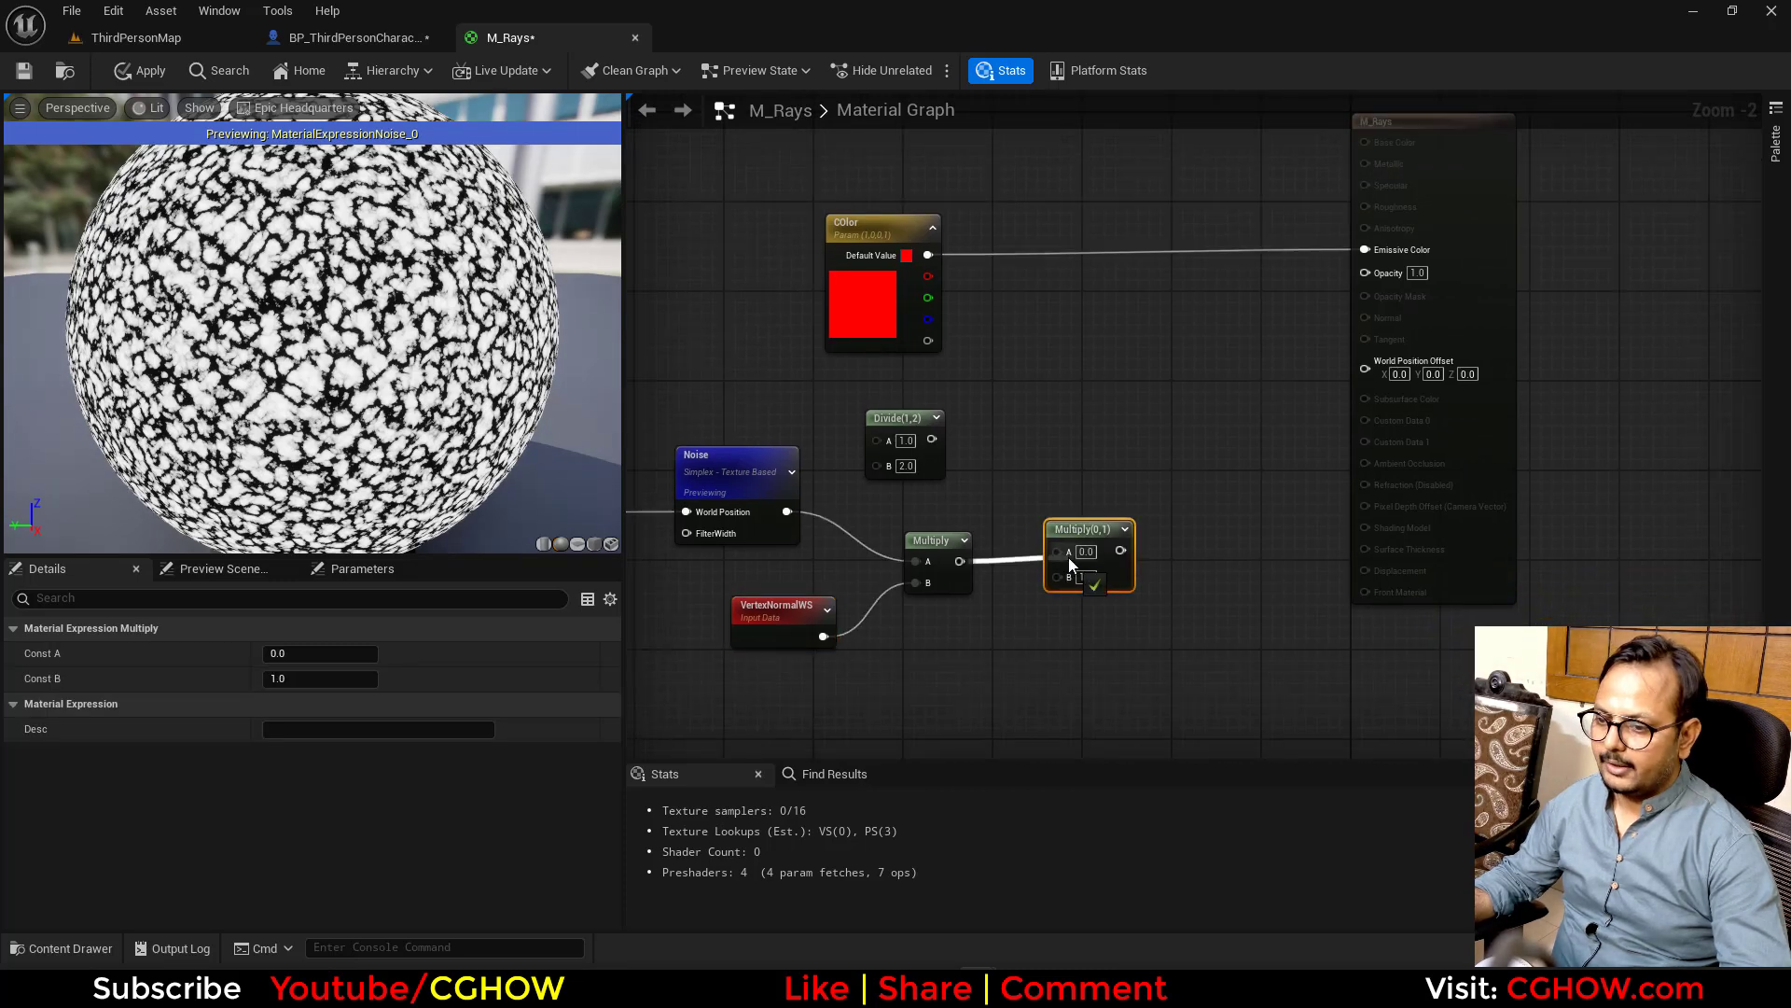
# Scale the second Multiply by a 'wpo' scalar parameter near the output
pyautogui.click(963, 605)
pyautogui.write('wp')
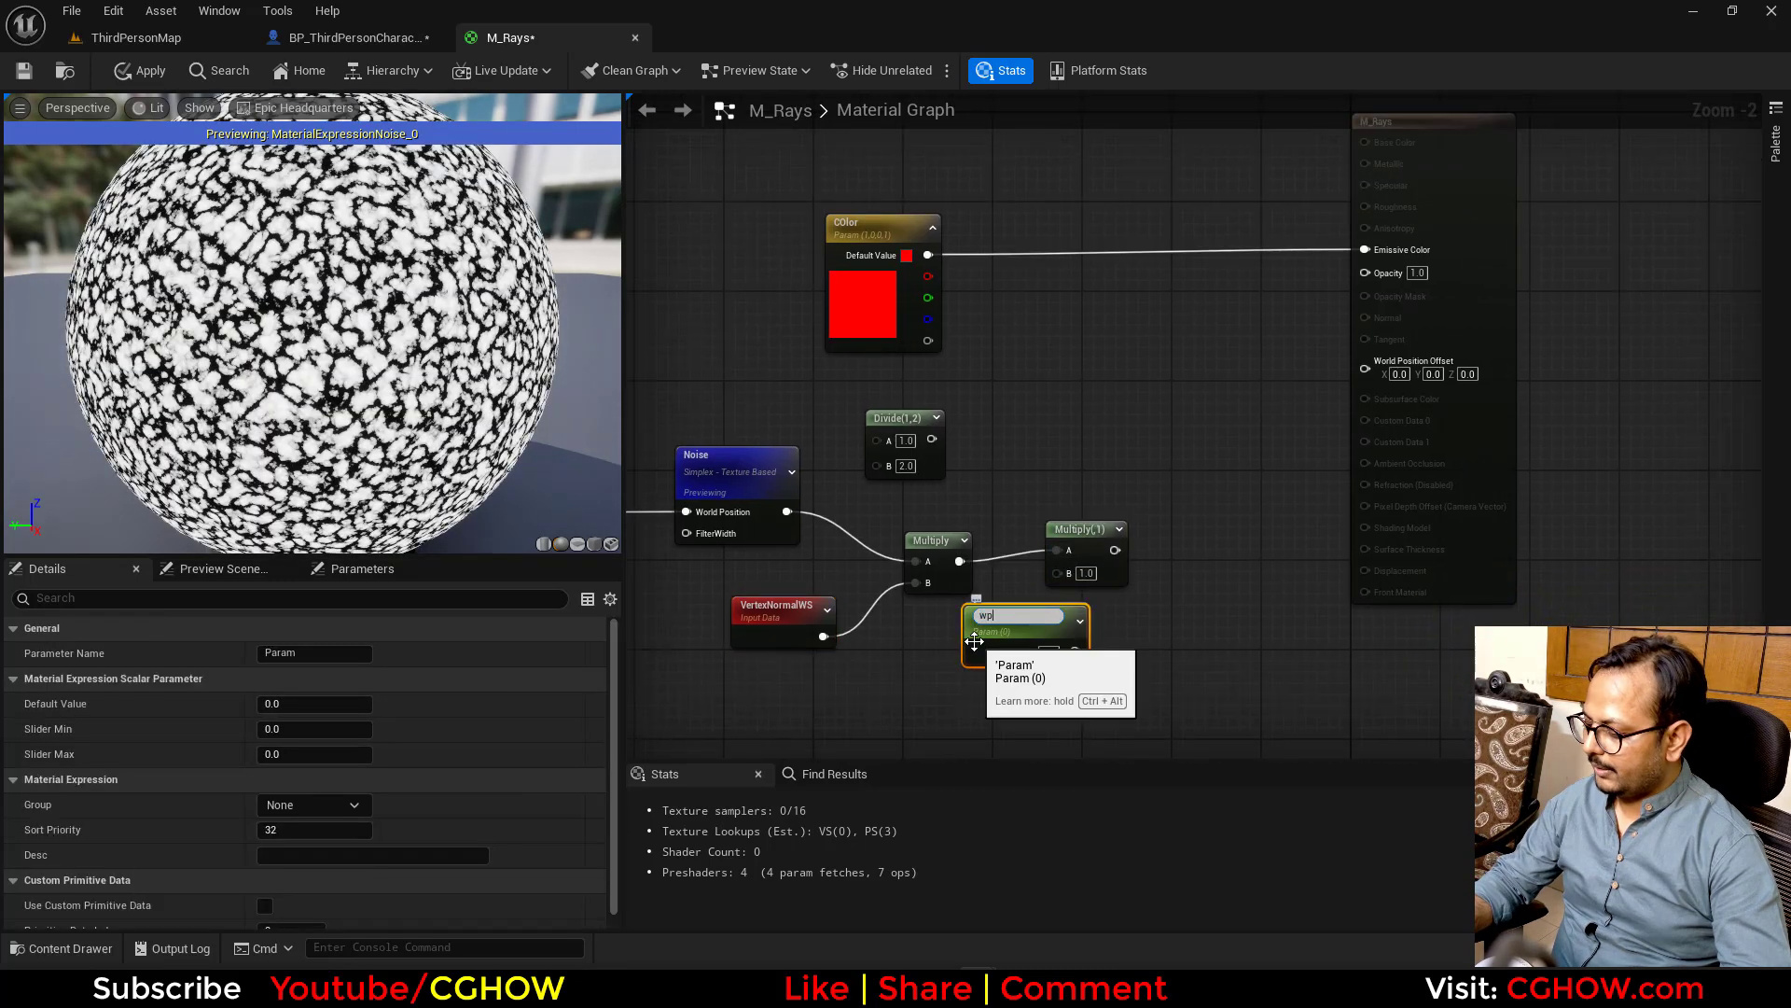
pyautogui.write('o')
pyautogui.press('Return')
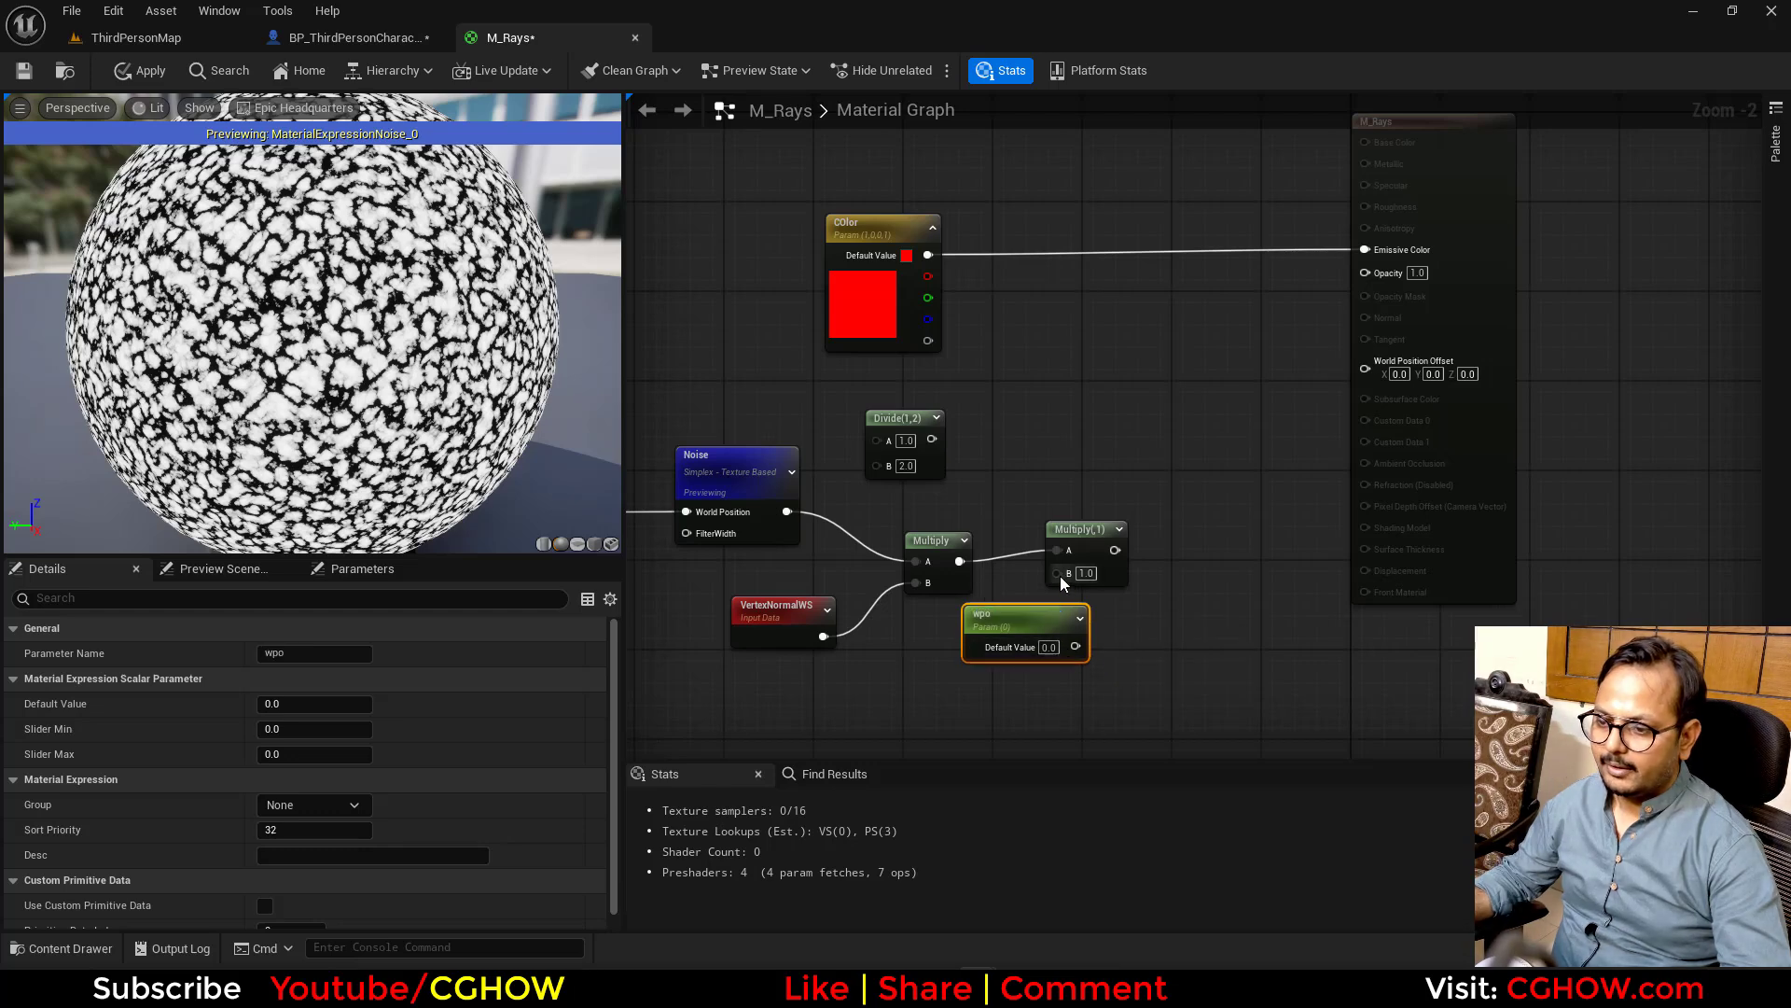
pyautogui.moveTo(1060, 578); pyautogui.dragTo(1383, 398)
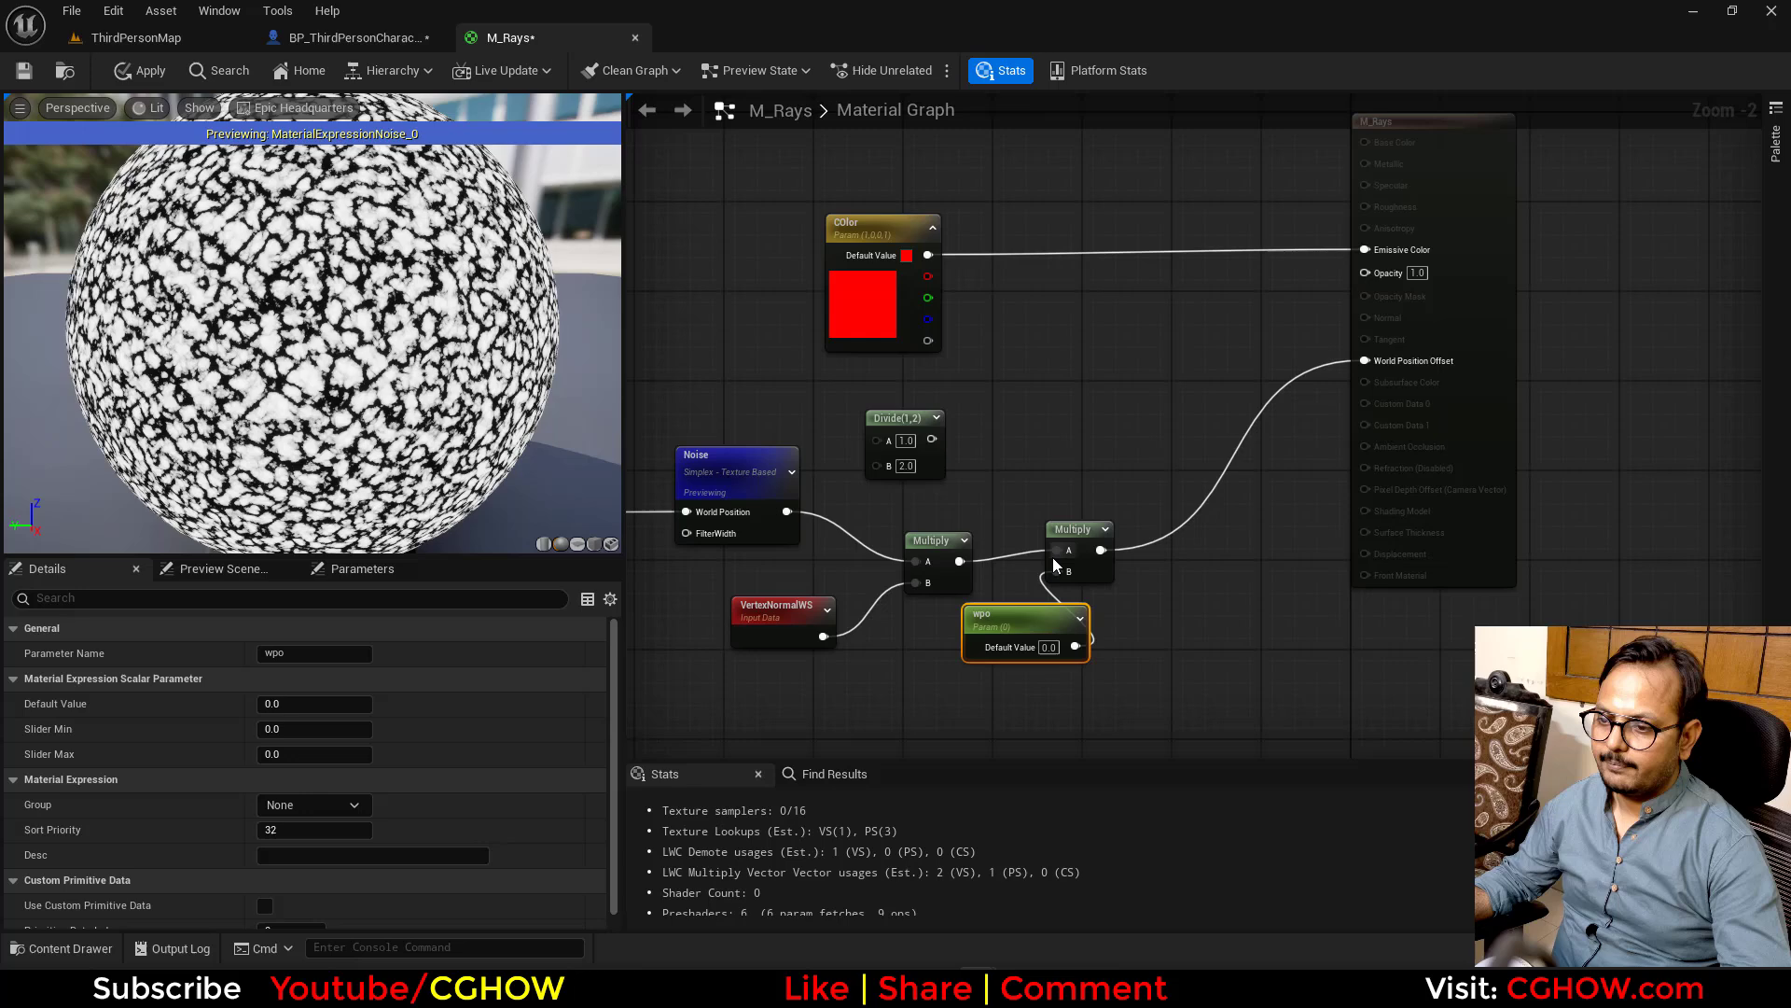
pyautogui.moveTo(1072, 530); pyautogui.dragTo(1156, 492)
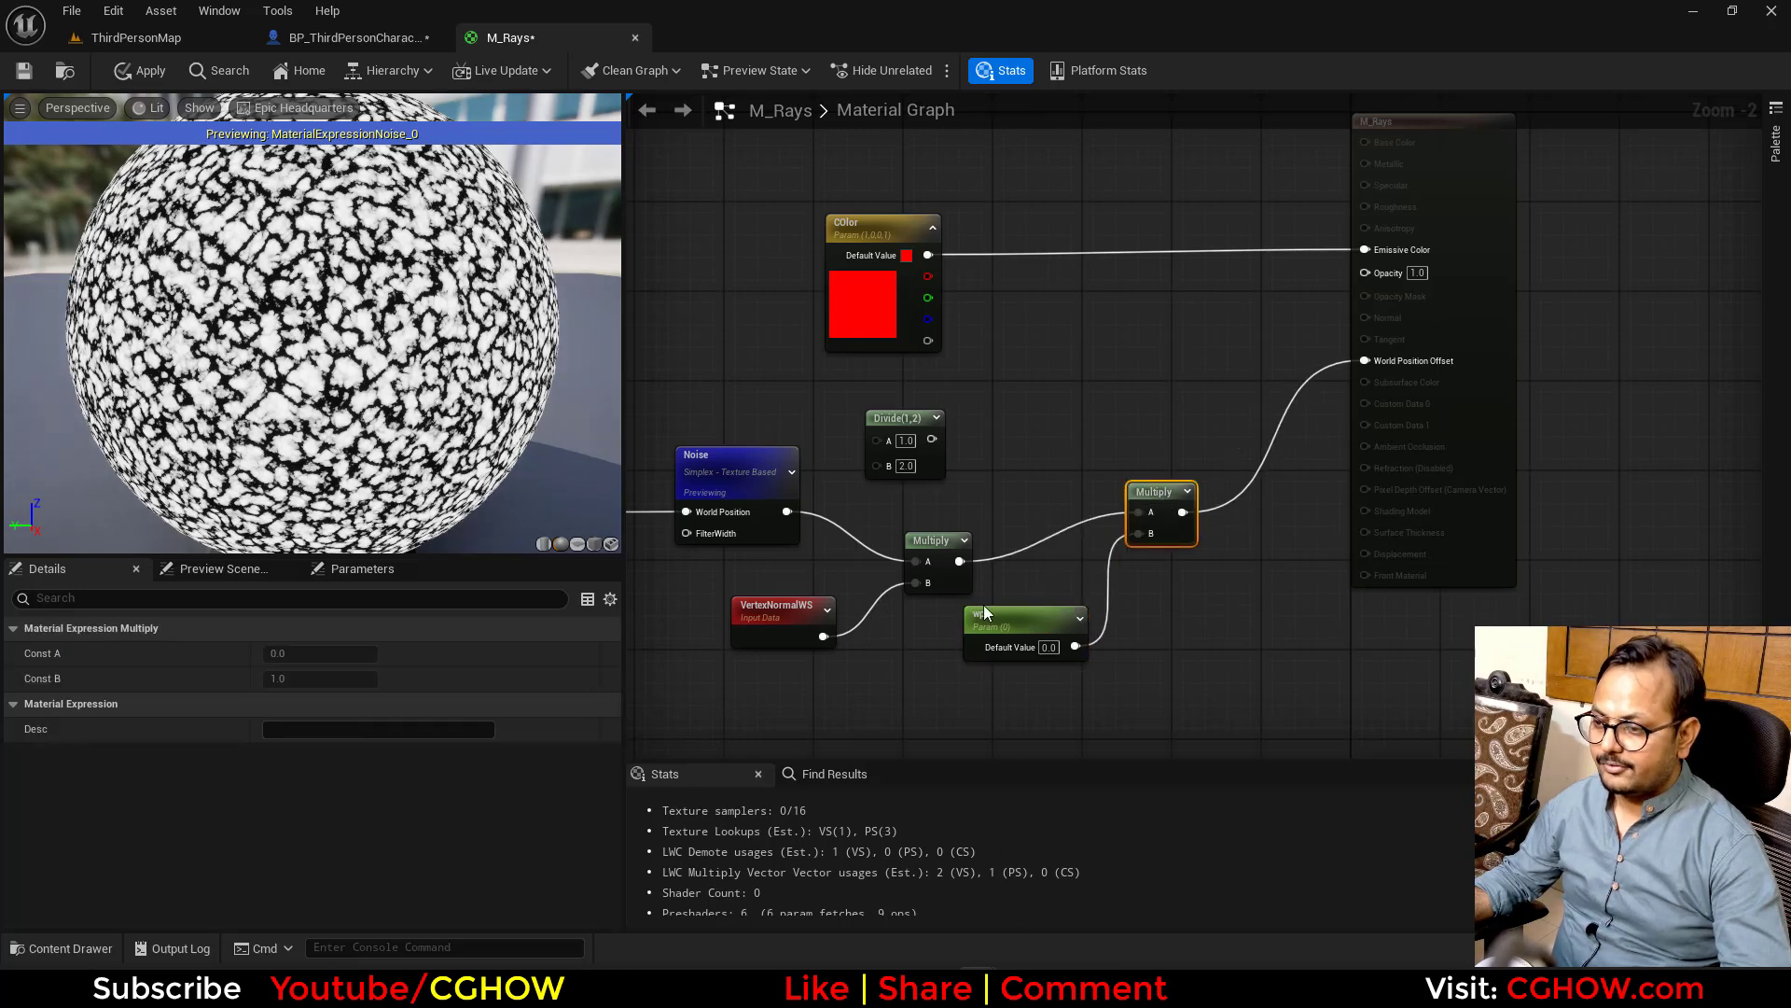
pyautogui.moveTo(804, 654); pyautogui.dragTo(937, 677, button='right')
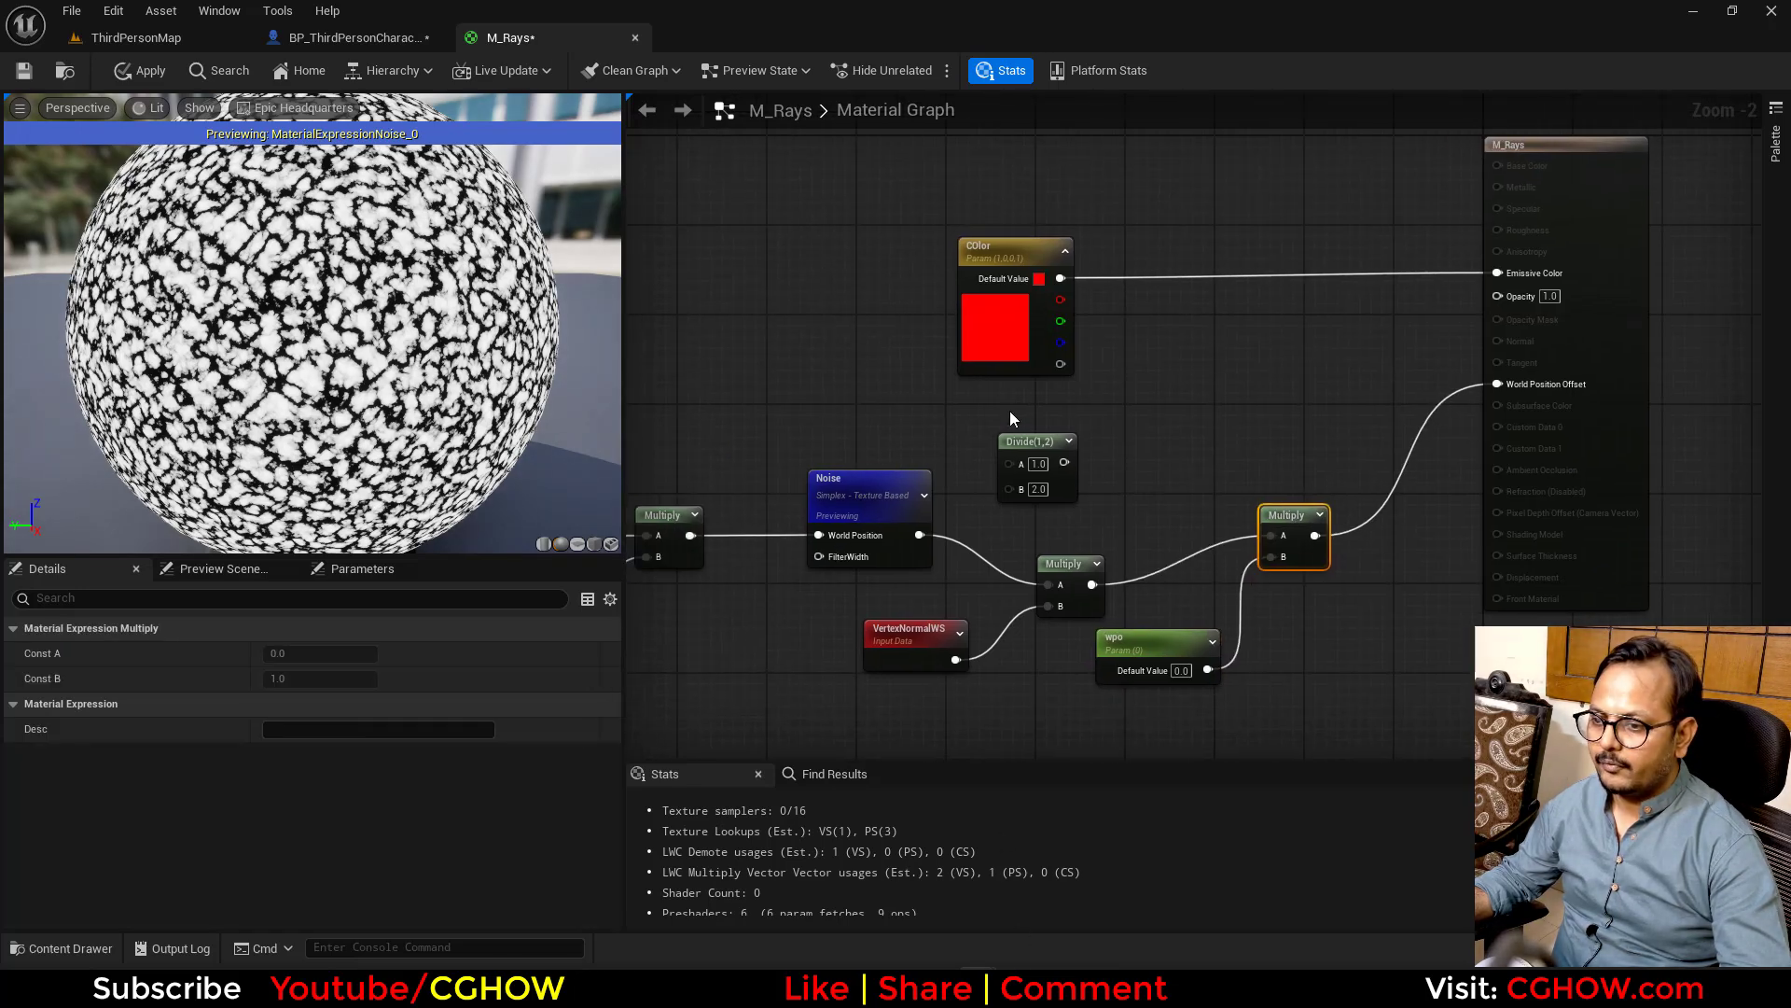
pyautogui.moveTo(937, 543); pyautogui.dragTo(961, 546, button='right')
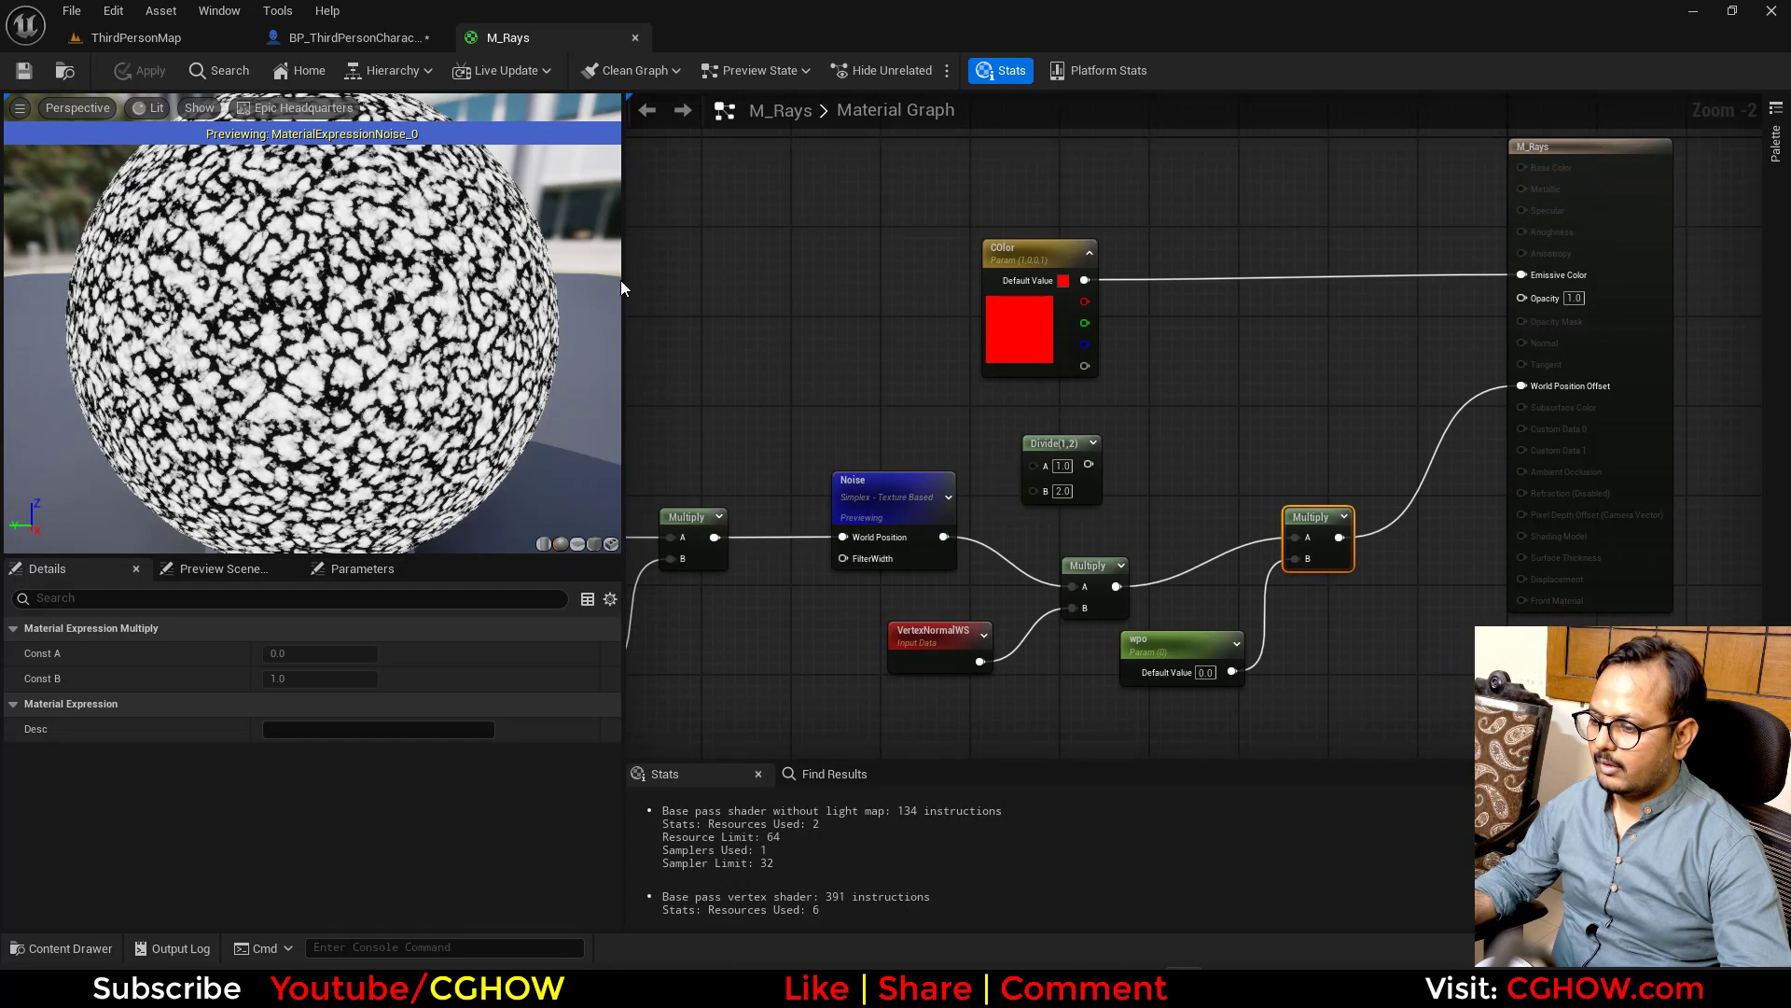
# Open M_Rays_Inst in its own floating editor window beside the character blueprint
pyautogui.click(345, 38)
pyautogui.click(170, 40)
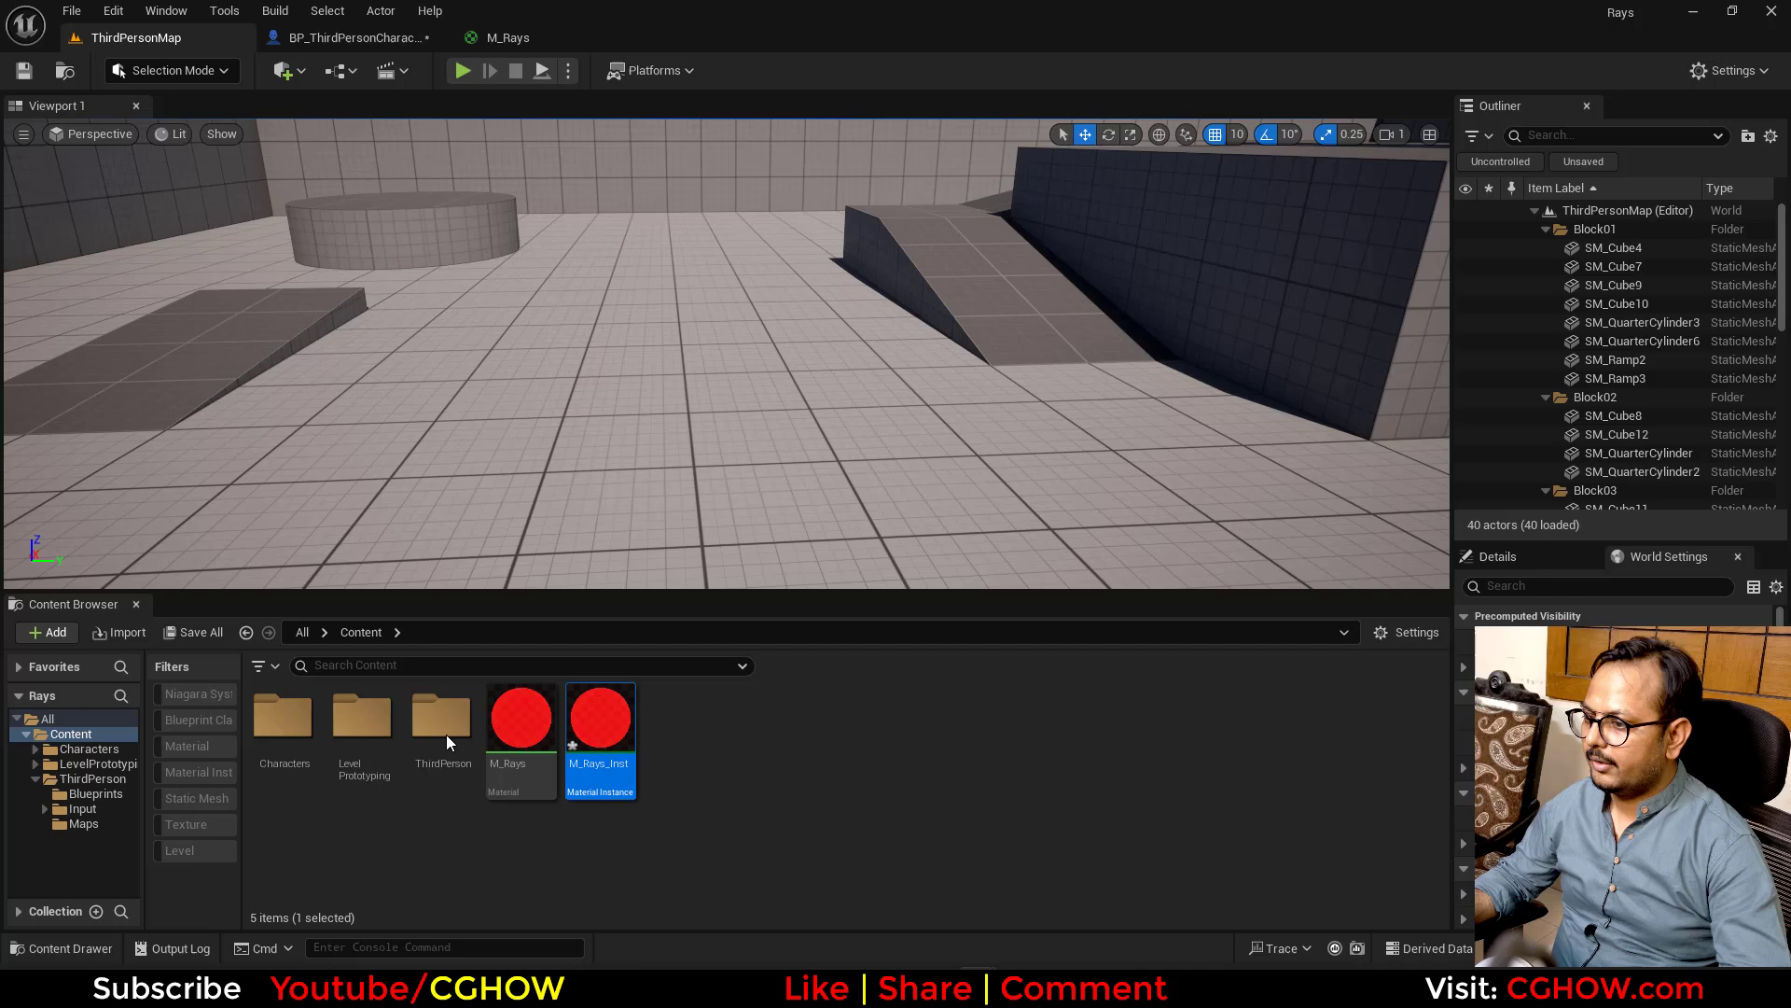
pyautogui.doubleClick(615, 726)
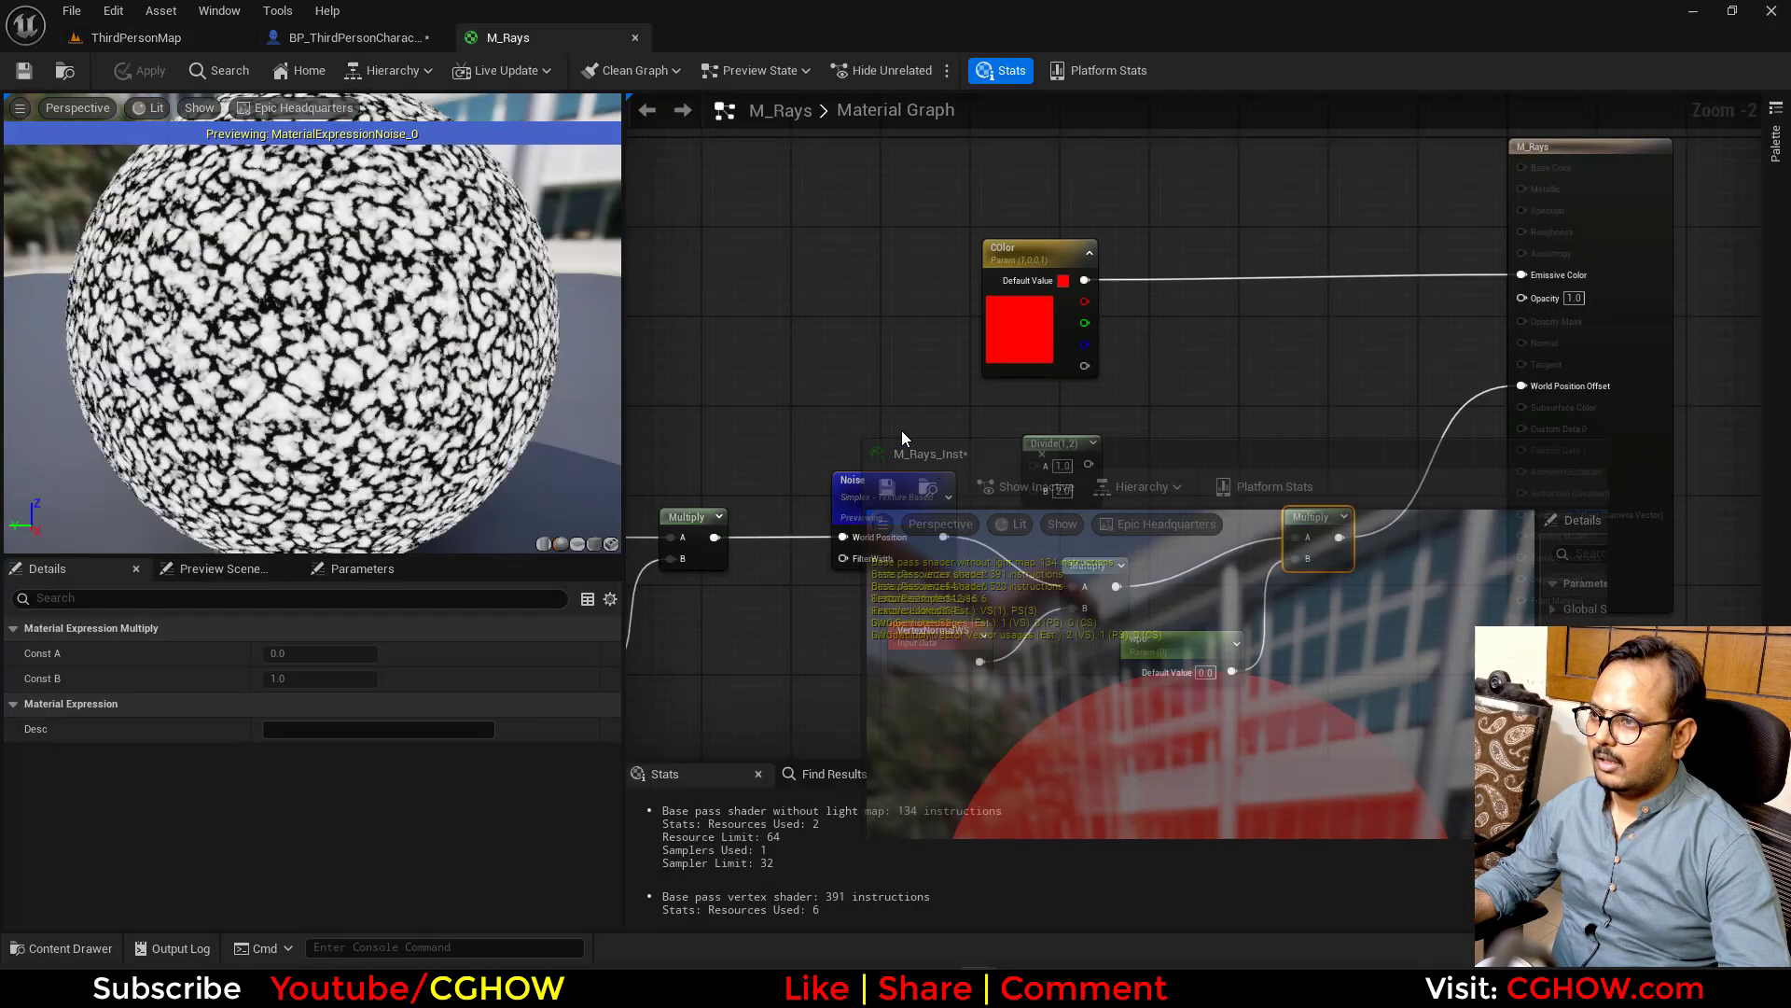
pyautogui.moveTo(753, 47); pyautogui.dragTo(1025, 486)
pyautogui.click(350, 38)
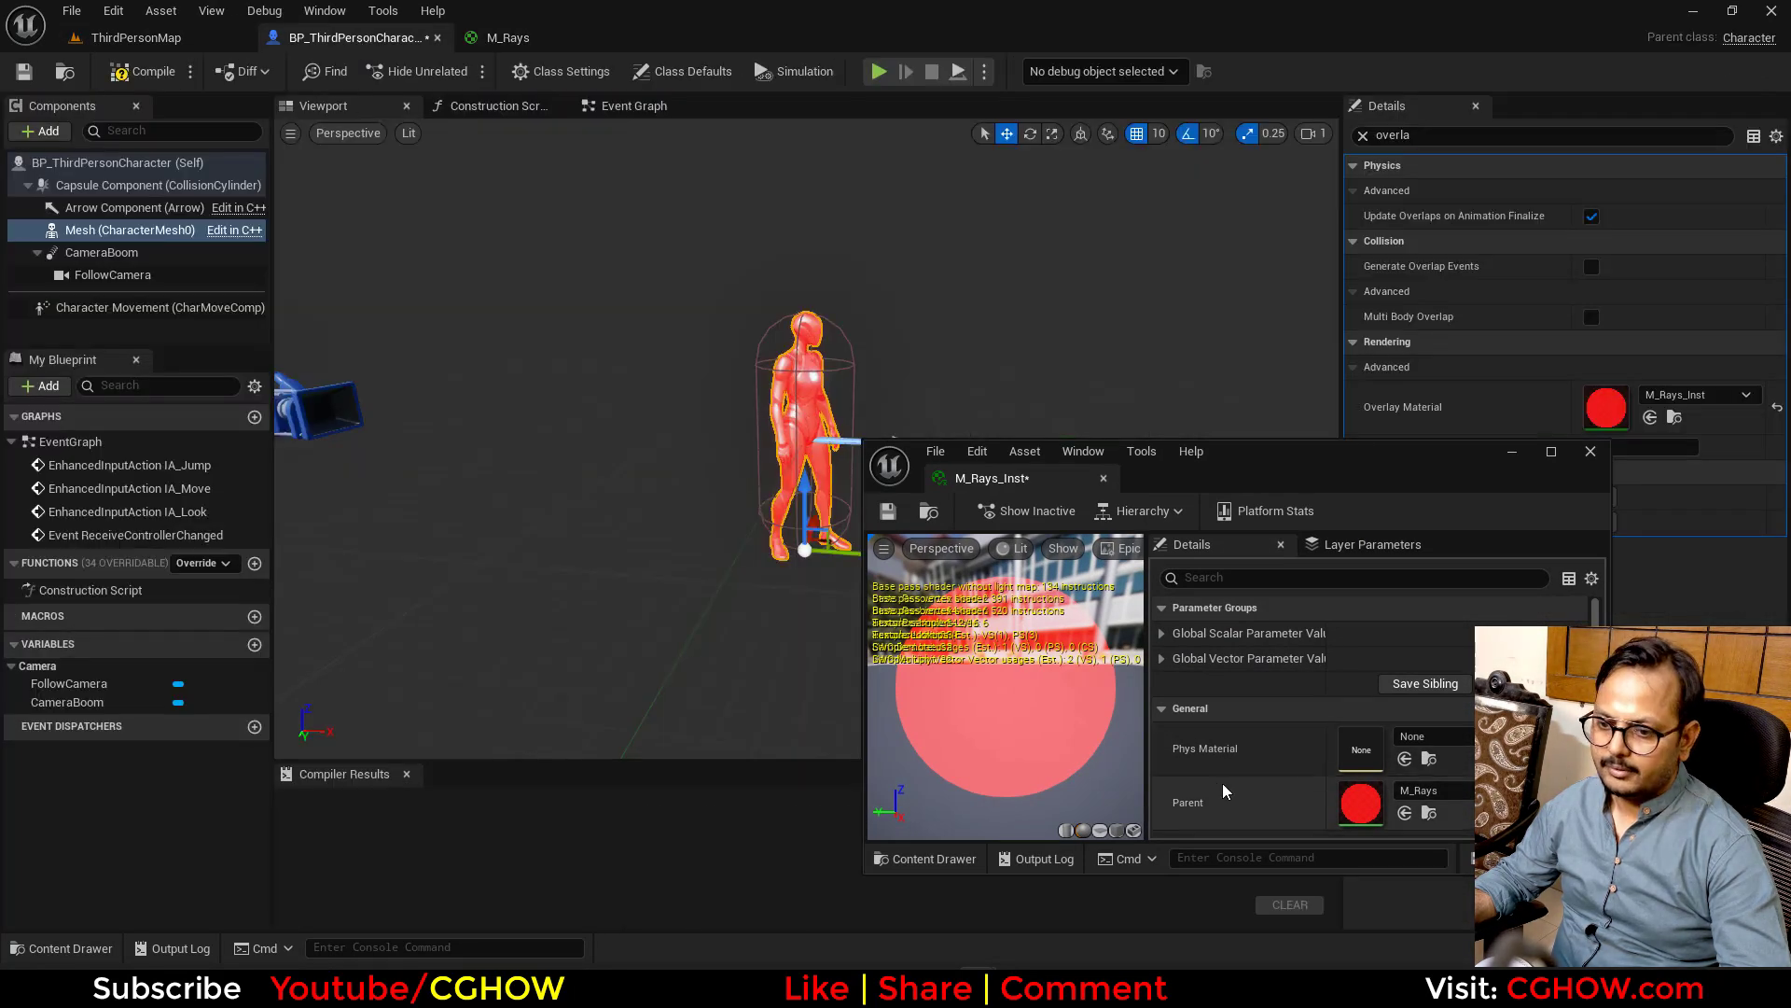
# Override tile and wpo in M_Rays_Inst, raising wpo to about 34.8
pyautogui.click(1166, 633)
pyautogui.click(1182, 708)
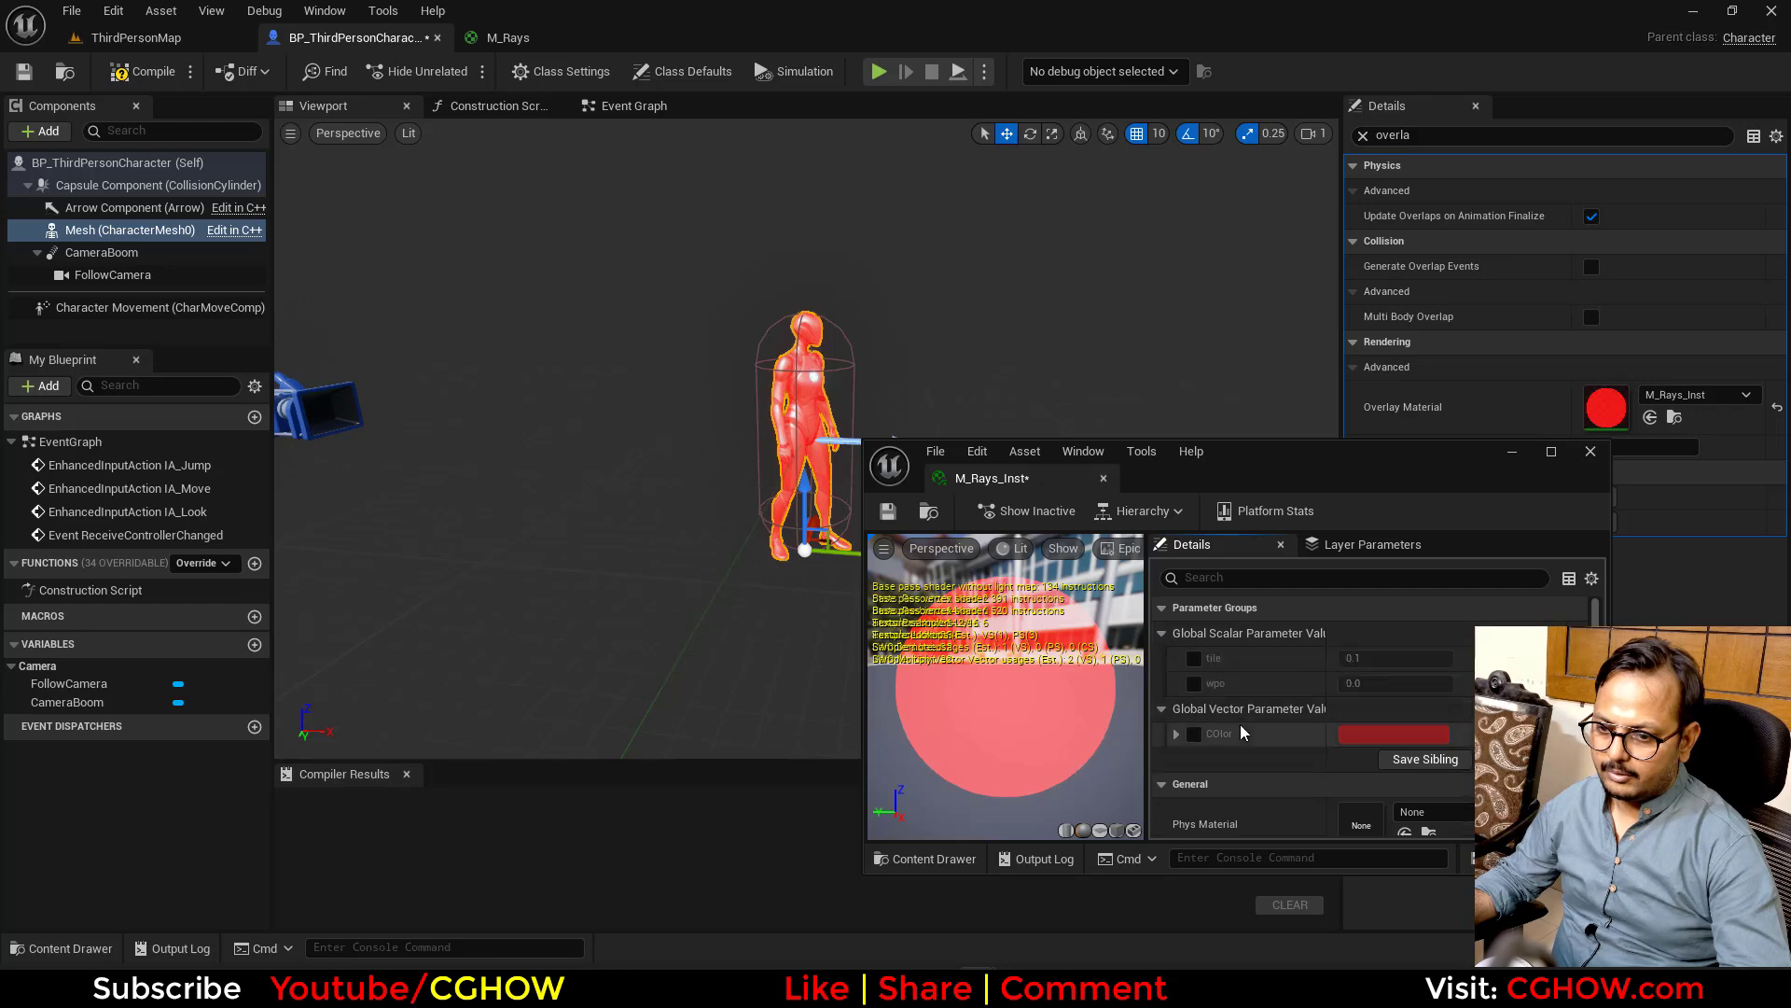
pyautogui.click(1193, 683)
pyautogui.moveTo(1393, 683); pyautogui.dragTo(1456, 684)
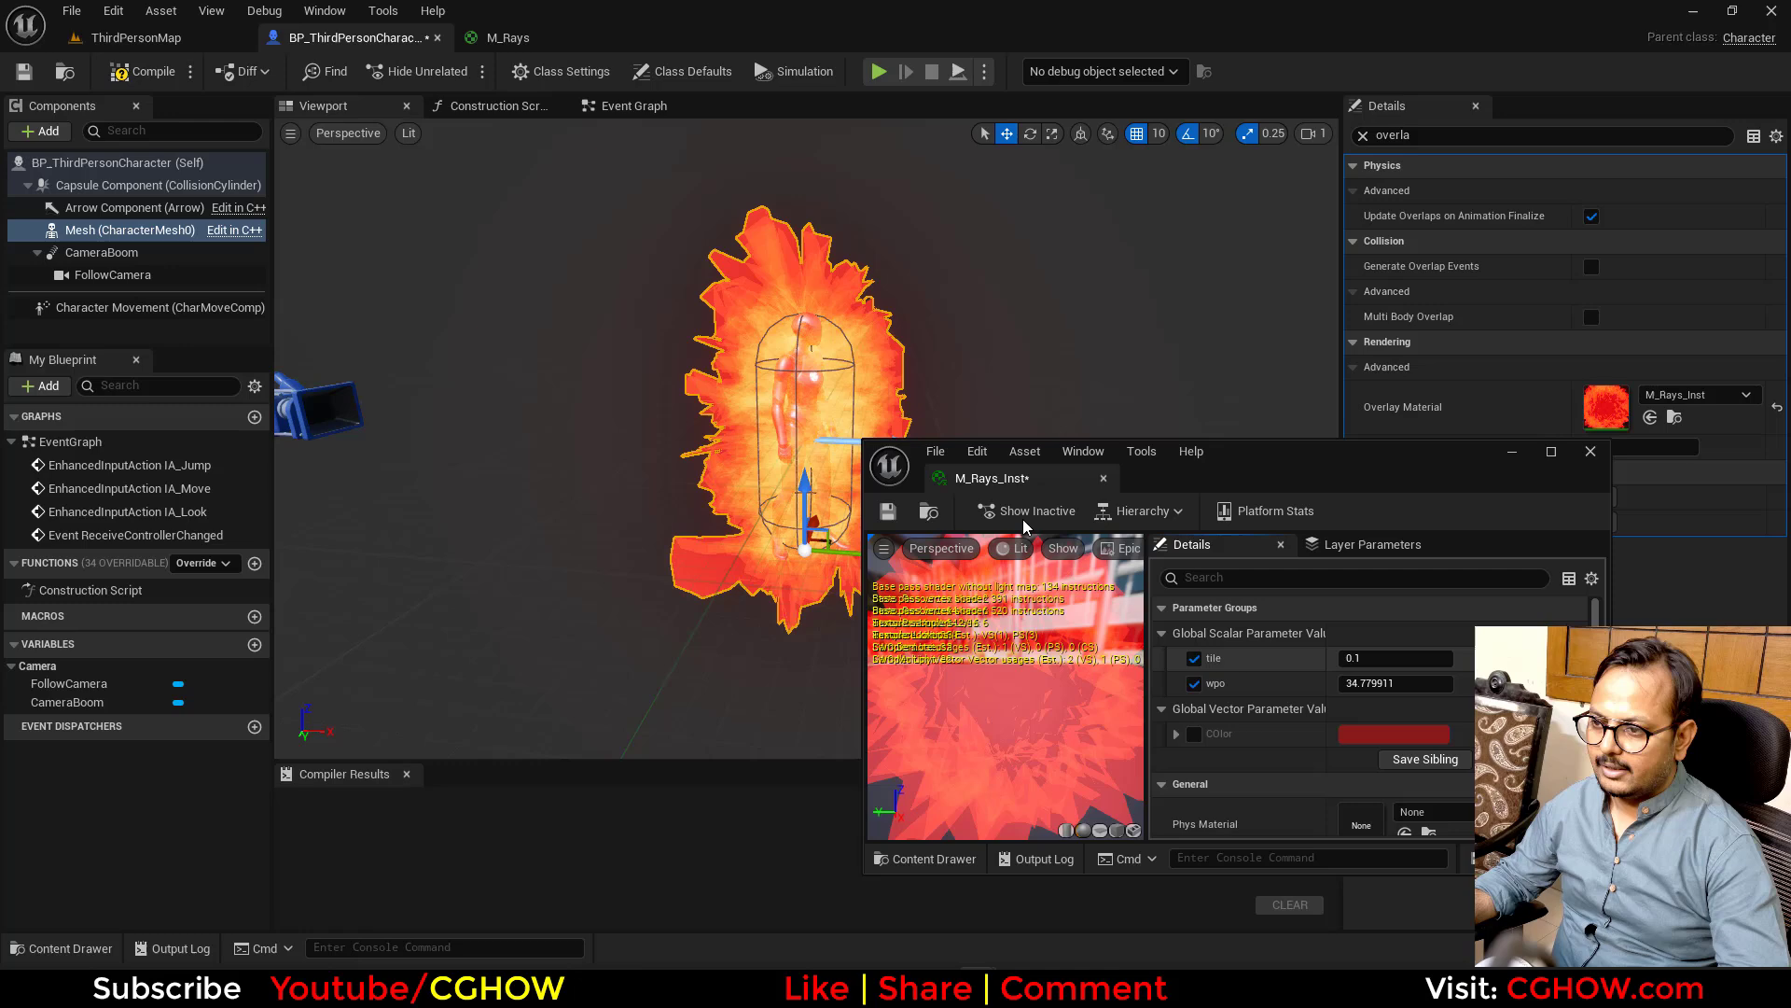
pyautogui.moveTo(1288, 451); pyautogui.dragTo(1341, 520)
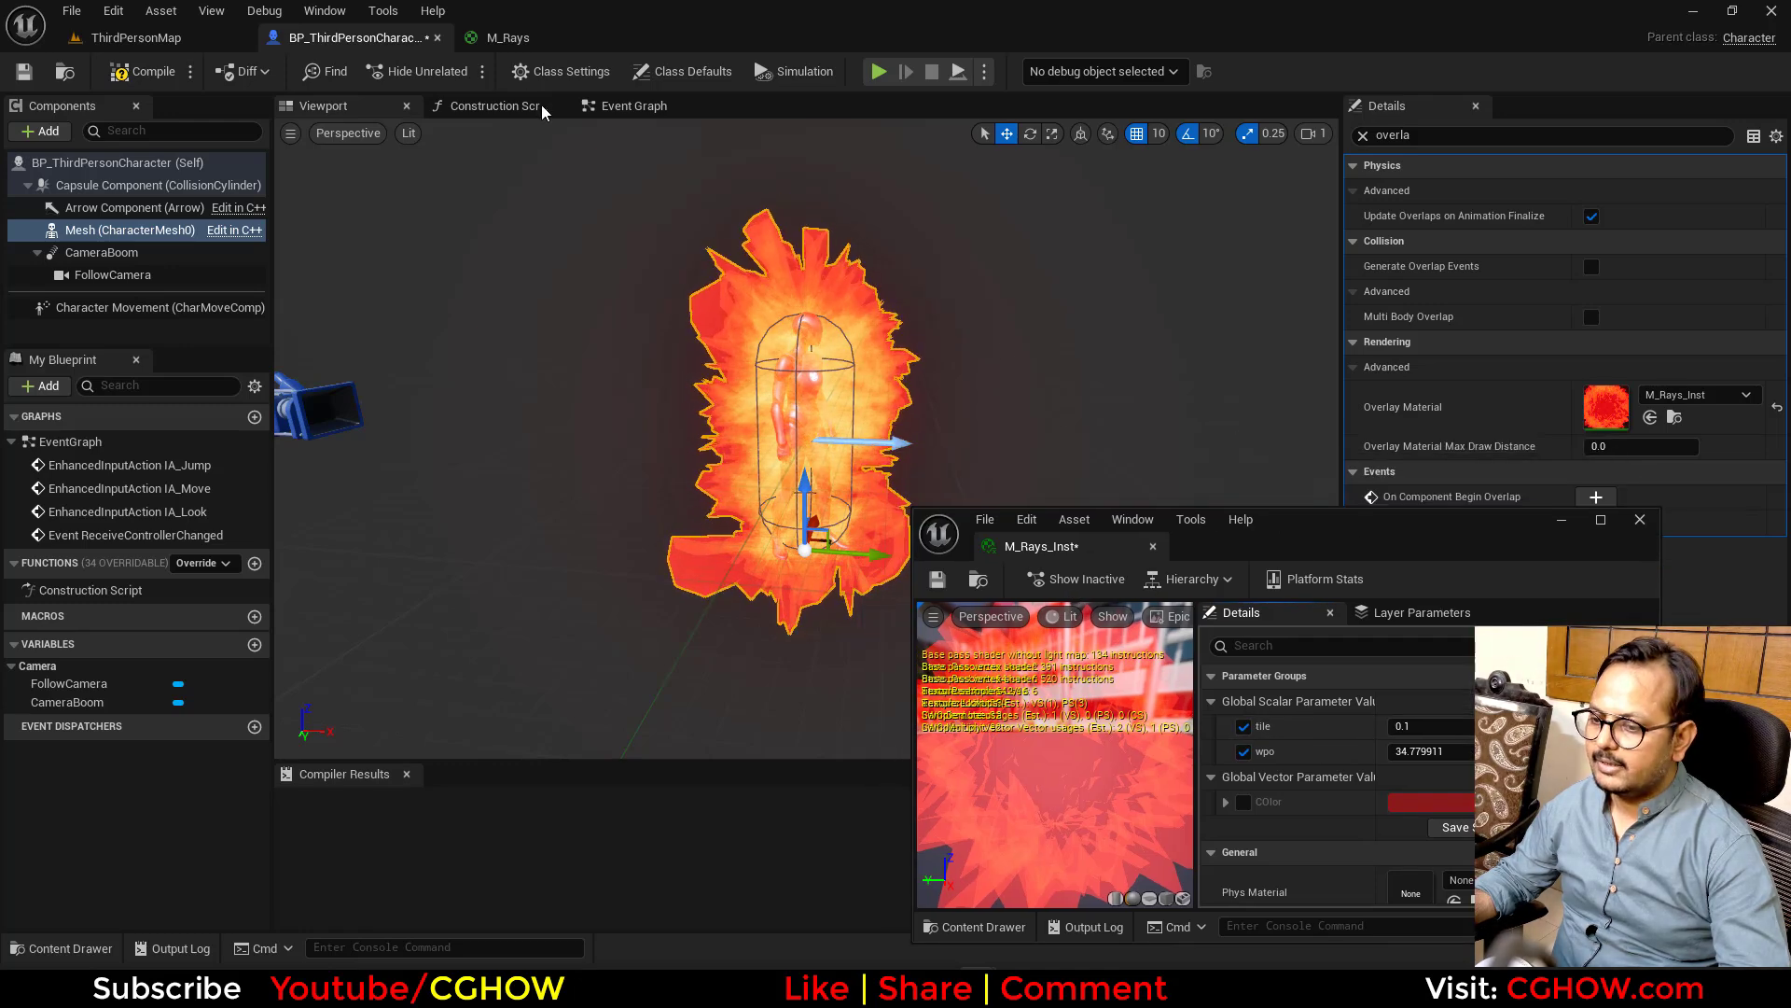
# Set the wpo default to 5 and stop the noise-only preview
pyautogui.click(508, 38)
pyautogui.moveTo(1385, 278); pyautogui.dragTo(1023, 275, button='right')
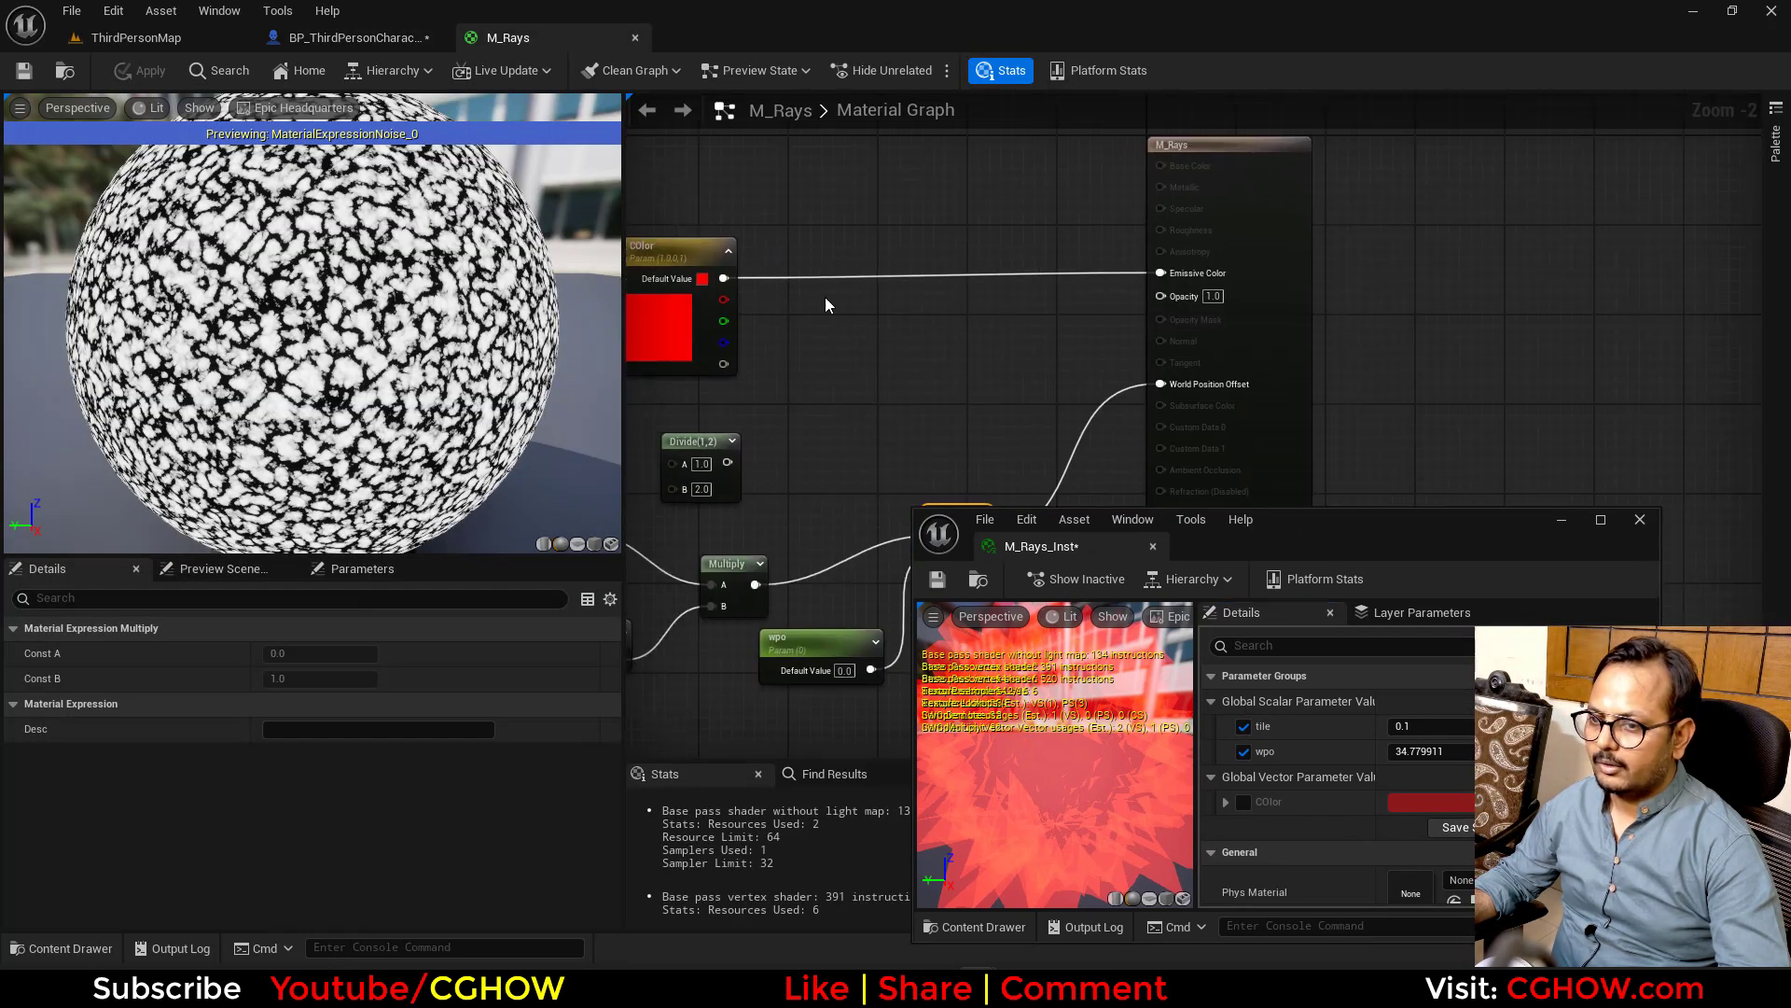
pyautogui.moveTo(827, 304)
pyautogui.mouseDown(button='right')
pyautogui.moveTo(880, 469)
pyautogui.moveTo(1058, 371)
pyautogui.mouseUp(button='right')
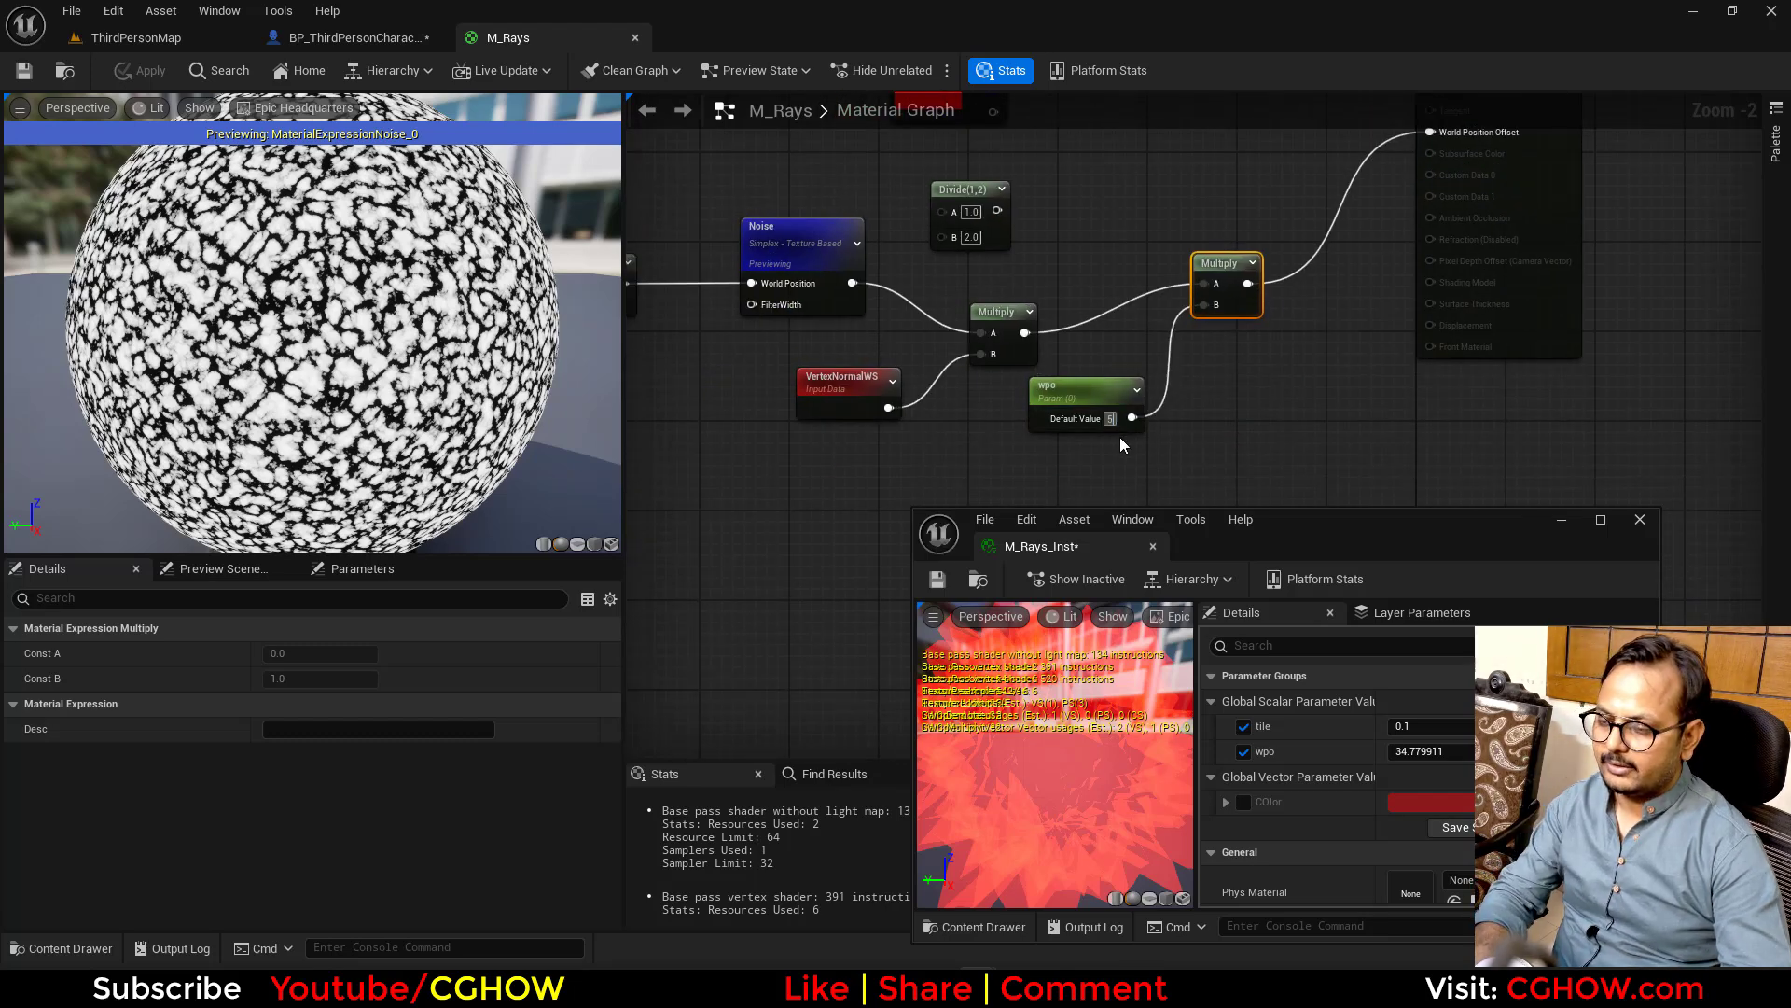
pyautogui.press('Return')
pyautogui.click(763, 271)
pyautogui.press('space')
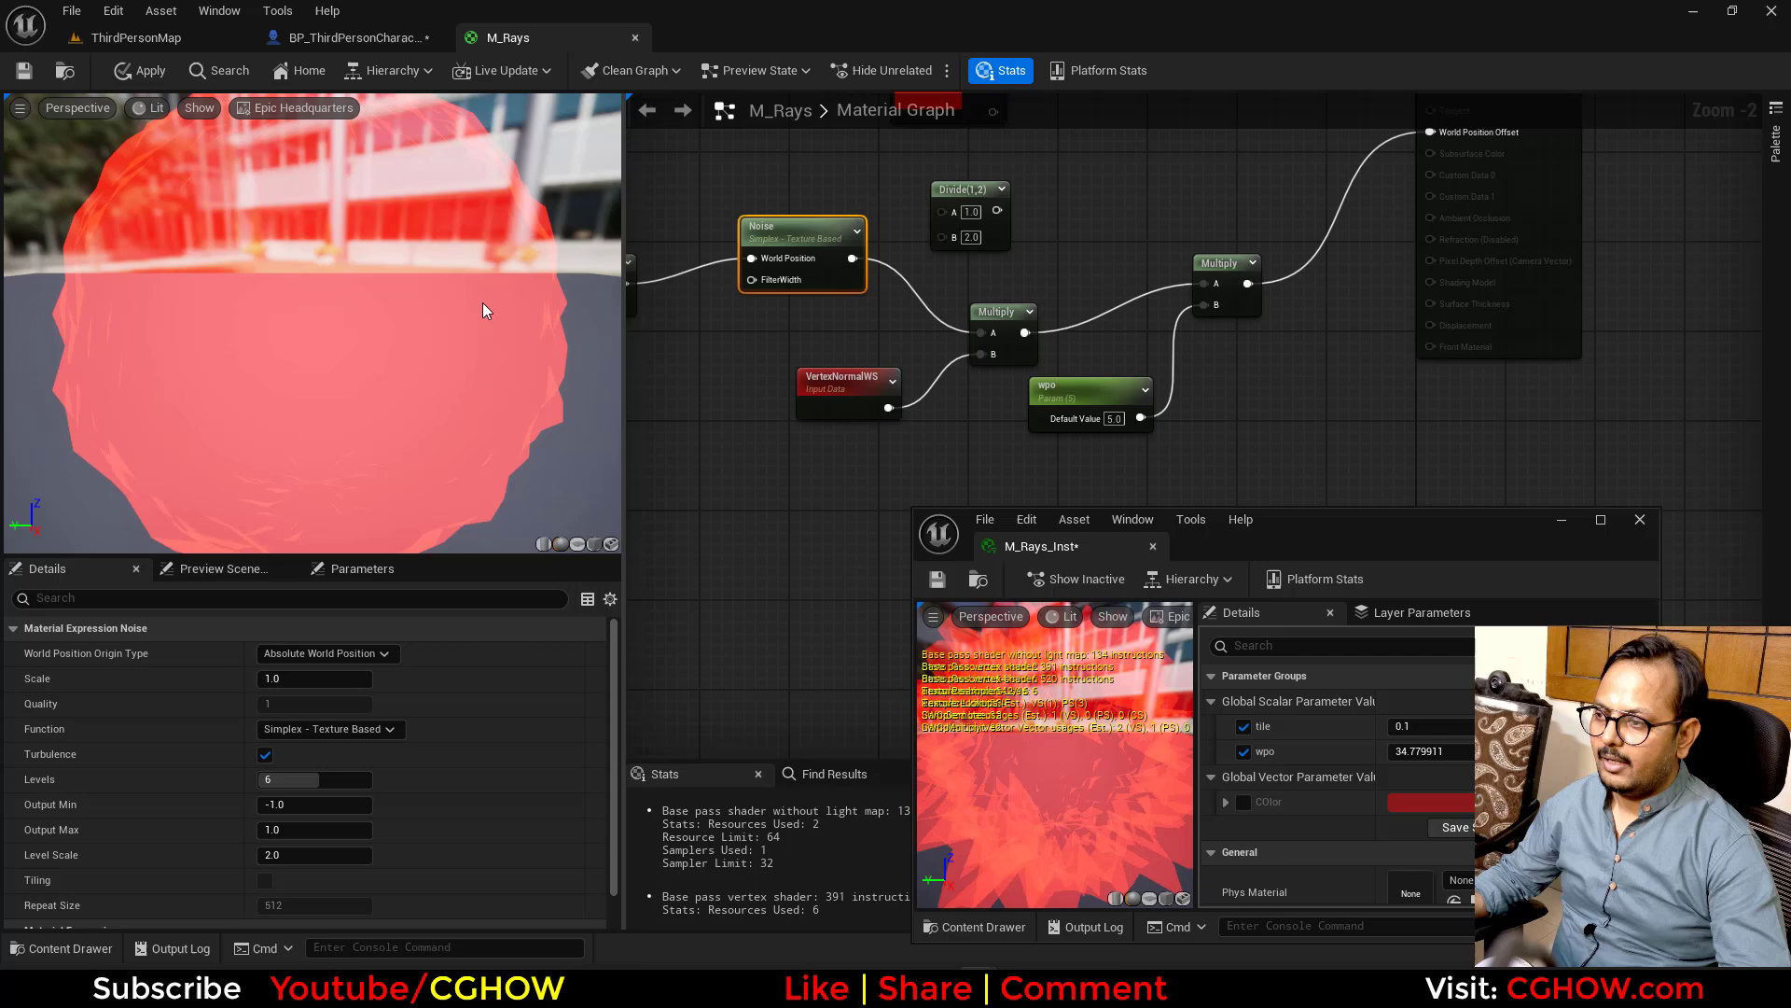
# Raise the wpo default to 20, then 50, and orbit the spiky preview
pyautogui.press('Return')
pyautogui.scroll(-3, 545, 338)
pyautogui.write('50')
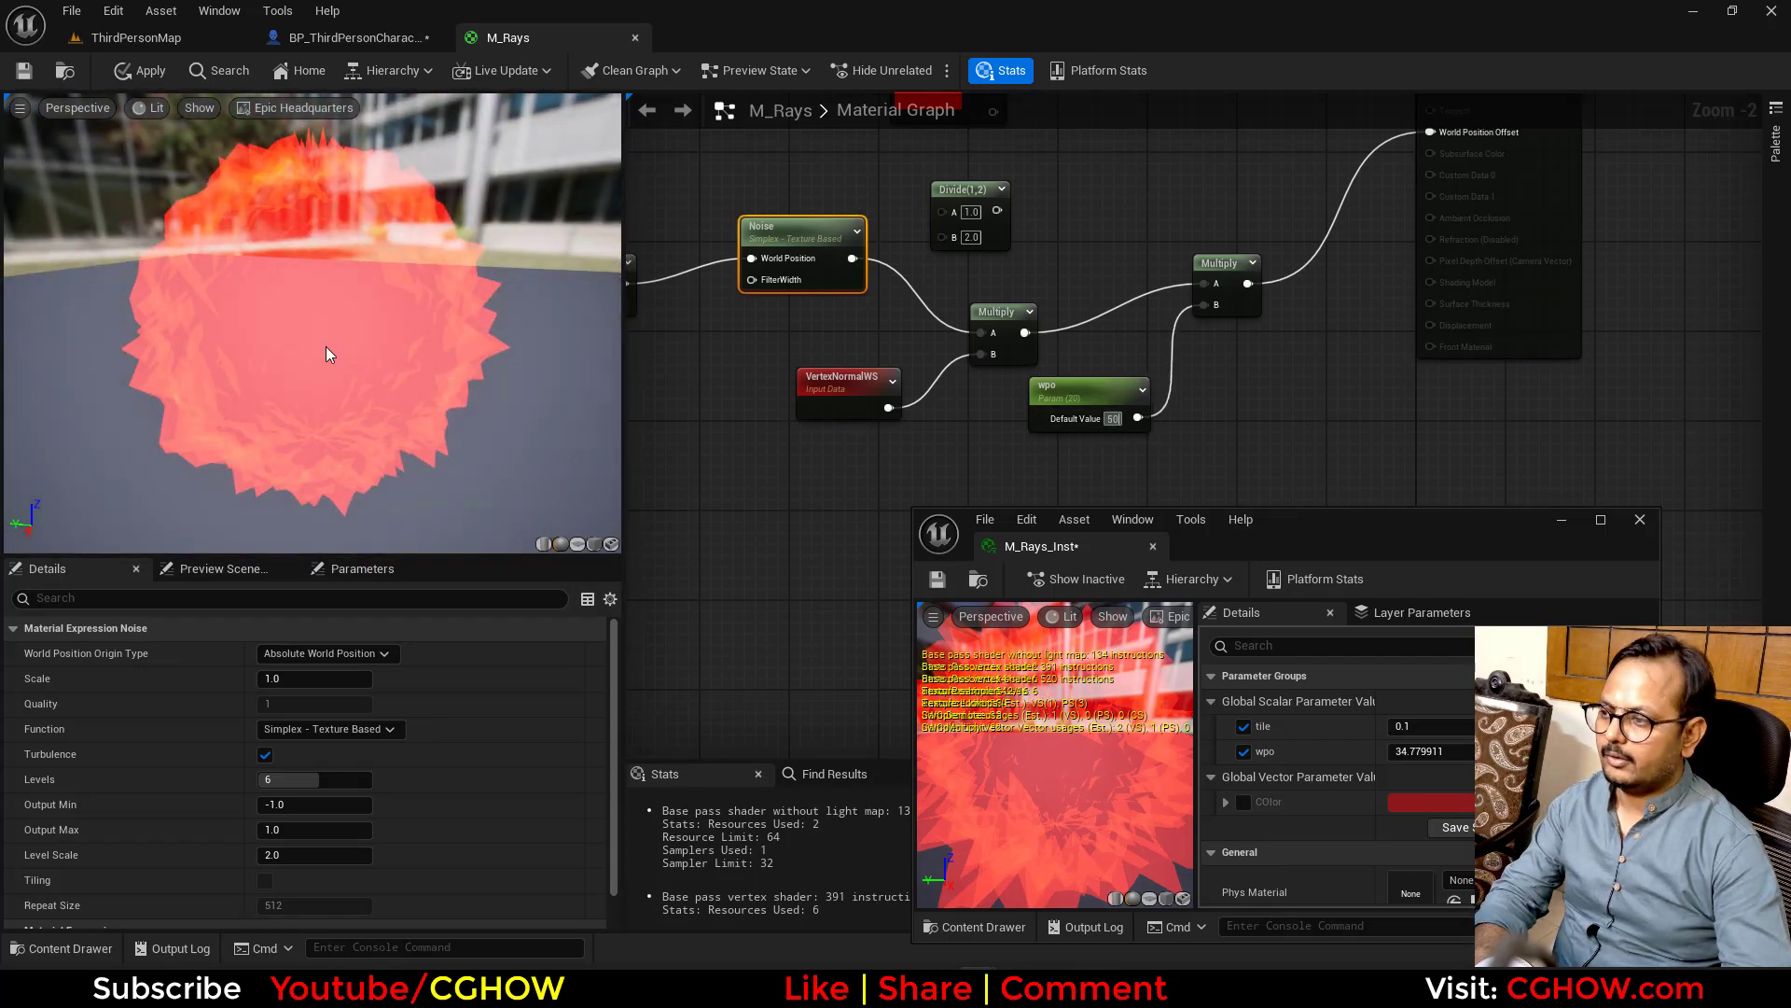
pyautogui.press('Return')
pyautogui.moveTo(325, 353); pyautogui.dragTo(180, 360)
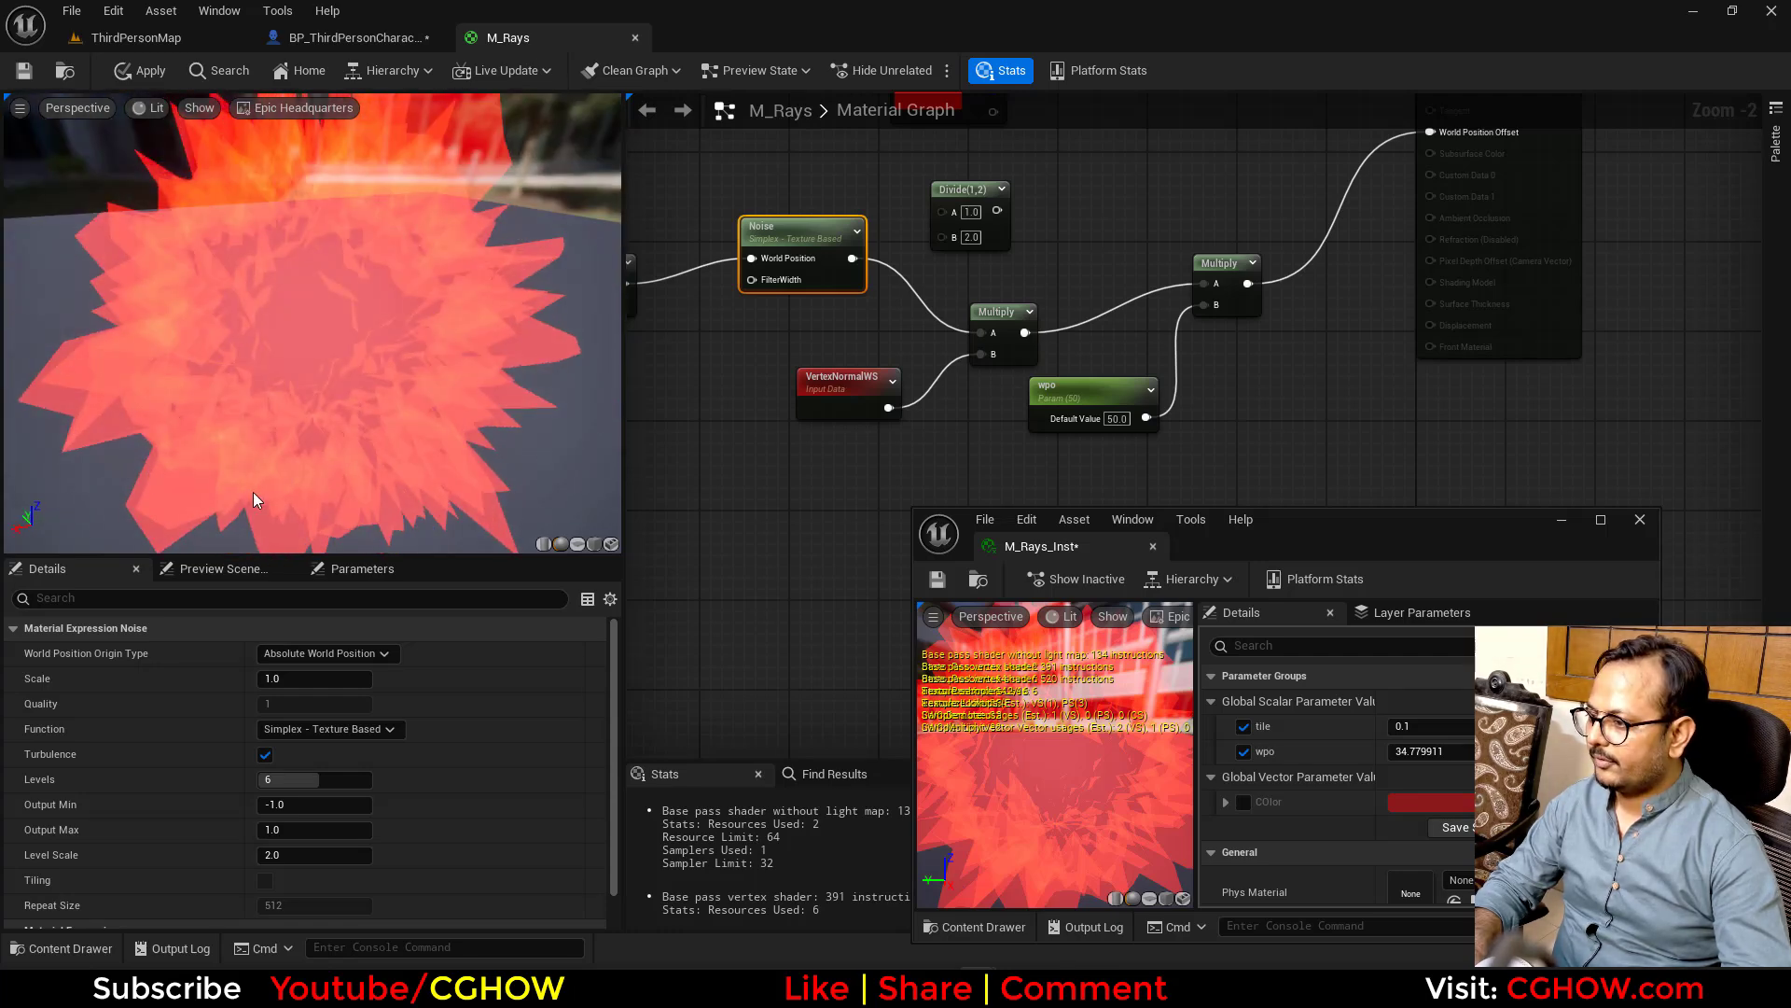
pyautogui.moveTo(254, 491); pyautogui.dragTo(322, 420)
pyautogui.moveTo(762, 243); pyautogui.dragTo(797, 414, button='right')
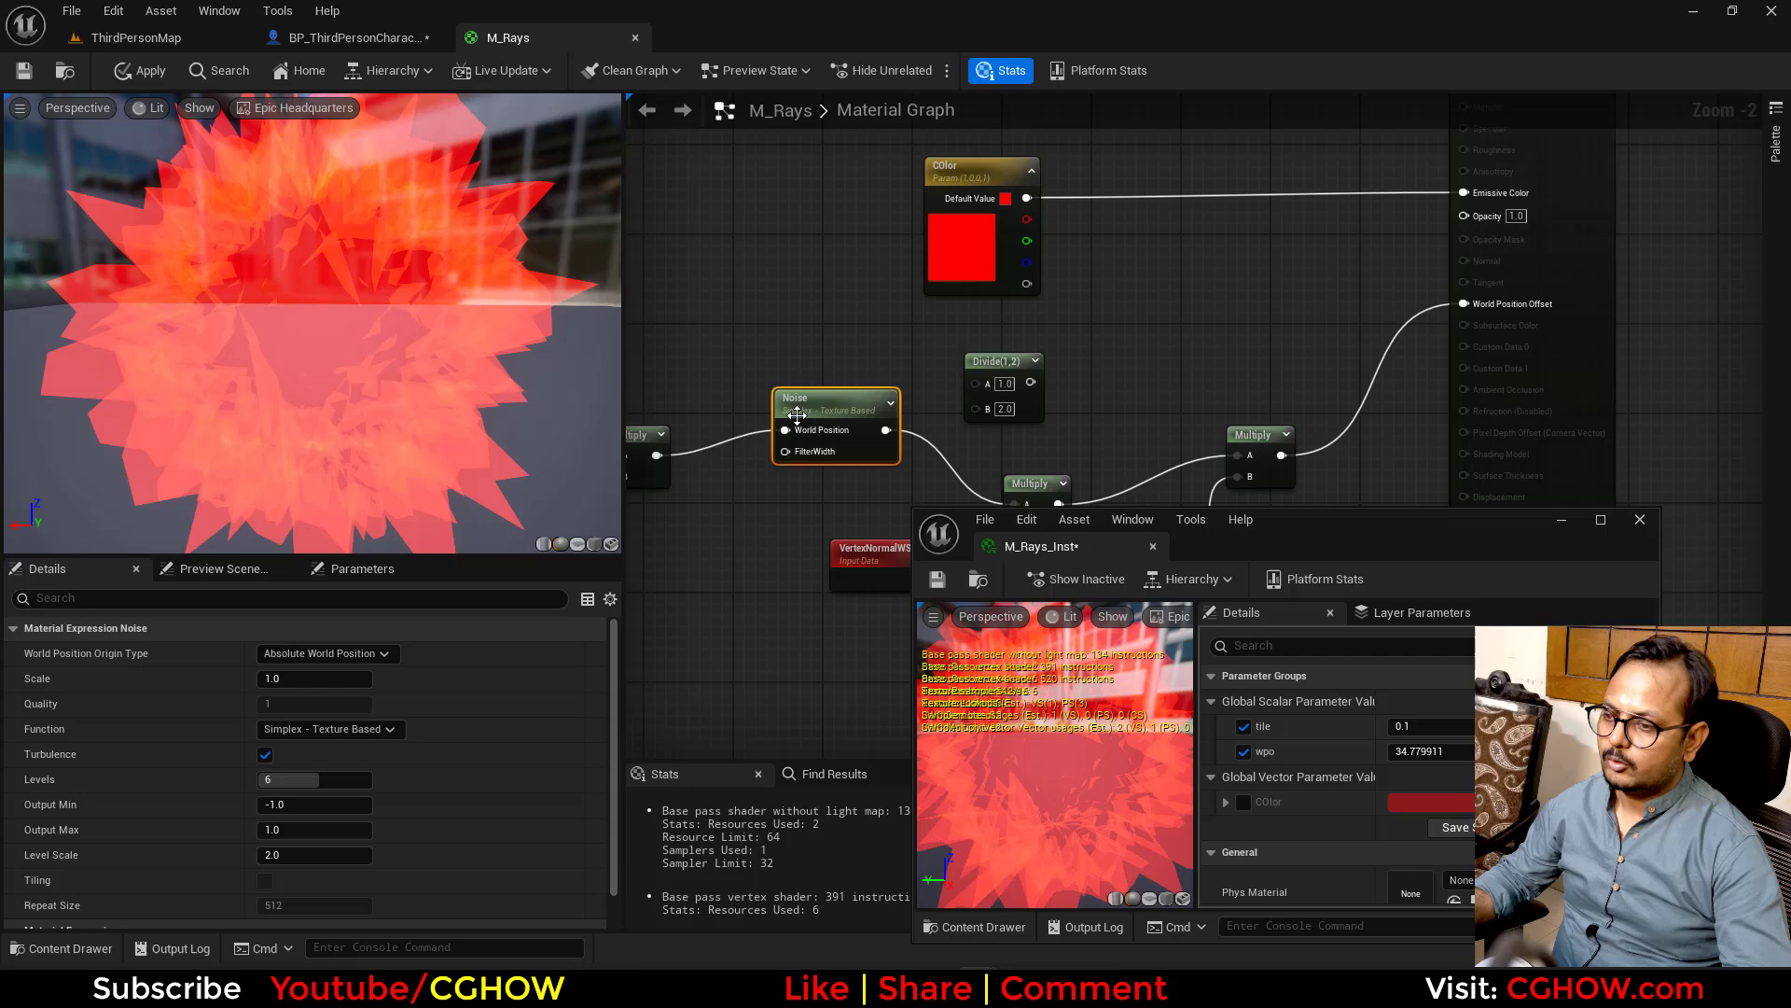
# Set the Divide node's A to 0.01 and preview its result
pyautogui.moveTo(886, 431); pyautogui.dragTo(988, 417)
pyautogui.write('0.01')
pyautogui.press('Return')
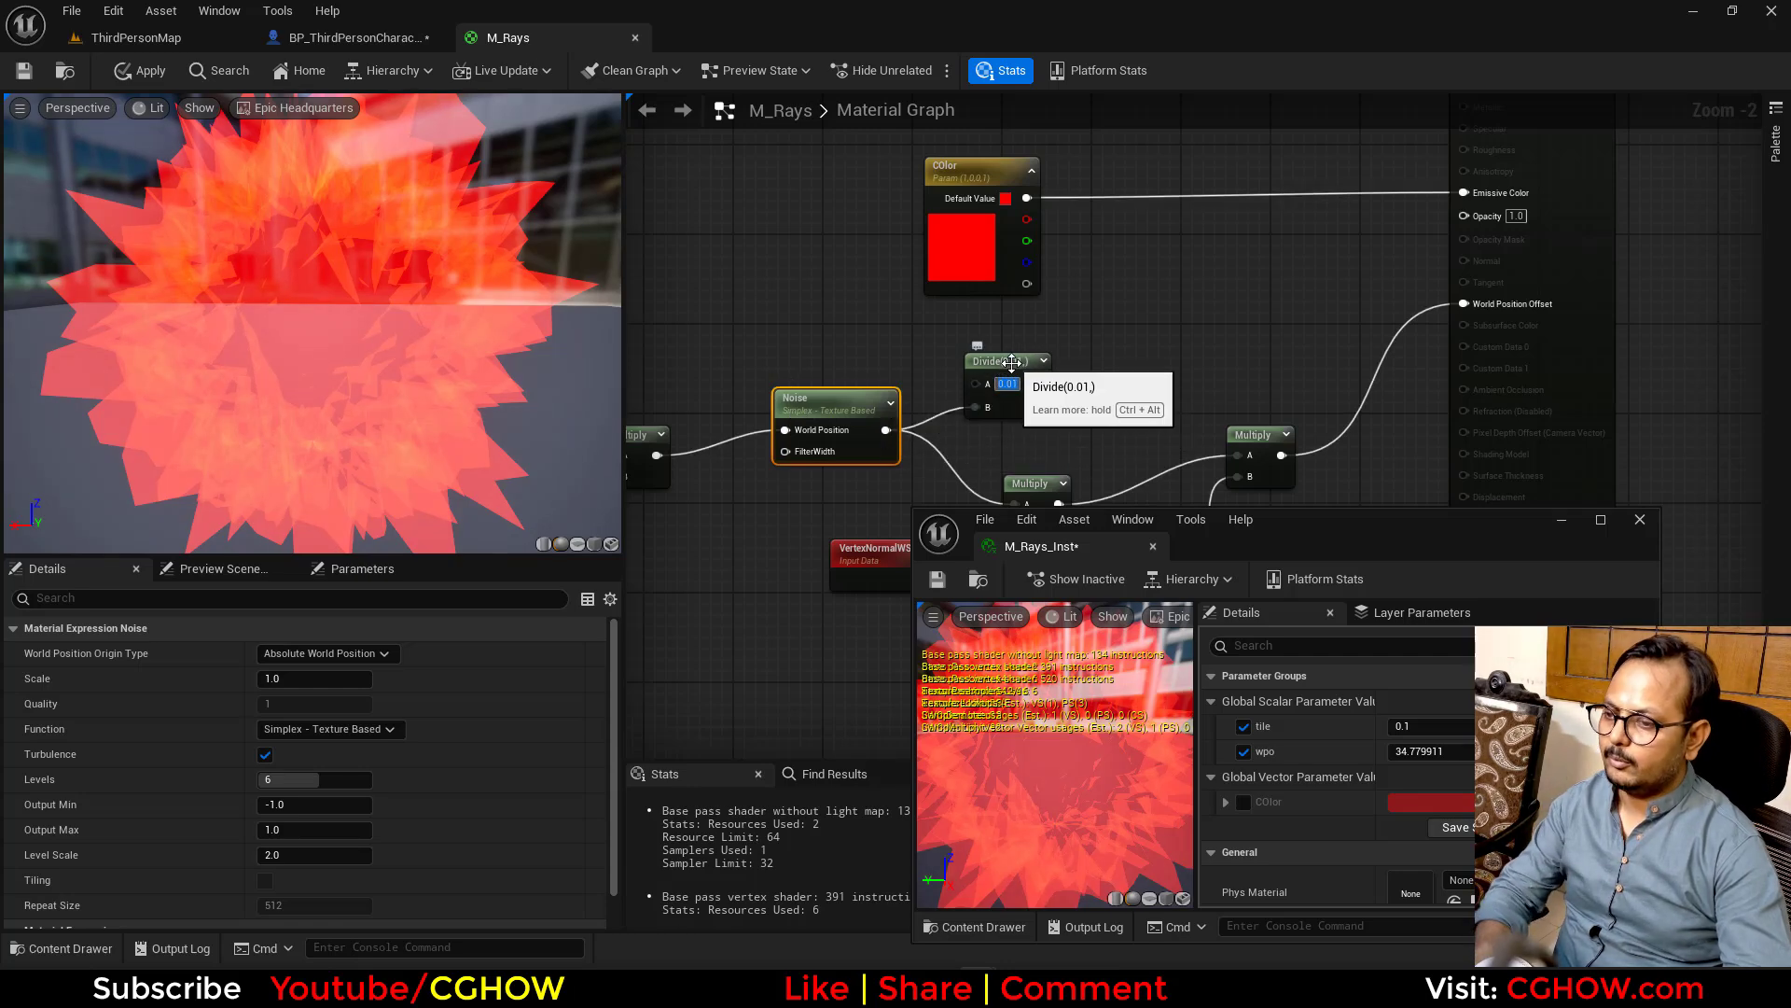
pyautogui.click(1001, 361)
pyautogui.press('space')
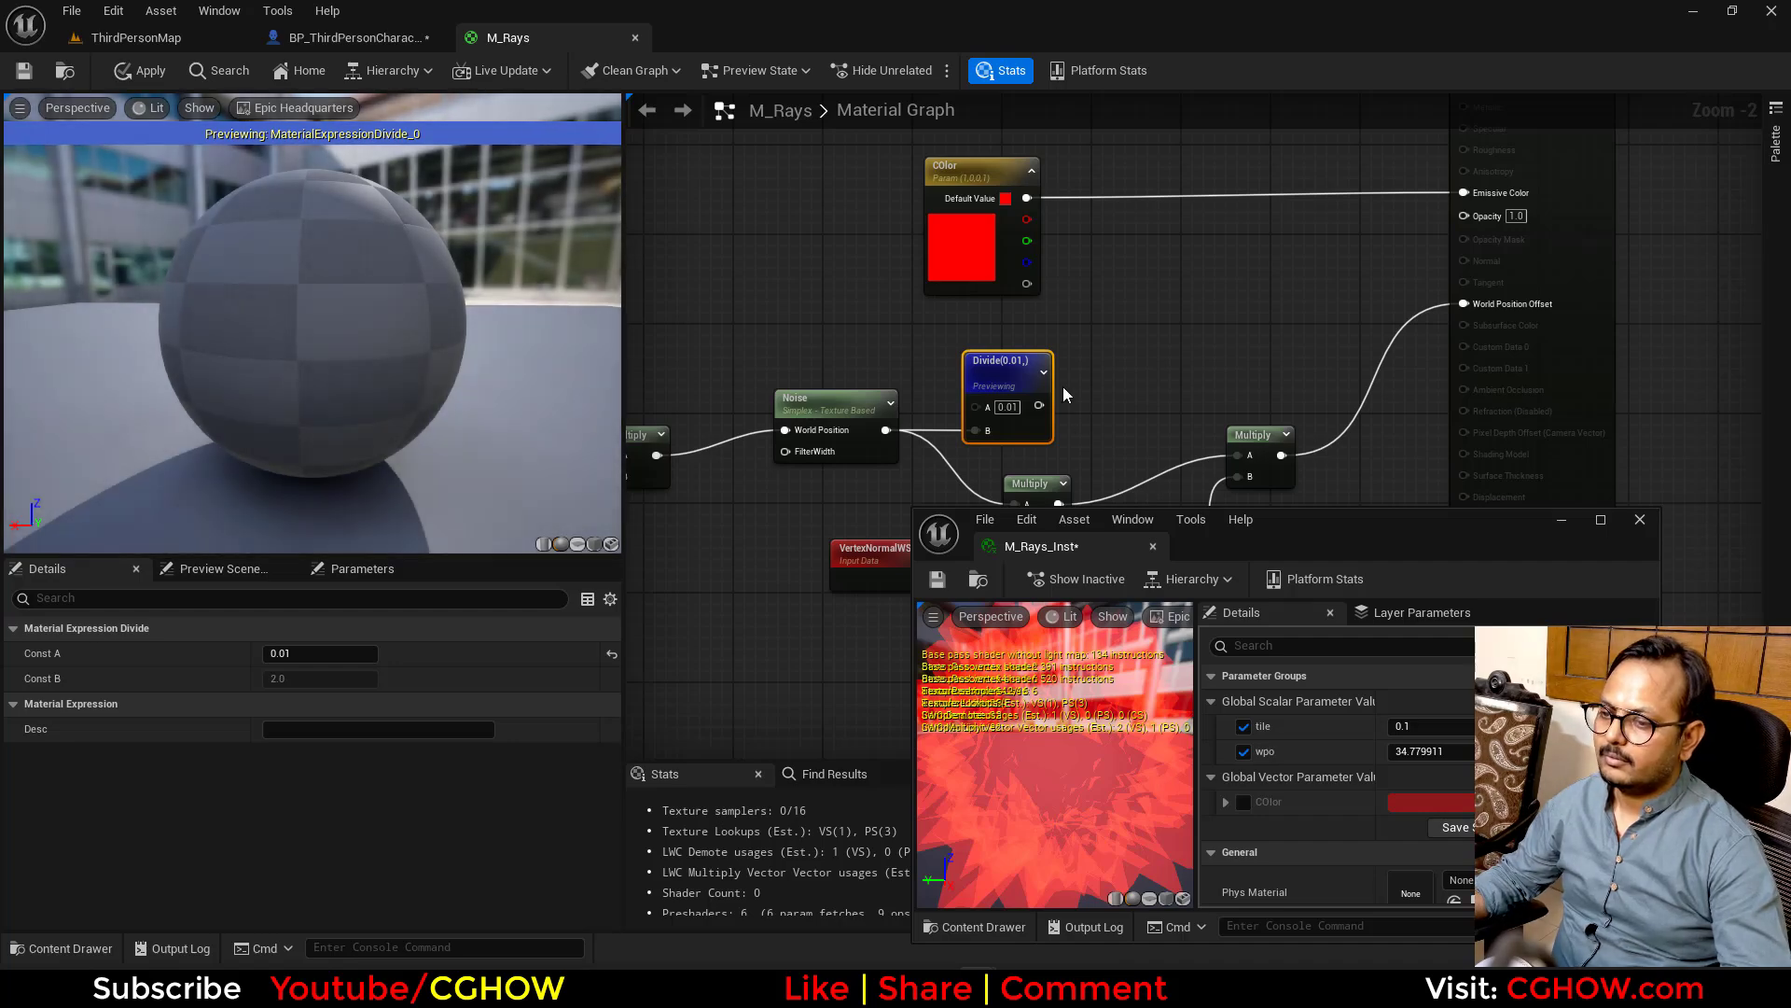
pyautogui.moveTo(904, 386); pyautogui.dragTo(832, 297, button='right')
pyautogui.moveTo(1083, 347); pyautogui.dragTo(1026, 361, button='right')
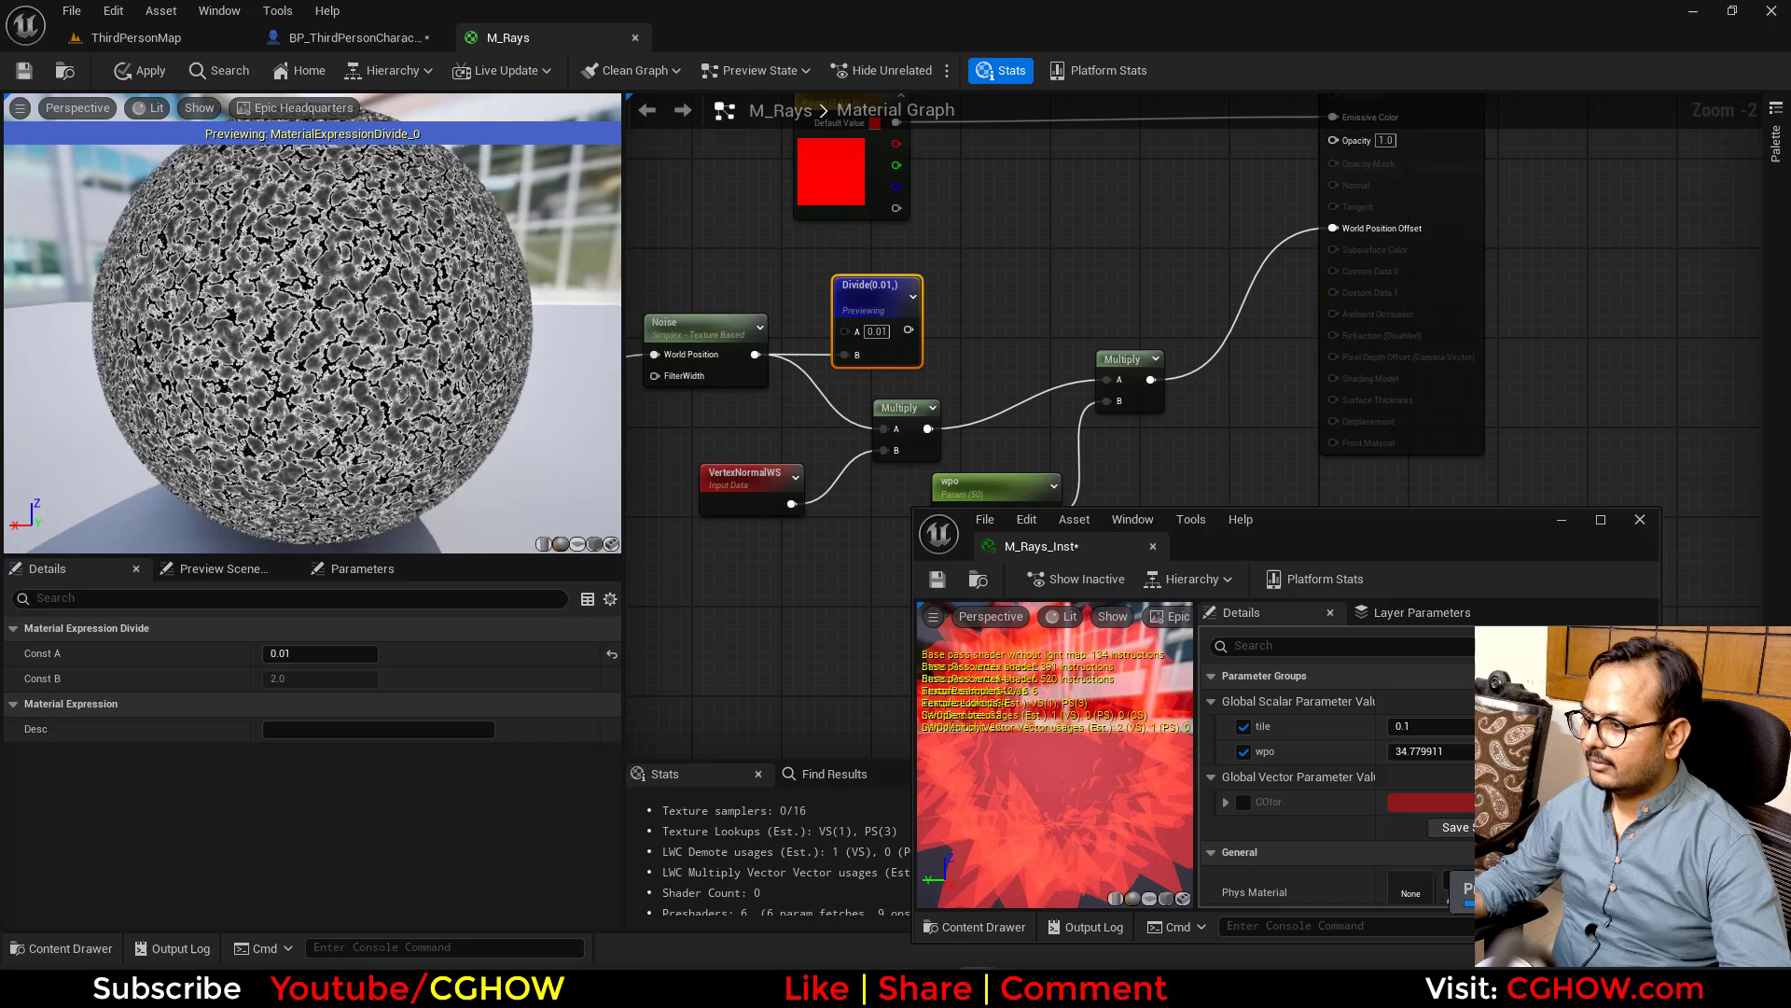
# Multiply the red Color by the Divide result in a new Multiply node
pyautogui.moveTo(890, 317); pyautogui.dragTo(788, 443, button='right')
pyautogui.click(906, 360)
pyautogui.moveTo(924, 408); pyautogui.dragTo(808, 464)
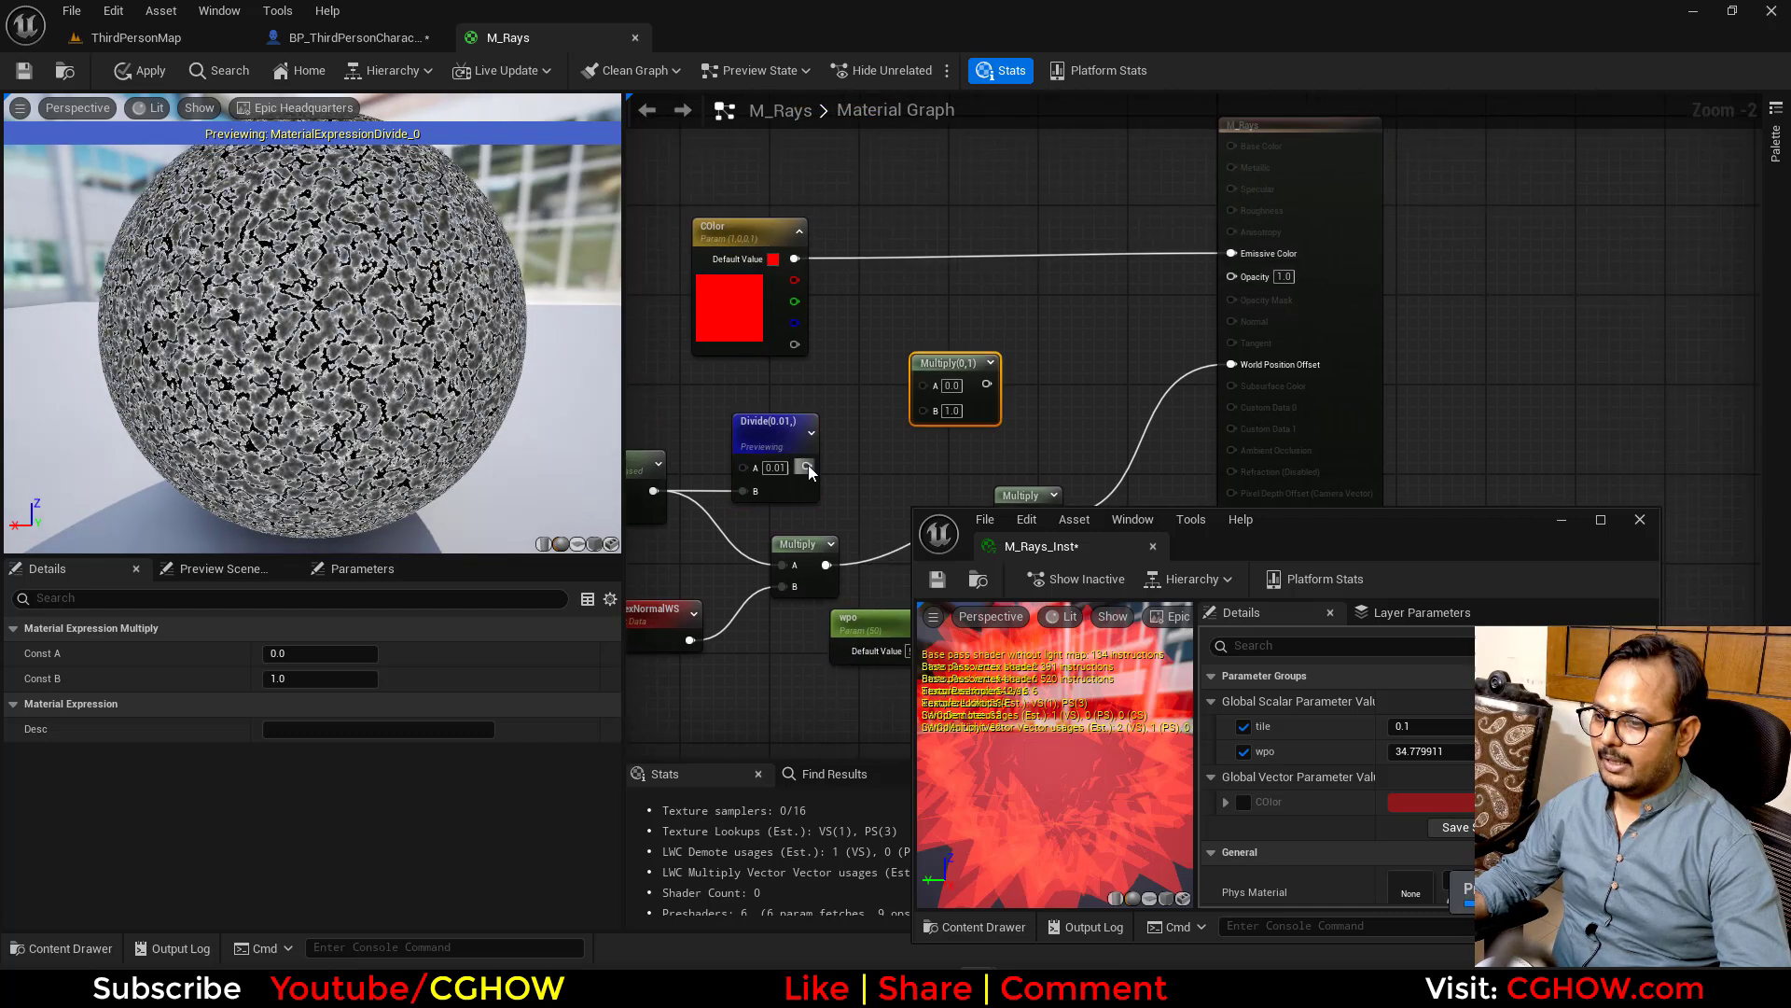
pyautogui.moveTo(793, 279)
pyautogui.mouseDown()
pyautogui.moveTo(928, 387)
pyautogui.moveTo(1230, 254)
pyautogui.mouseUp()
pyautogui.click(766, 442)
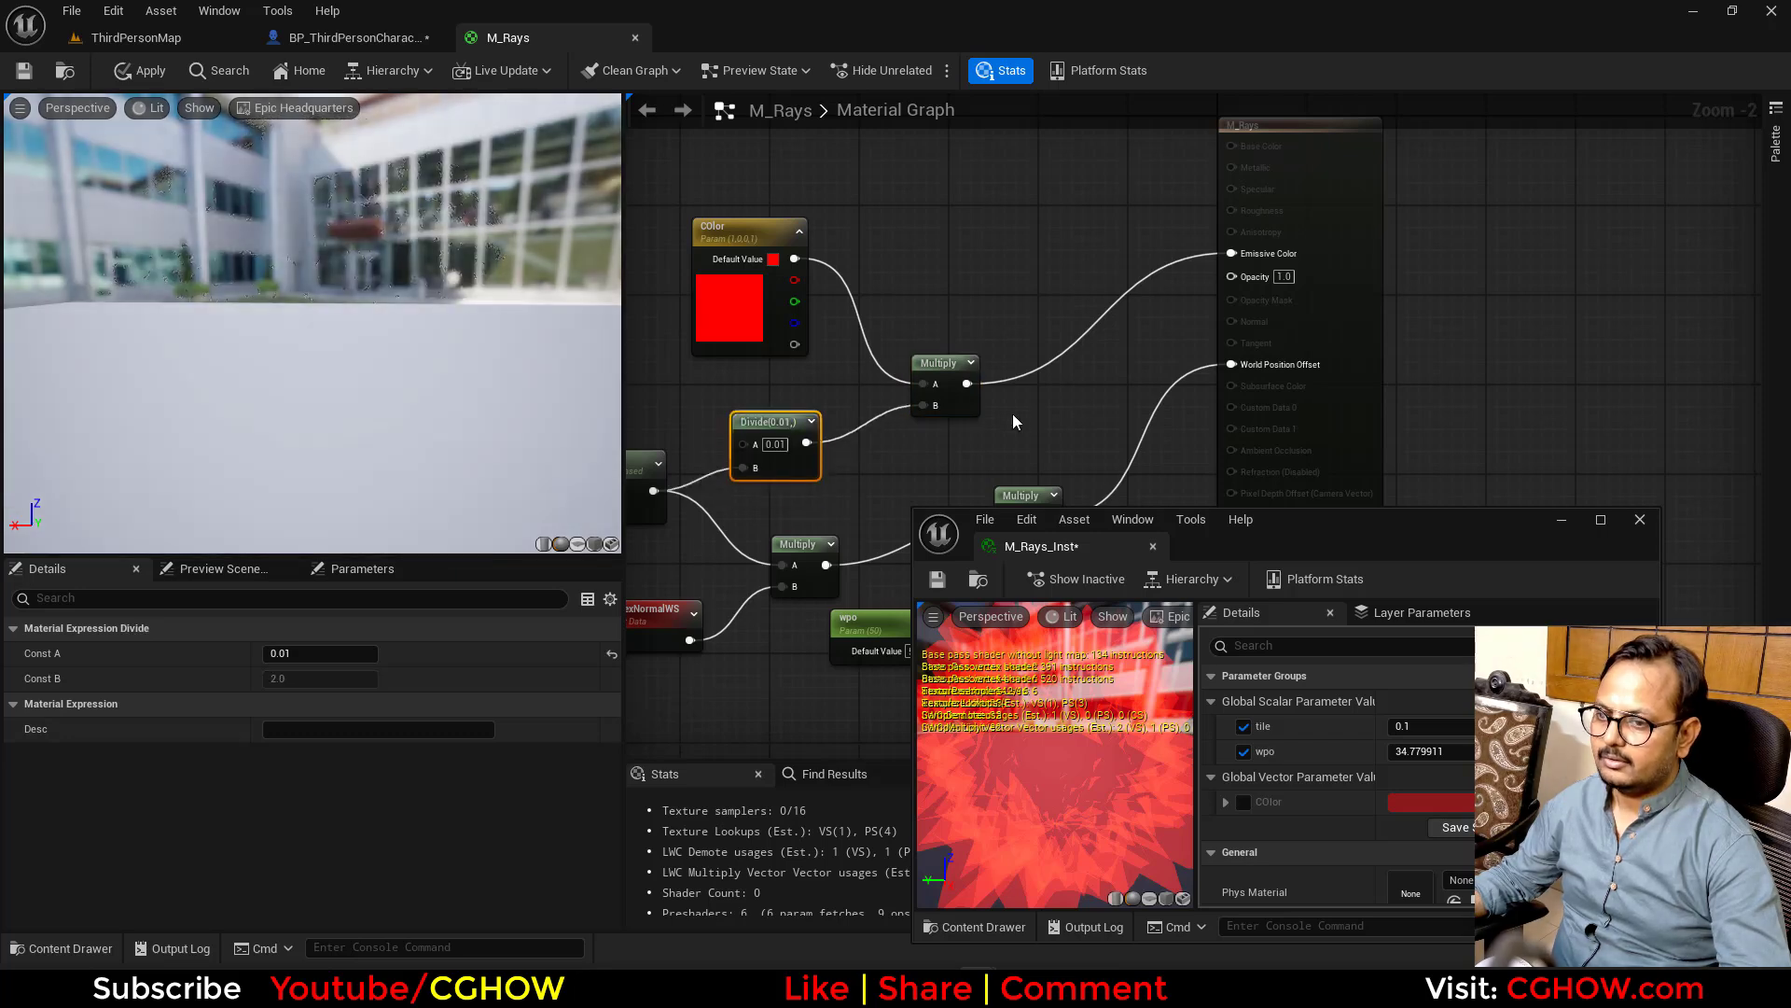
pyautogui.moveTo(1012, 413); pyautogui.dragTo(987, 302, button='right')
pyautogui.scroll(-1, 888, 352)
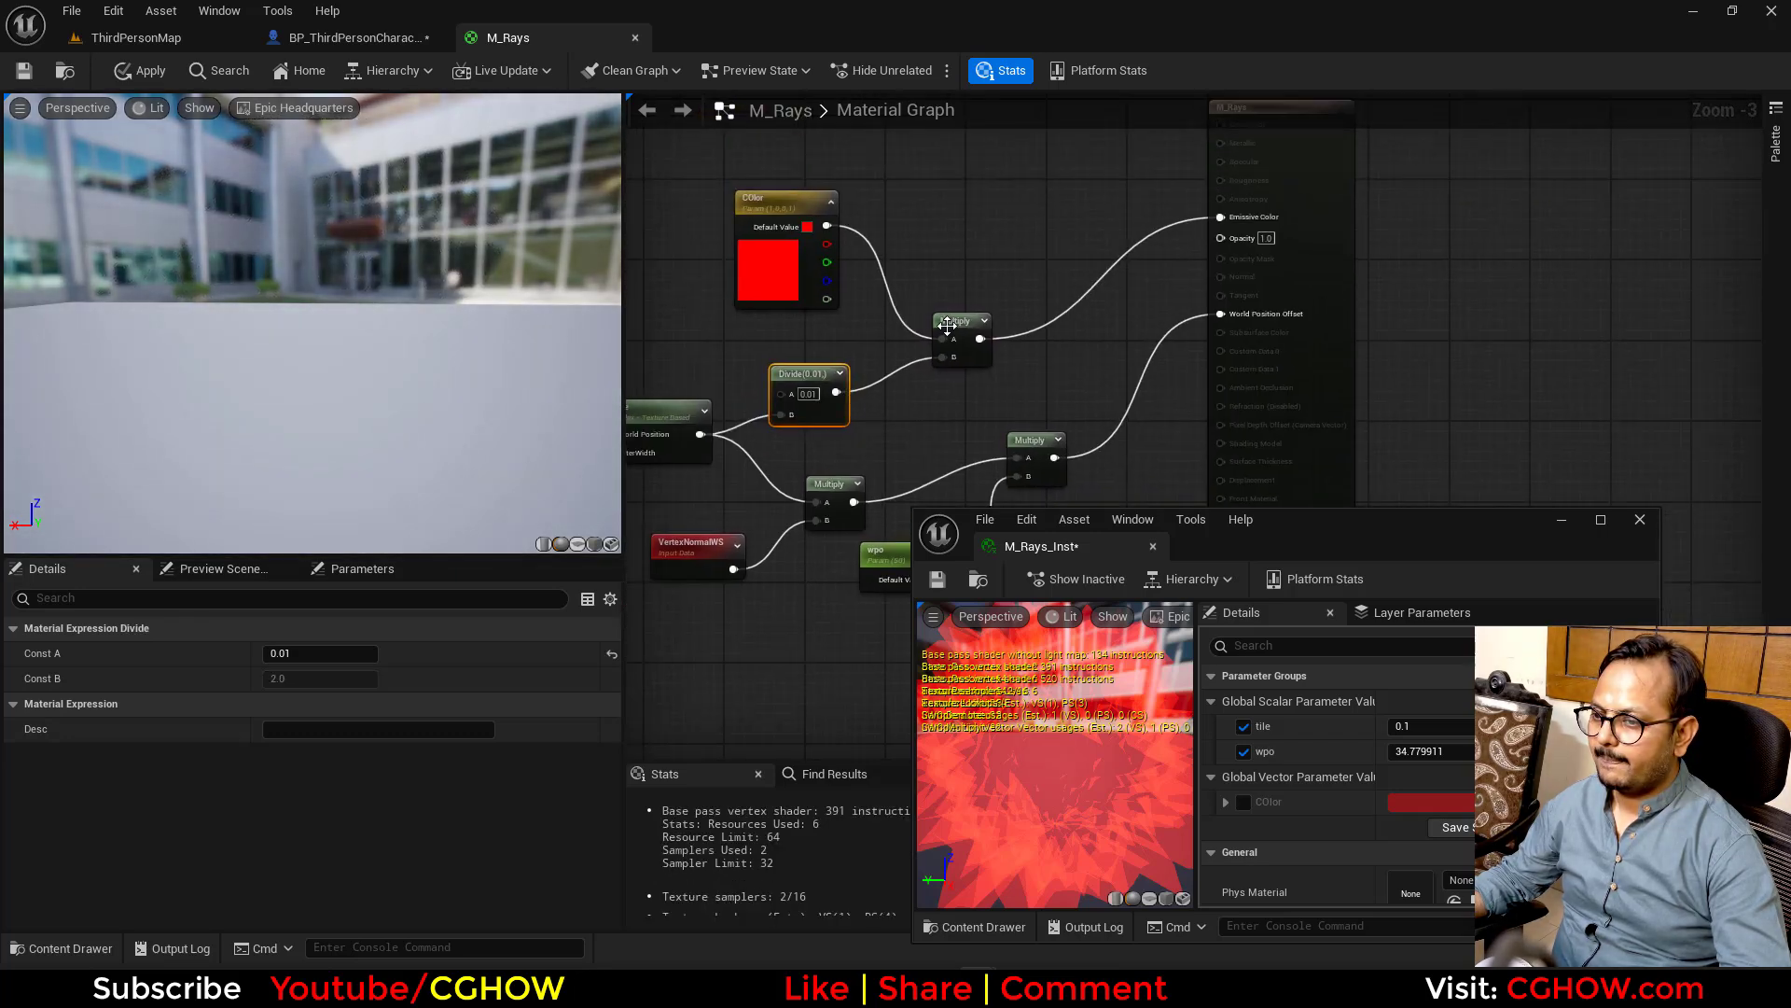
pyautogui.moveTo(952, 322); pyautogui.dragTo(956, 289)
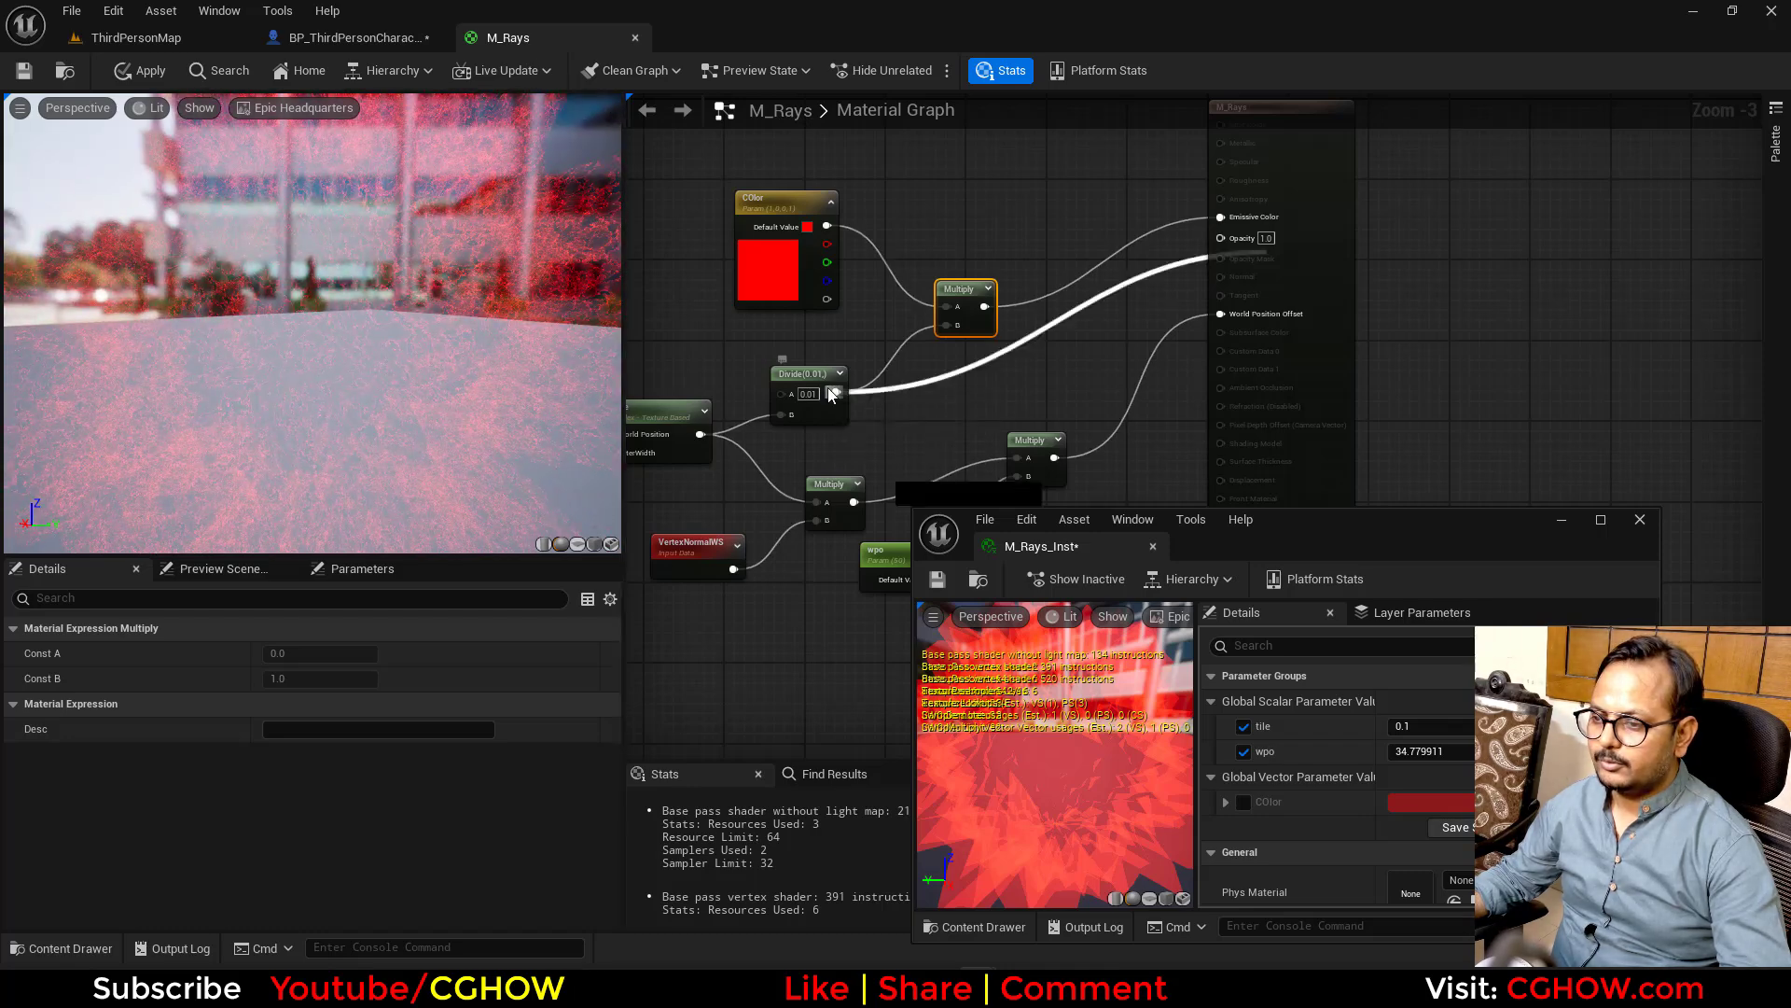
# Insert a Saturate node between the divided noise mask and Opacity
pyautogui.moveTo(834, 394); pyautogui.dragTo(1222, 237)
pyautogui.moveTo(973, 306); pyautogui.dragTo(970, 239)
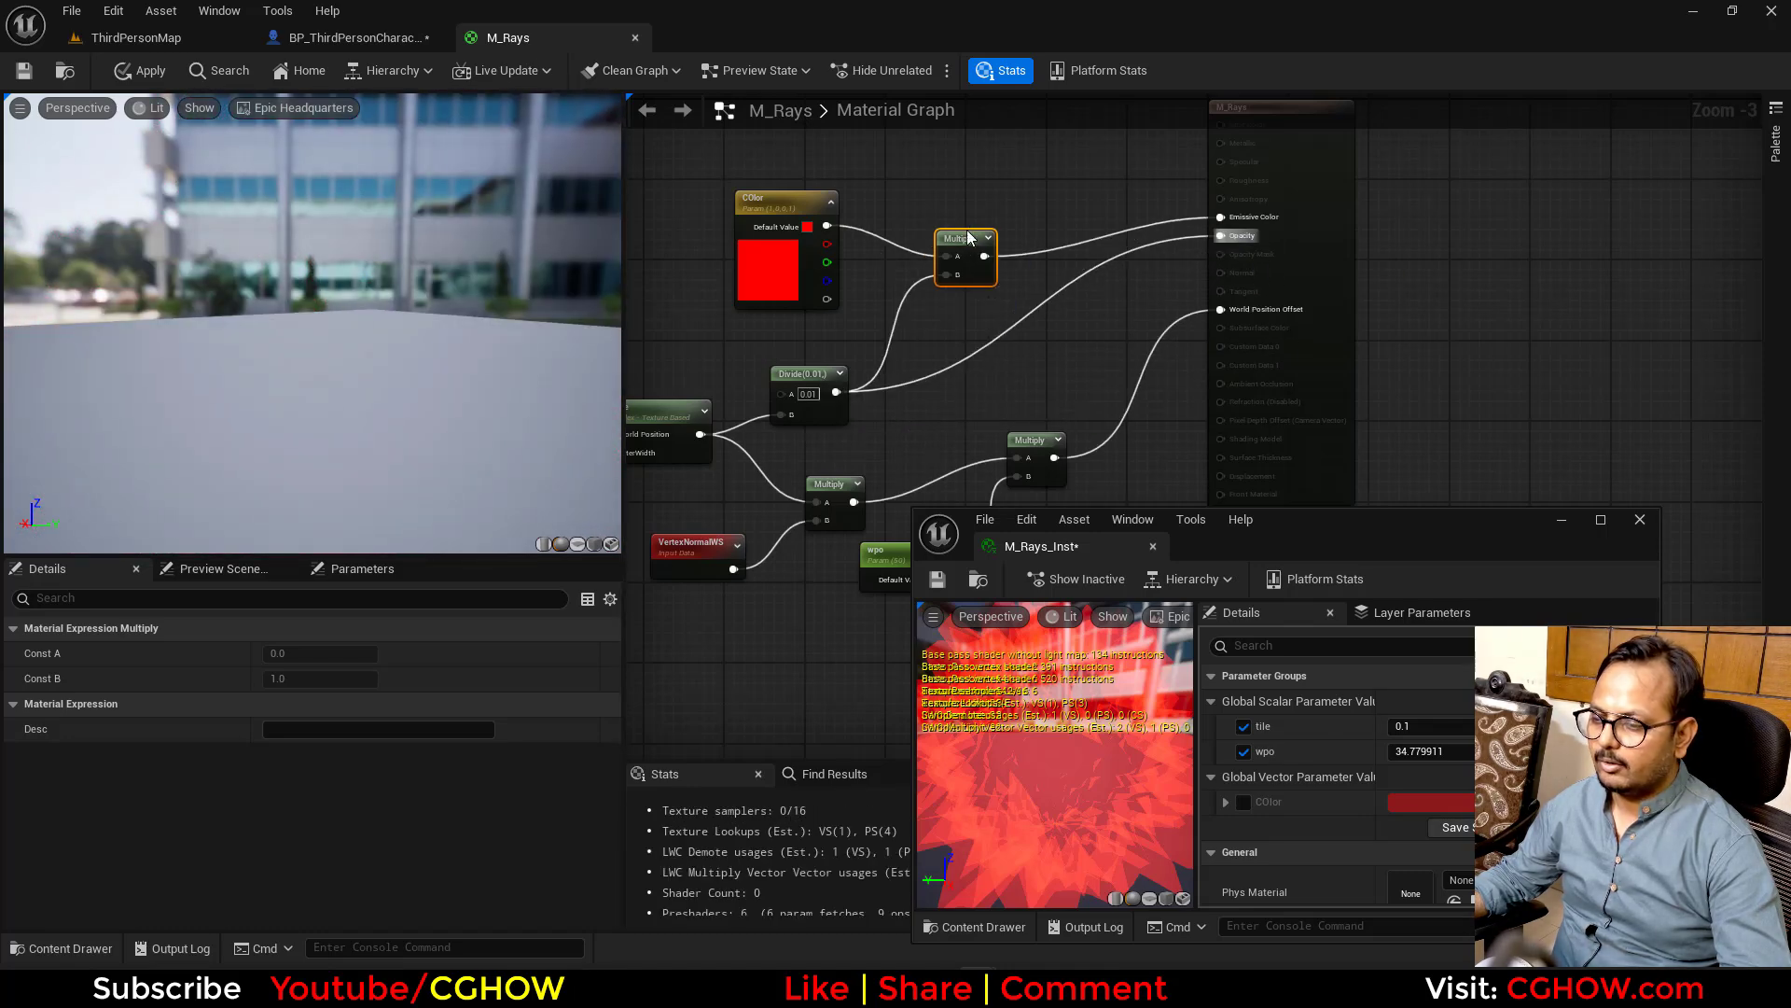
pyautogui.moveTo(836, 393)
pyautogui.keyDown('ctrl'); pyautogui.mouseDown()
pyautogui.moveTo(962, 265)
pyautogui.moveTo(1221, 235)
pyautogui.mouseUp(); pyautogui.keyUp('ctrl')
pyautogui.hotkey('ctrl', 'z')
pyautogui.click(920, 391)
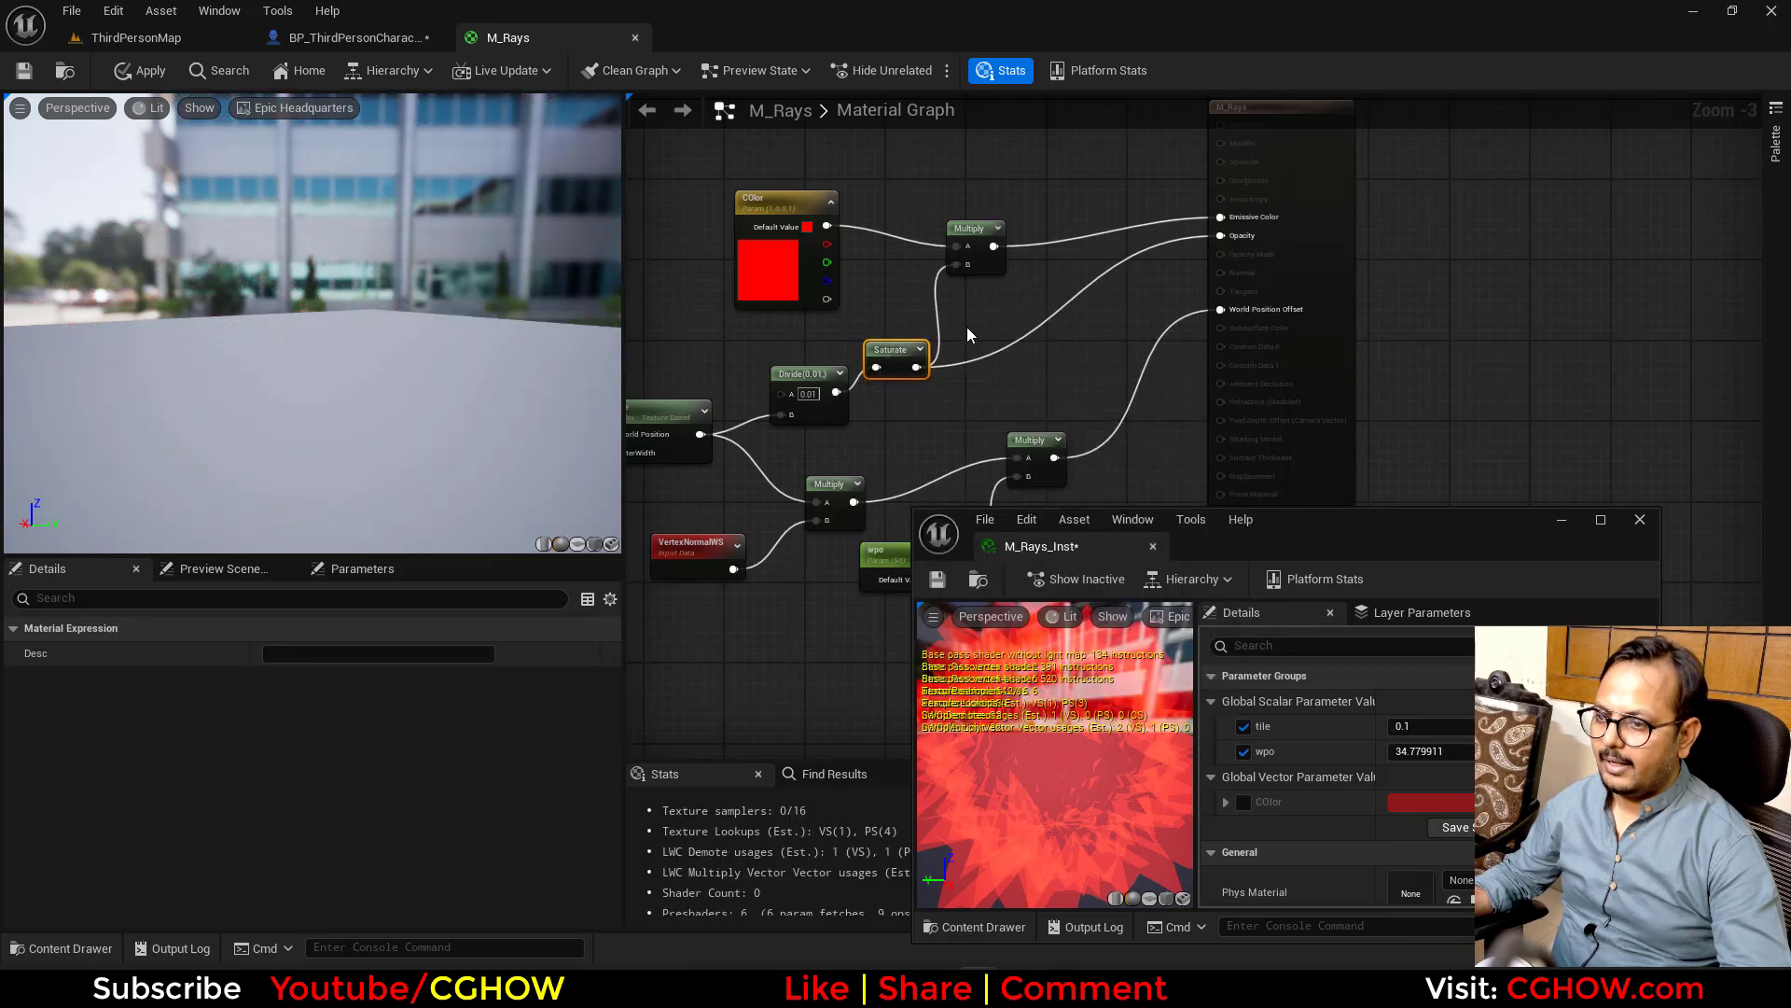
pyautogui.moveTo(975, 232); pyautogui.dragTo(1079, 191)
pyautogui.moveTo(903, 359)
pyautogui.mouseDown()
pyautogui.moveTo(903, 380)
pyautogui.moveTo(1006, 350)
pyautogui.mouseUp()
# Feed Saturate into a Power node whose exponent comes from a new 'pow' scalar parameter
pyautogui.press('e')
pyautogui.click(938, 331)
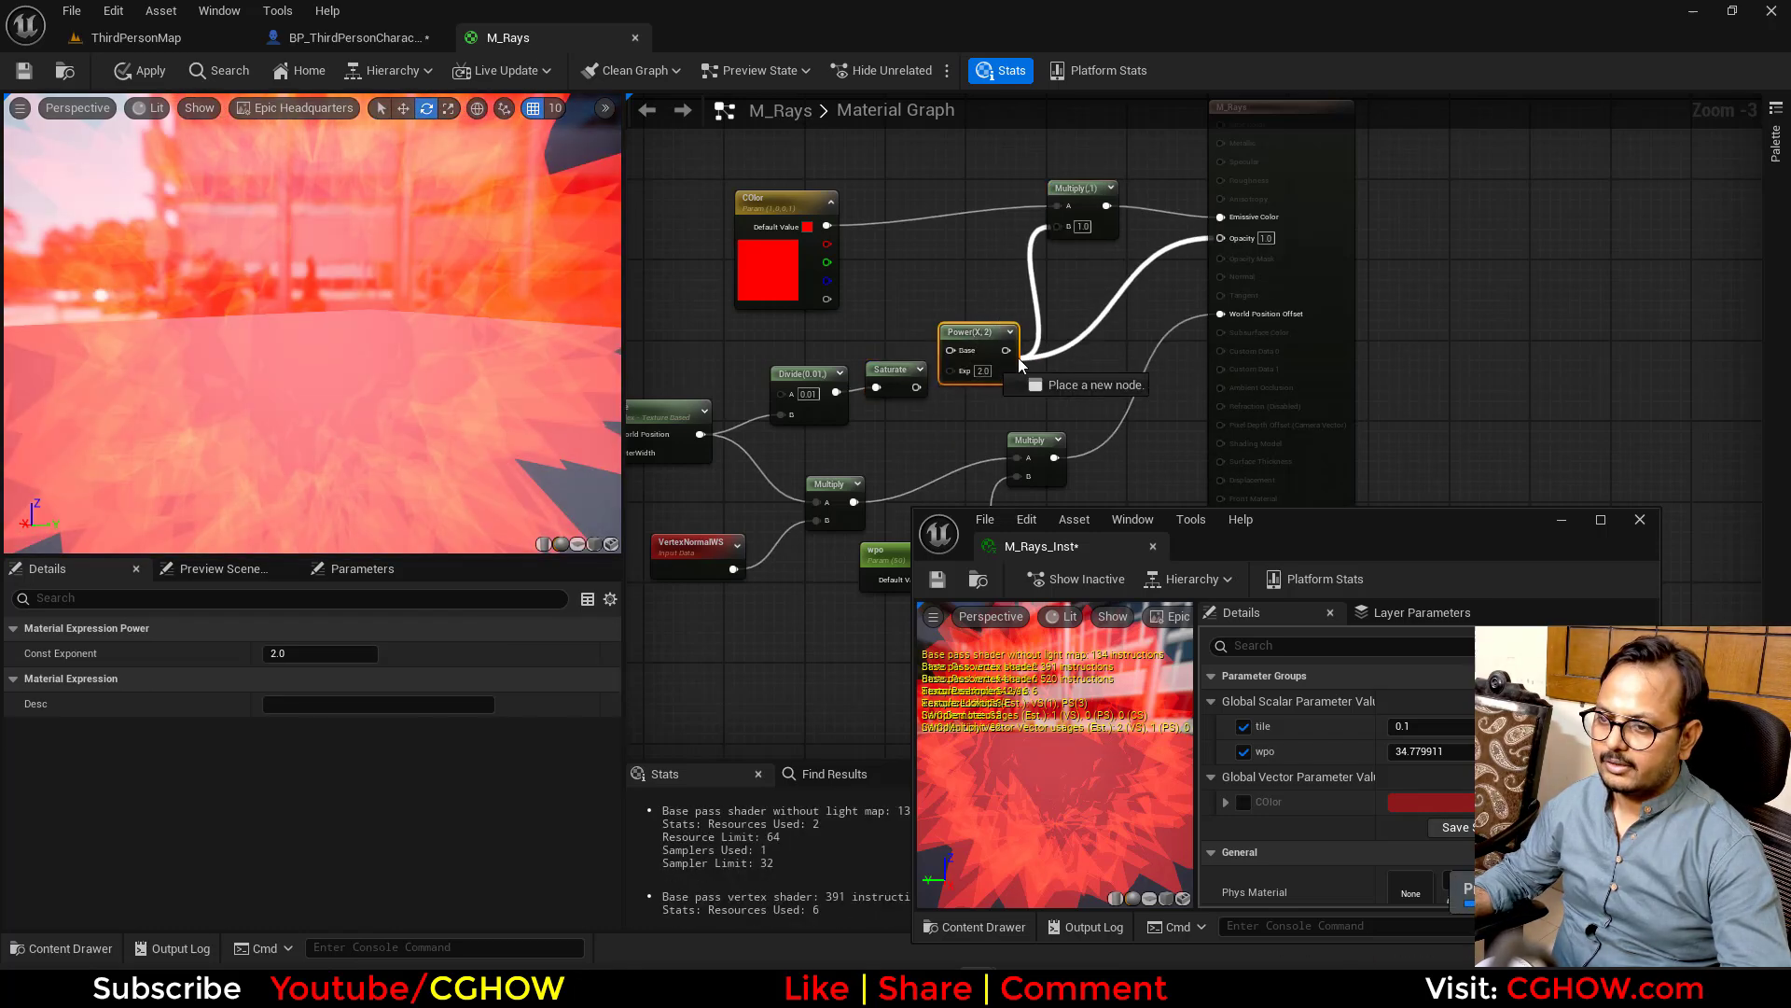
pyautogui.moveTo(918, 388)
pyautogui.mouseDown()
pyautogui.moveTo(951, 350)
pyautogui.moveTo(892, 340)
pyautogui.mouseUp()
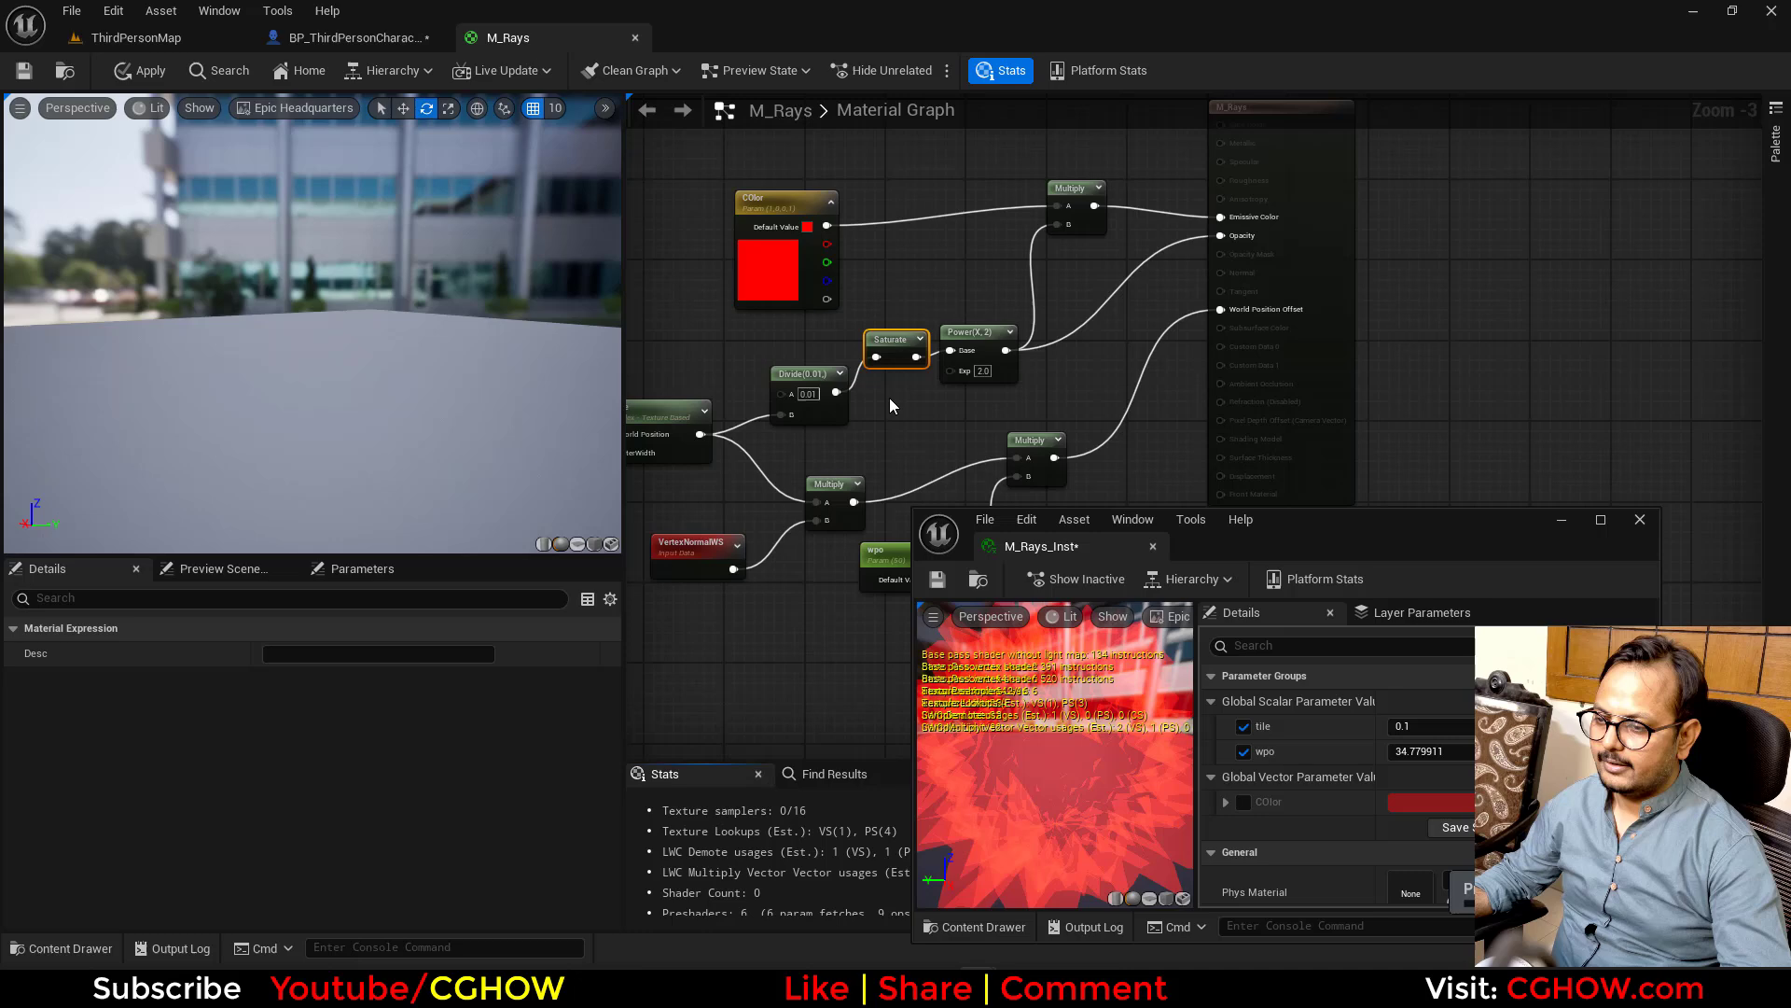
pyautogui.press('s')
pyautogui.click(886, 402)
pyautogui.write('pow')
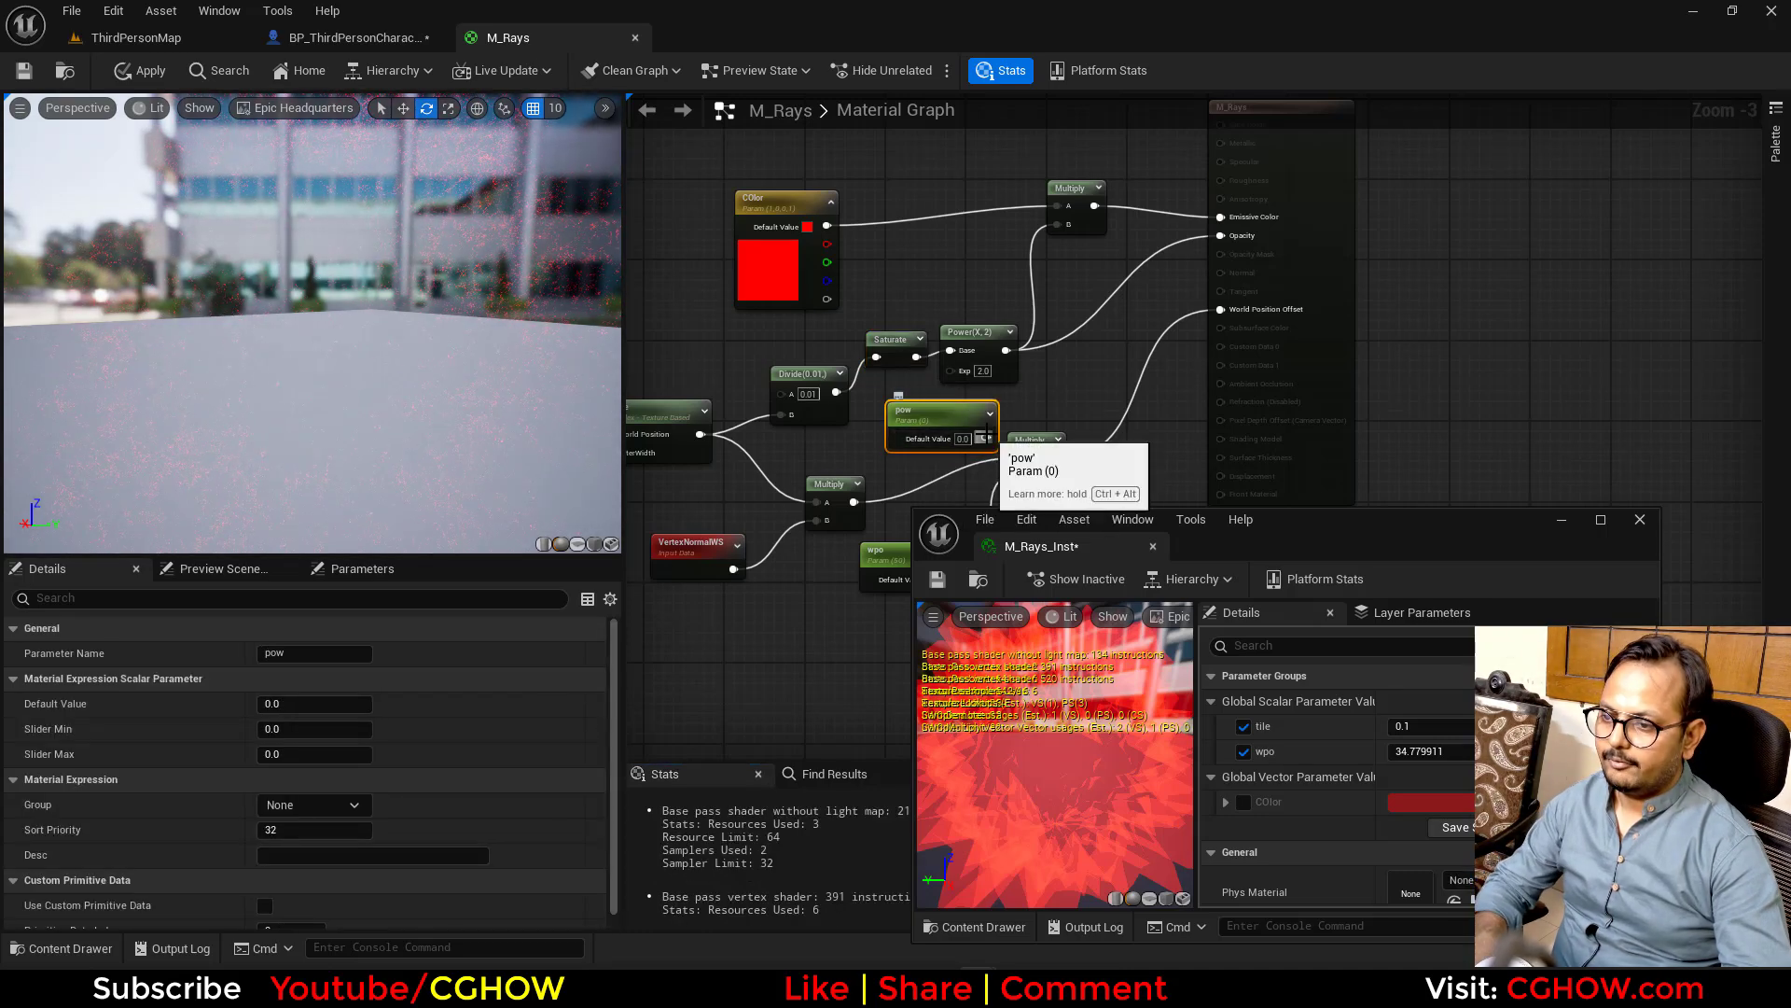
pyautogui.rightClick(931, 378)
pyautogui.press('Escape')
pyautogui.moveTo(937, 415)
pyautogui.mouseDown()
pyautogui.moveTo(904, 424)
pyautogui.moveTo(968, 399)
pyautogui.moveTo(957, 370)
pyautogui.mouseUp()
pyautogui.scroll(-1, 964, 378)
pyautogui.scroll(-1, 789, 396)
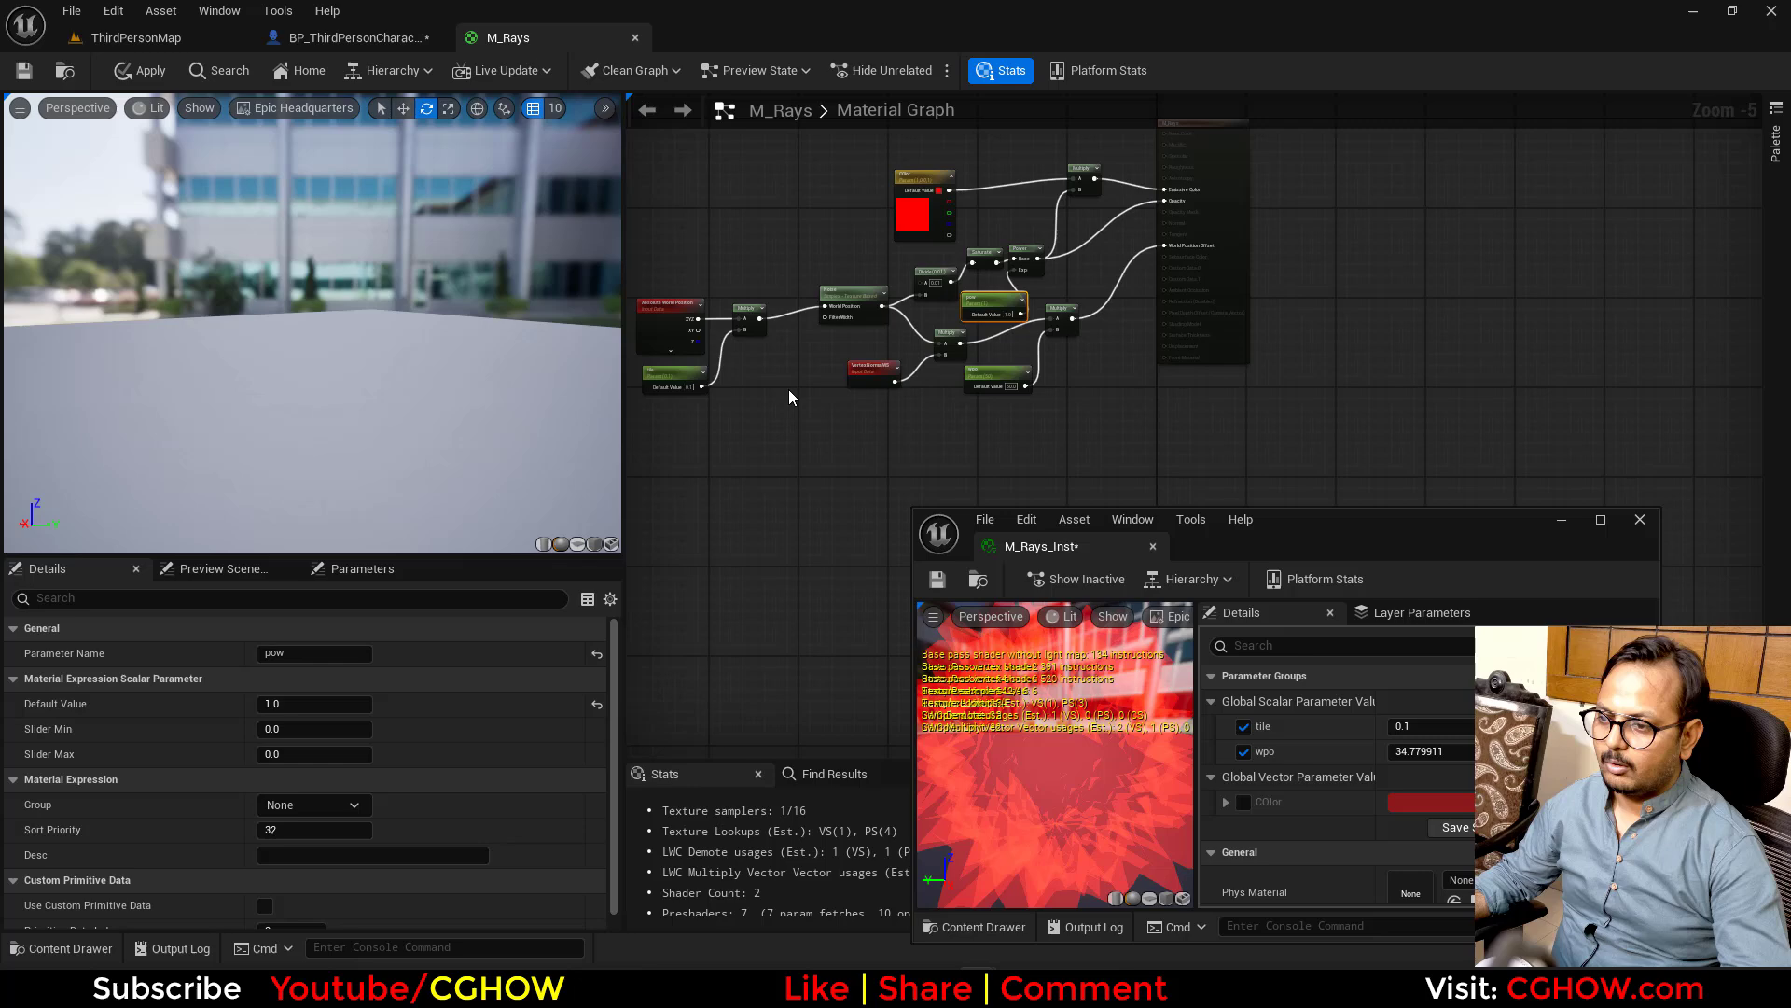
pyautogui.scroll(1, 781, 379)
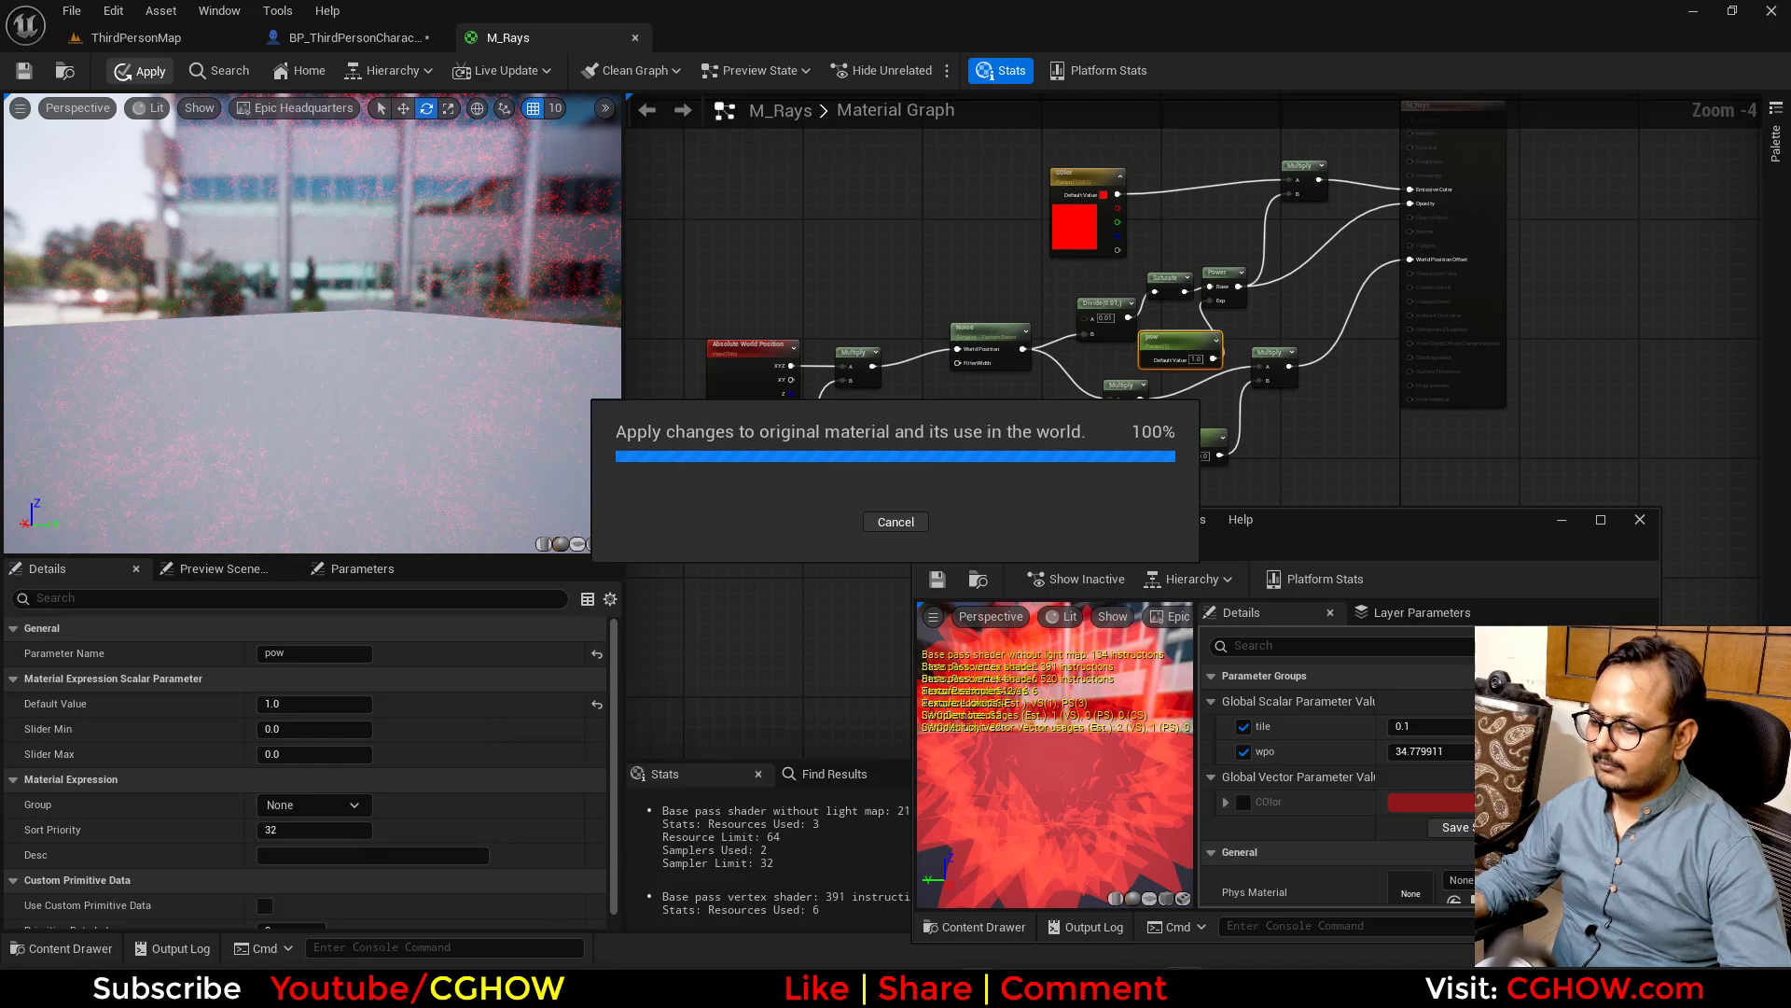
# Inspect the character's overlay and override M_Rays_Inst pow, raising it to about 1.77
pyautogui.click(336, 14)
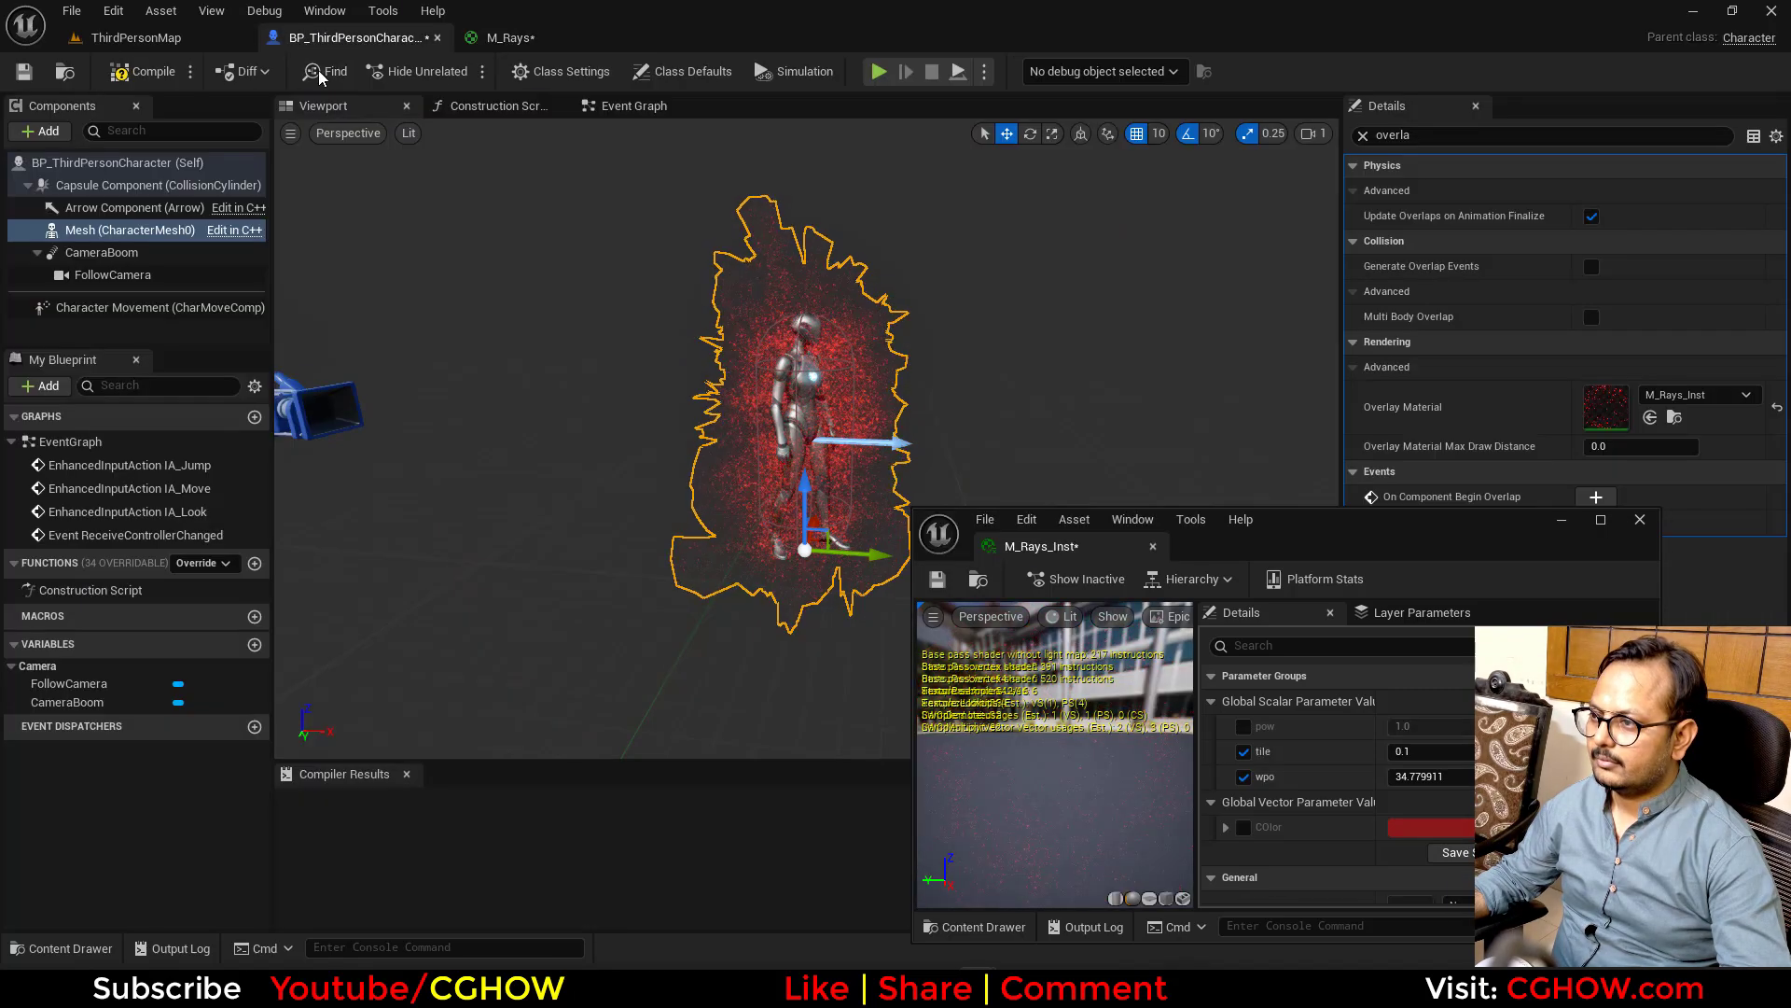
pyautogui.moveTo(588, 420); pyautogui.dragTo(588, 280)
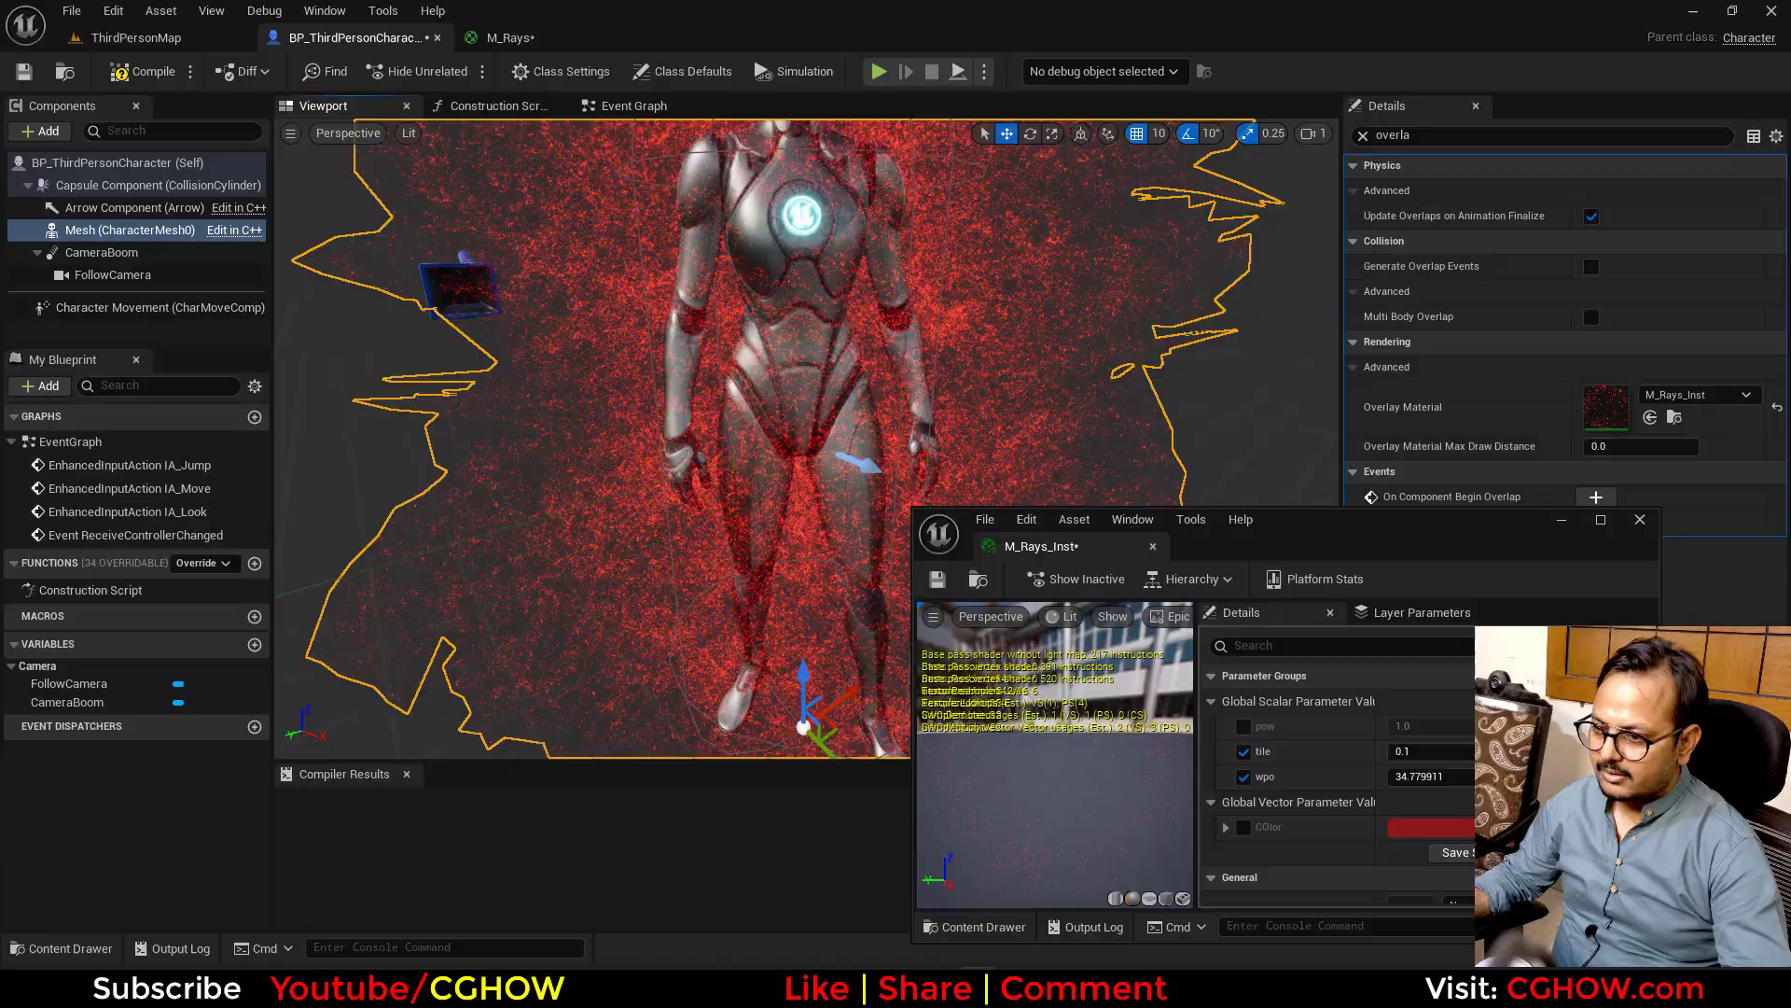
pyautogui.moveTo(587, 420); pyautogui.dragTo(629, 420)
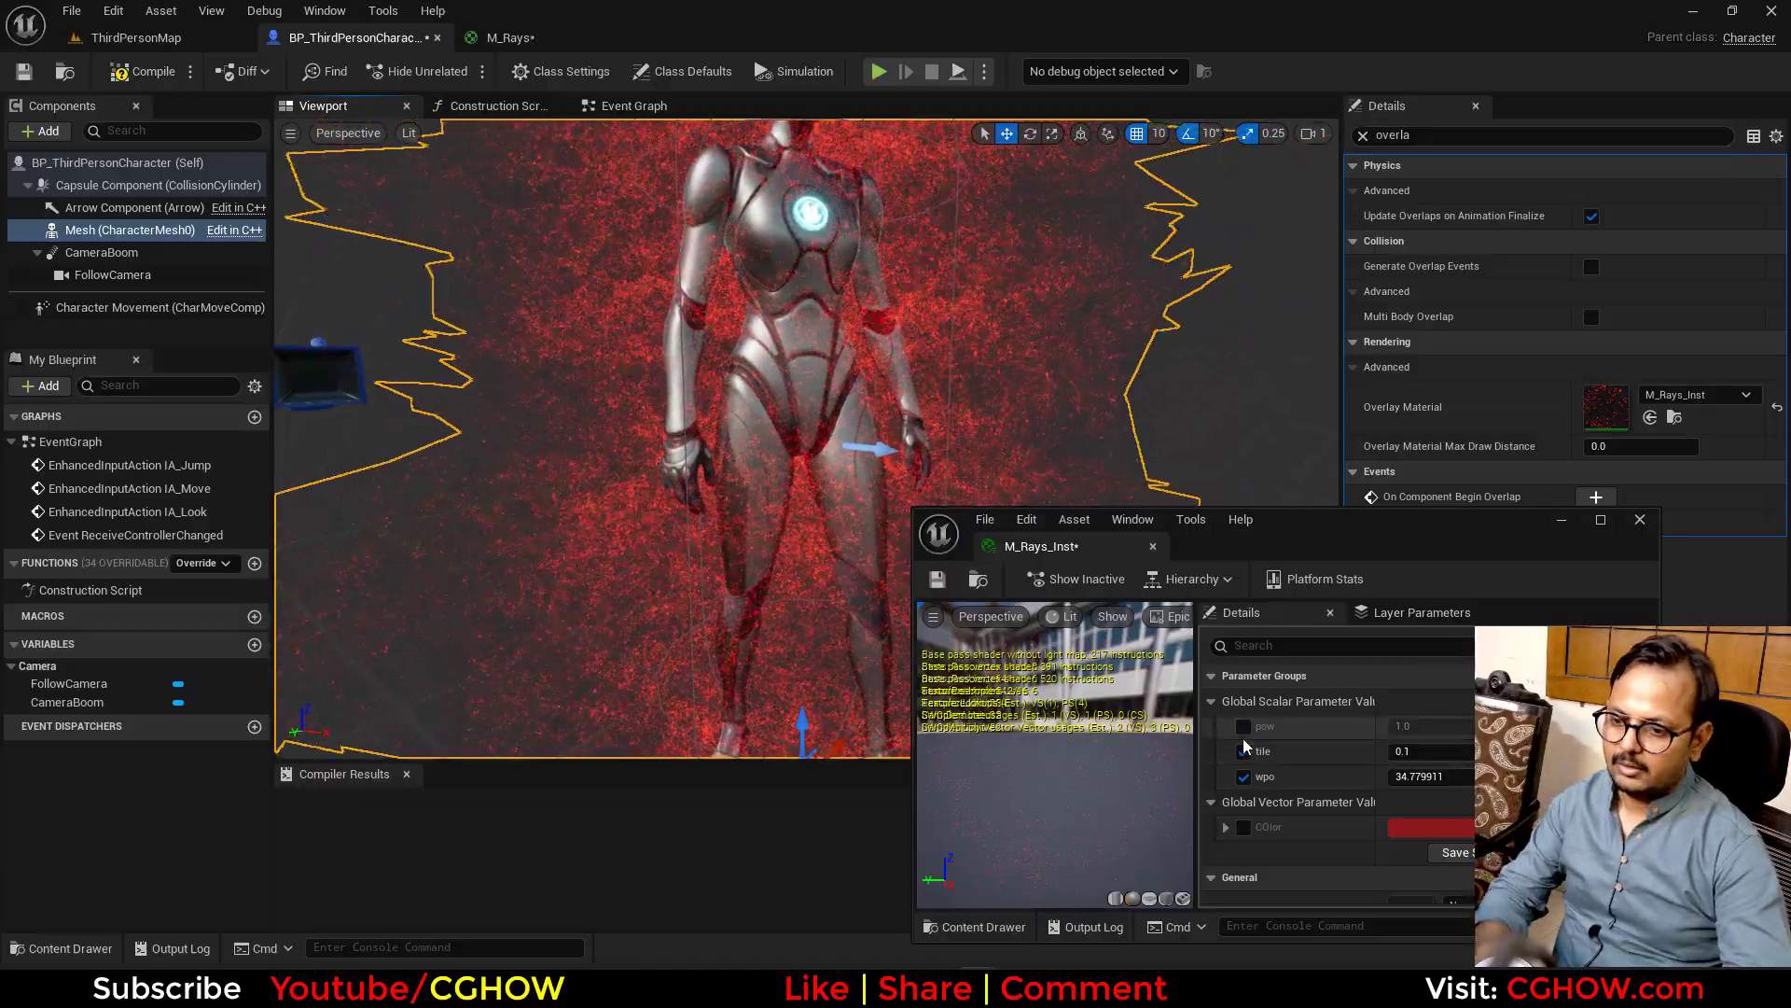
pyautogui.click(1242, 726)
pyautogui.moveTo(1421, 726)
pyautogui.mouseDown()
pyautogui.moveTo(1456, 727)
pyautogui.moveTo(1407, 727)
pyautogui.moveTo(1457, 776)
pyautogui.moveTo(1457, 751)
pyautogui.moveTo(1400, 751)
pyautogui.mouseUp()
# Set the Noise node to Voronoi with minimum output 0 and apply M_Rays
pyautogui.click(510, 36)
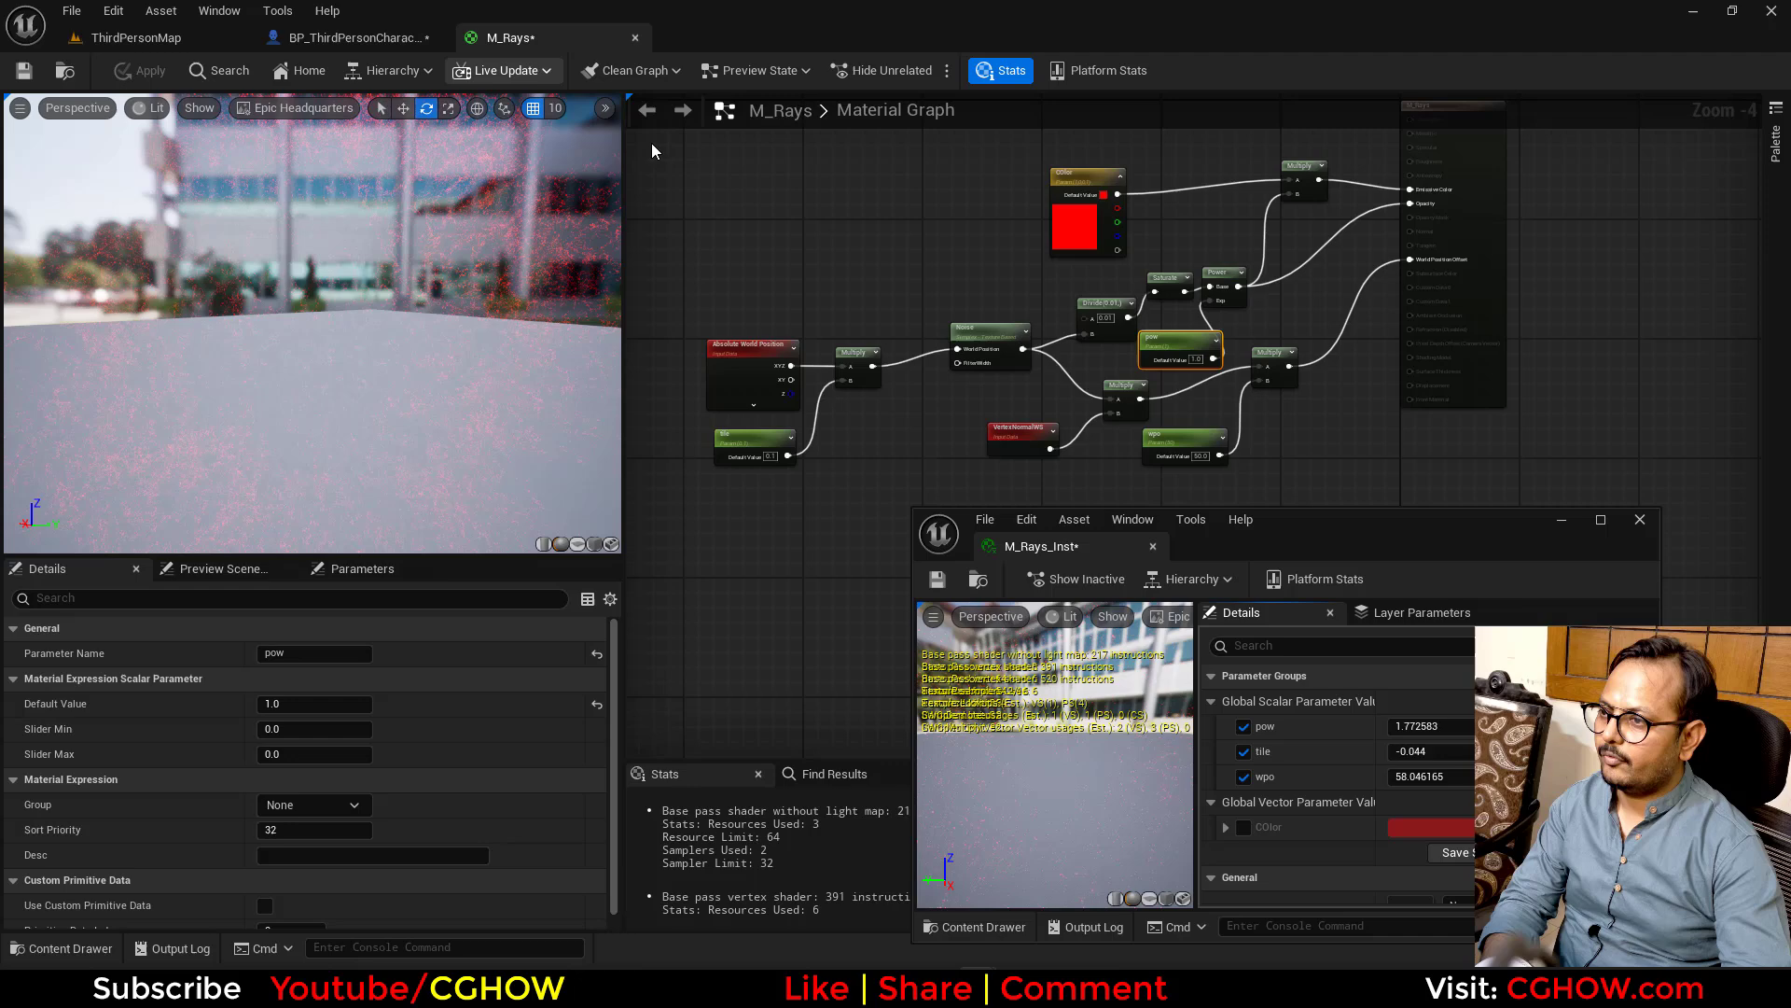
pyautogui.scroll(2, 887, 401)
pyautogui.scroll(1, 887, 400)
pyautogui.click(799, 372)
pyautogui.press('space')
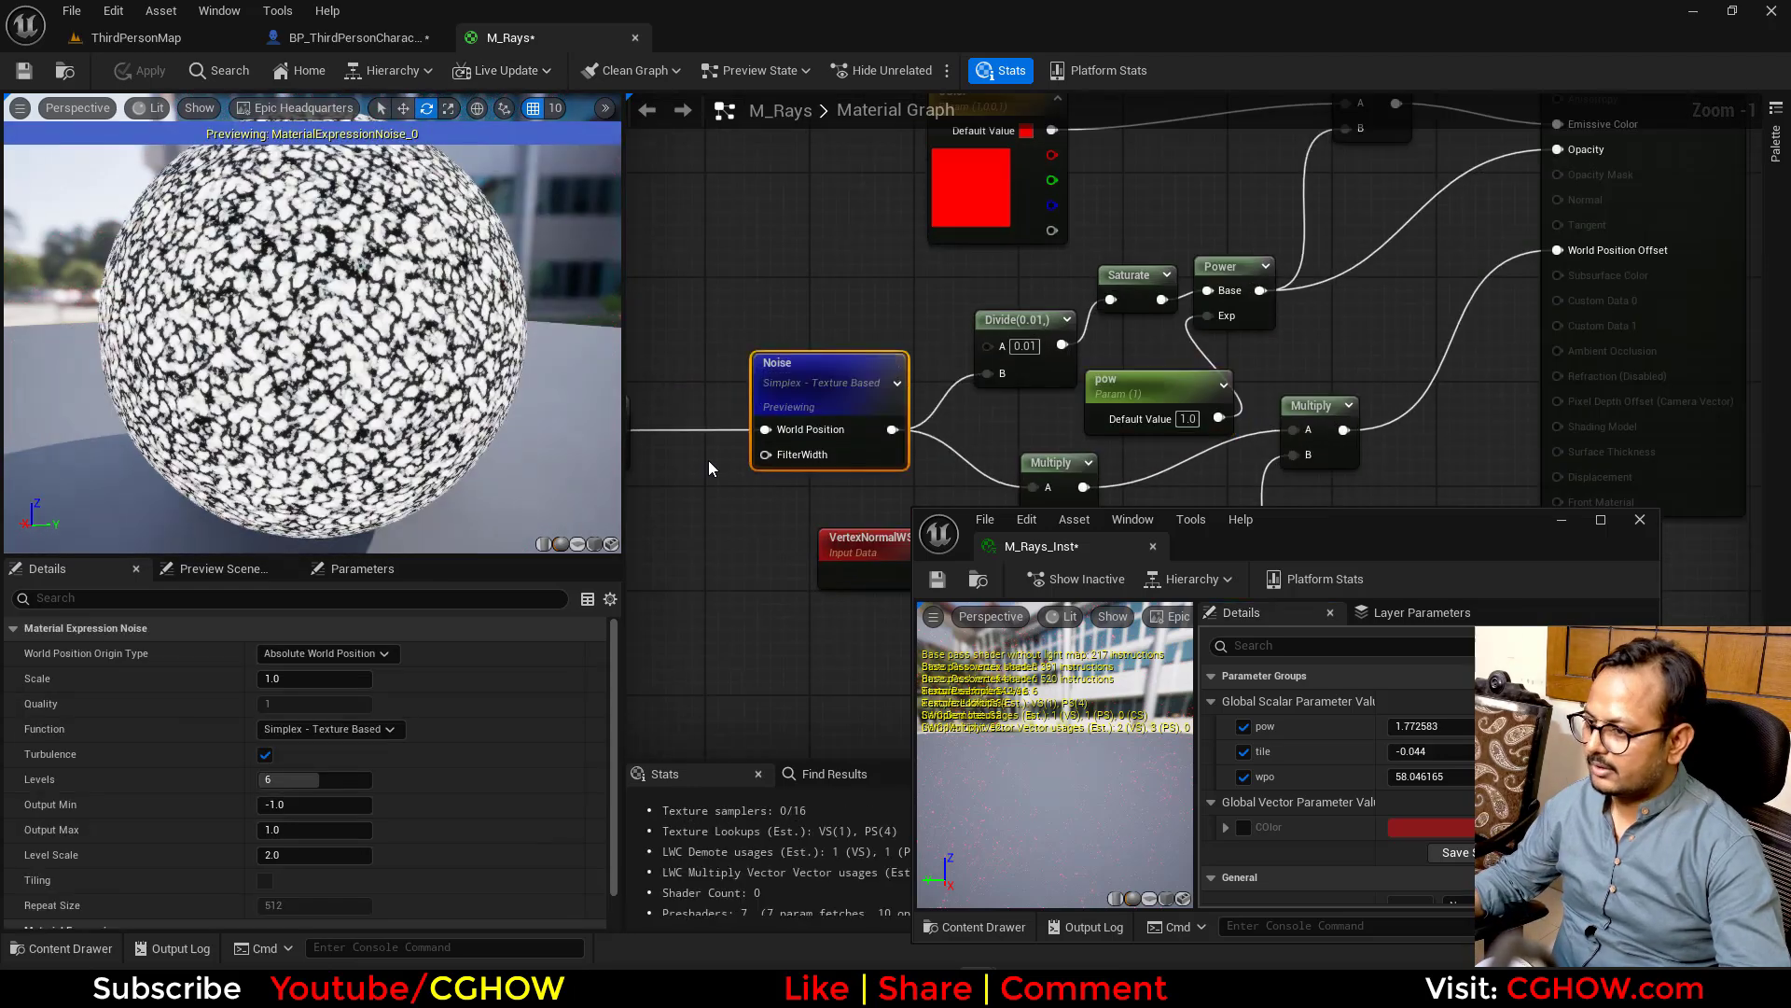
pyautogui.moveTo(709, 469); pyautogui.dragTo(769, 428, button='right')
pyautogui.scroll(3, 297, 396)
pyautogui.write('0')
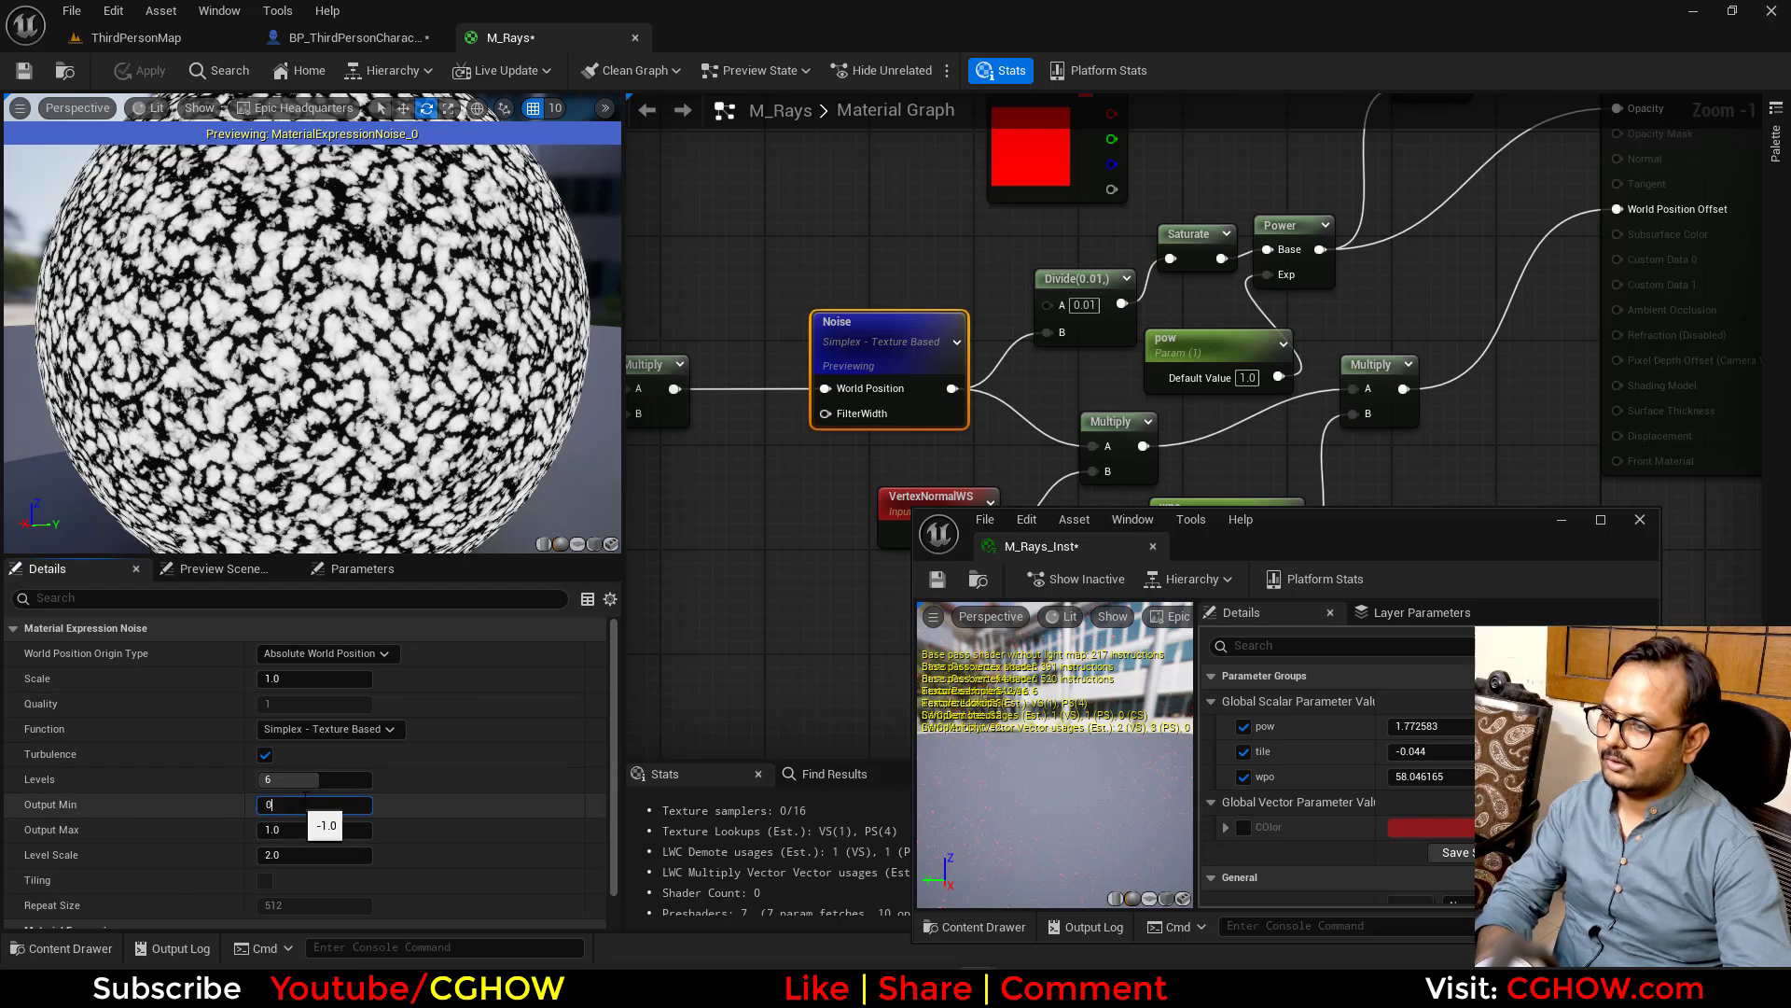
pyautogui.press('Return')
pyautogui.click(350, 729)
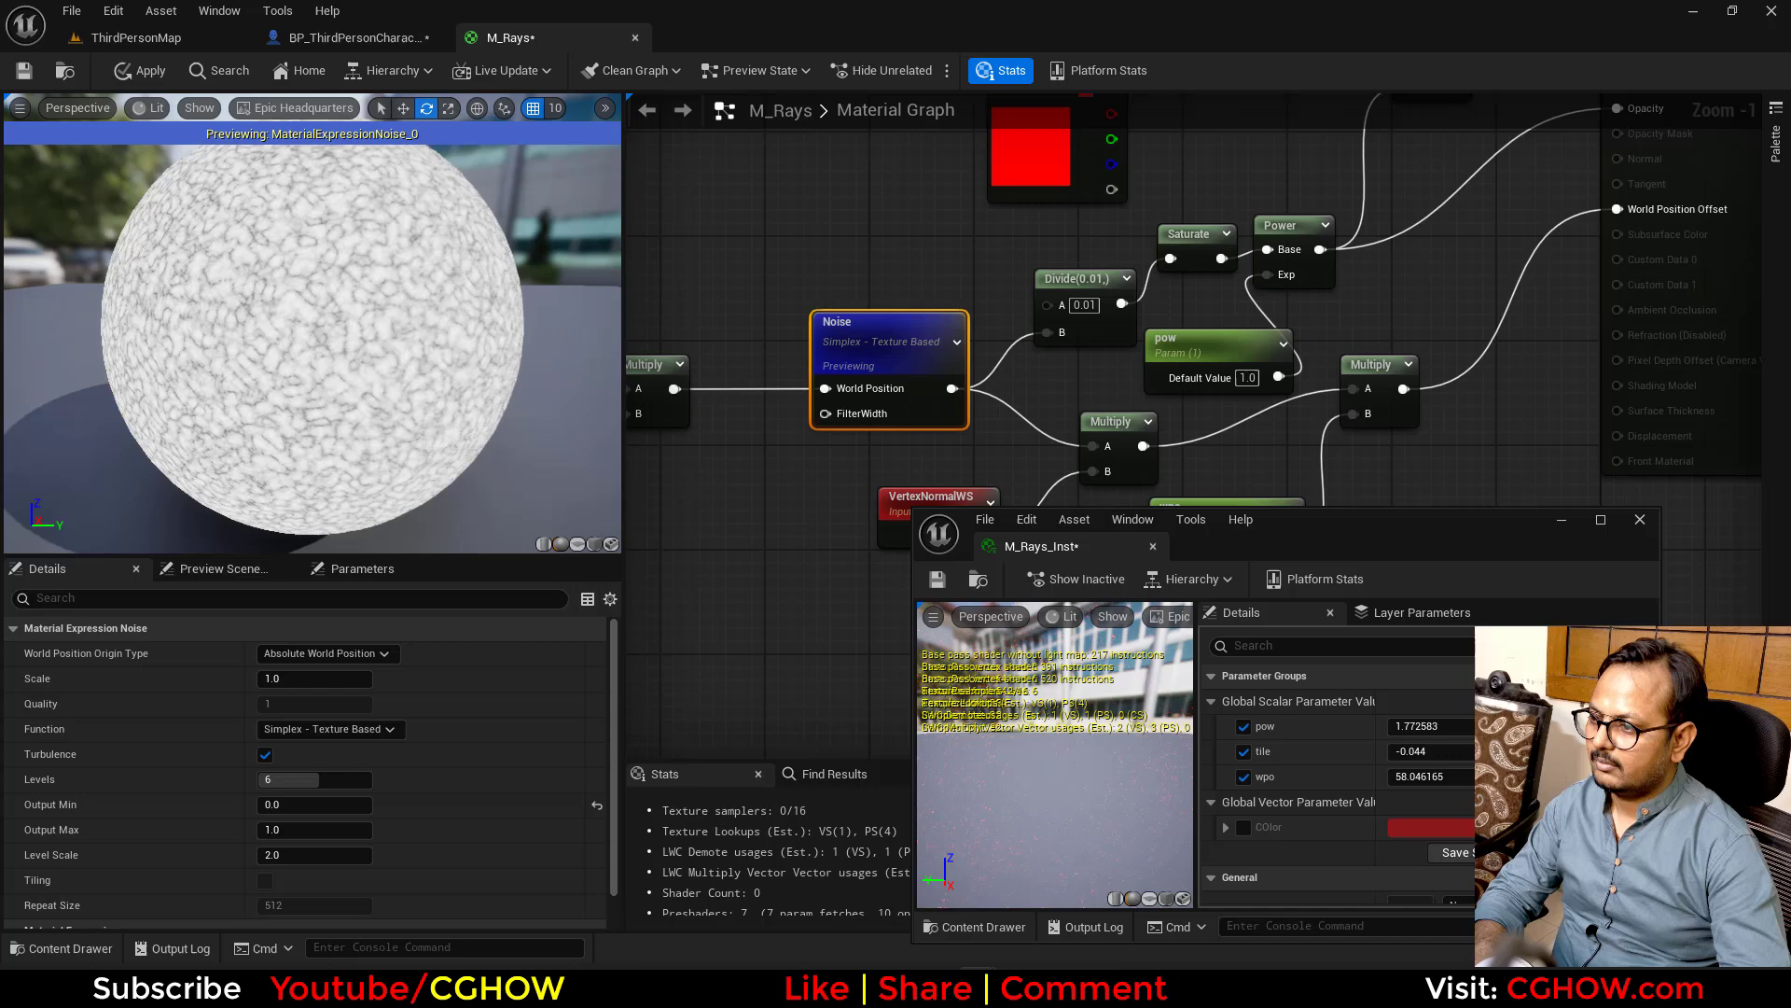
pyautogui.moveTo(309, 337); pyautogui.dragTo(350, 323)
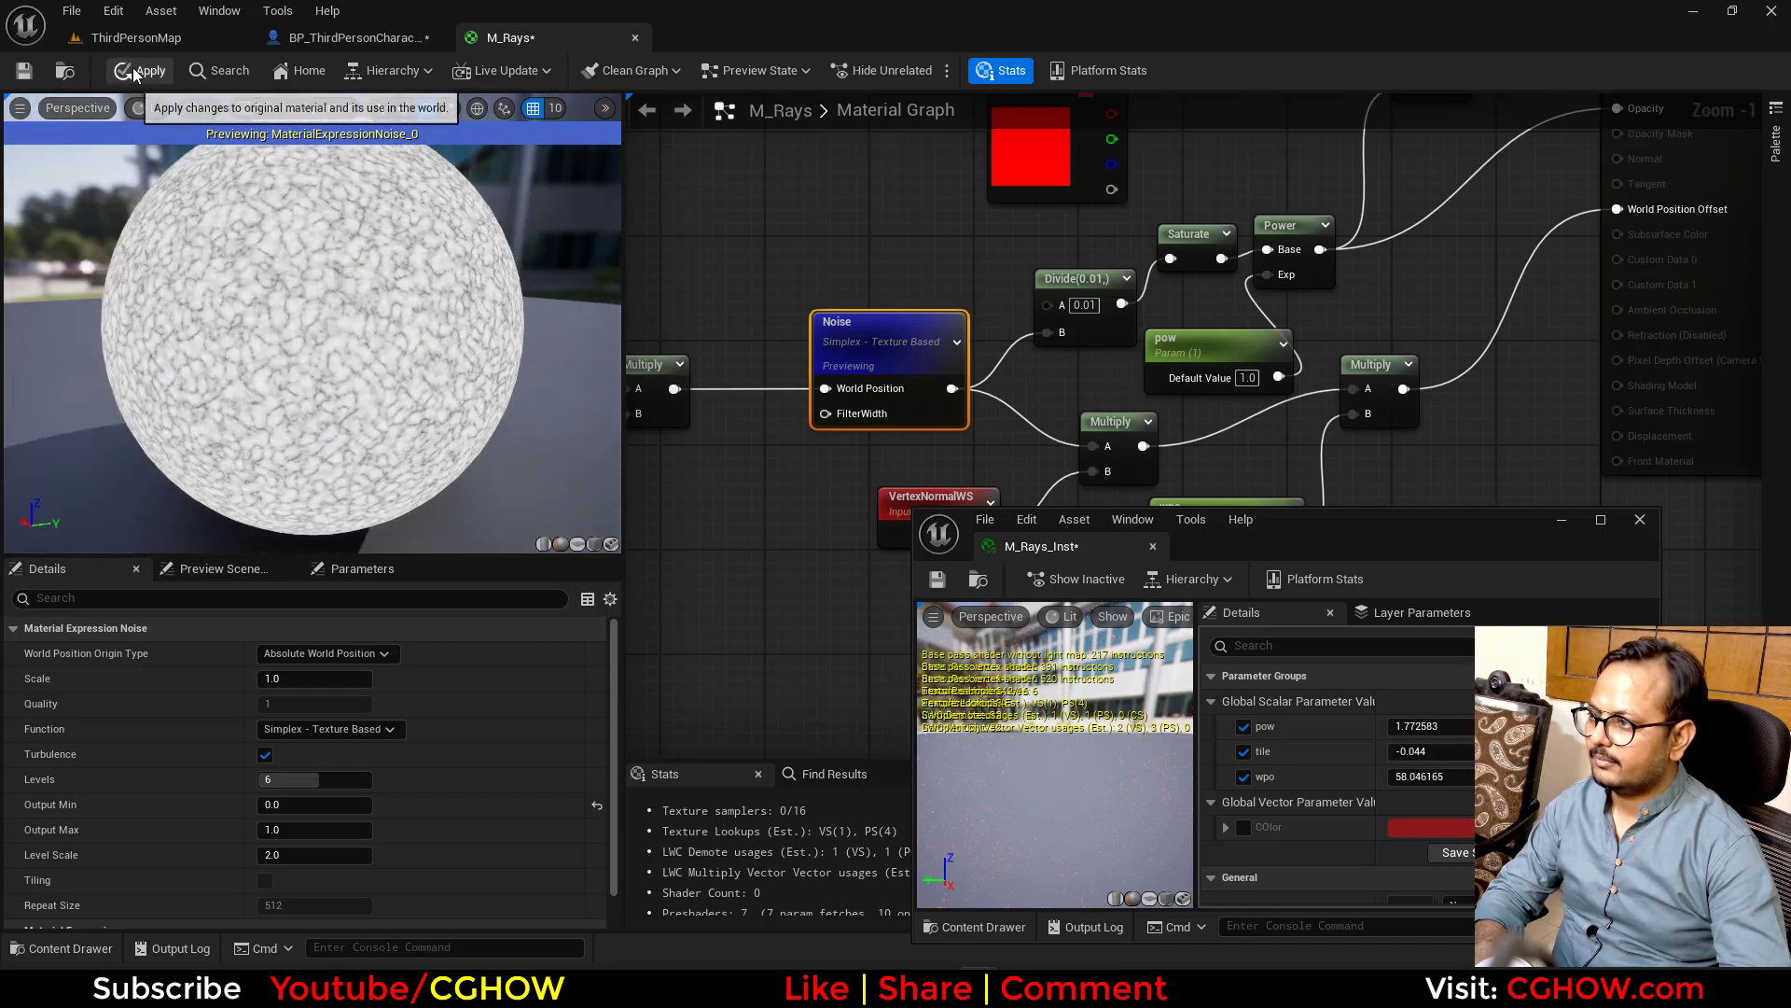
pyautogui.click(133, 72)
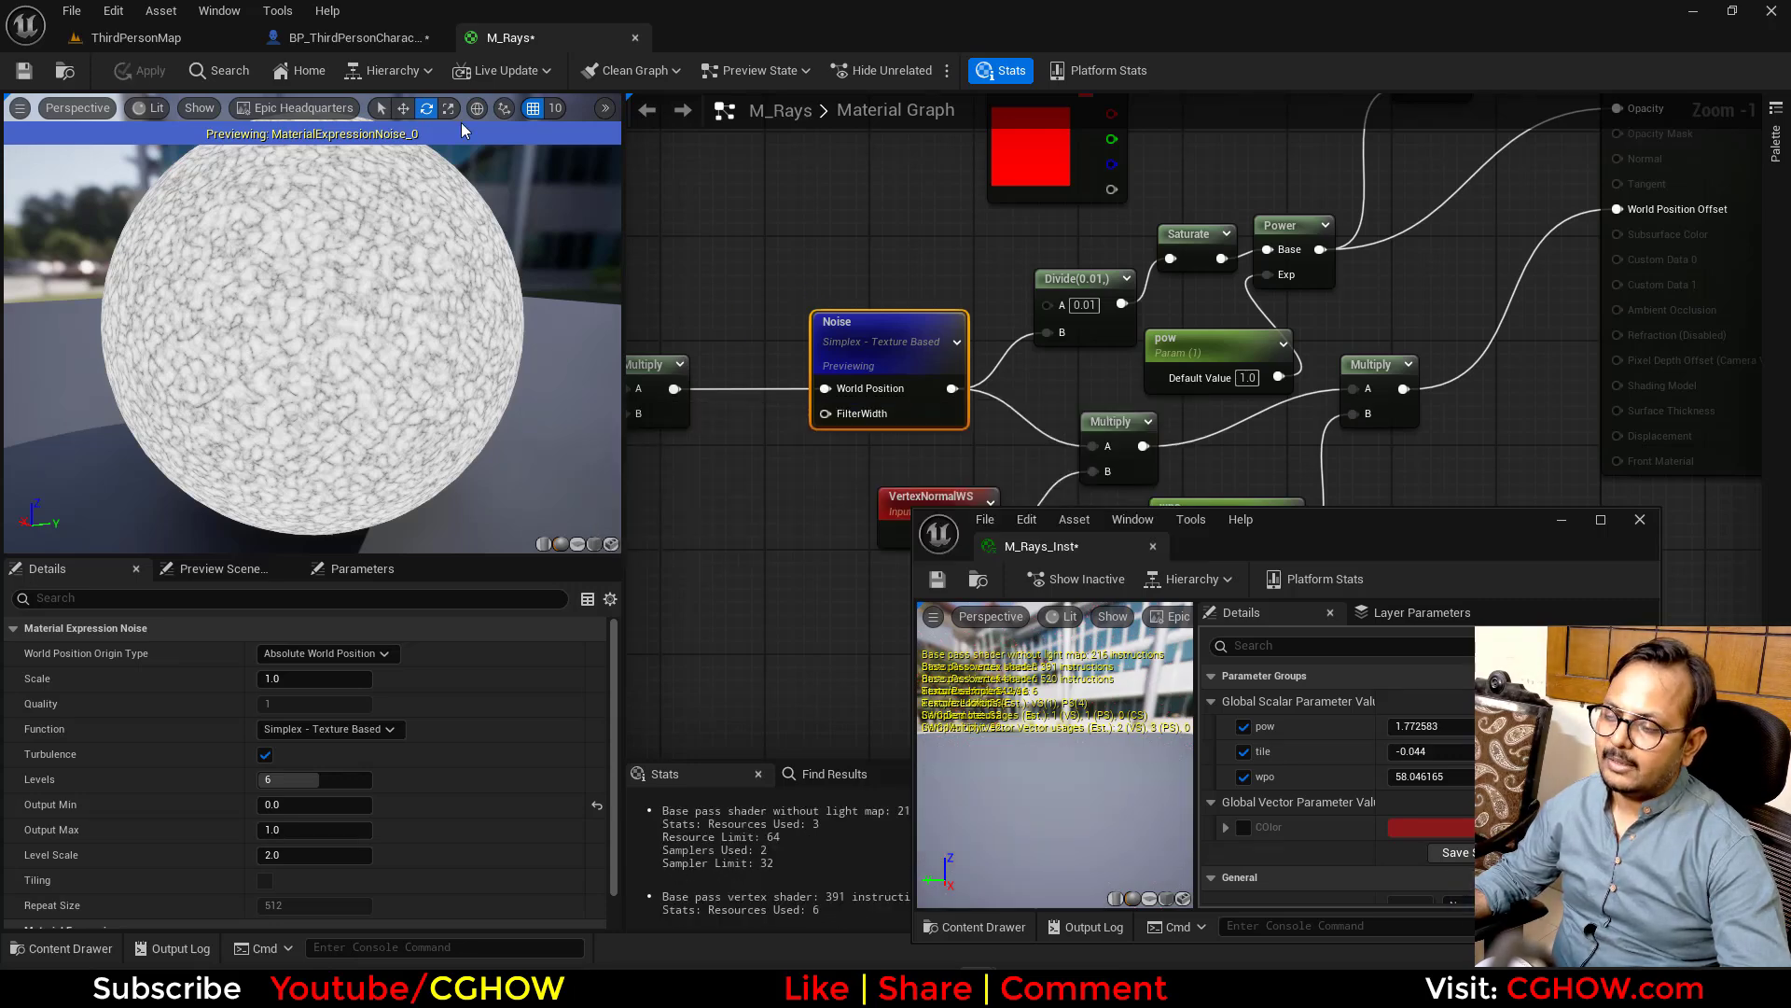
pyautogui.click(324, 39)
# Feed Noise from a MakeFloat3 node built from BreakOutFloat2Components R and G
pyautogui.click(510, 38)
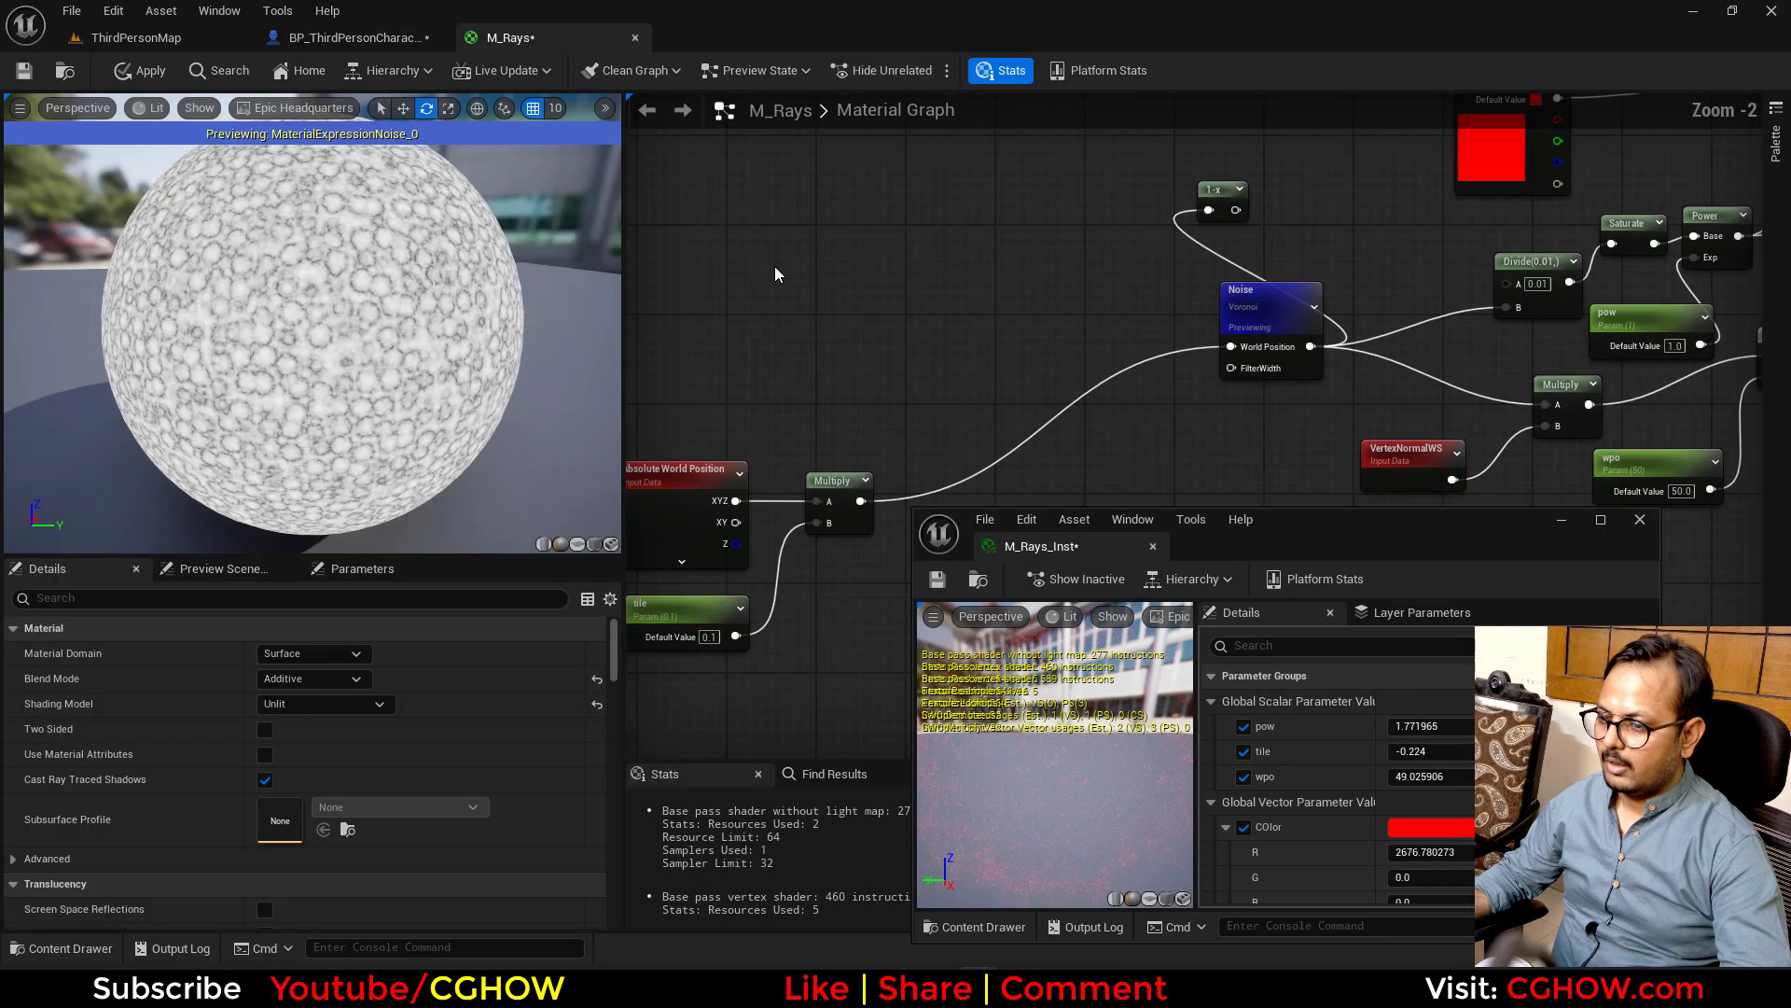
pyautogui.rightClick(775, 256)
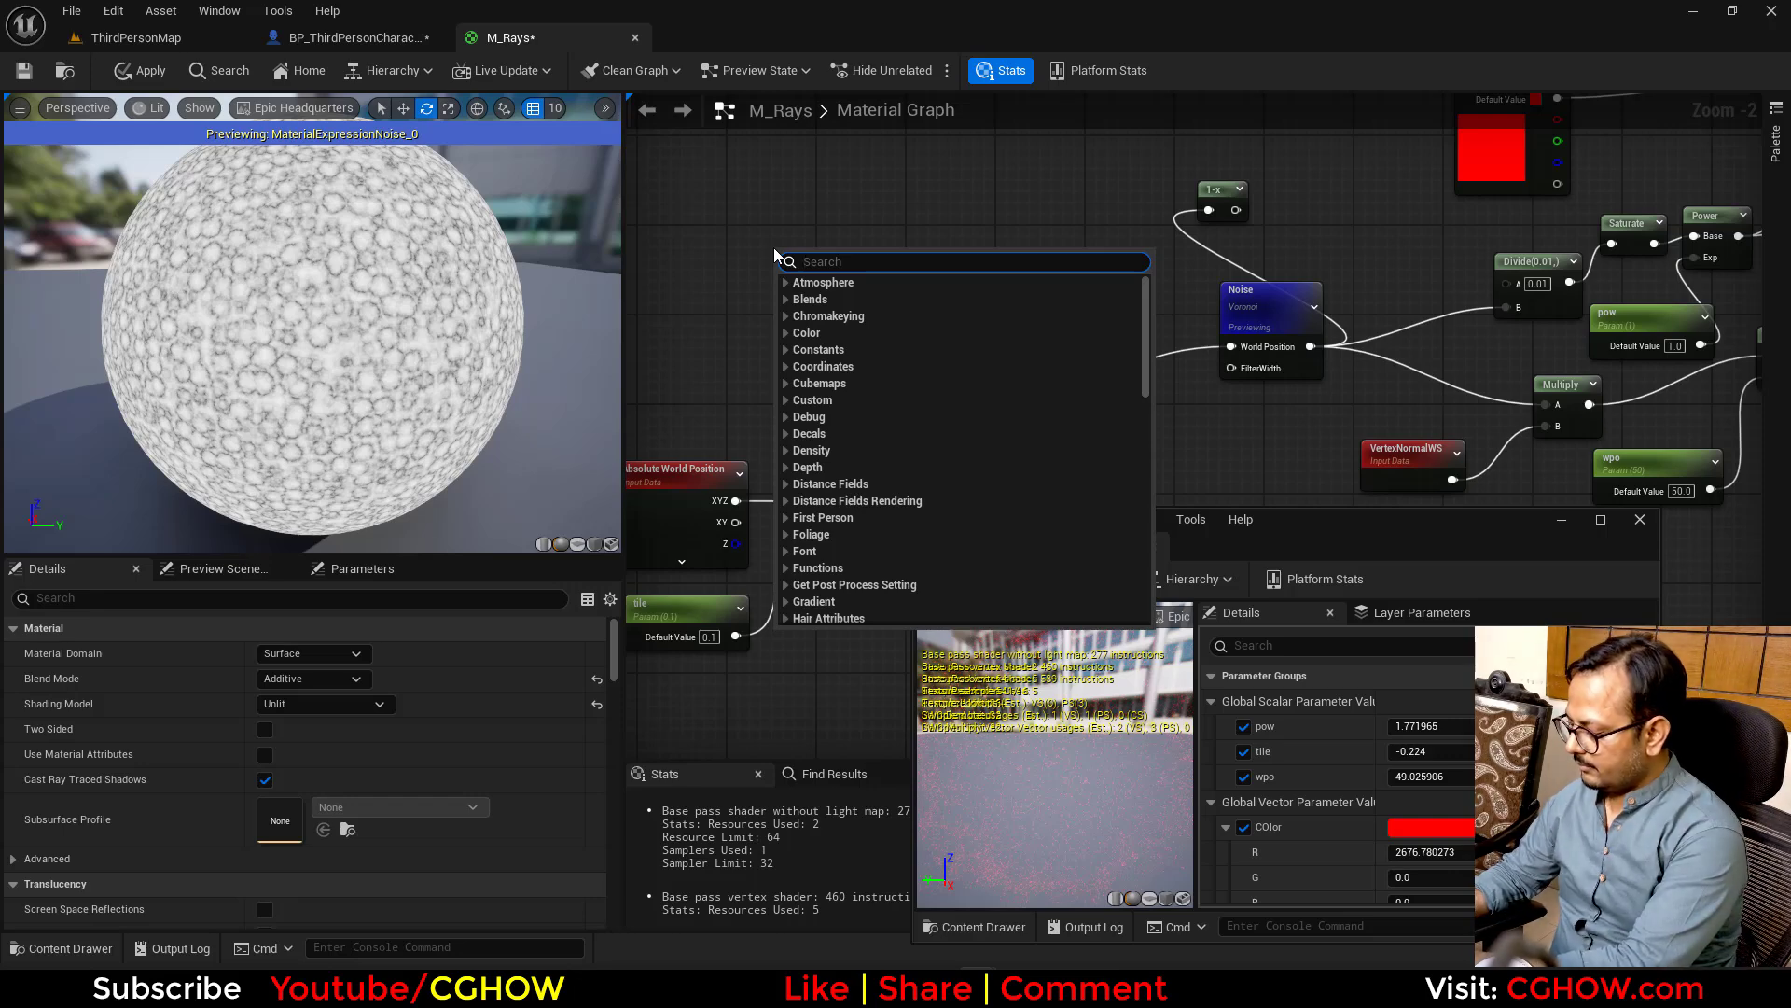
pyautogui.write('make3')
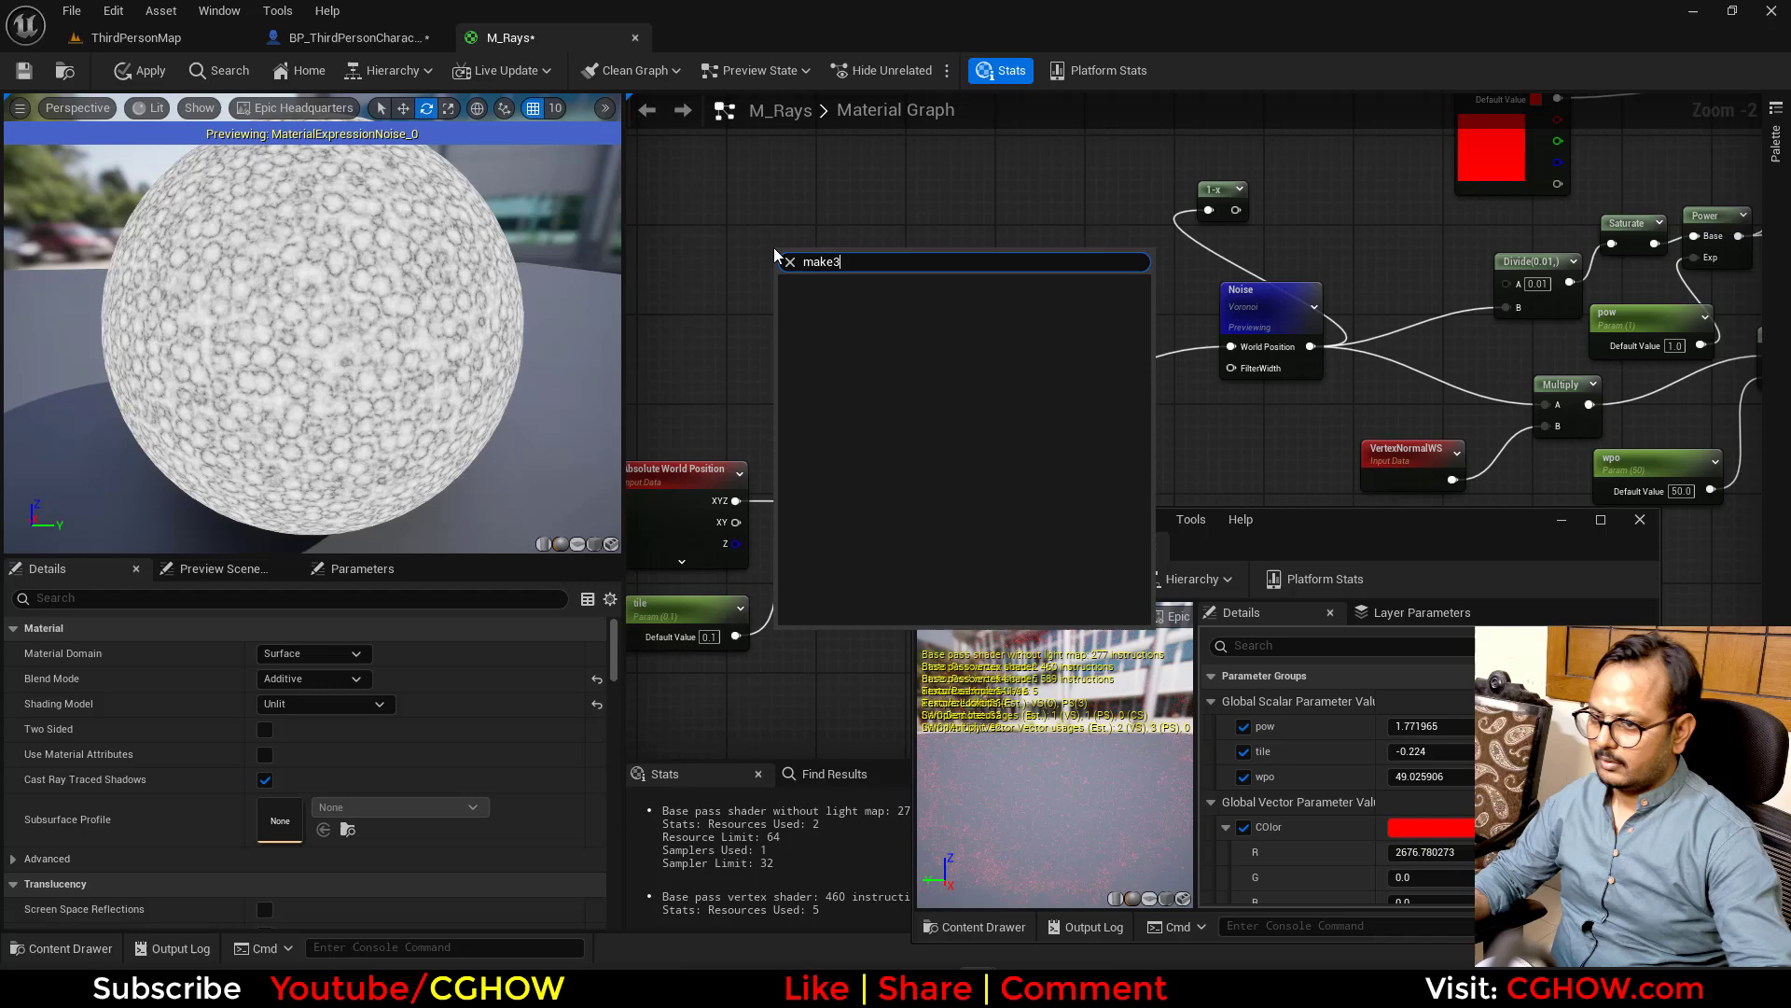
pyautogui.press('BackSpace')
pyautogui.click(939, 415)
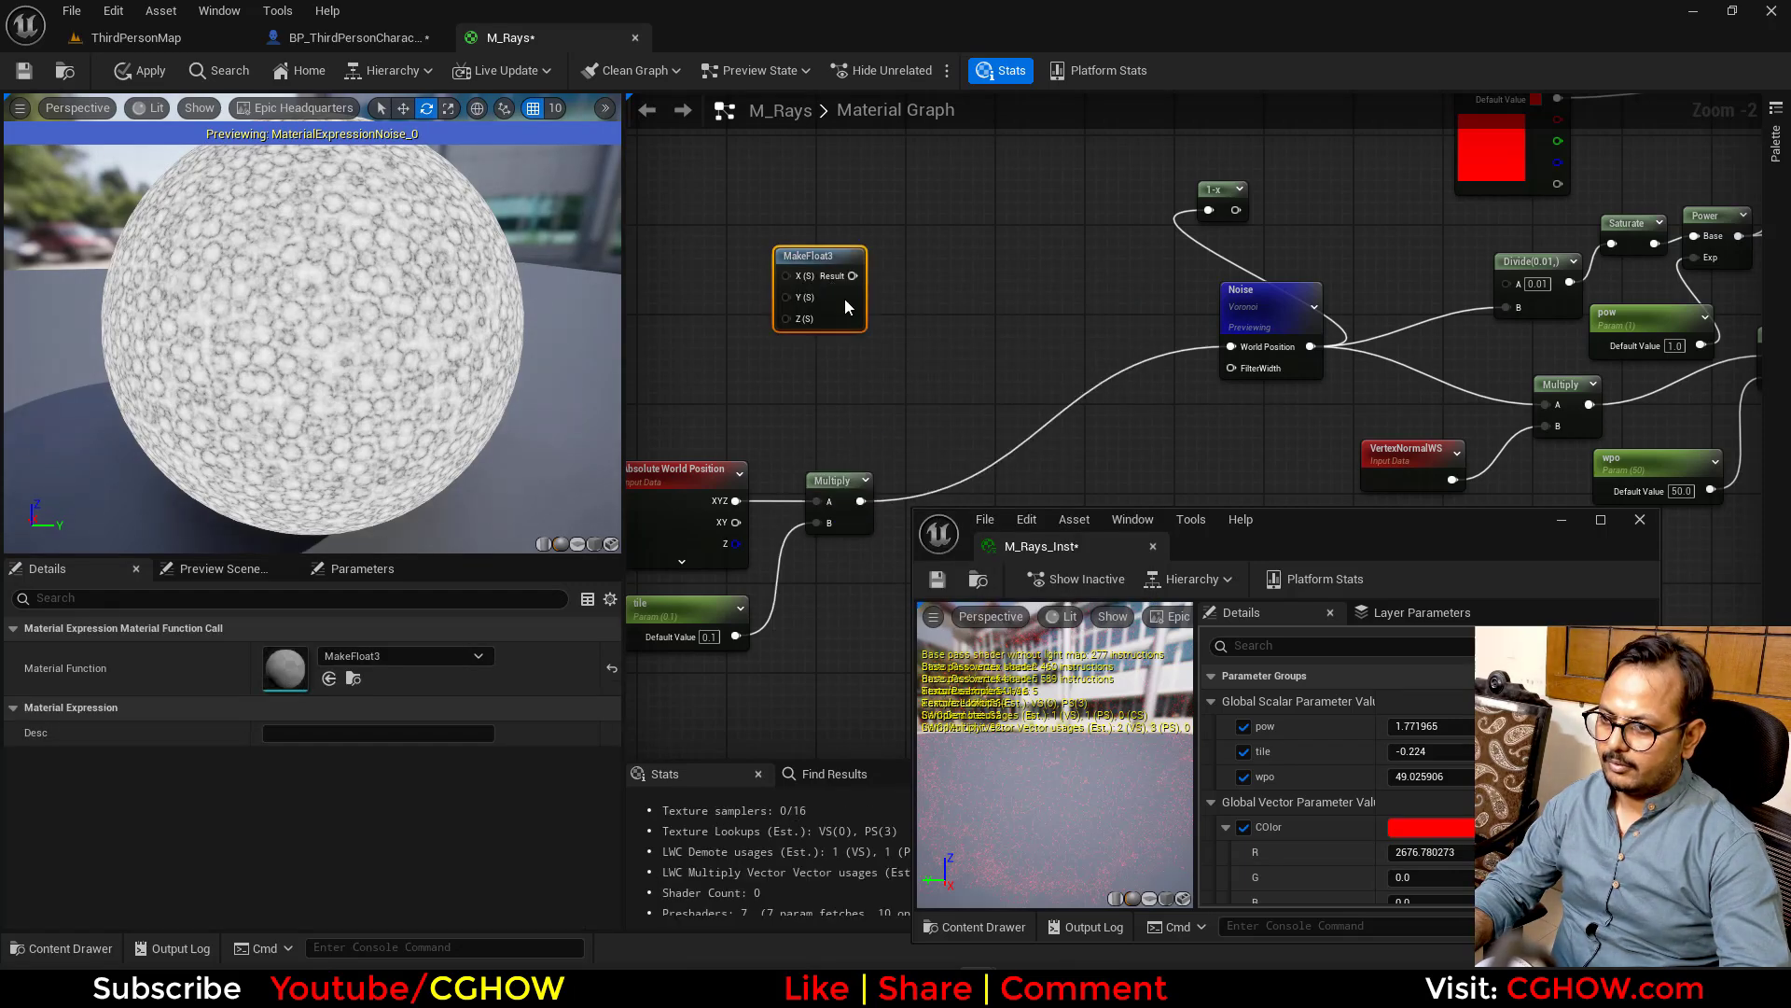
pyautogui.moveTo(846, 307)
pyautogui.mouseDown()
pyautogui.moveTo(1269, 368)
pyautogui.moveTo(1253, 350)
pyautogui.mouseUp()
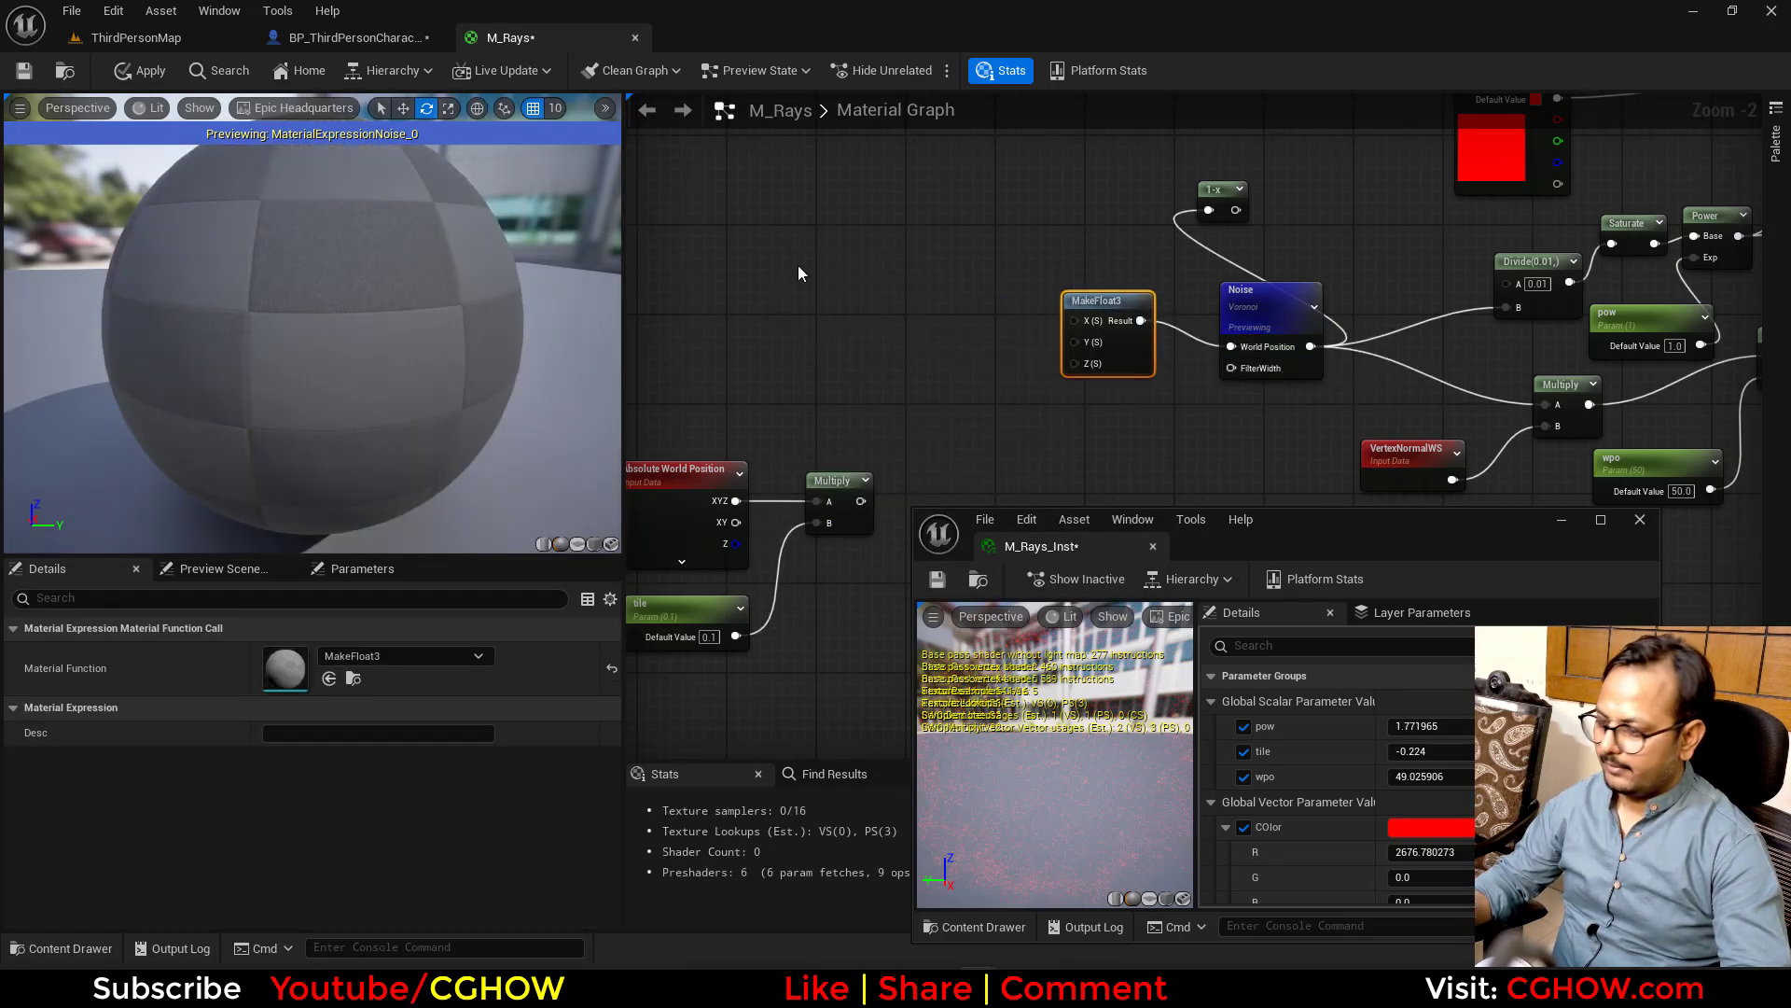
pyautogui.rightClick(798, 264)
pyautogui.write('break')
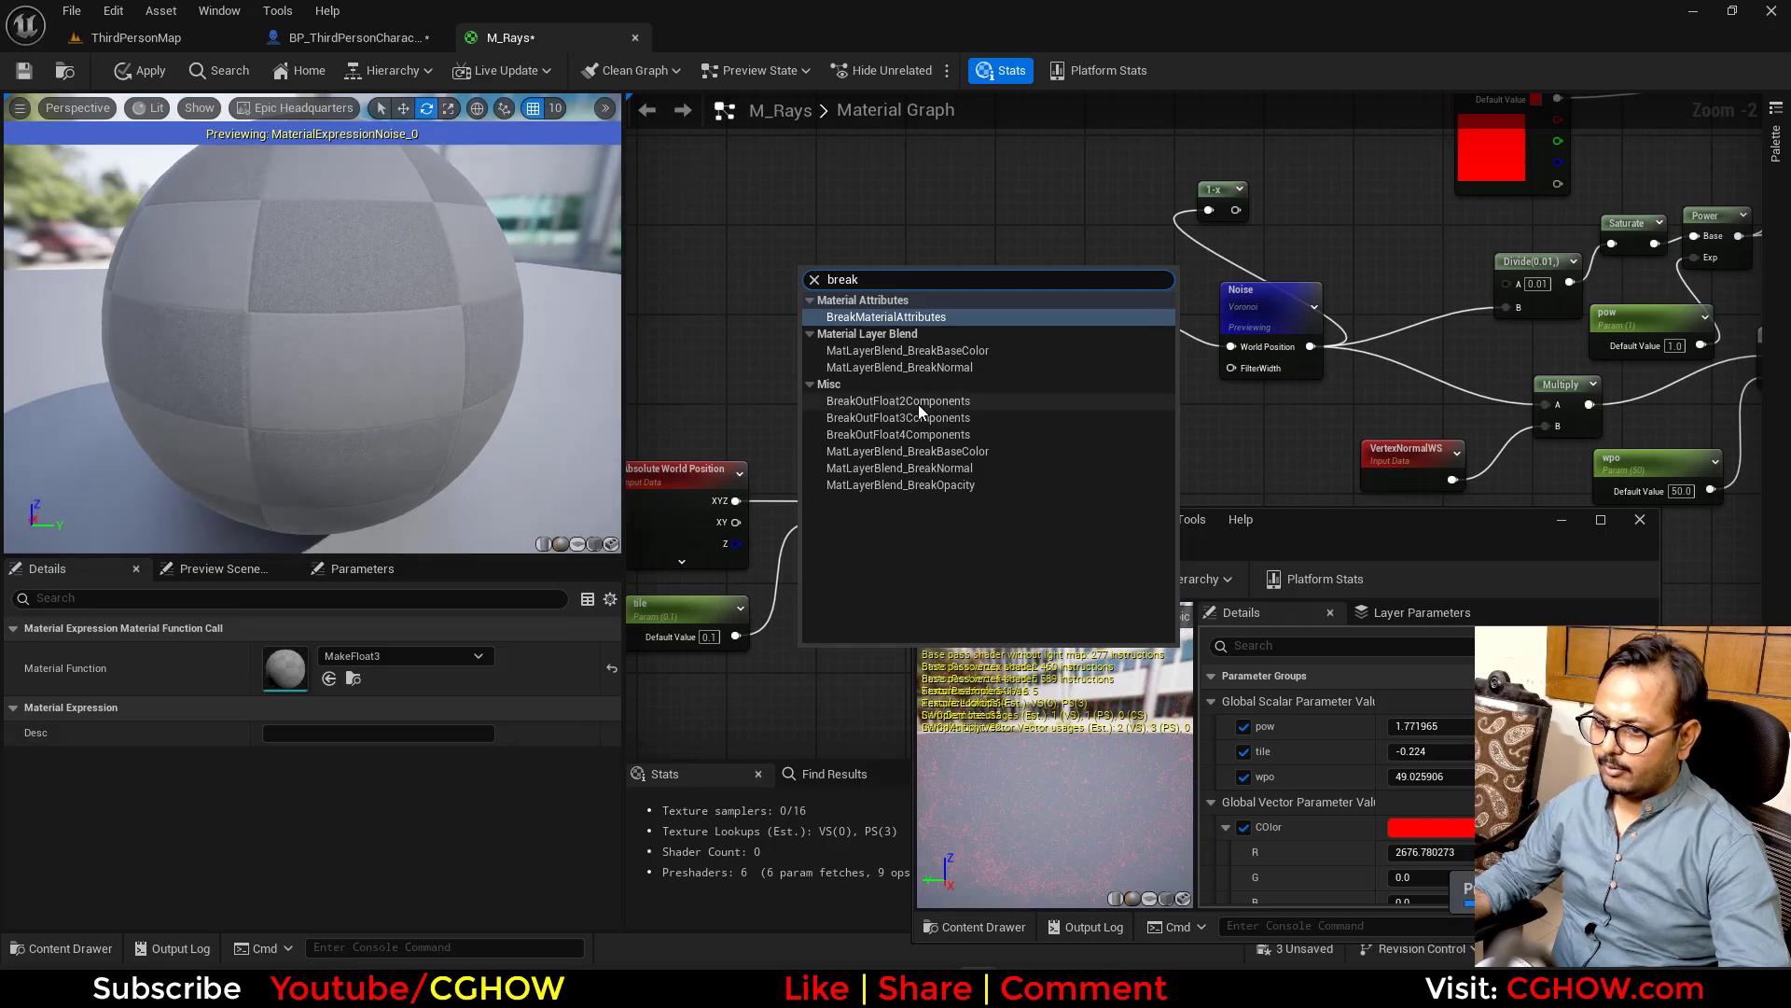
pyautogui.click(910, 400)
pyautogui.moveTo(937, 293)
pyautogui.mouseDown()
pyautogui.moveTo(1075, 321)
pyautogui.moveTo(934, 314)
pyautogui.mouseUp()
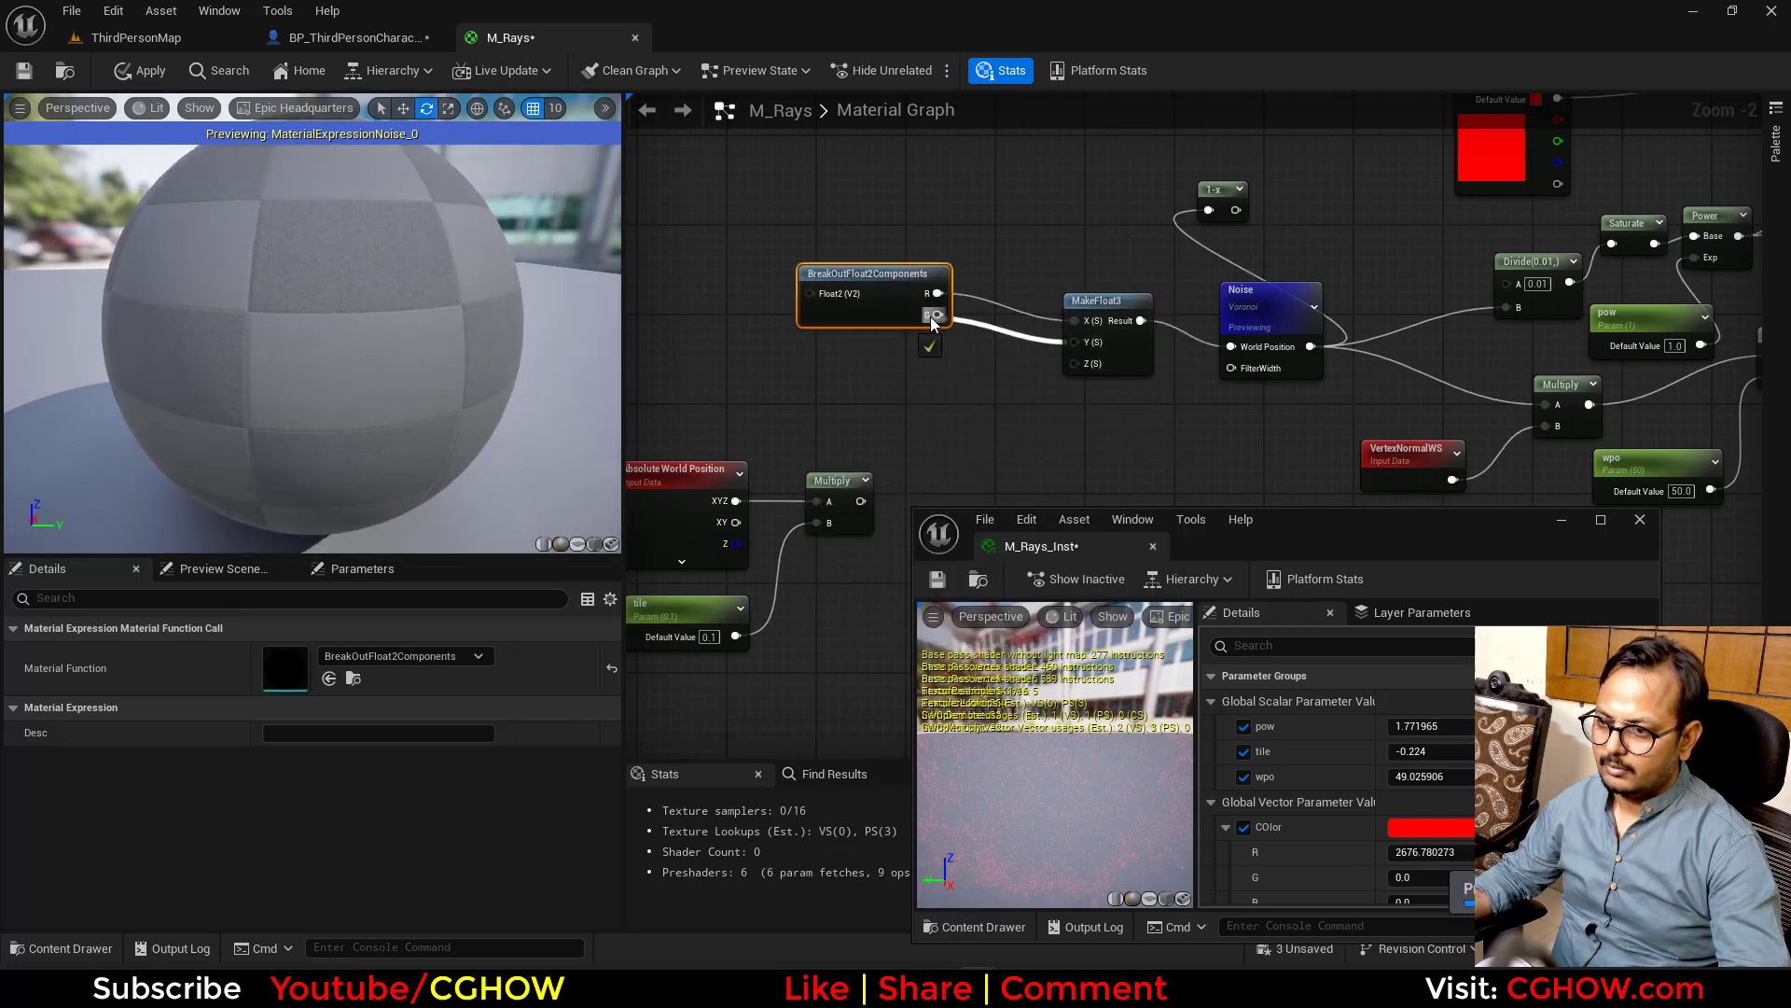
pyautogui.moveTo(807, 296); pyautogui.dragTo(973, 303, button='right')
# Multiply a TexCoord node by tile to drive the breakout, then apply M_Rays
pyautogui.click(795, 323)
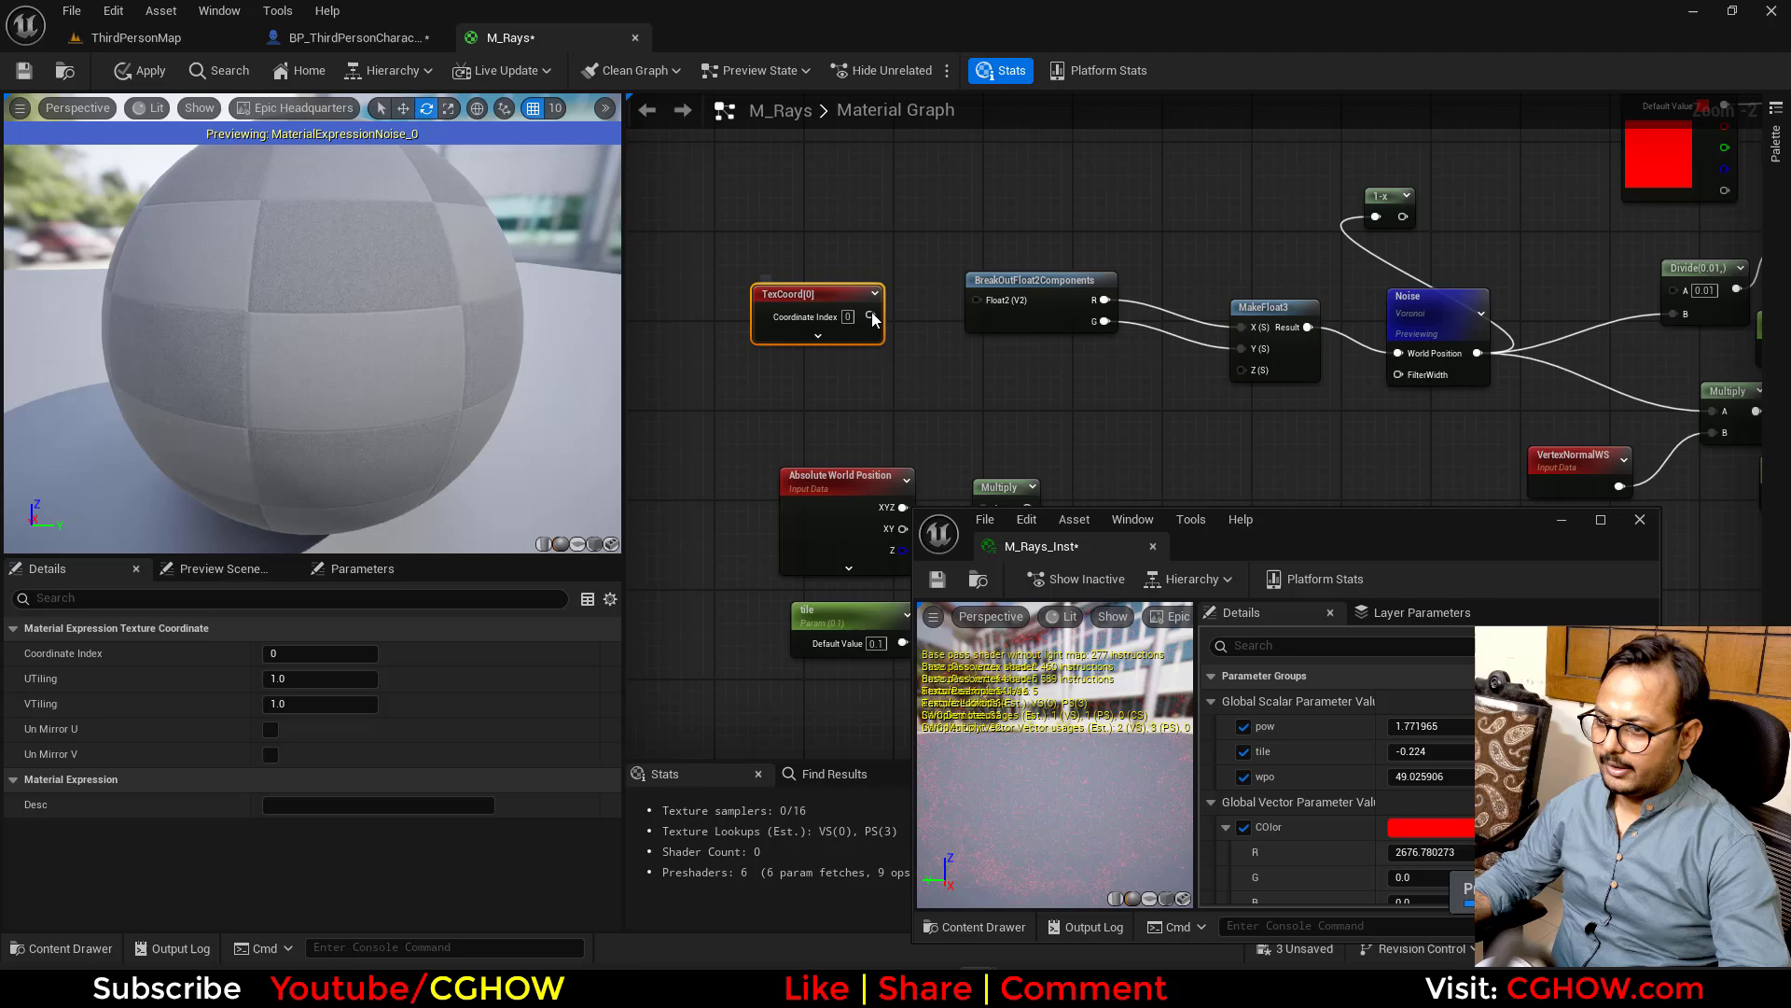
pyautogui.moveTo(862, 318); pyautogui.dragTo(821, 229, button='right')
pyautogui.moveTo(821, 228)
pyautogui.mouseDown()
pyautogui.moveTo(945, 409)
pyautogui.moveTo(943, 212)
pyautogui.moveTo(1052, 250)
pyautogui.mouseUp()
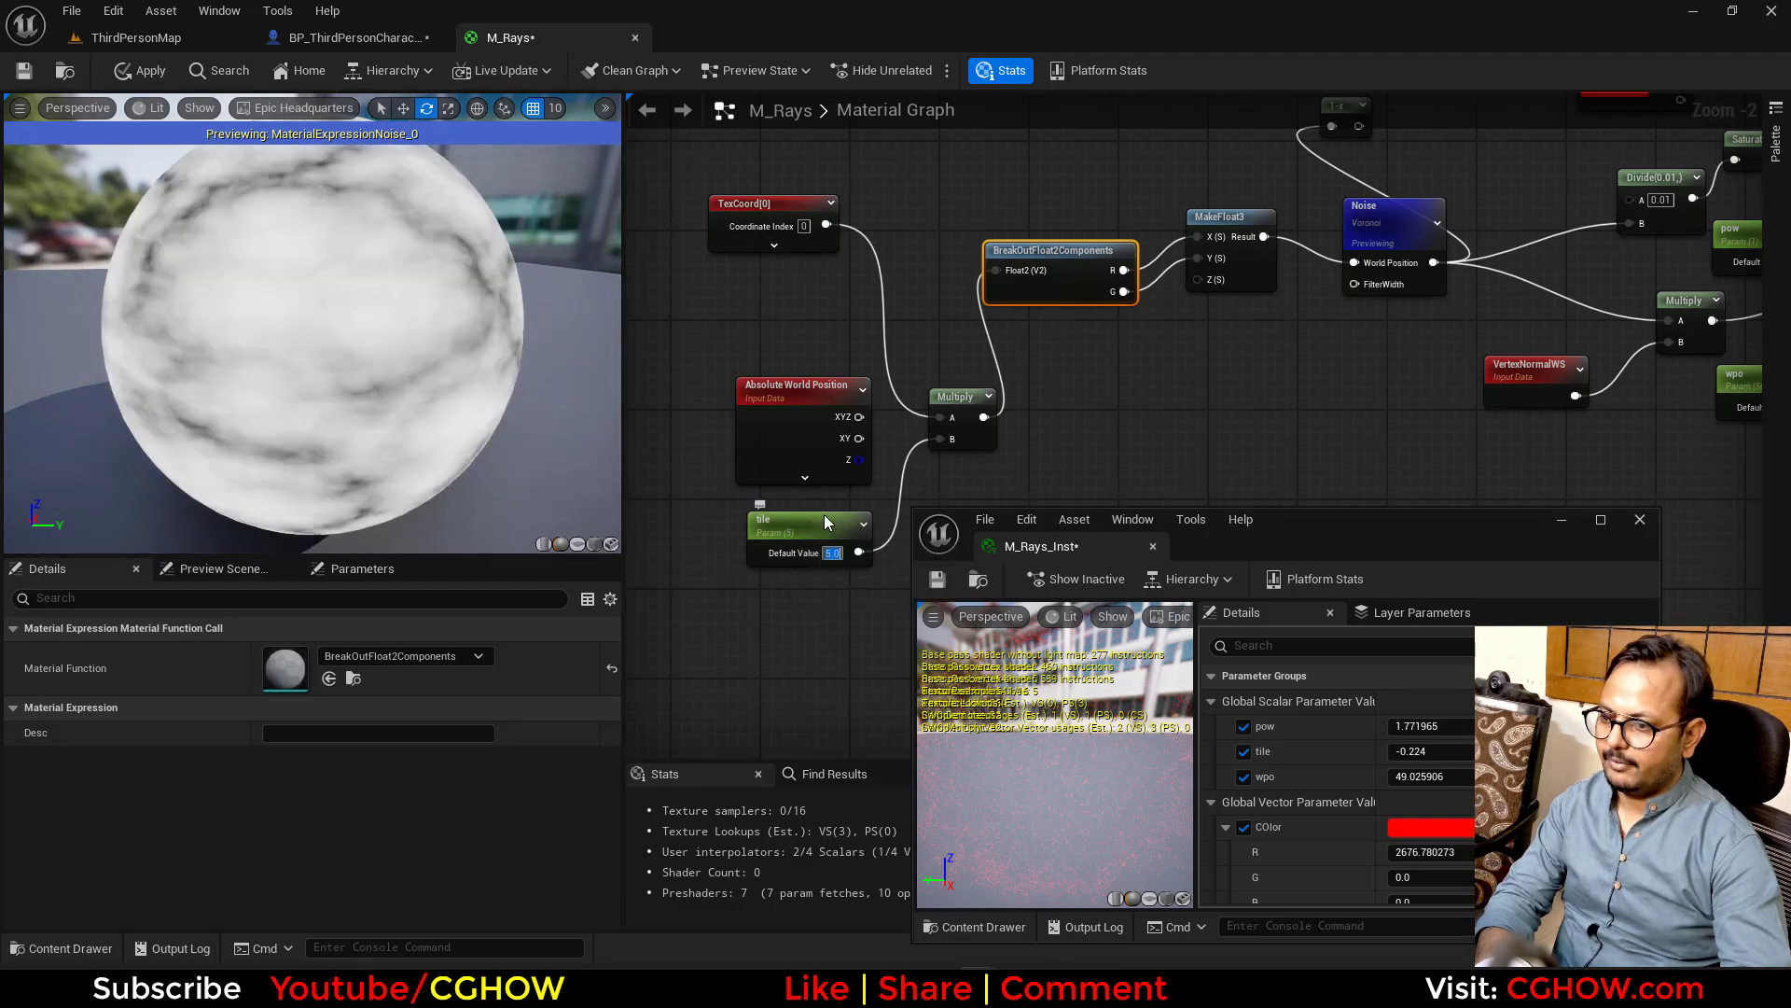
pyautogui.moveTo(798, 537); pyautogui.dragTo(760, 348)
pyautogui.moveTo(812, 434); pyautogui.dragTo(712, 524)
pyautogui.scroll(-1, 971, 449)
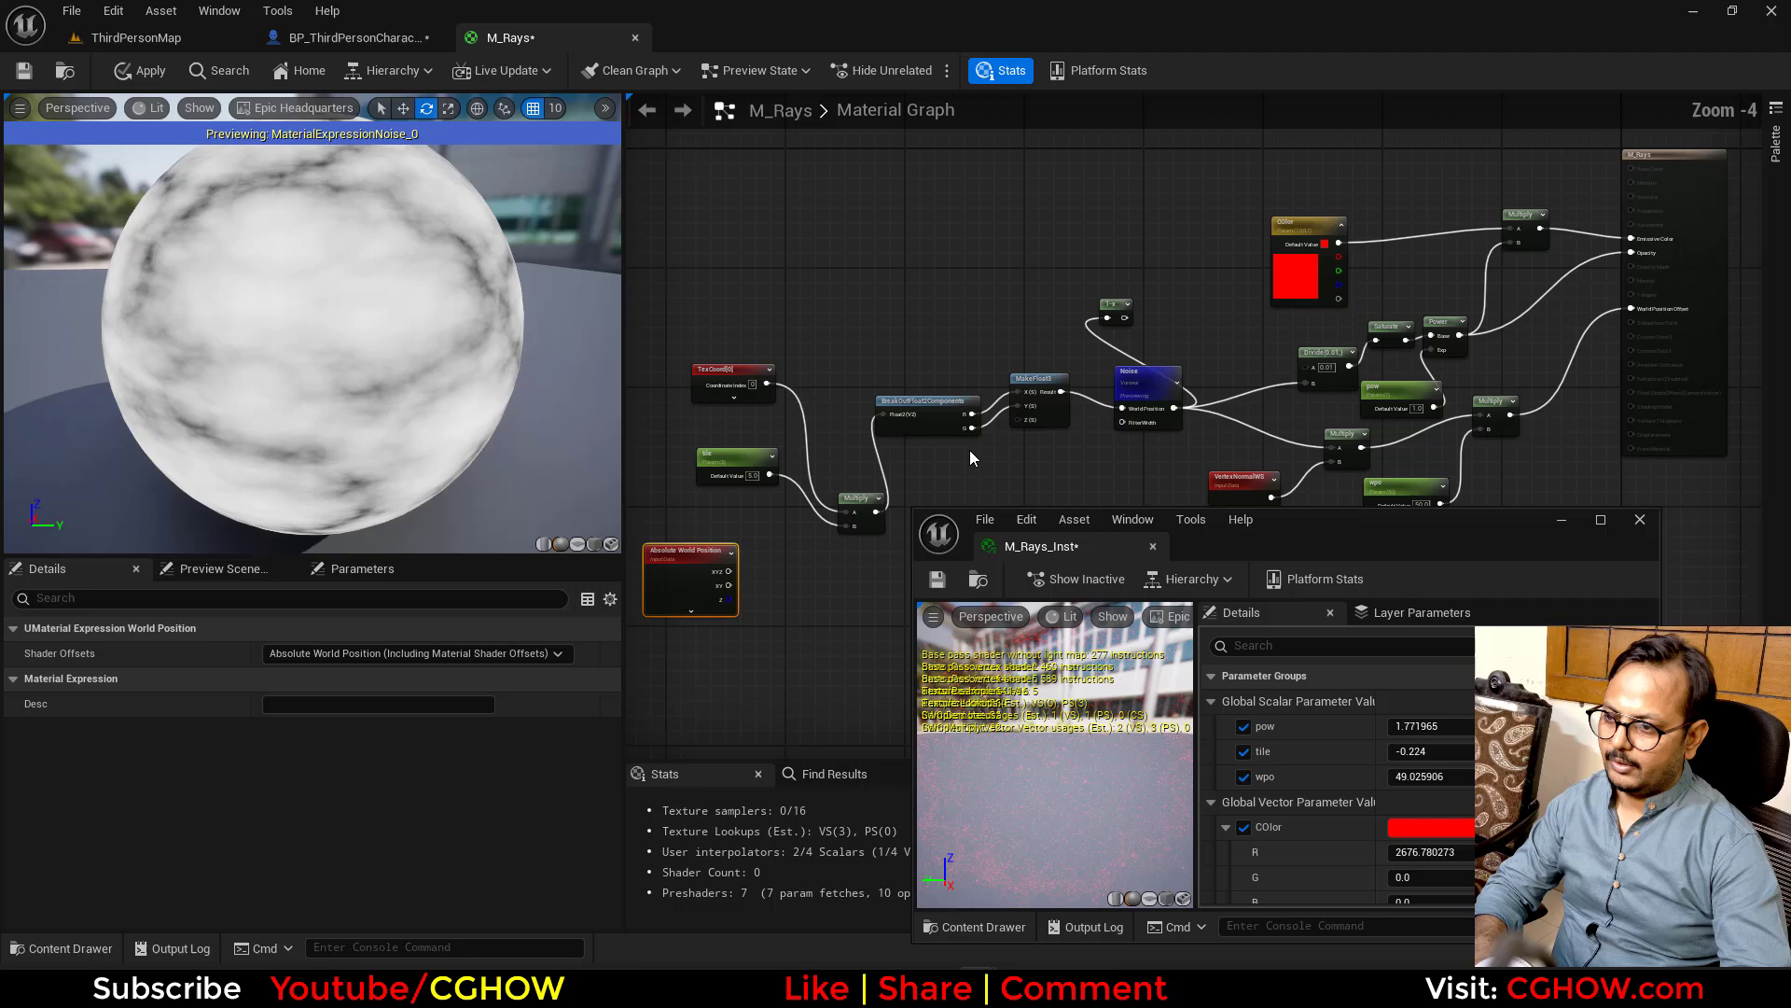
pyautogui.scroll(-1, 925, 381)
pyautogui.click(925, 380)
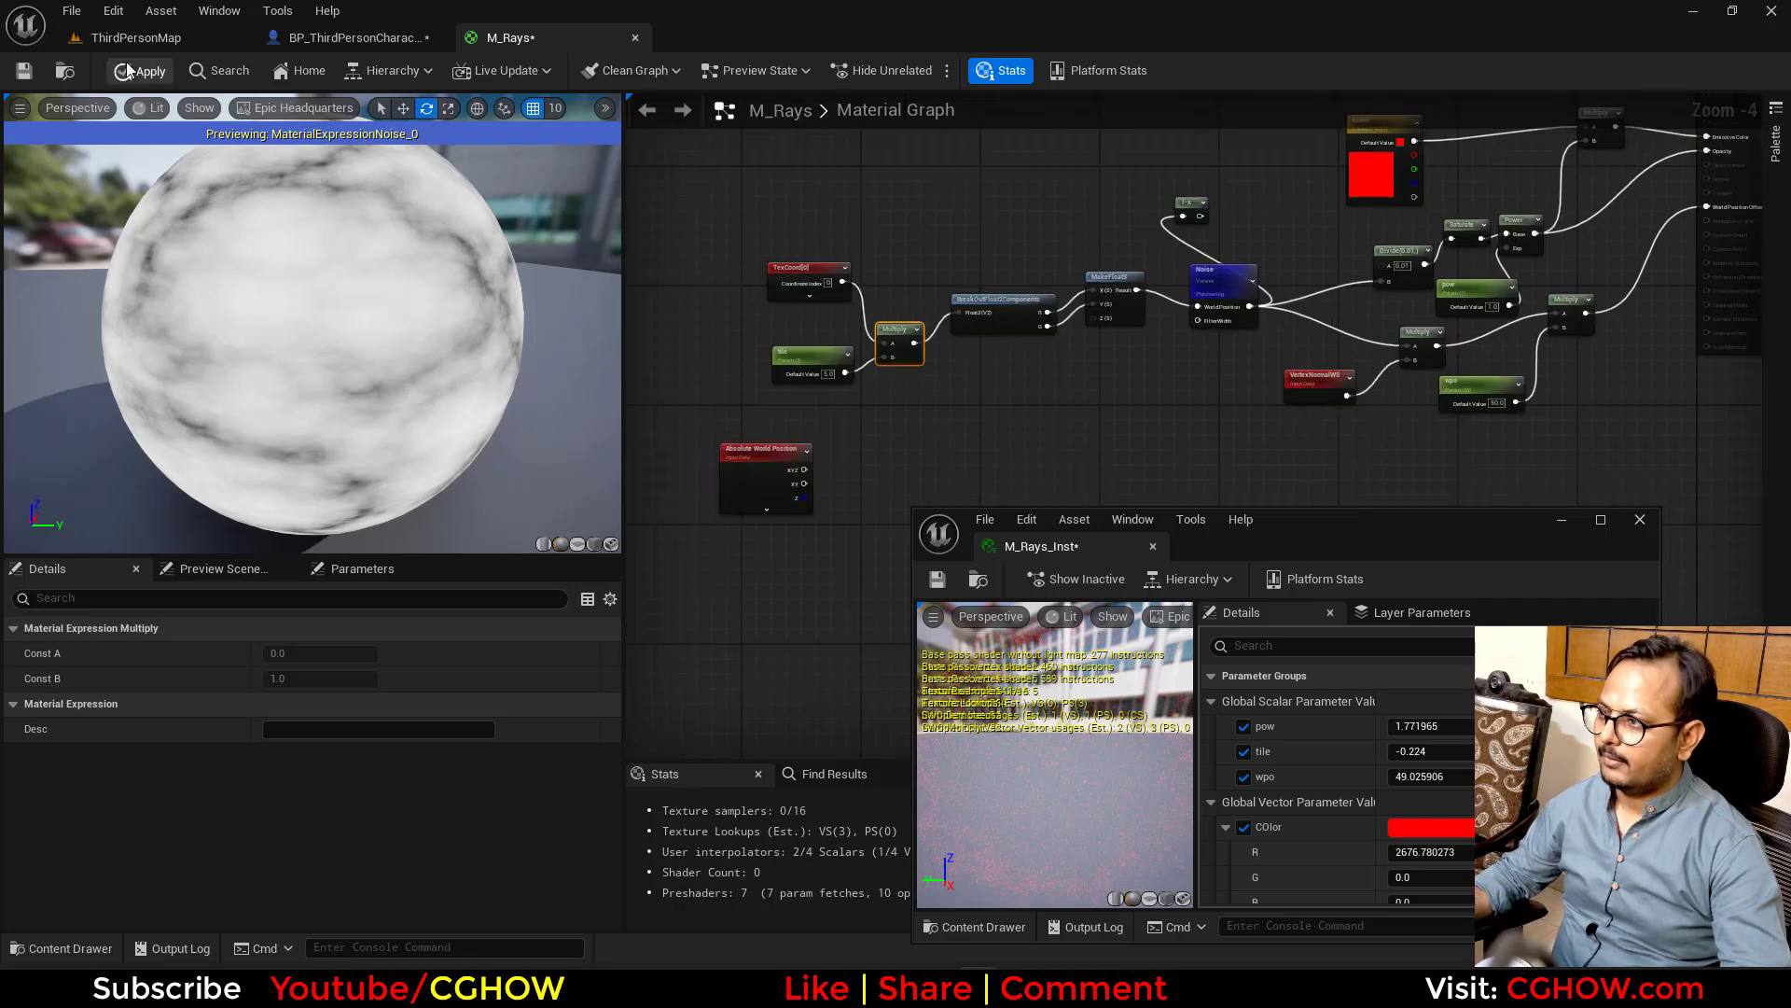
pyautogui.hotkey('ctrl', 's')
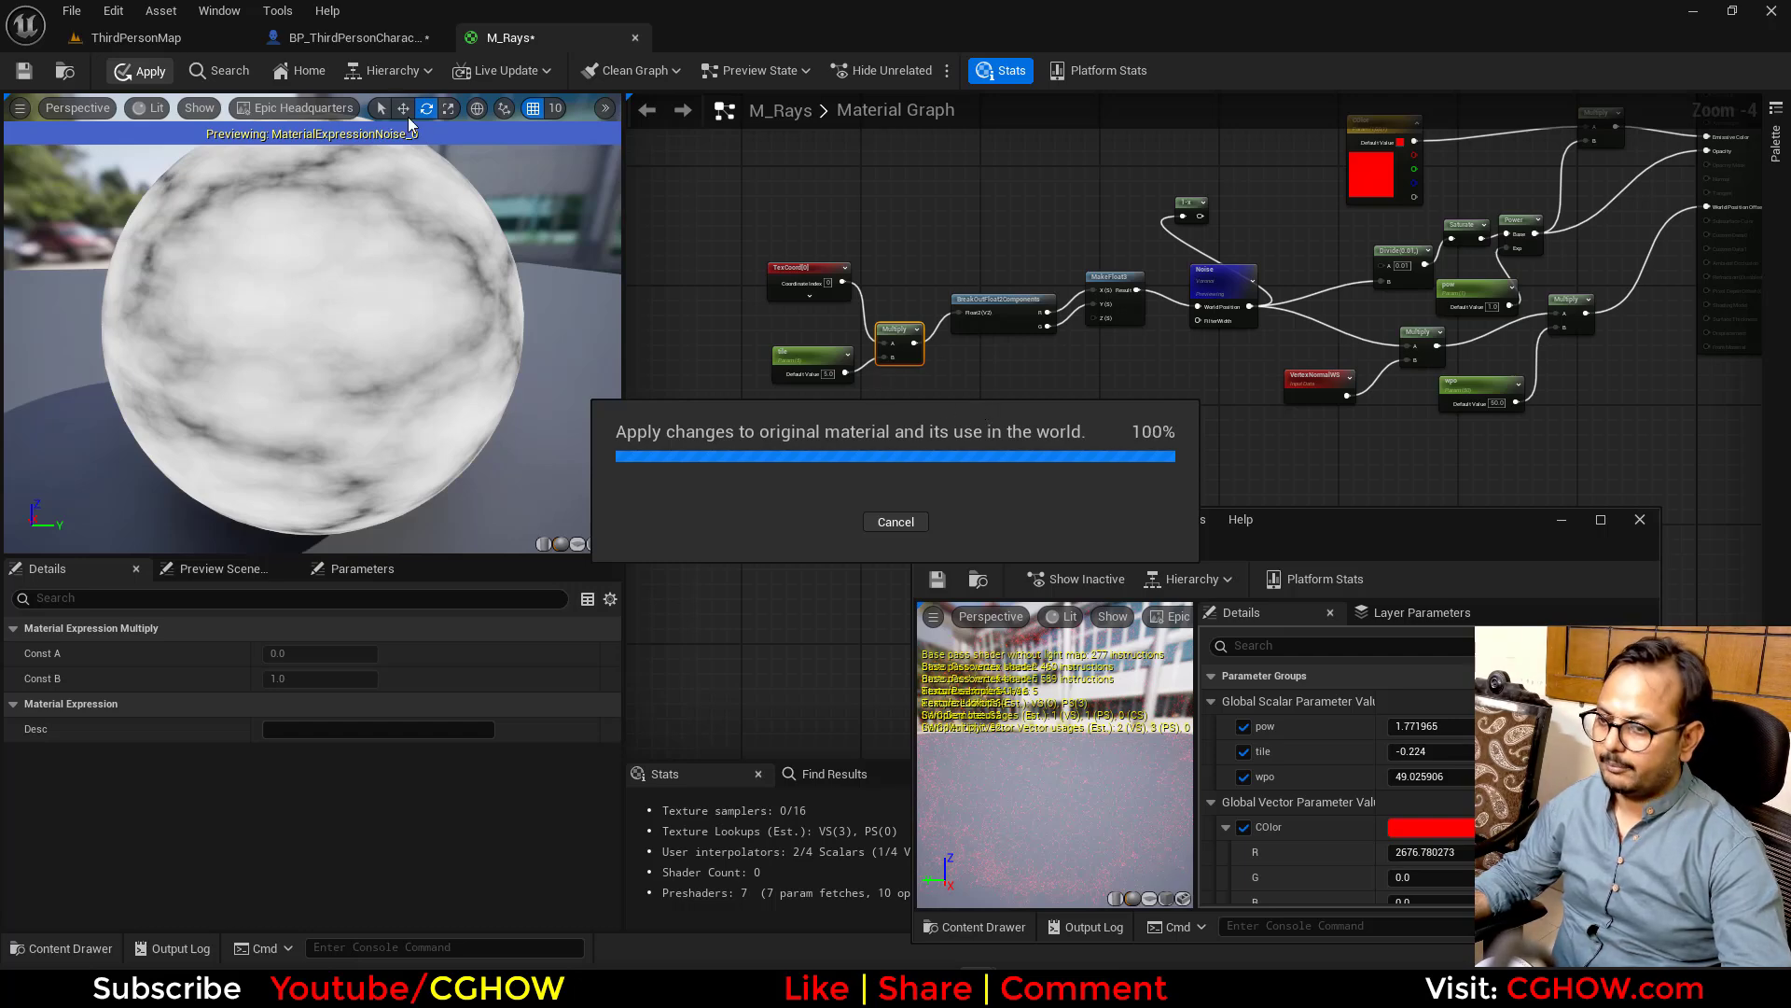
# Set M_Rays_Inst tile to 5, then drag it up to about 6.7
pyautogui.click(382, 37)
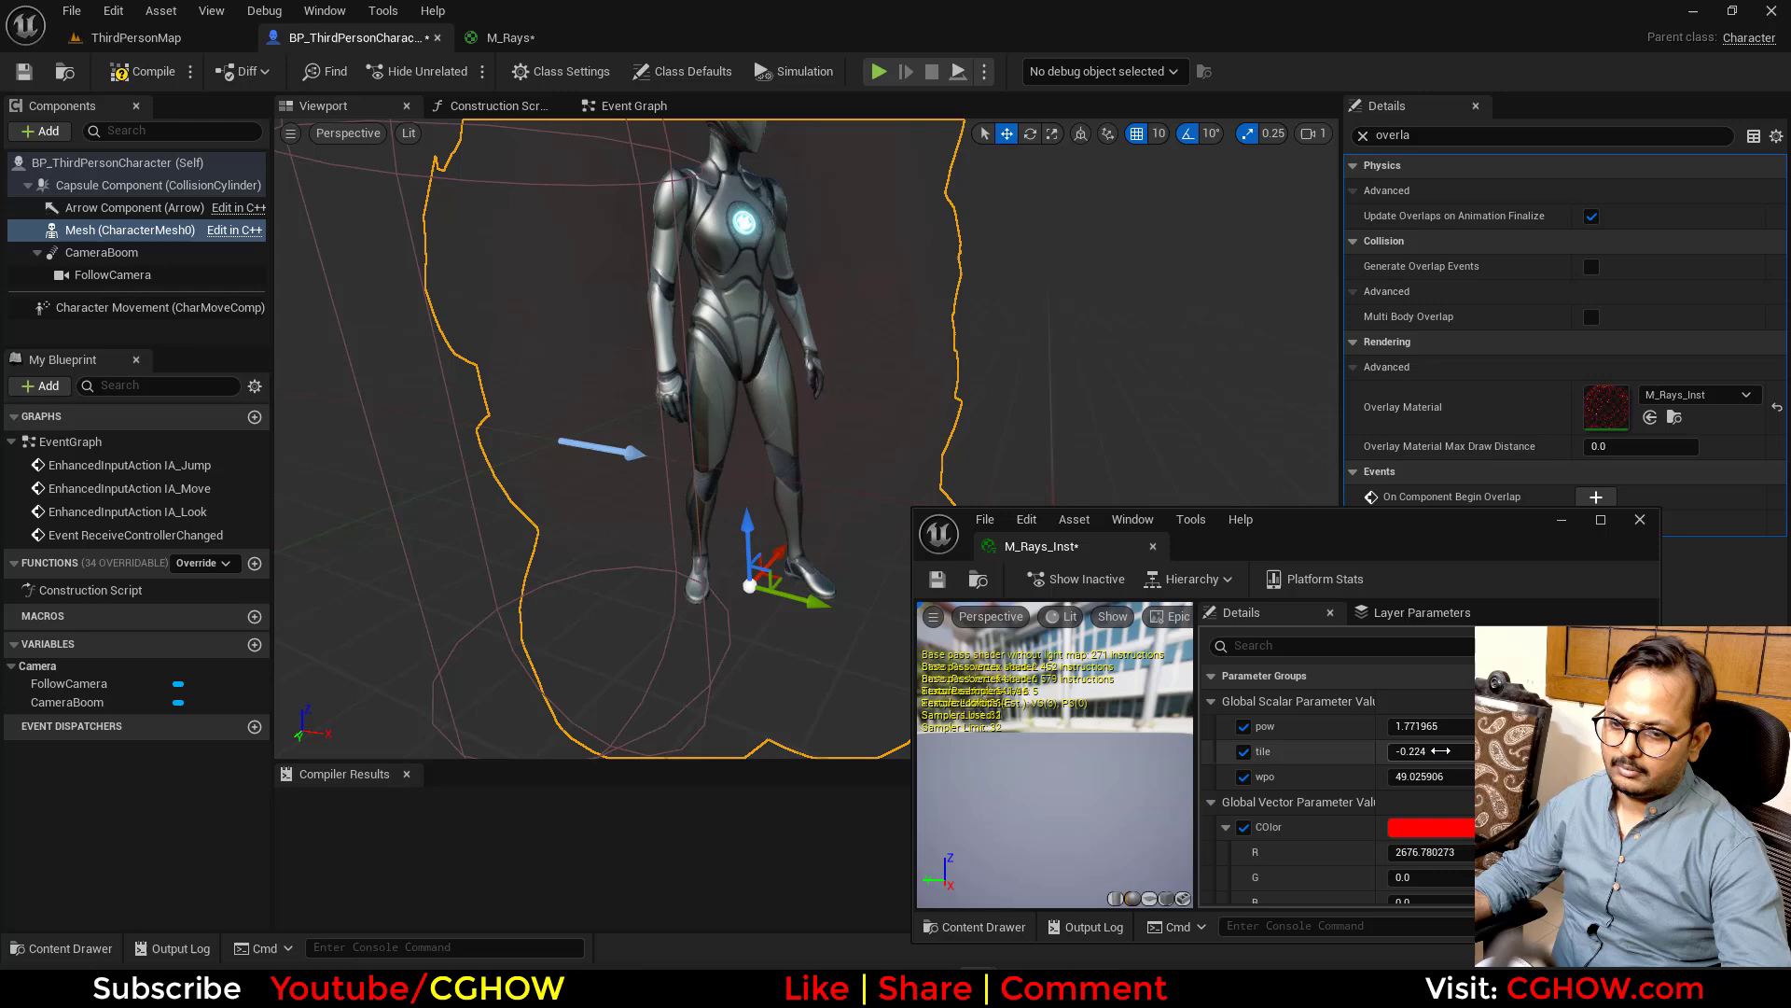
pyautogui.click(1439, 750)
pyautogui.write('5')
pyautogui.press('Return')
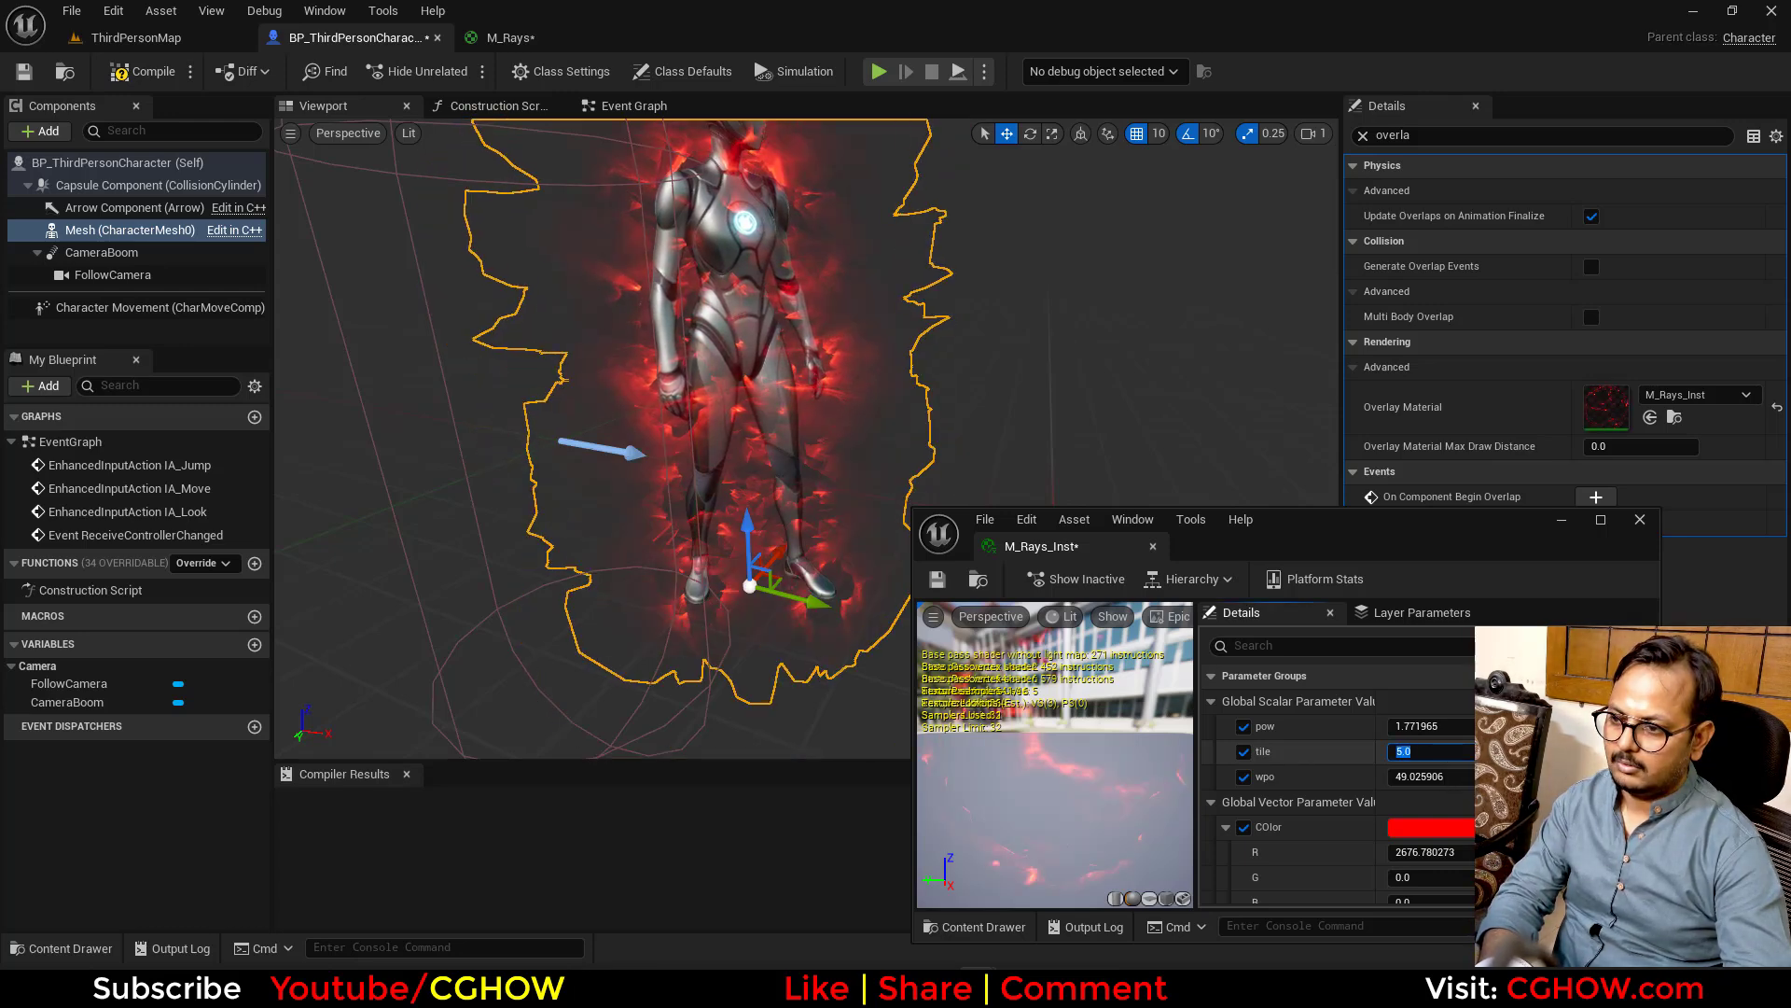
pyautogui.moveTo(1427, 750)
pyautogui.mouseDown()
pyautogui.moveTo(1462, 750)
pyautogui.moveTo(1414, 751)
pyautogui.moveTo(1470, 725)
pyautogui.moveTo(1456, 796)
pyautogui.moveTo(1463, 728)
pyautogui.mouseUp()
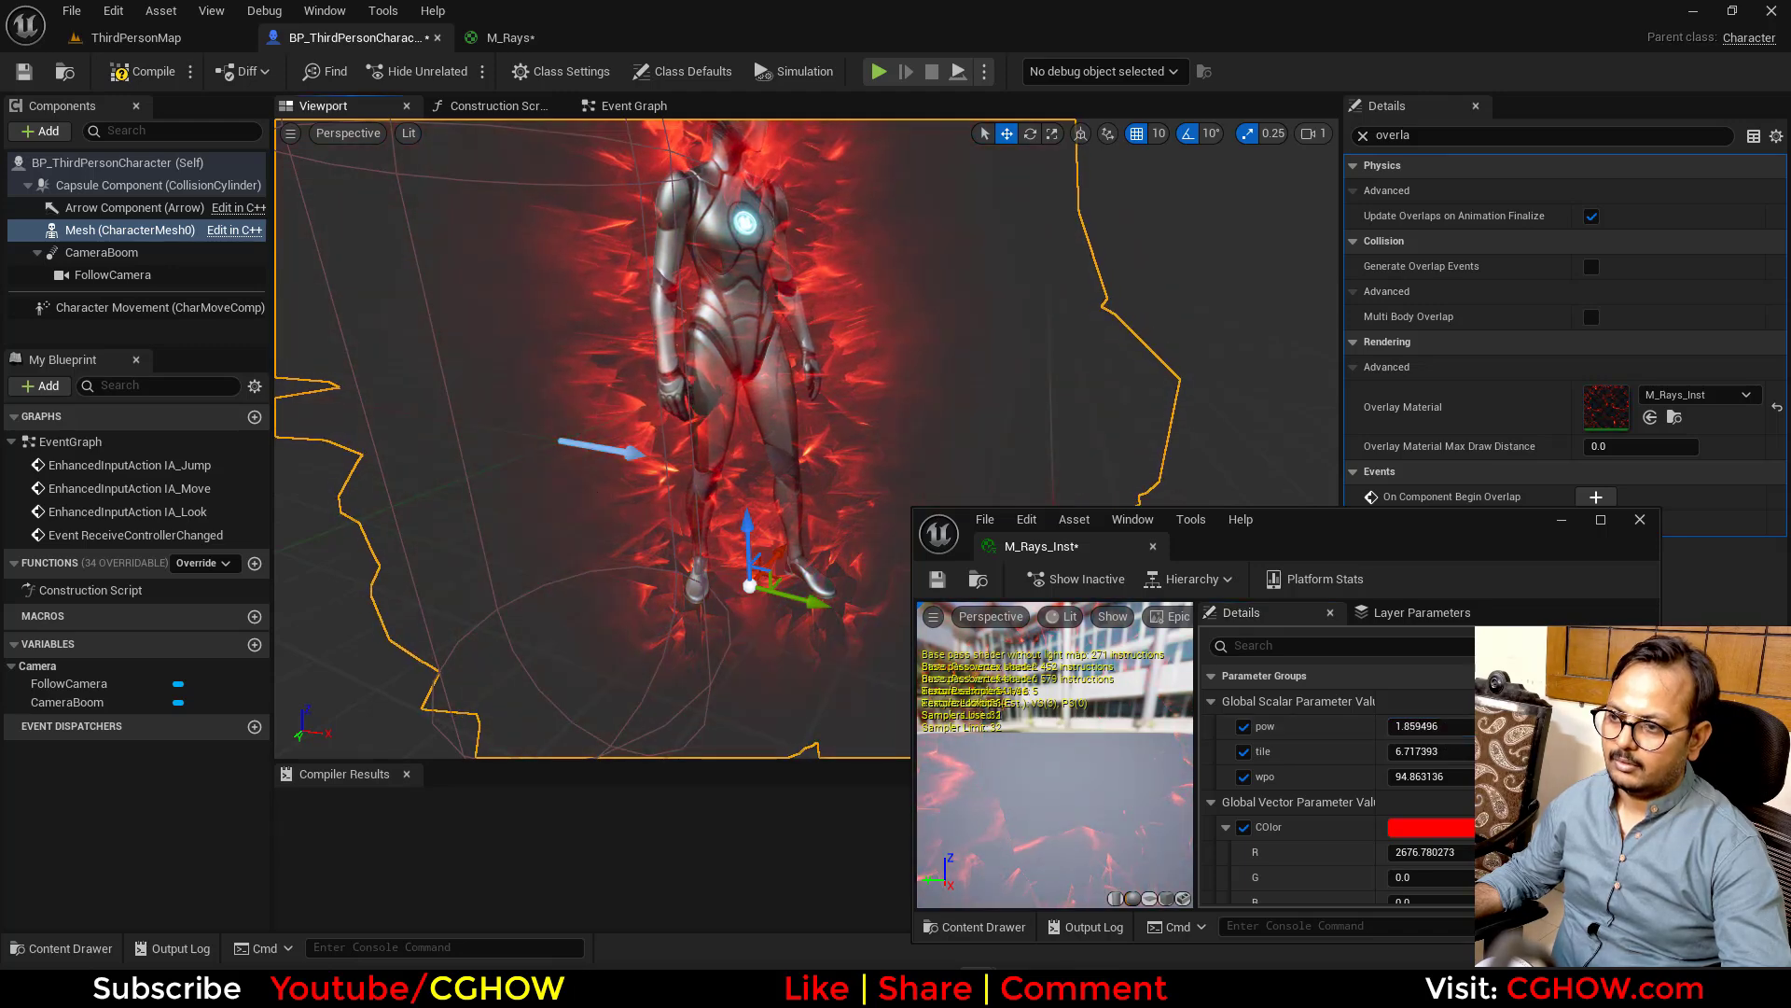
pyautogui.scroll(-3, 979, 382)
pyautogui.scroll(-2, 978, 382)
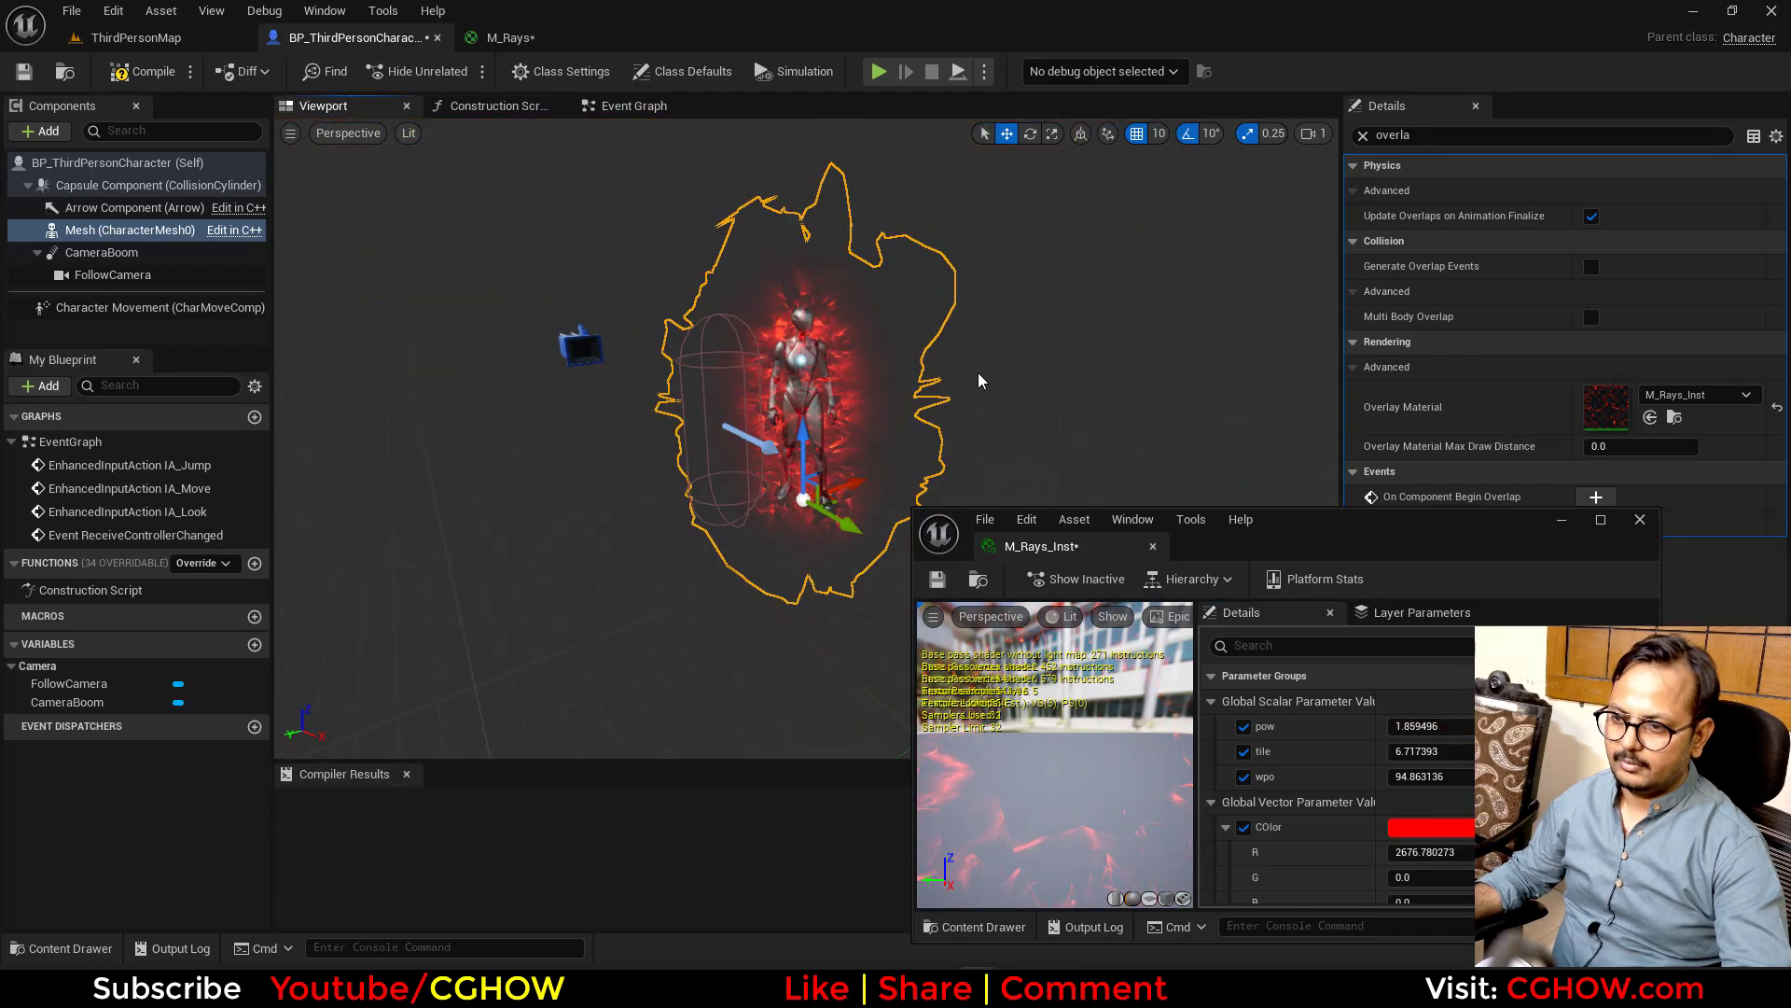
pyautogui.moveTo(978, 381); pyautogui.dragTo(896, 385)
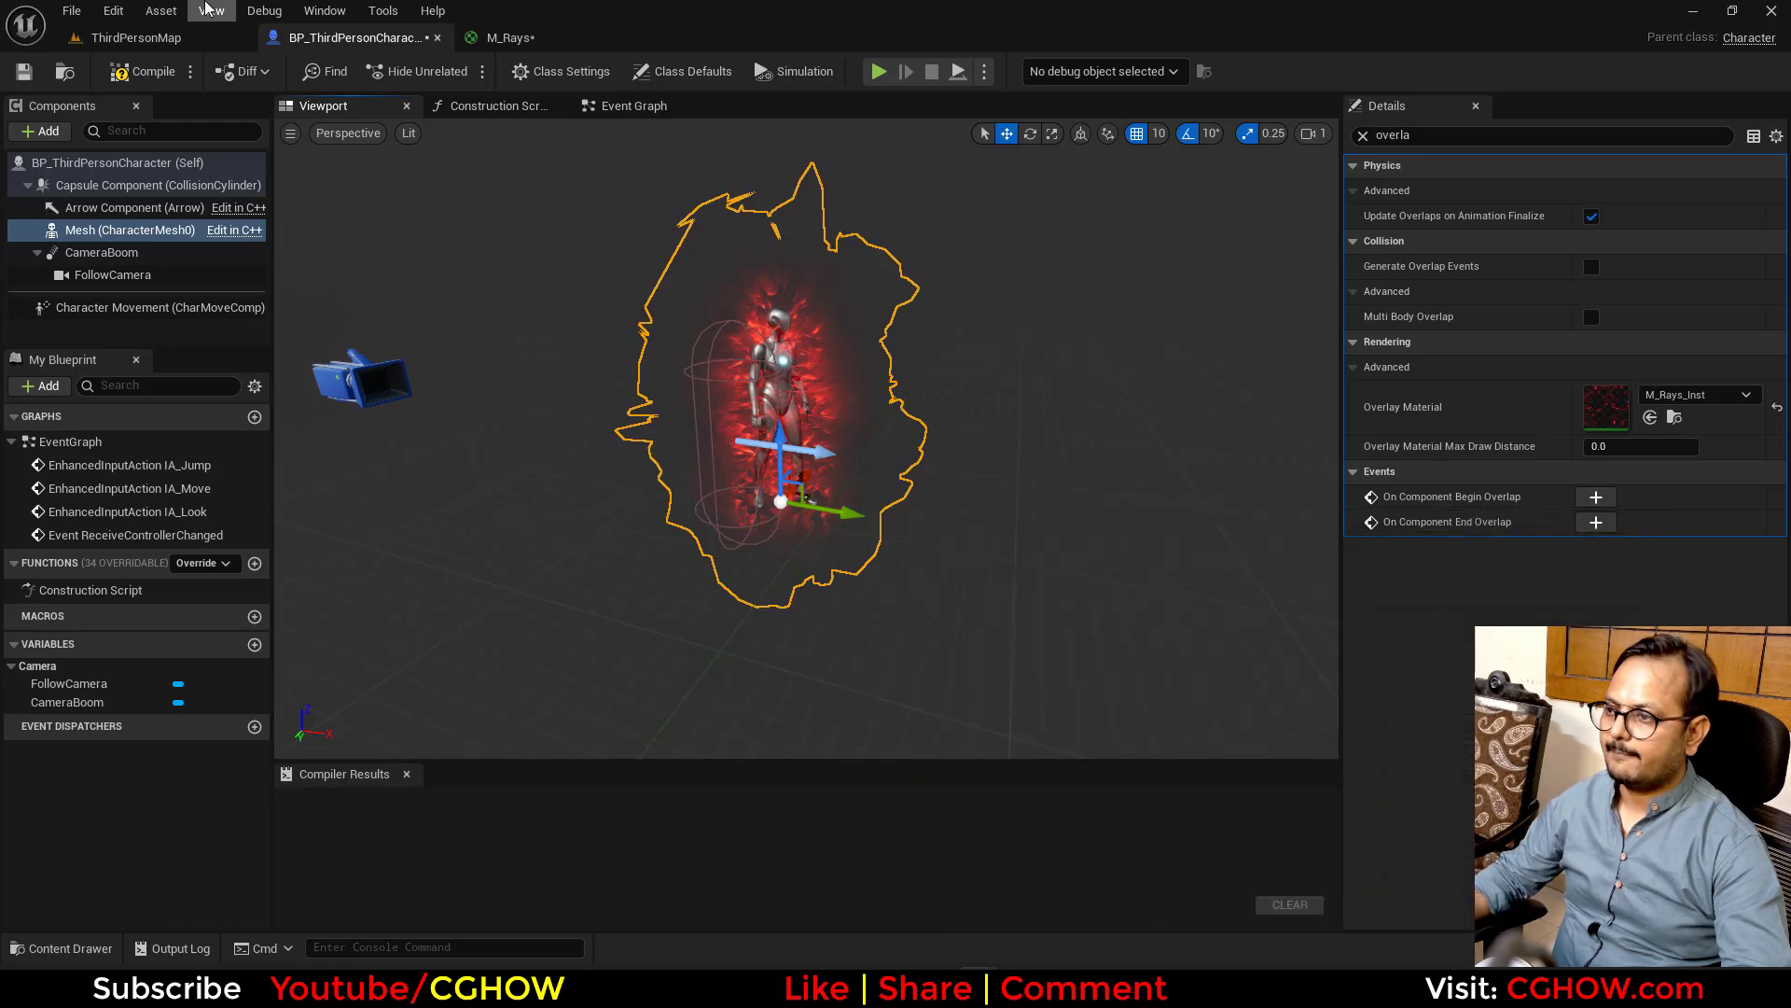
# Play-test the level once with the red-rayed mannequin
pyautogui.click(154, 37)
pyautogui.click(462, 71)
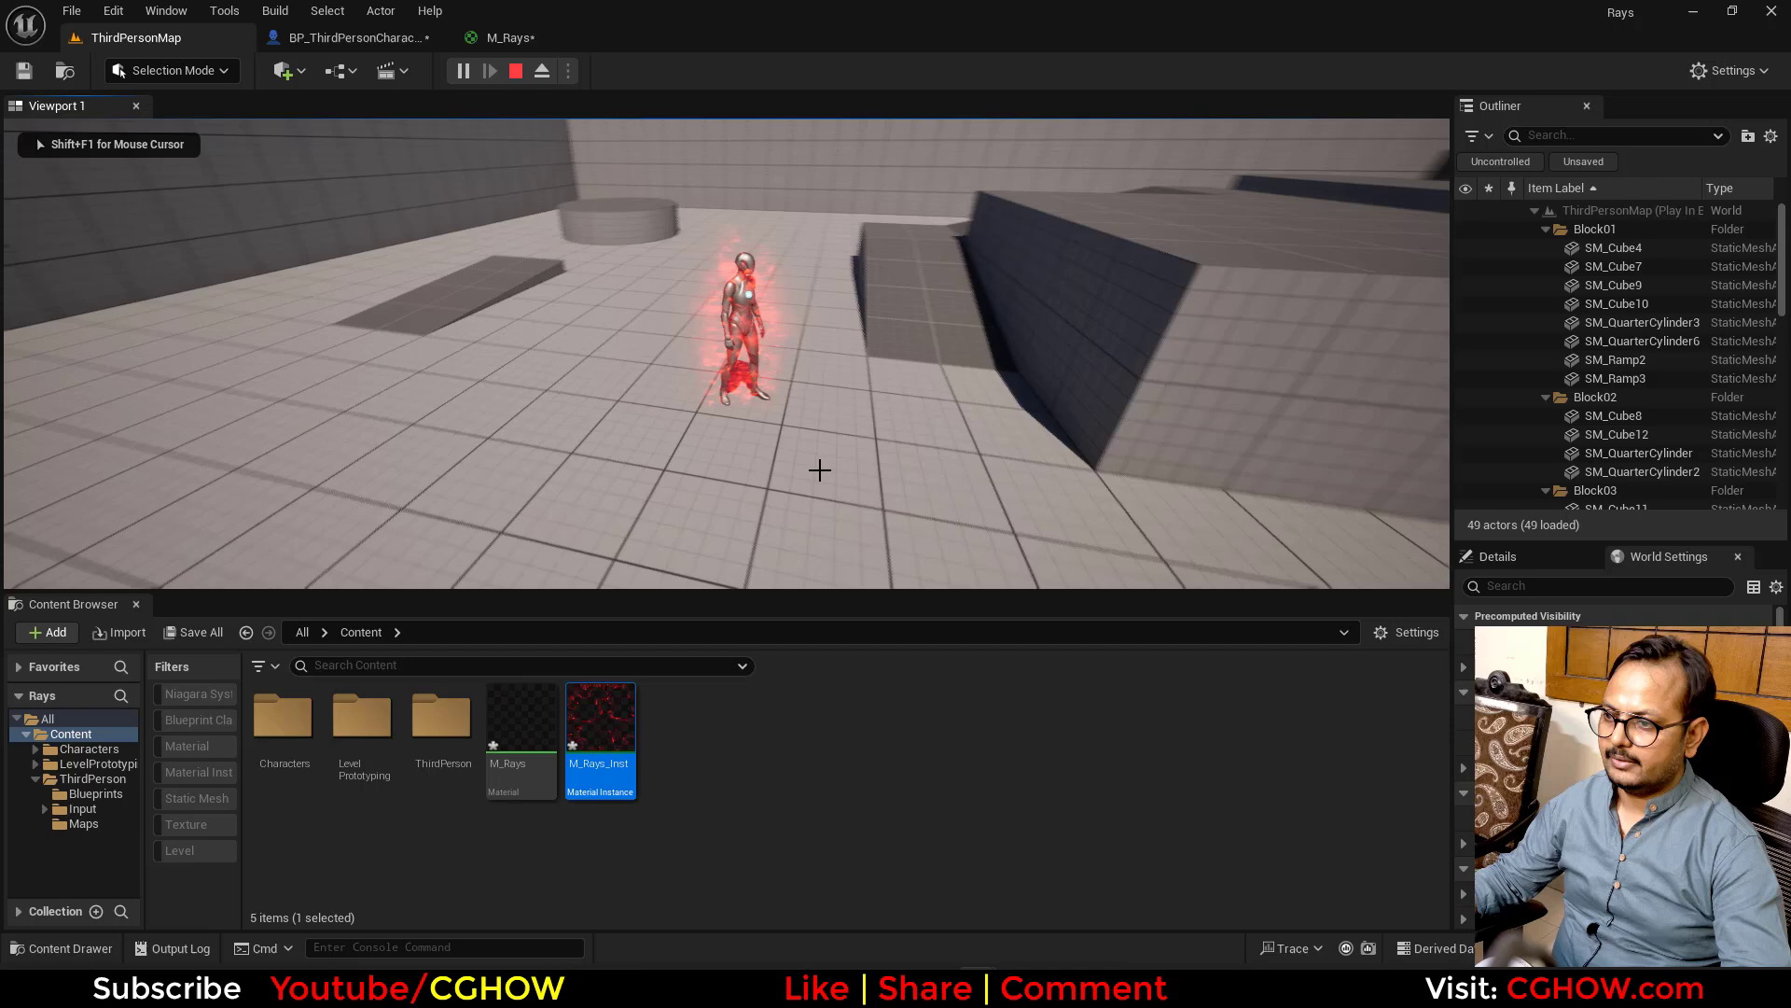
pyautogui.press('Escape')
# Collapse the Block Outliner folders and select the DirectionalLight to view its properties
pyautogui.click(1546, 228)
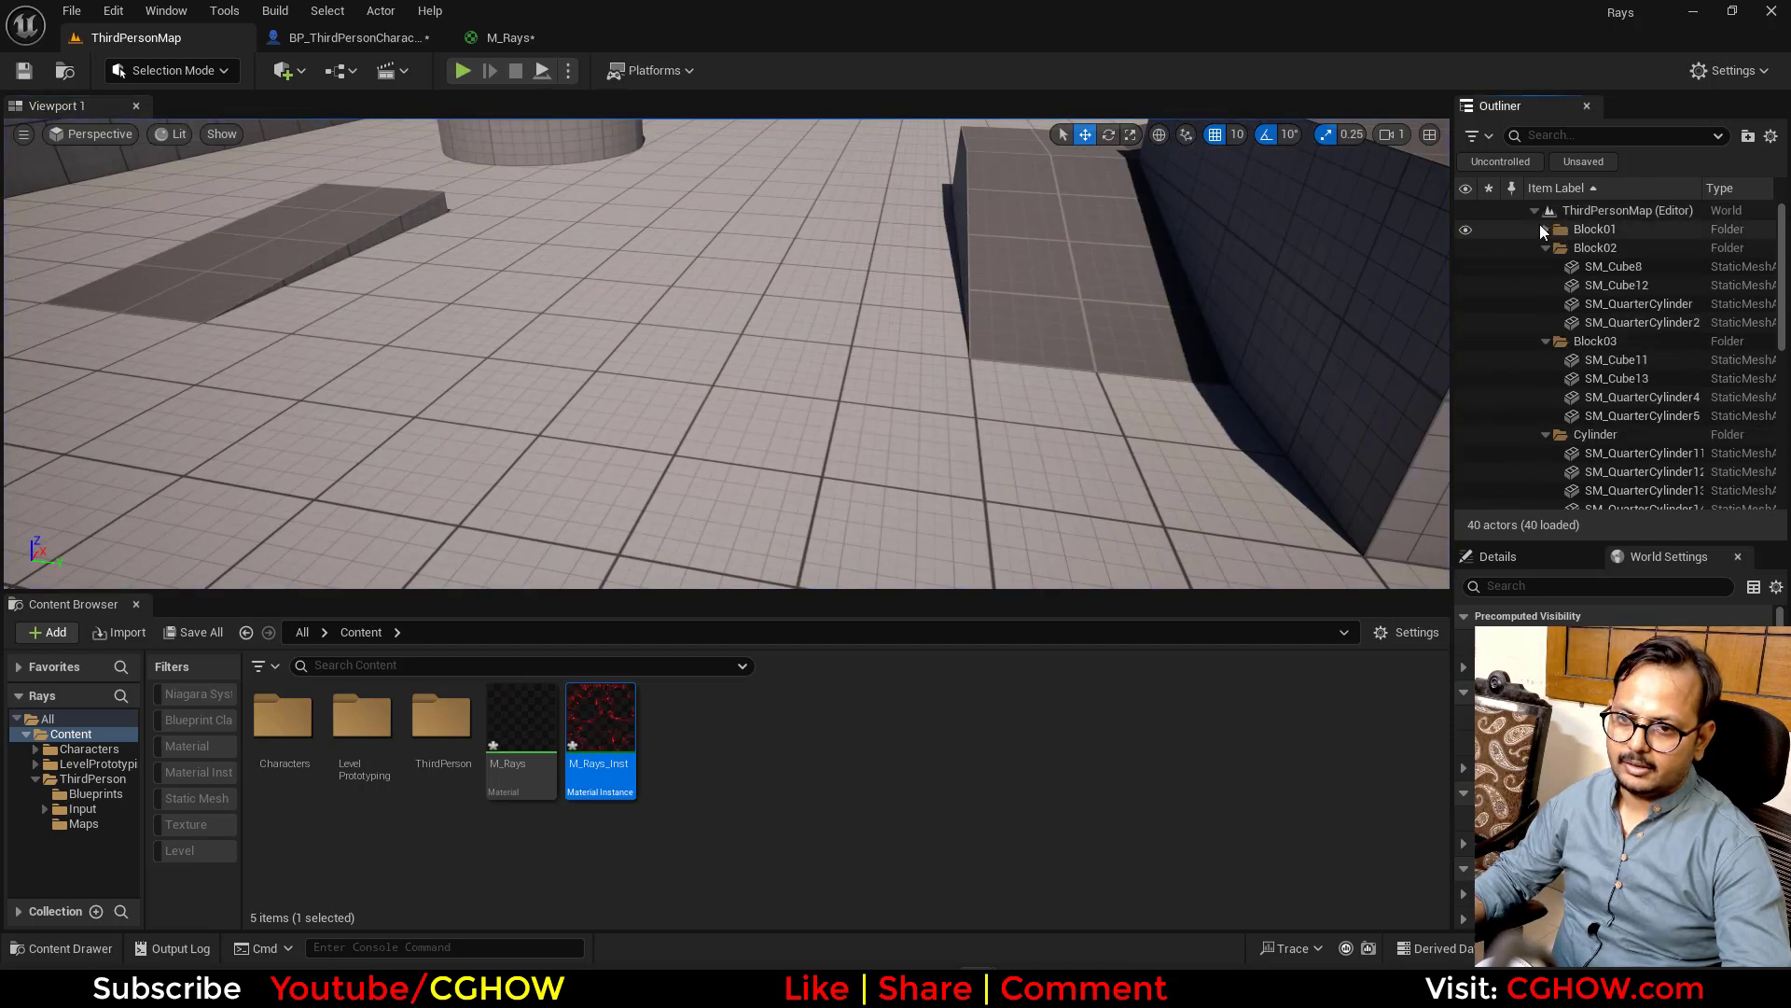
pyautogui.click(1534, 210)
pyautogui.click(1545, 248)
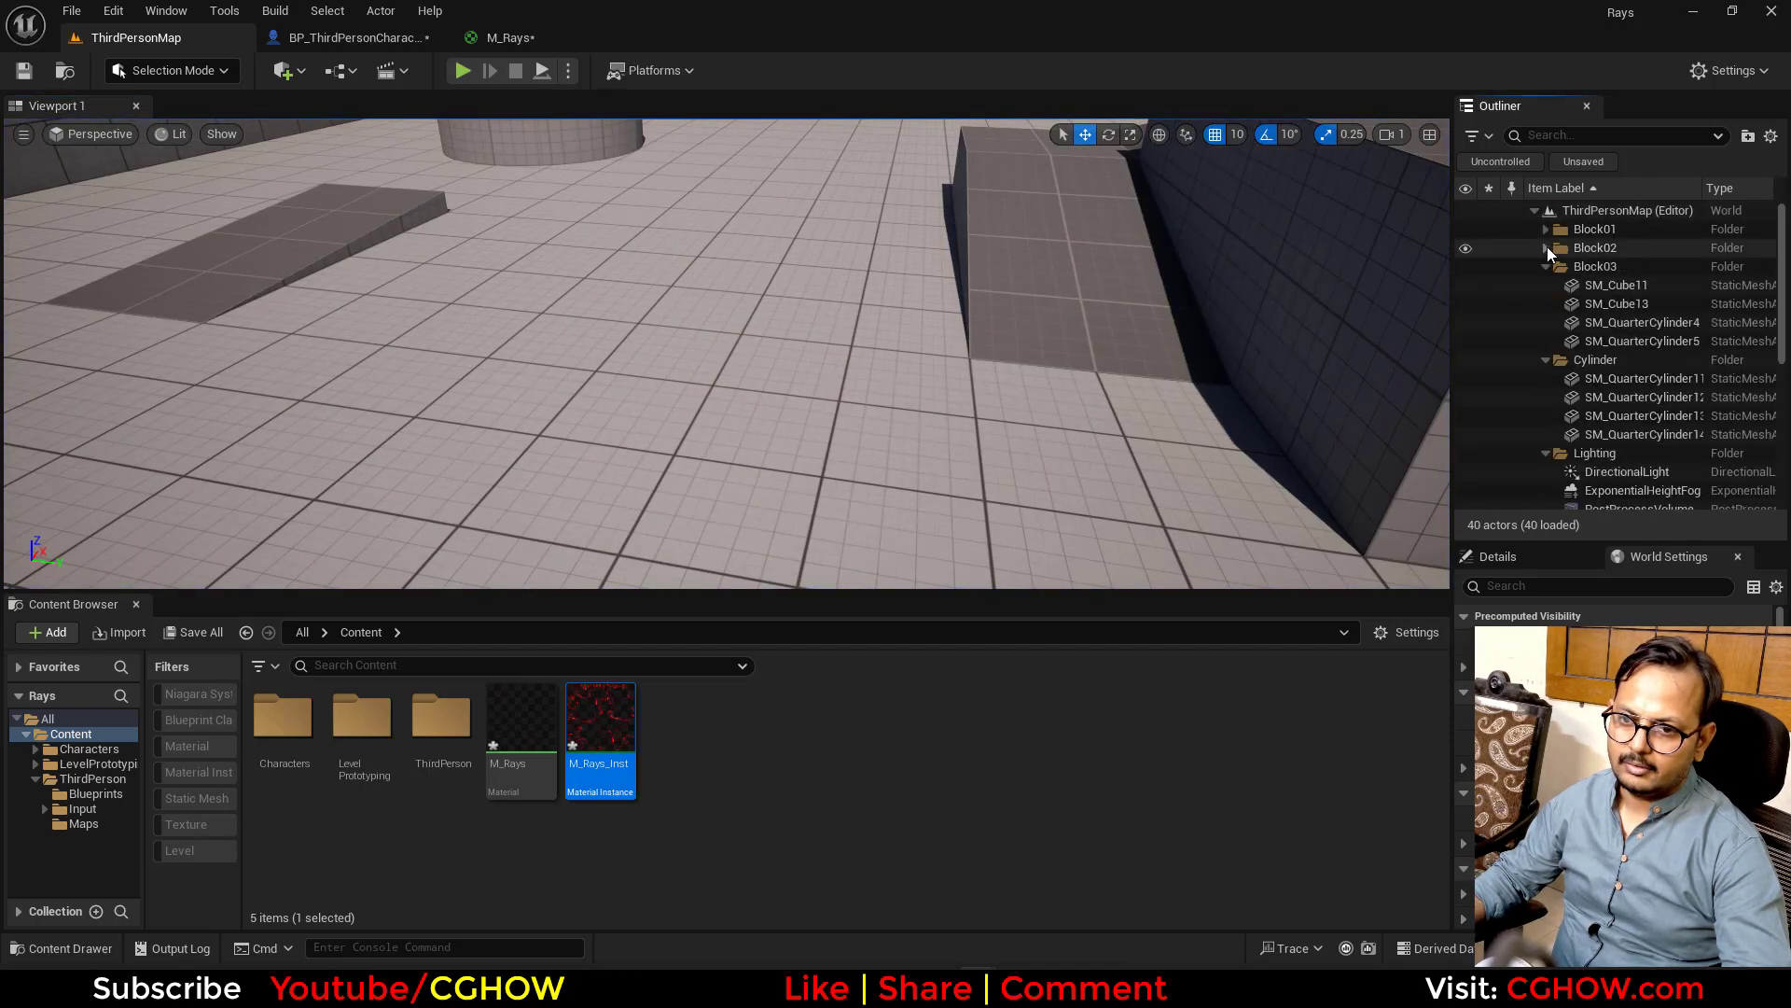
pyautogui.click(1546, 266)
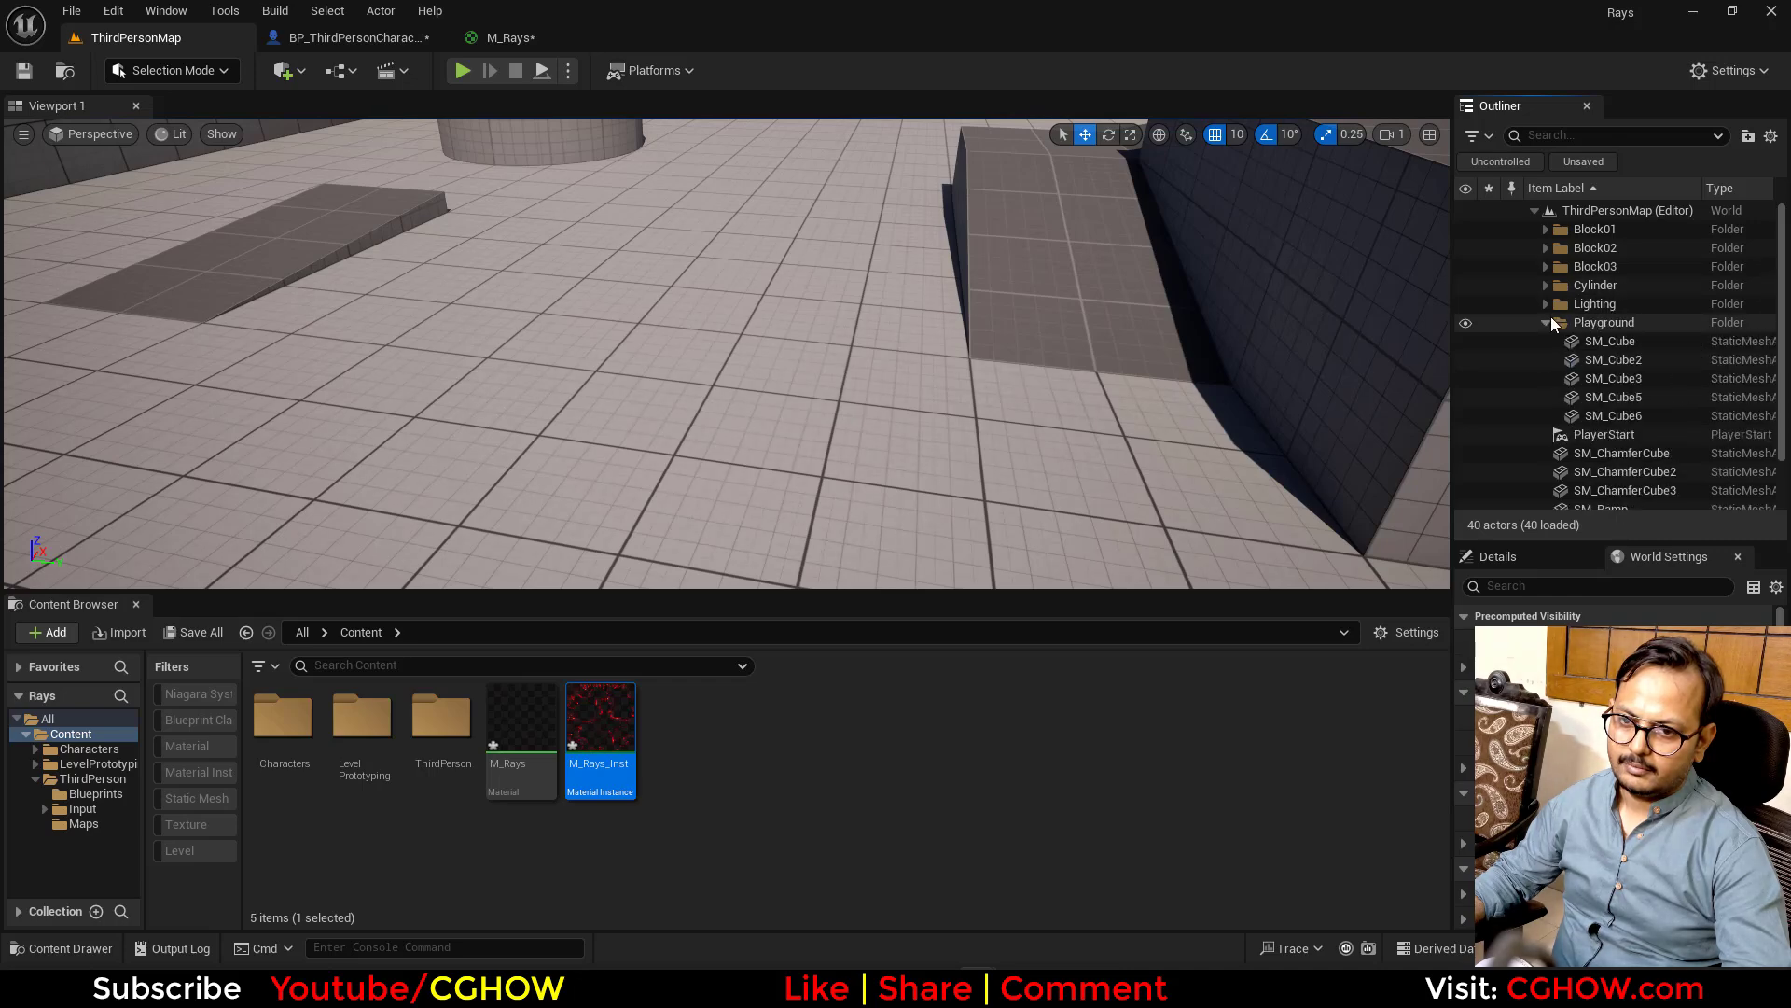
pyautogui.click(1596, 323)
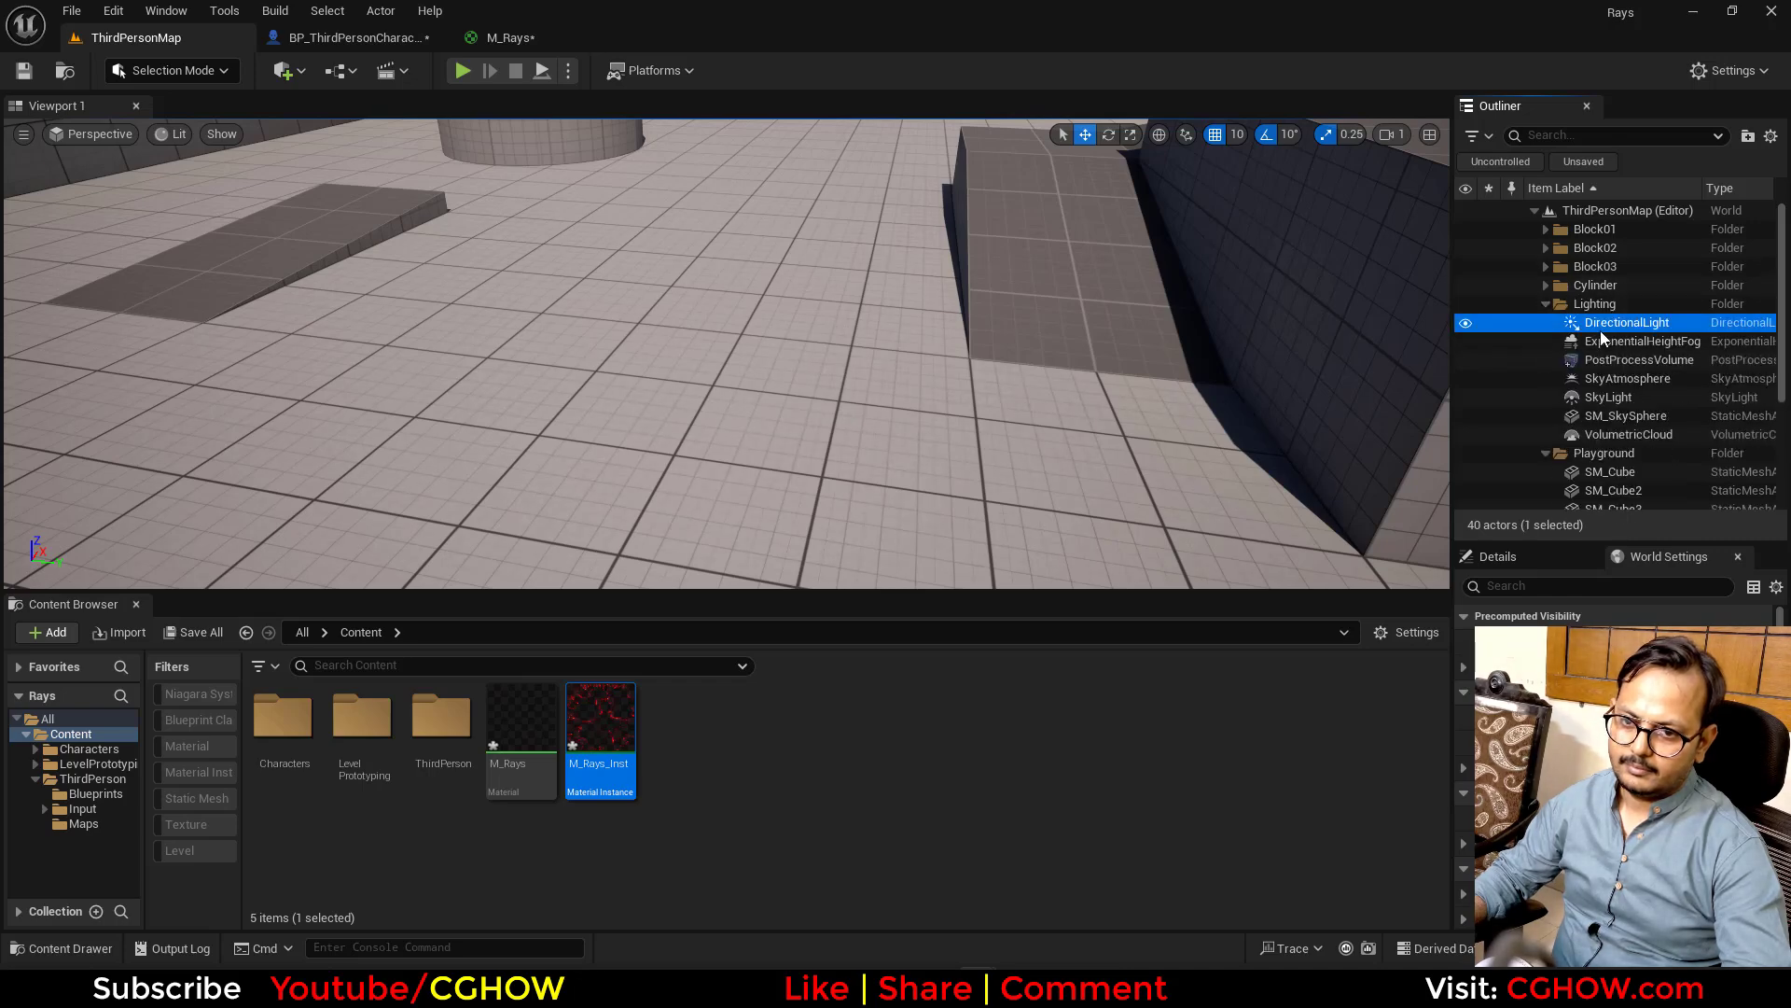
pyautogui.click(1517, 573)
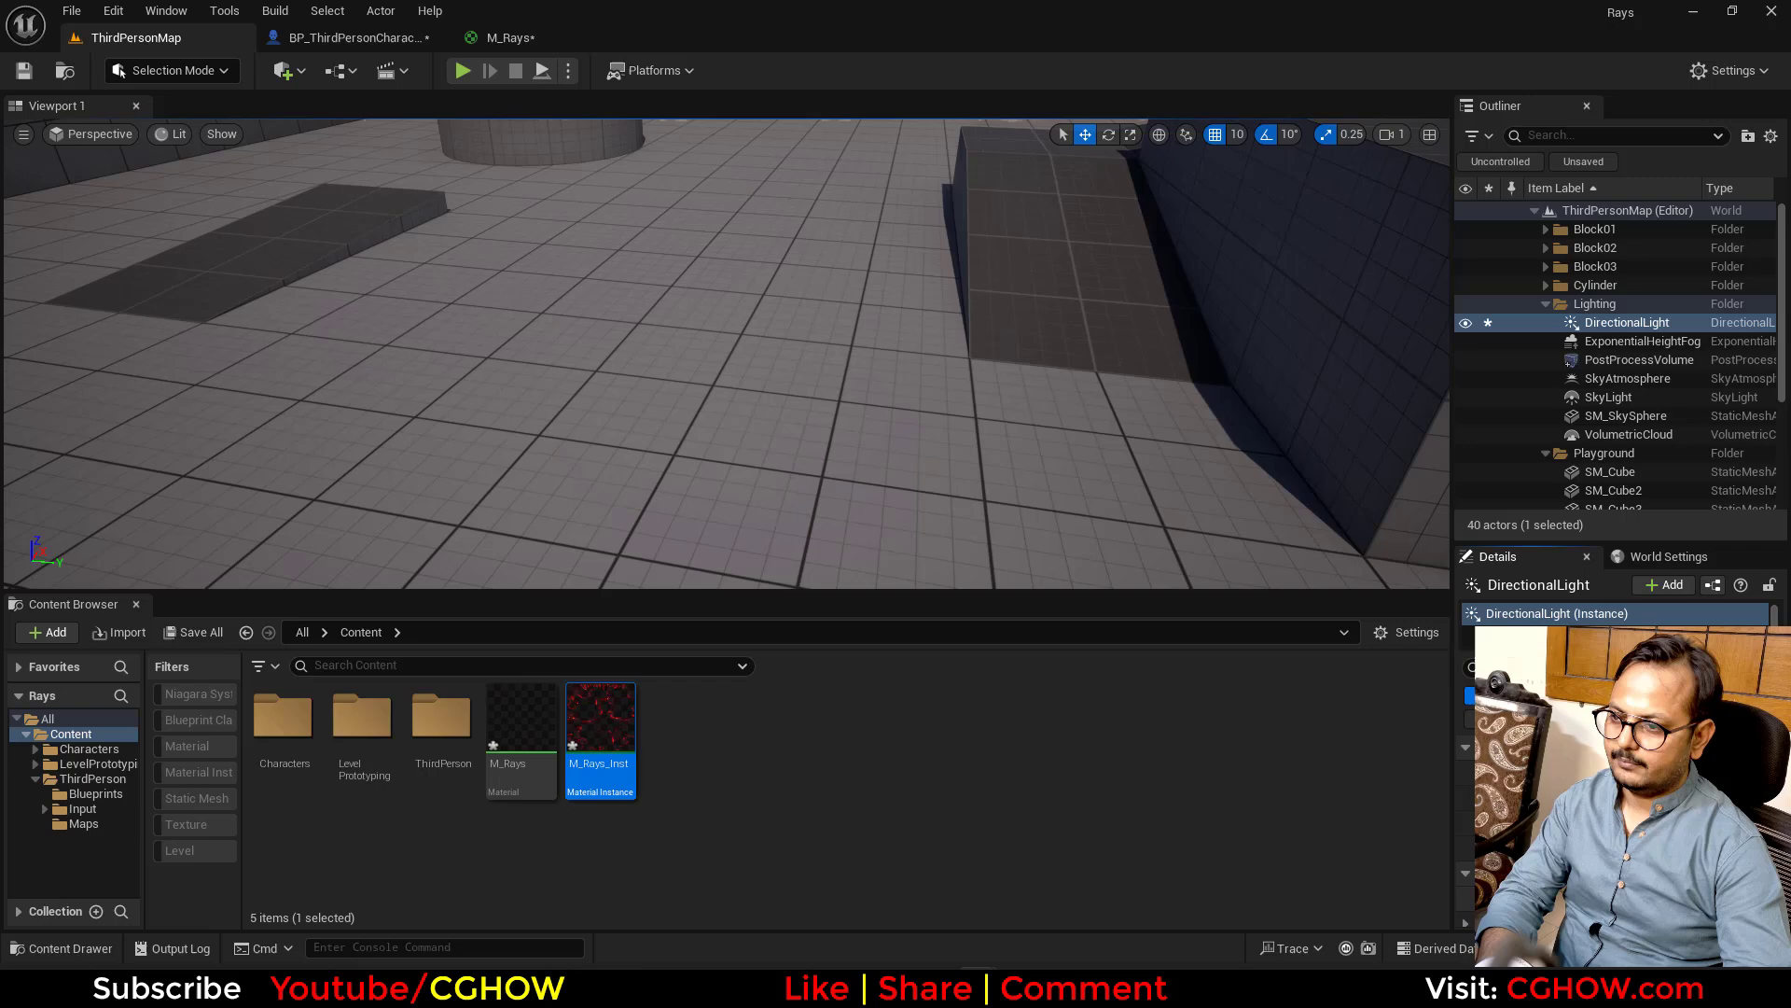
# Play the darkened level again, walking the mannequin around
pyautogui.click(462, 70)
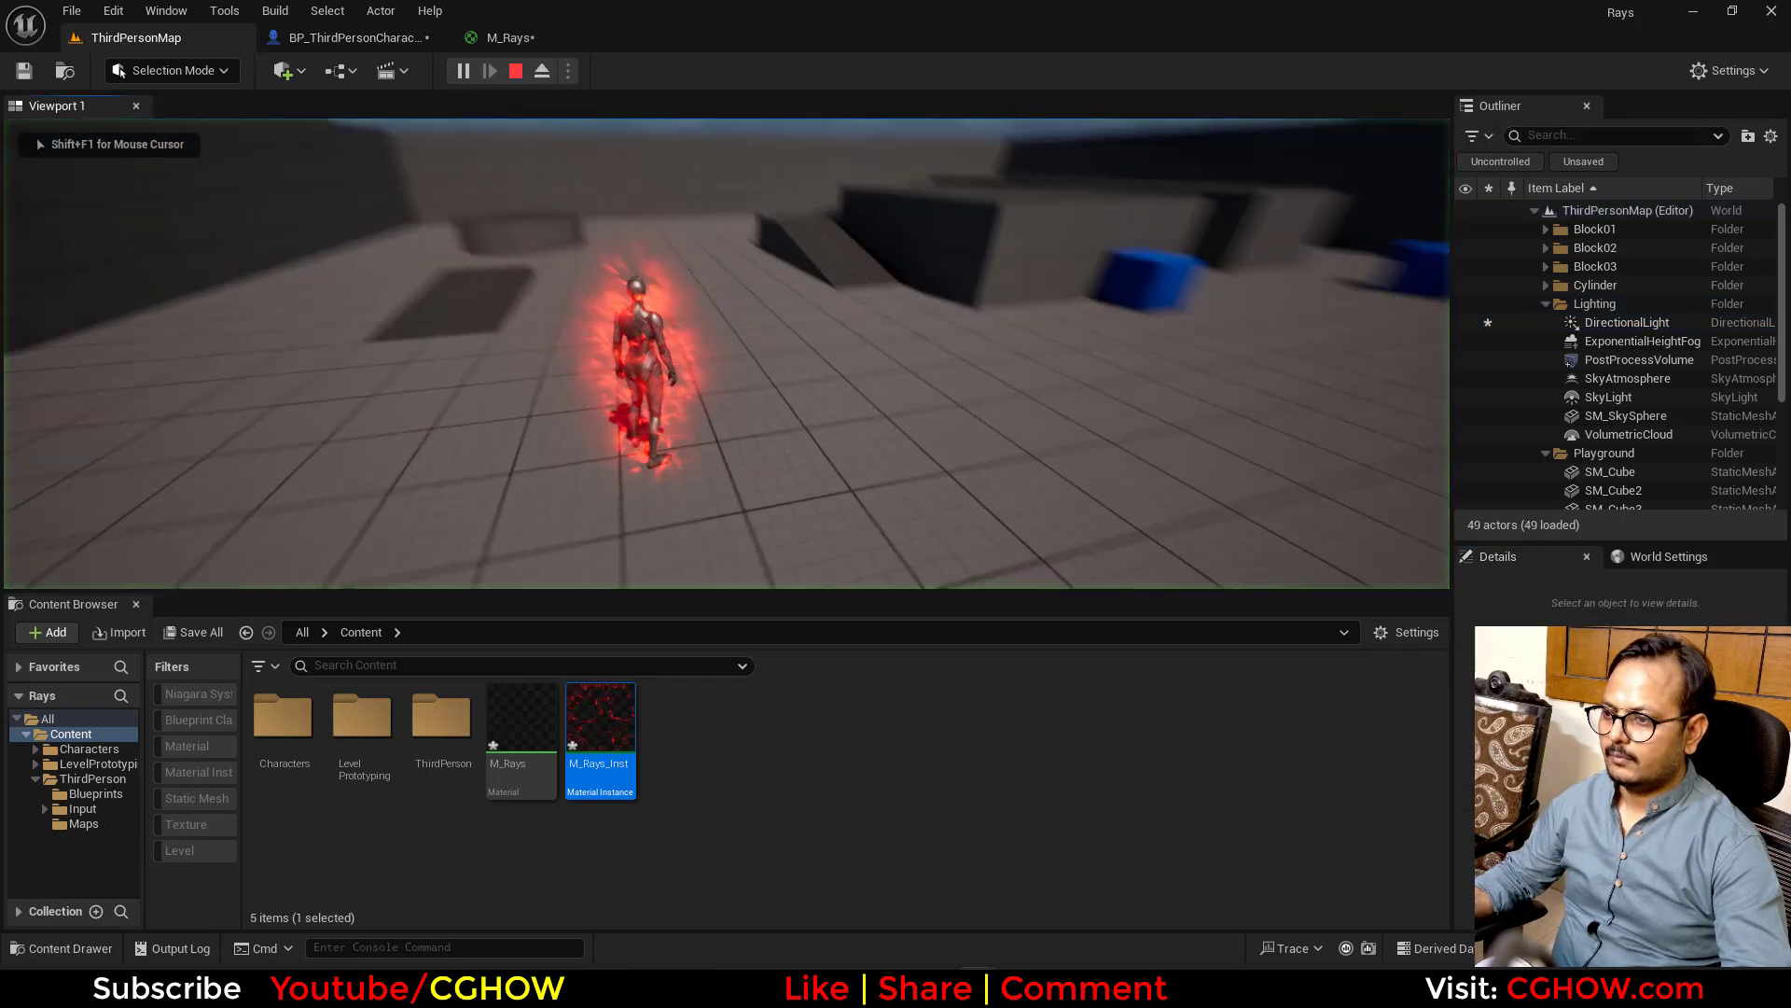
pyautogui.press('w')
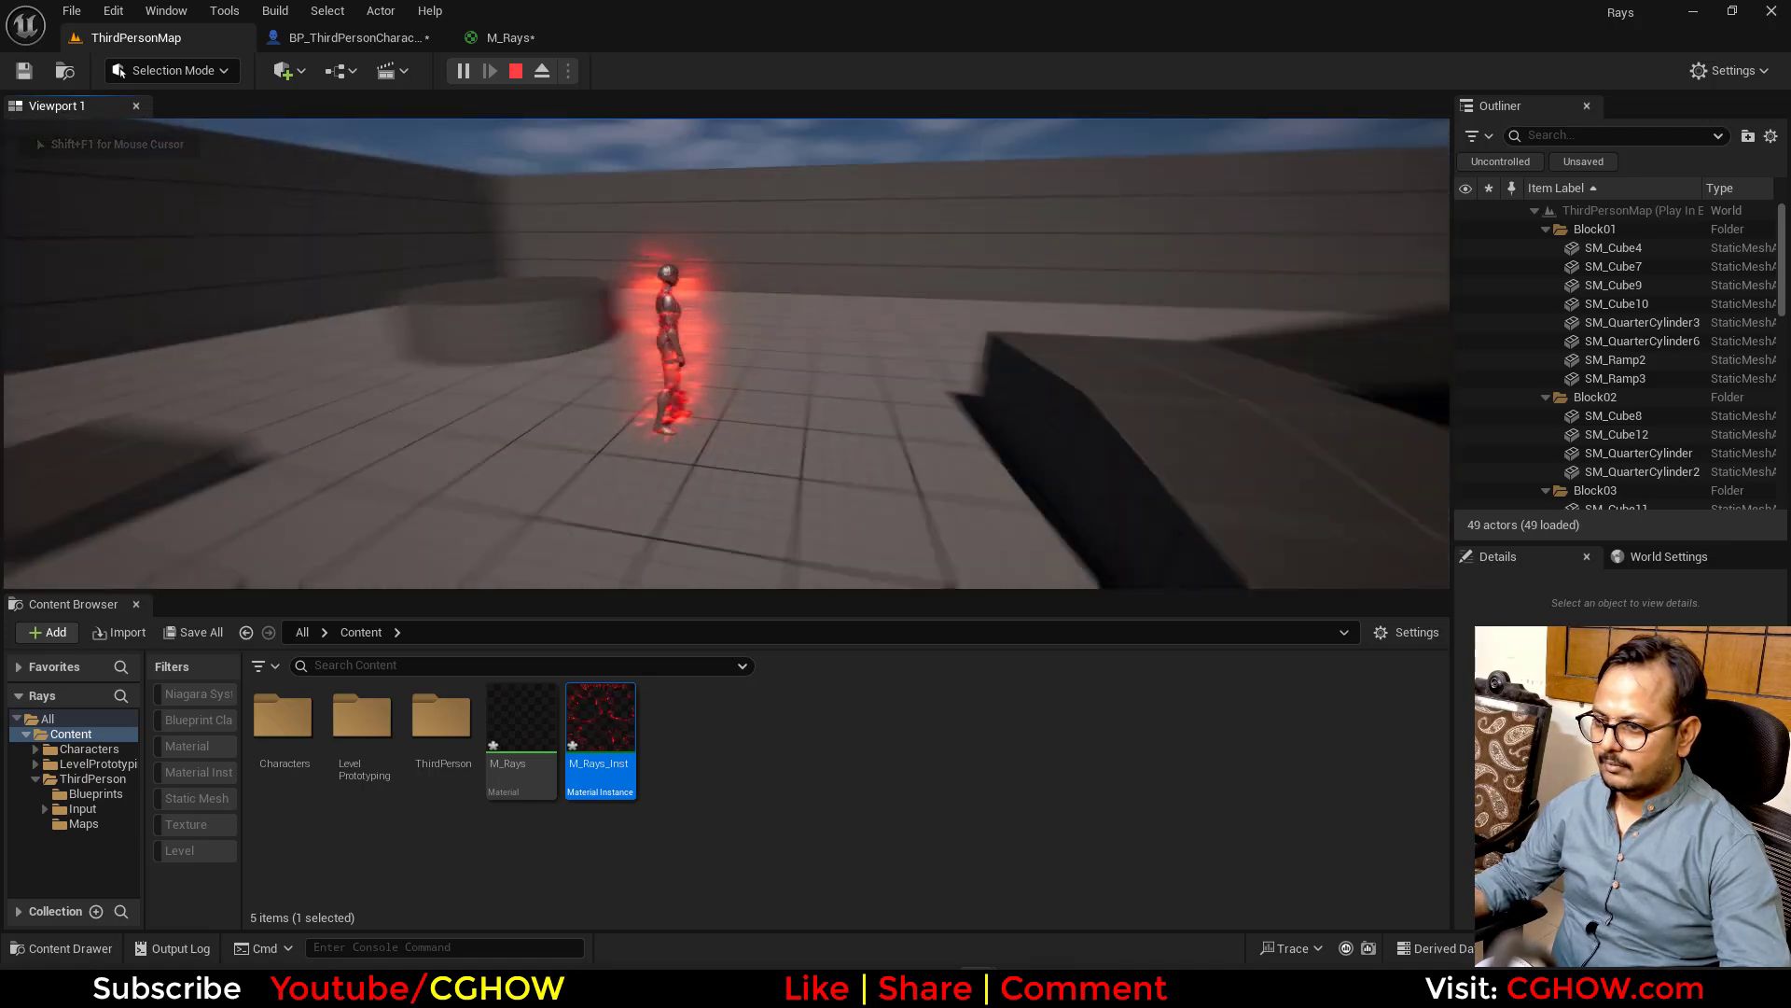
pyautogui.press('Escape')
# Pan the noise coordinates with a Panner at speeds 0.05 and 0.1, and apply
pyautogui.click(511, 37)
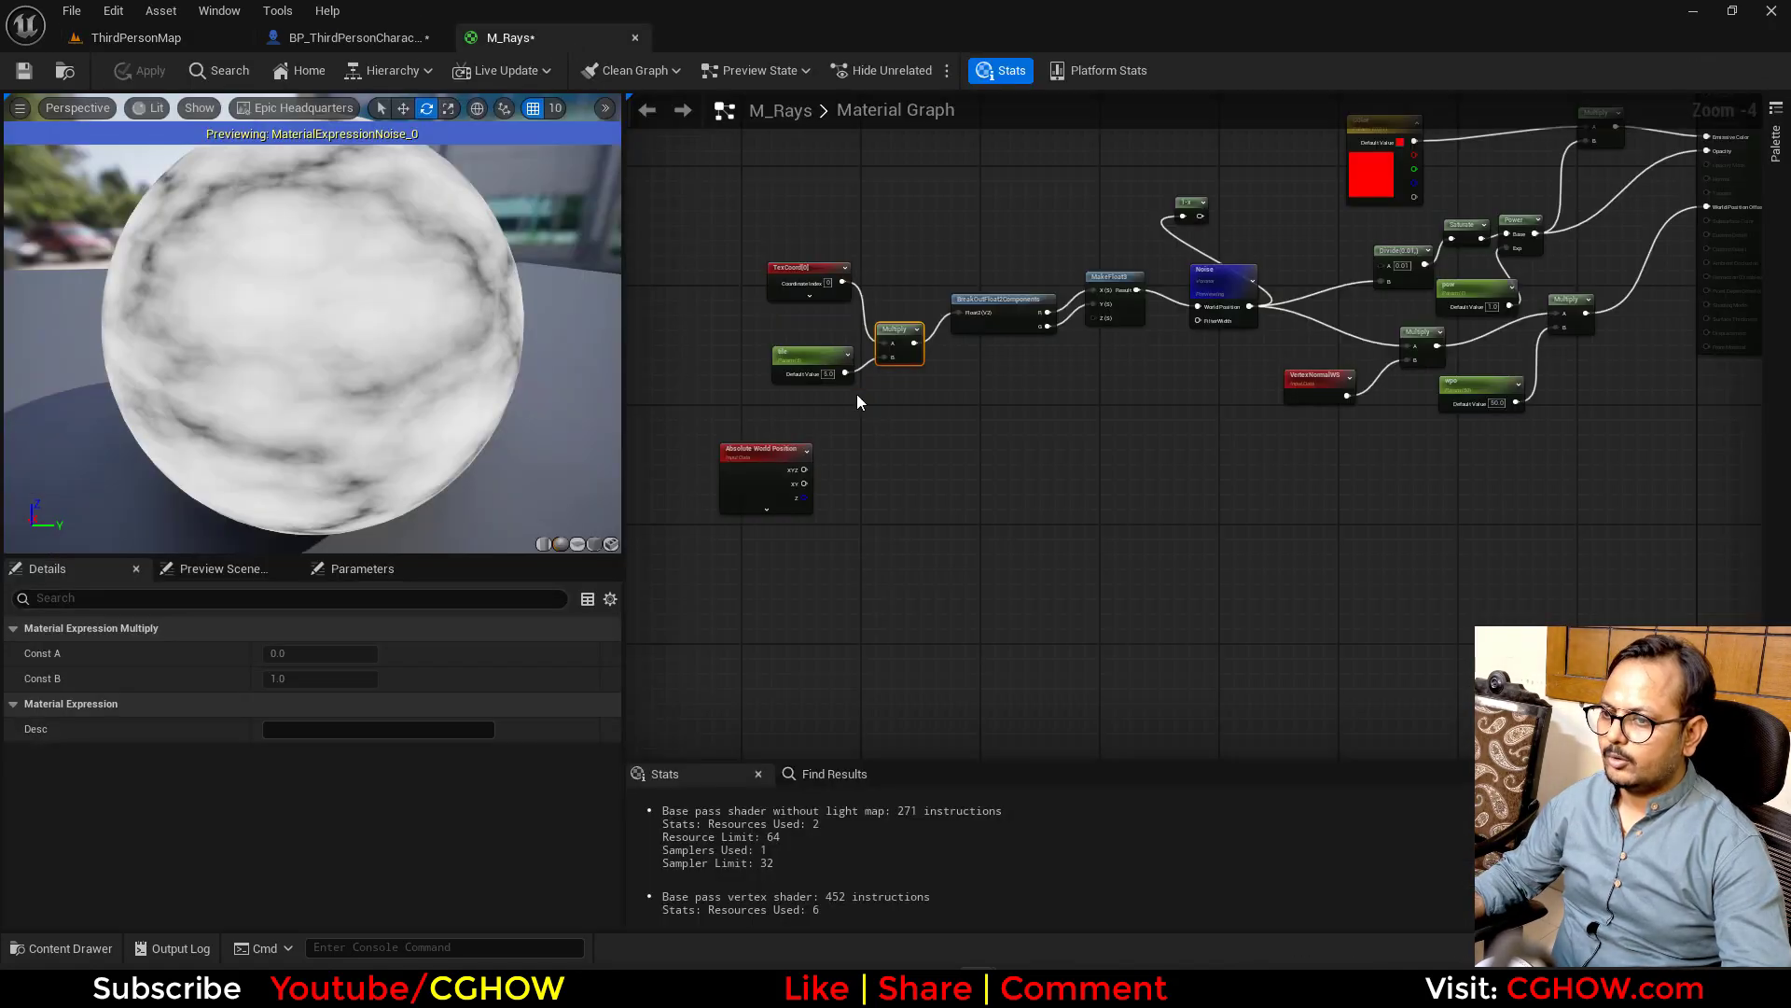
pyautogui.scroll(3, 856, 394)
pyautogui.moveTo(918, 288); pyautogui.dragTo(973, 413, button='right')
pyautogui.moveTo(790, 326)
pyautogui.mouseDown()
pyautogui.moveTo(920, 417)
pyautogui.moveTo(793, 373)
pyautogui.mouseUp()
pyautogui.click(841, 366)
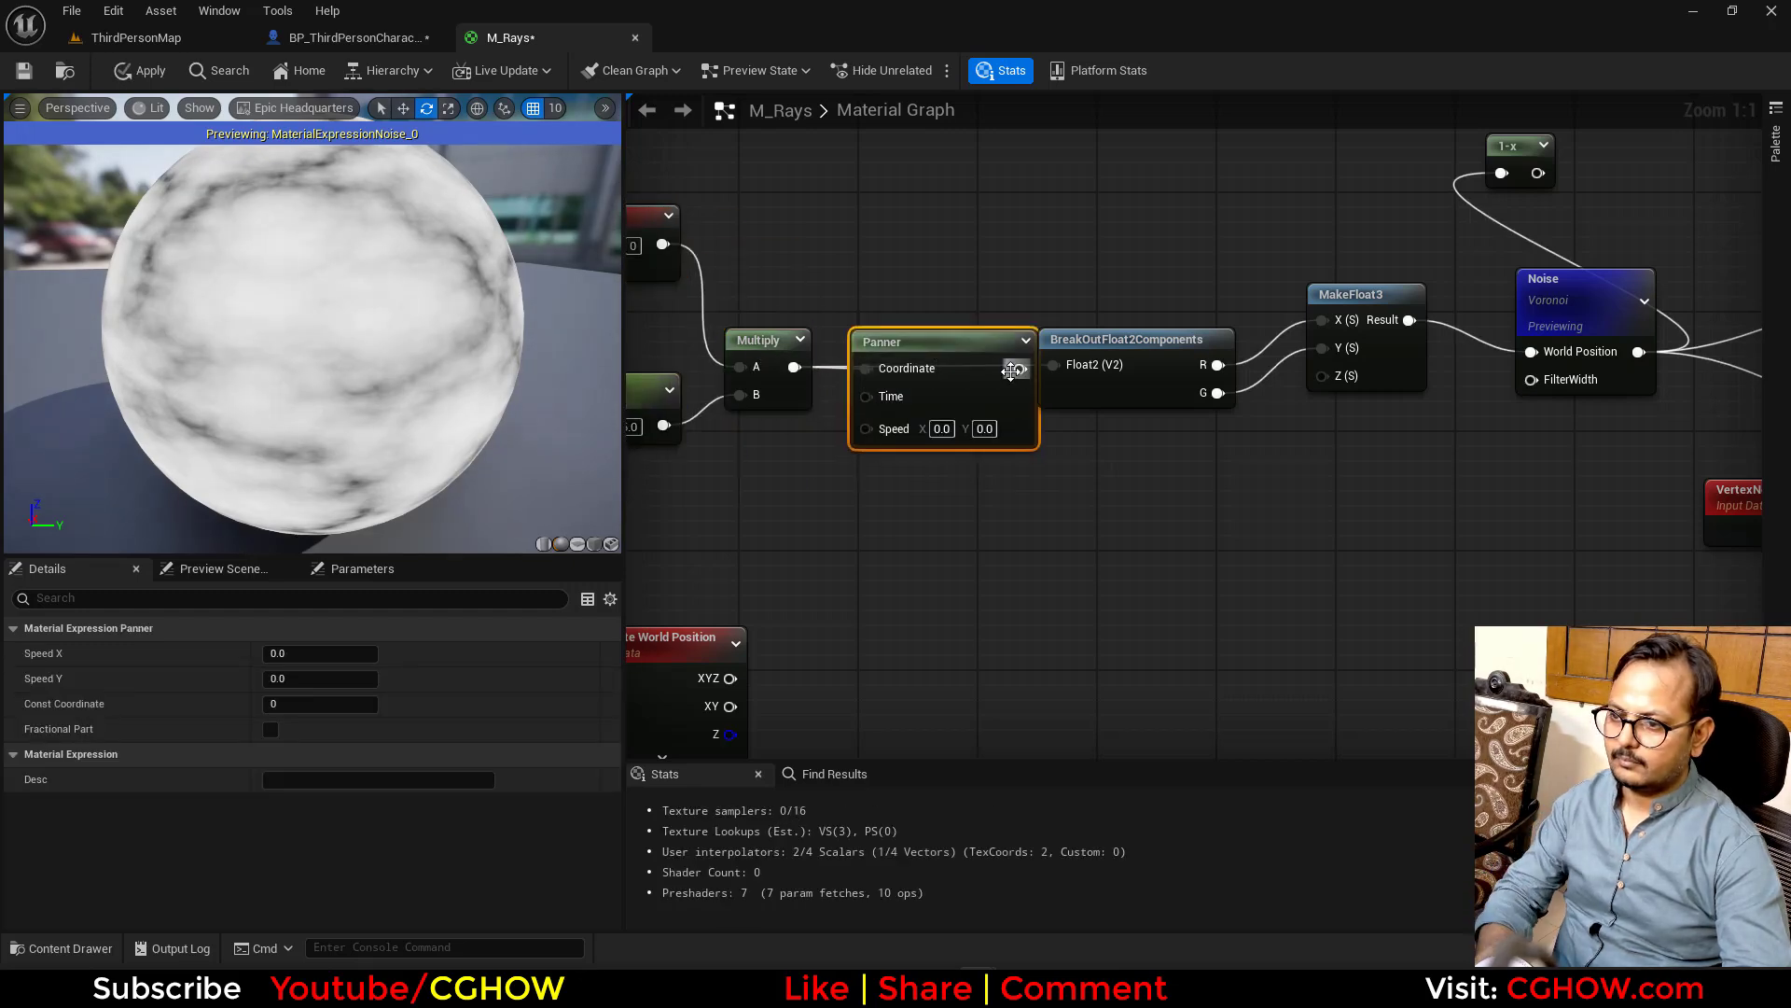
pyautogui.moveTo(1013, 370); pyautogui.dragTo(1052, 364)
pyautogui.click(985, 427)
pyautogui.write('0.1')
pyautogui.press('Return')
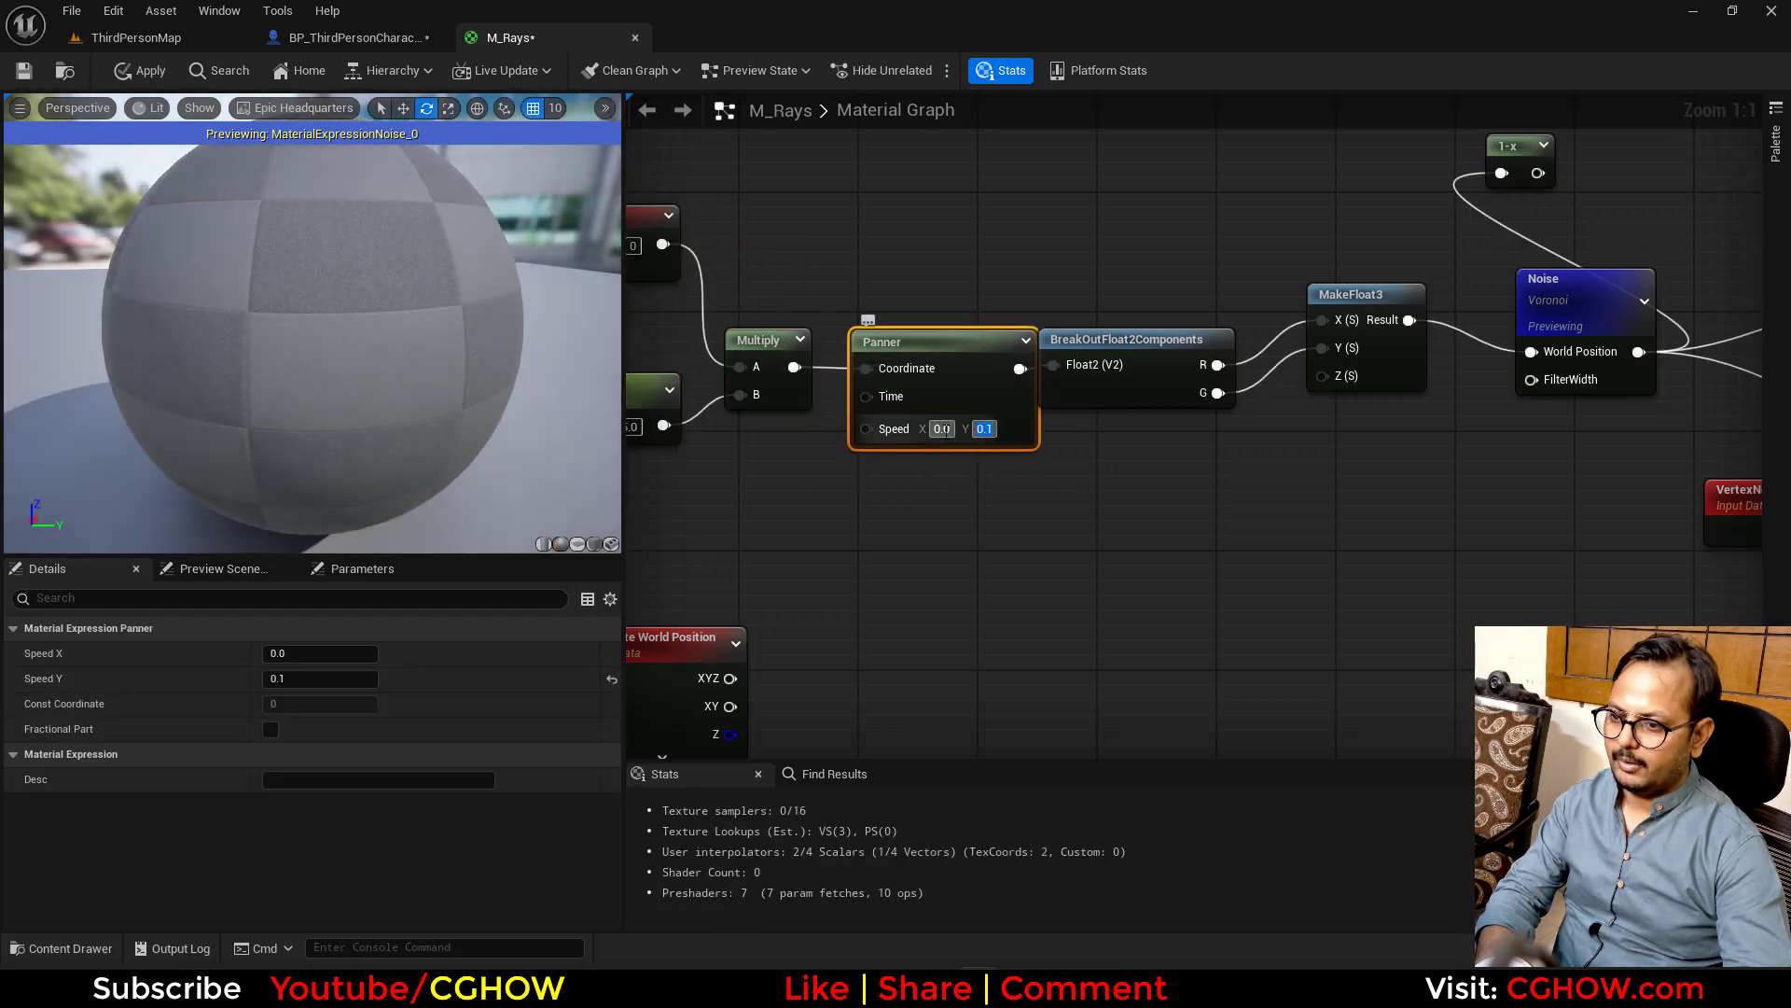
pyautogui.write('0.05')
pyautogui.press('Return')
pyautogui.scroll(-1, 1153, 508)
pyautogui.scroll(-2, 1142, 536)
pyautogui.scroll(-1, 1006, 483)
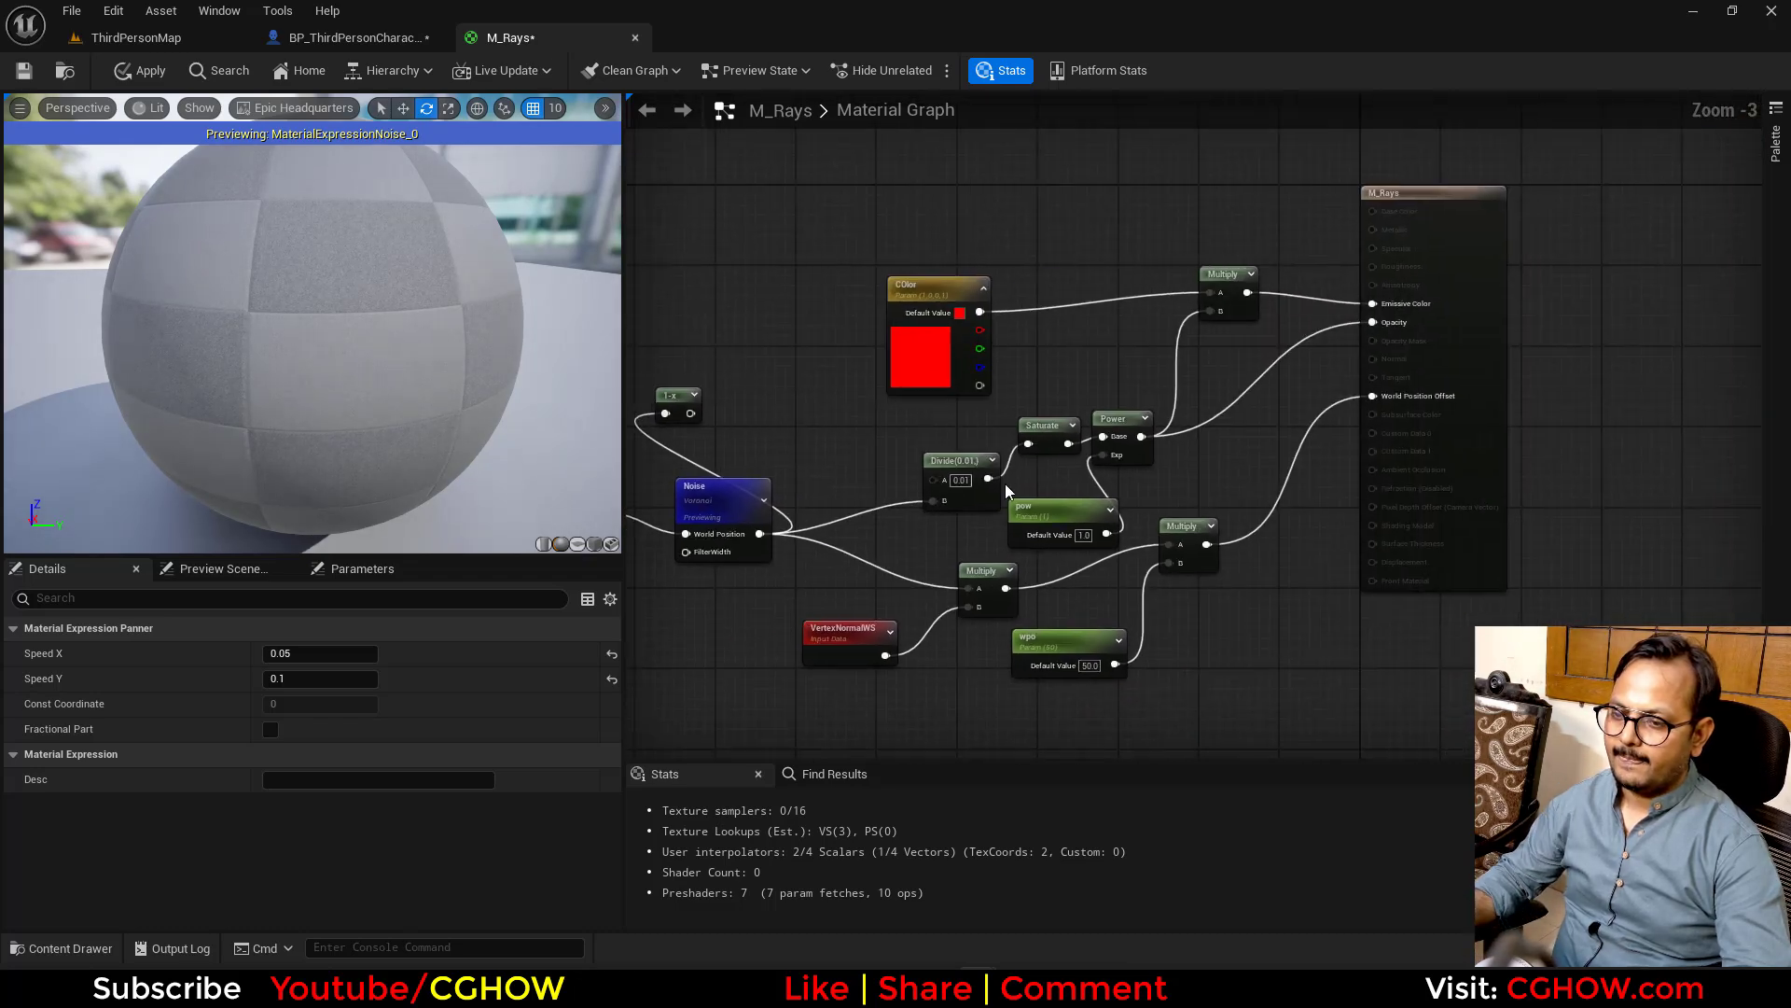
pyautogui.scroll(-1, 1004, 396)
pyautogui.scroll(1, 1004, 397)
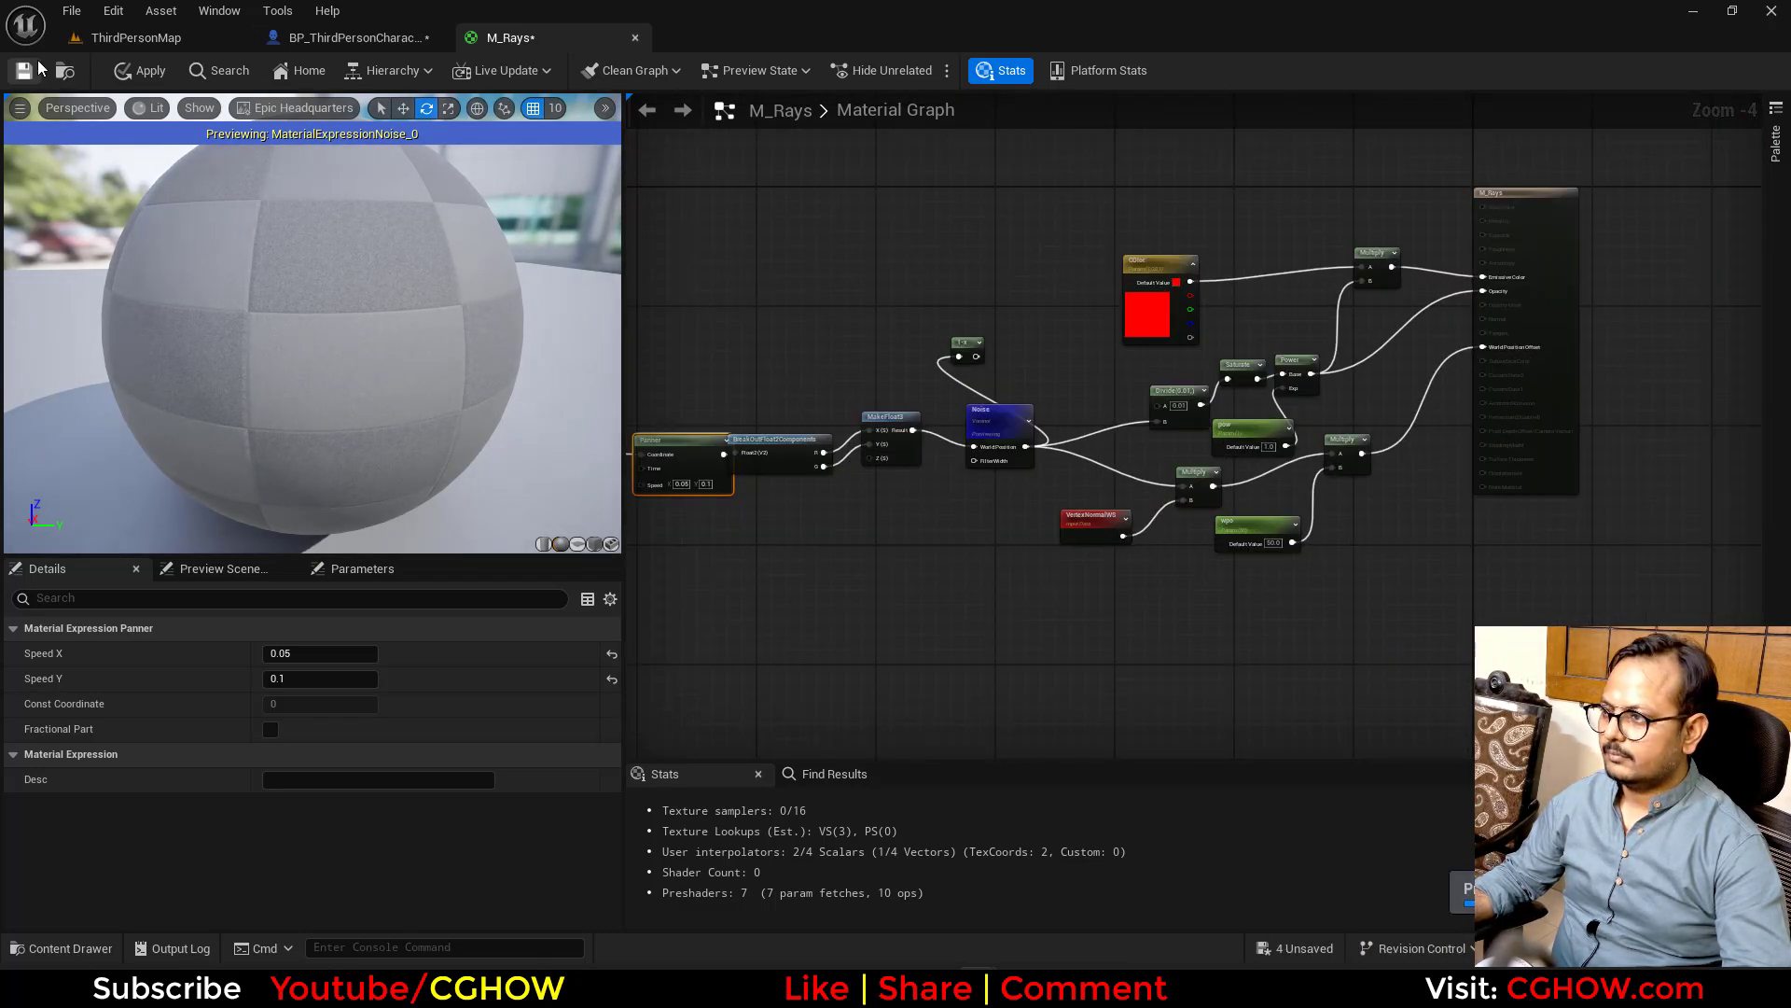
pyautogui.click(143, 70)
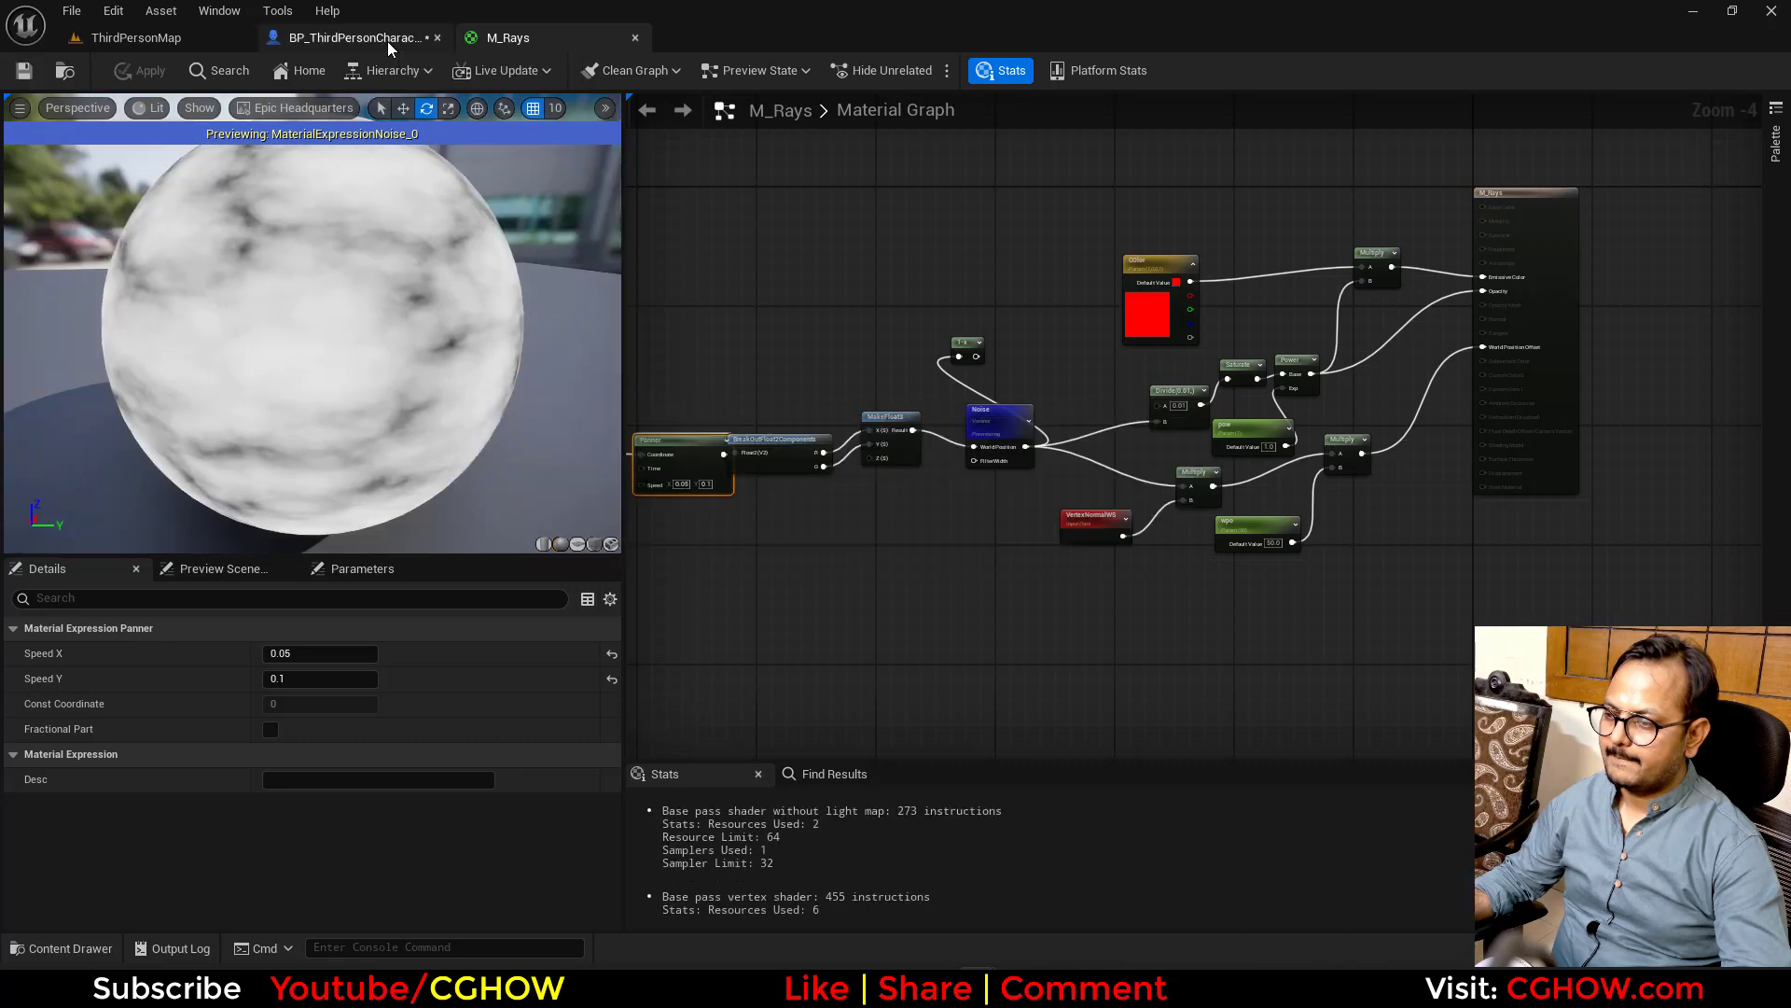
pyautogui.click(388, 40)
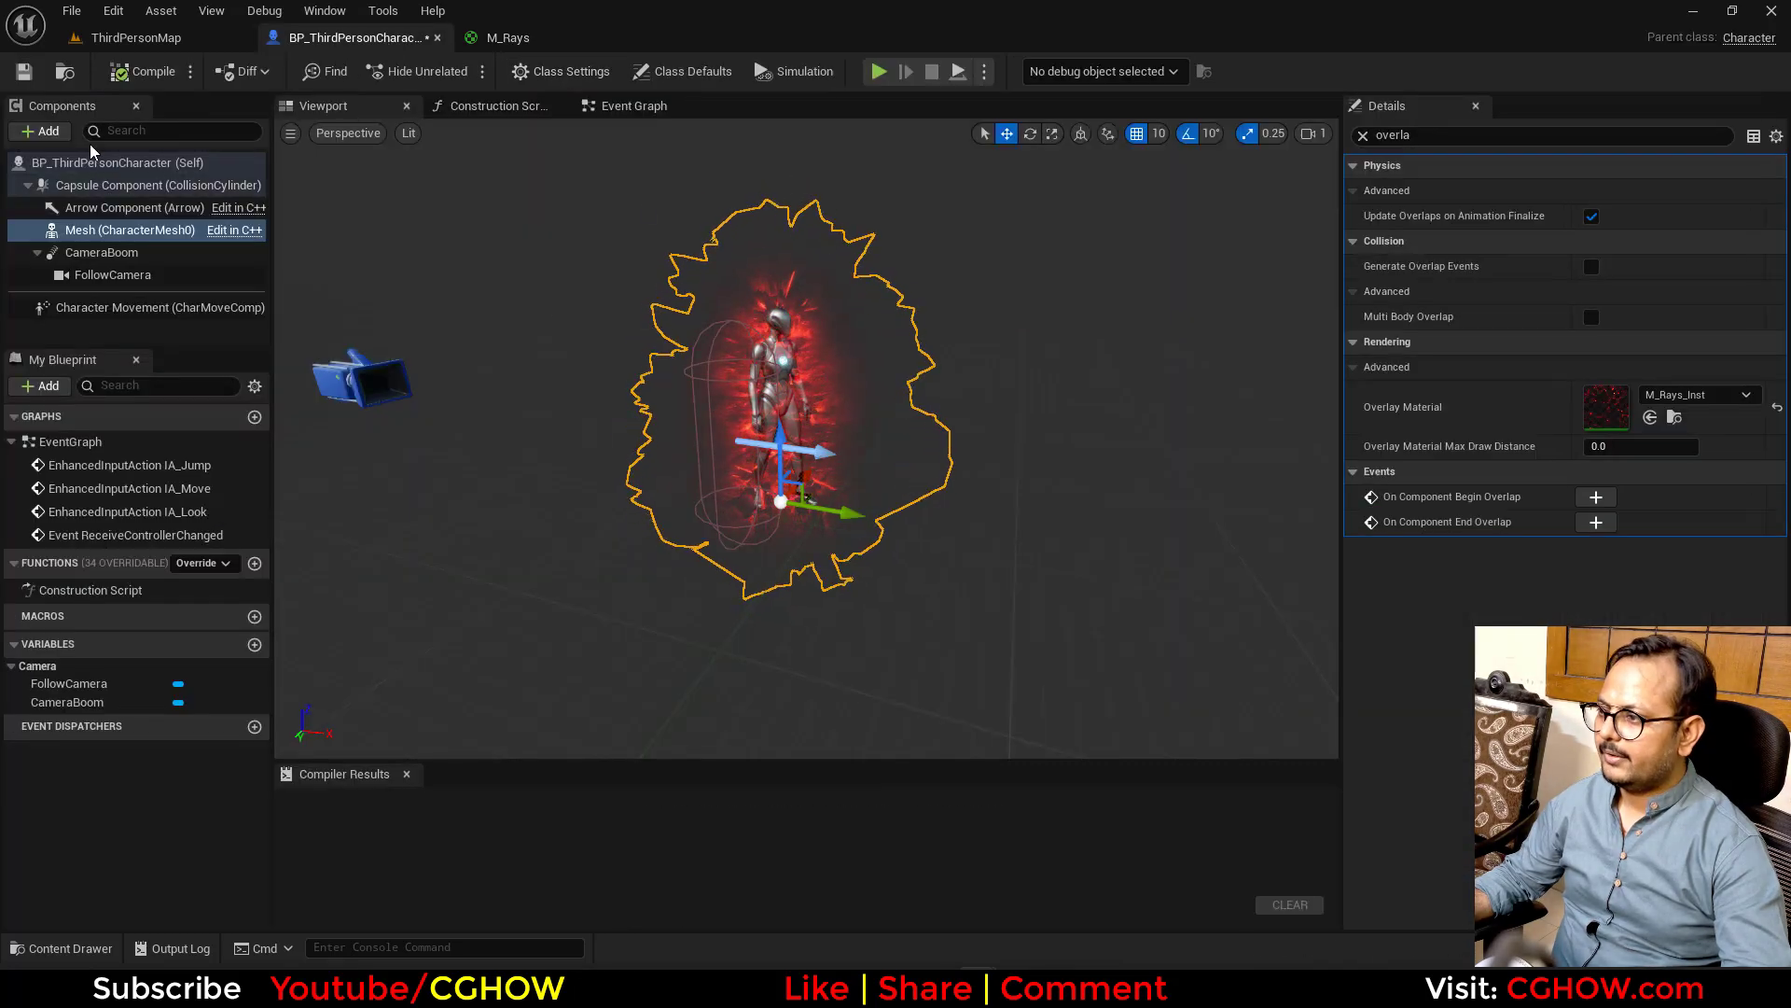
# Add a red Point Light component to the character
pyautogui.click(50, 130)
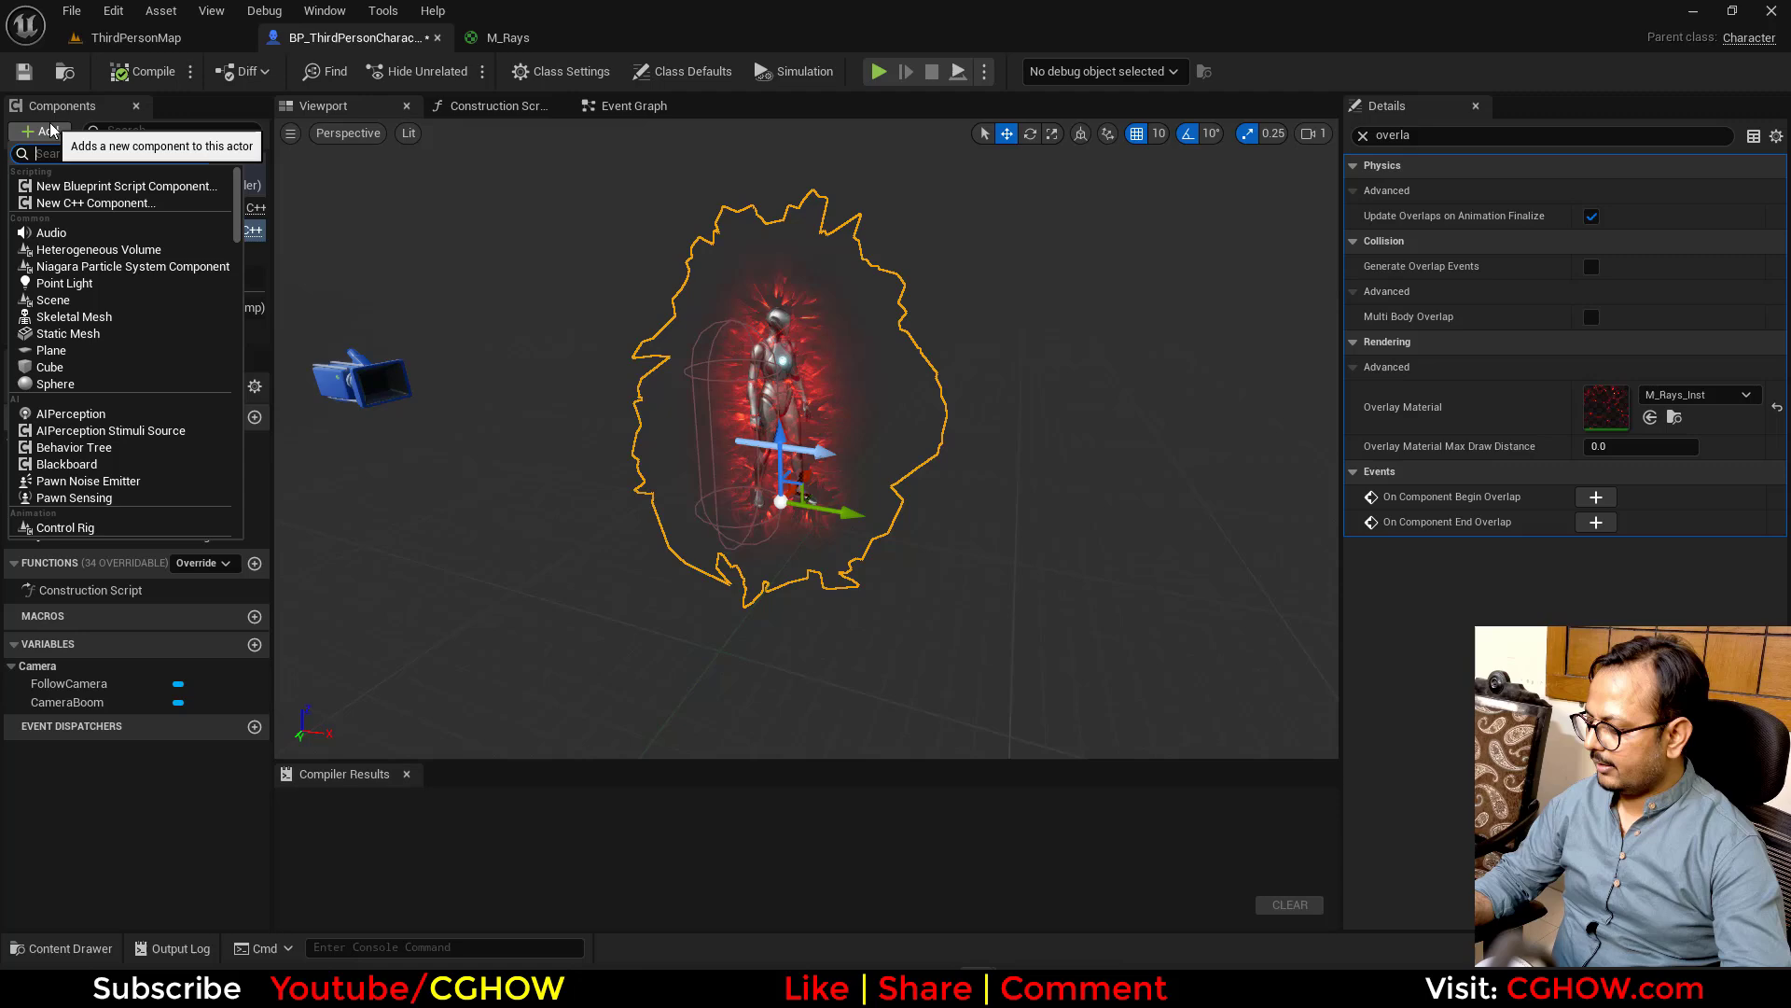
pyautogui.write('li')
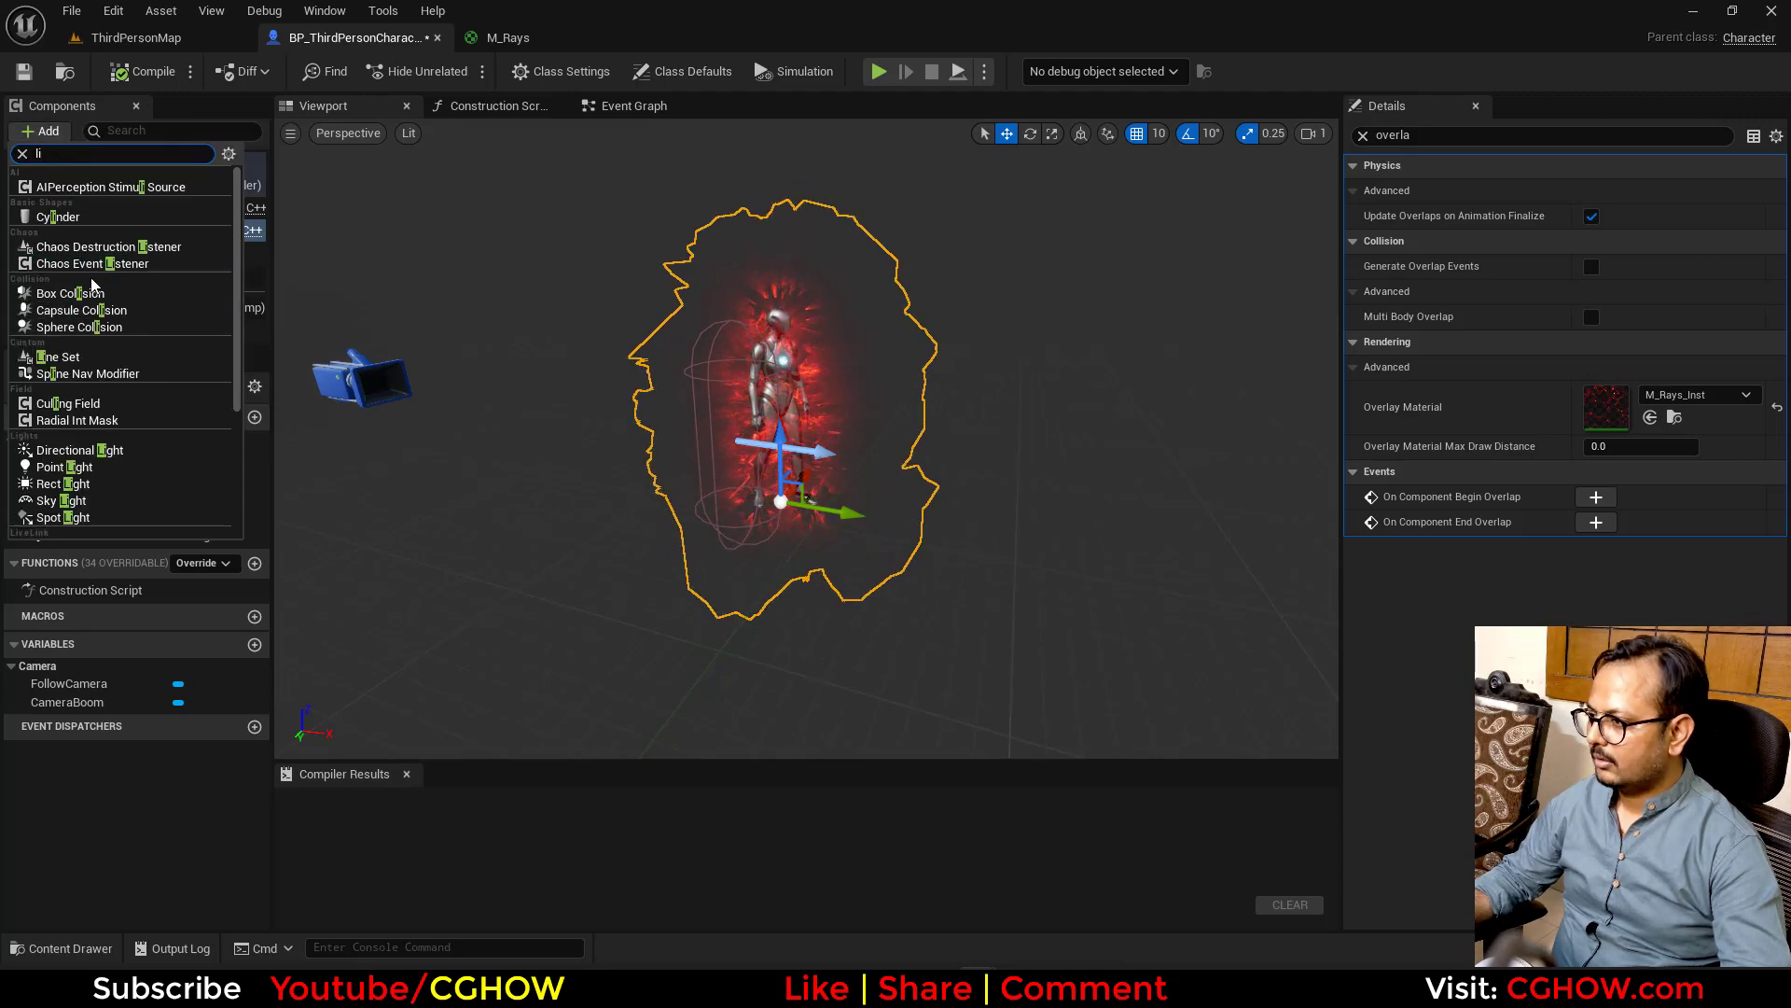
pyautogui.click(67, 467)
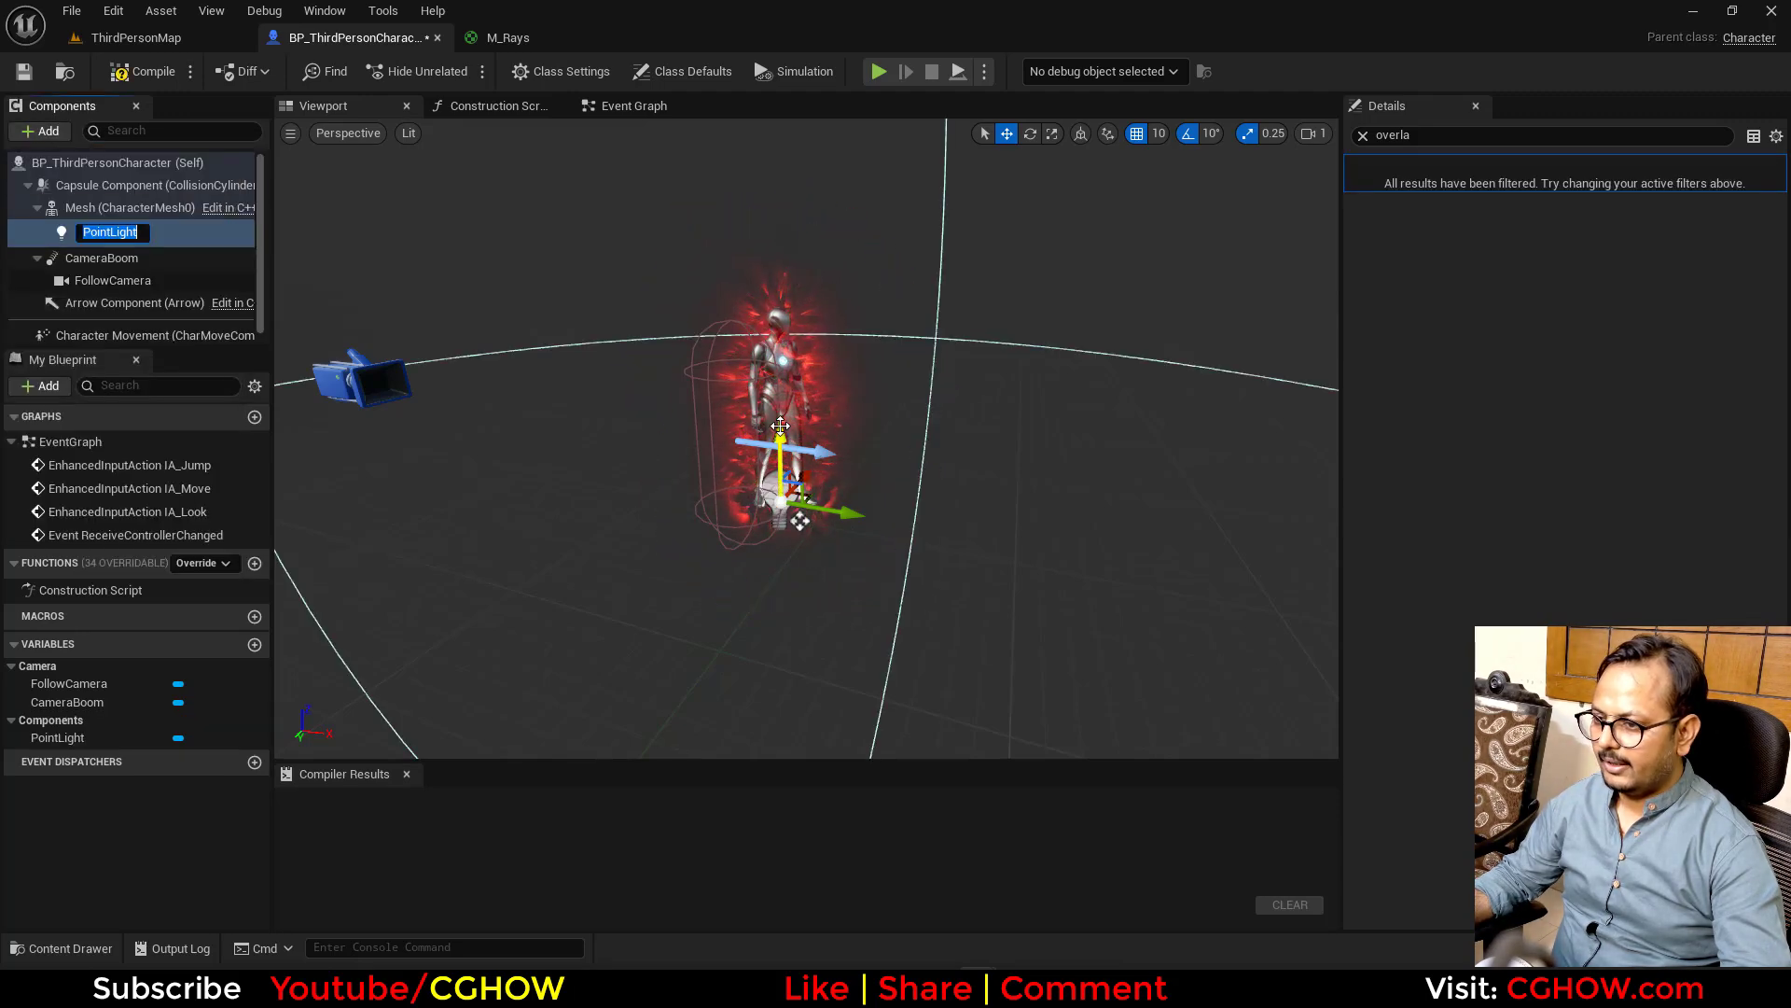
pyautogui.moveTo(797, 521); pyautogui.dragTo(797, 483)
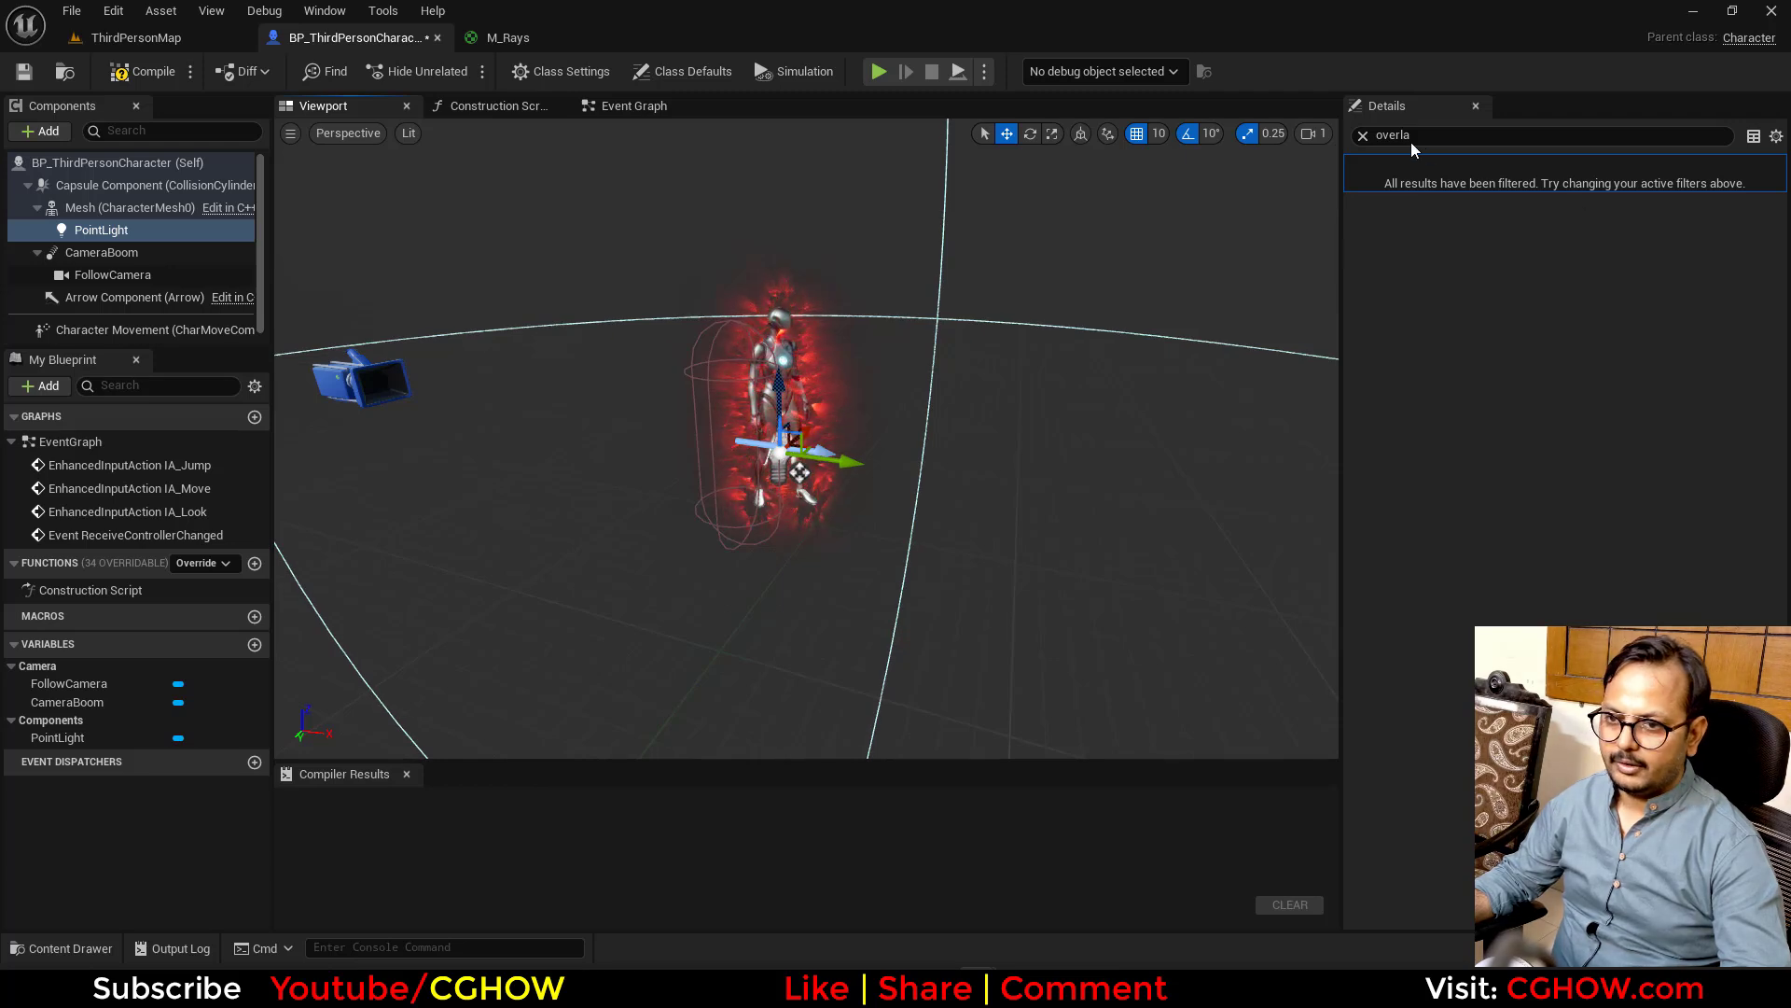
pyautogui.click(1363, 137)
pyautogui.click(1659, 543)
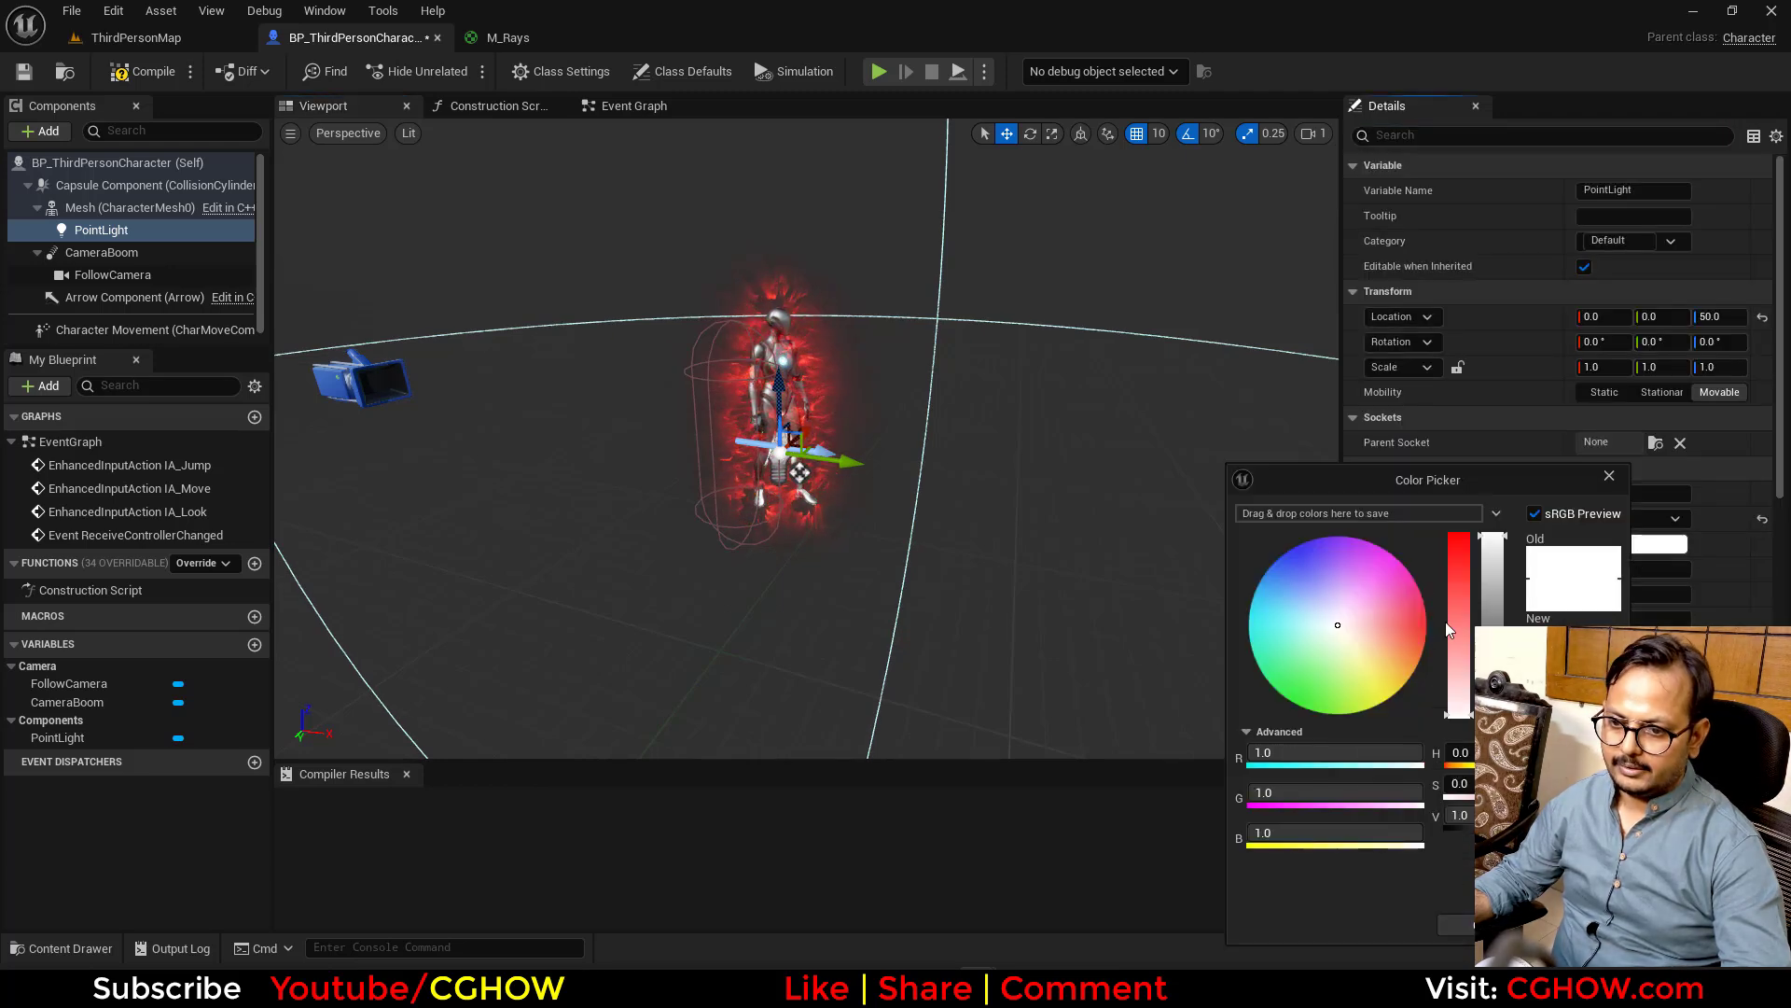
pyautogui.click(1498, 925)
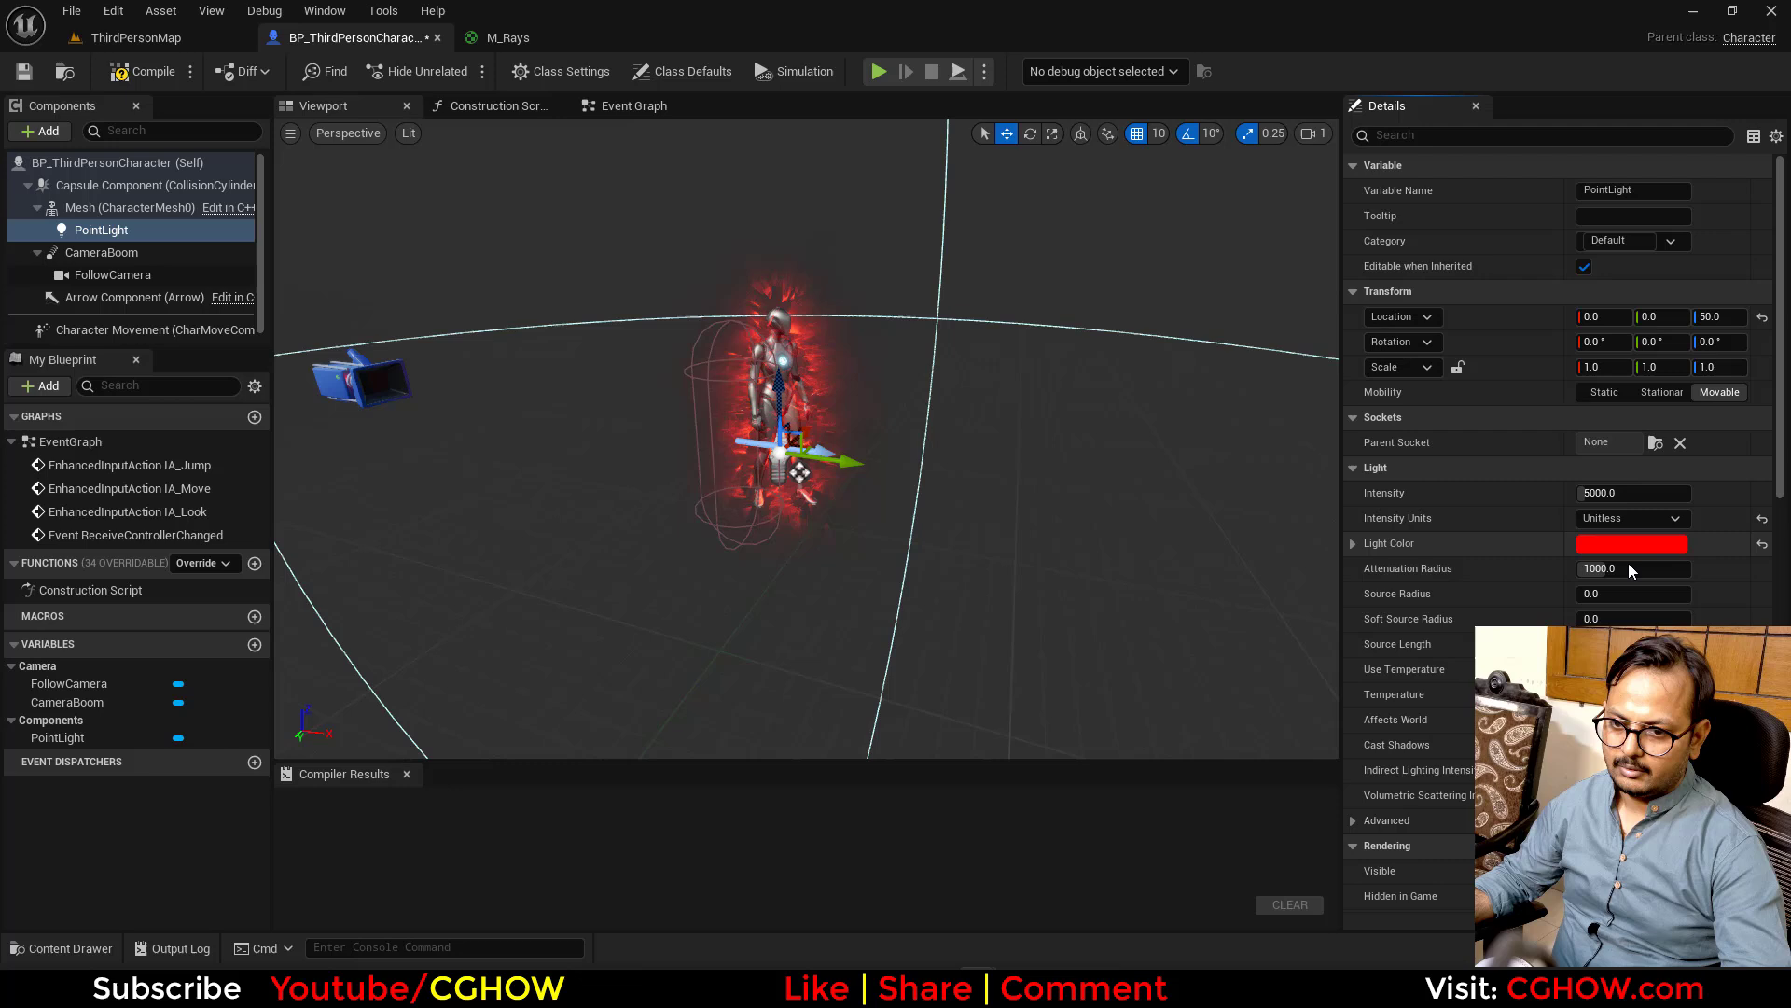
# Move the point light 60 units along Y
pyautogui.moveTo(840, 518); pyautogui.dragTo(954, 522)
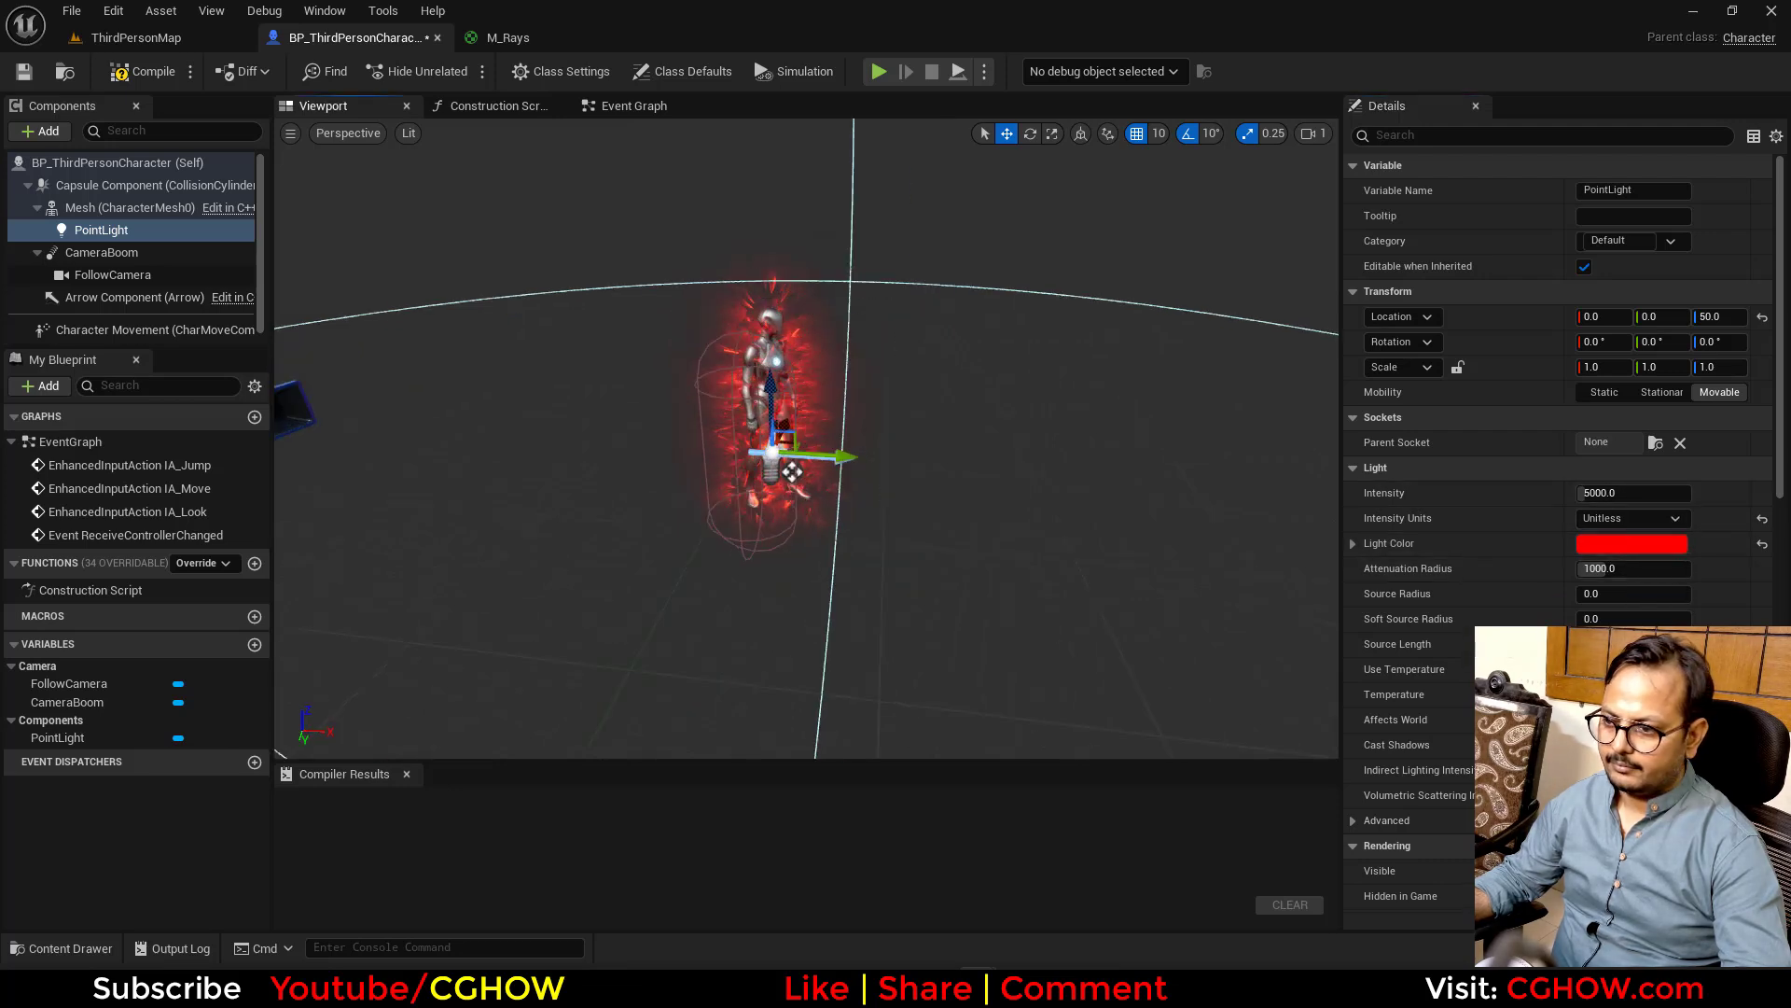
pyautogui.moveTo(783, 478)
pyautogui.mouseDown()
pyautogui.moveTo(845, 467)
pyautogui.moveTo(752, 311)
pyautogui.mouseUp()
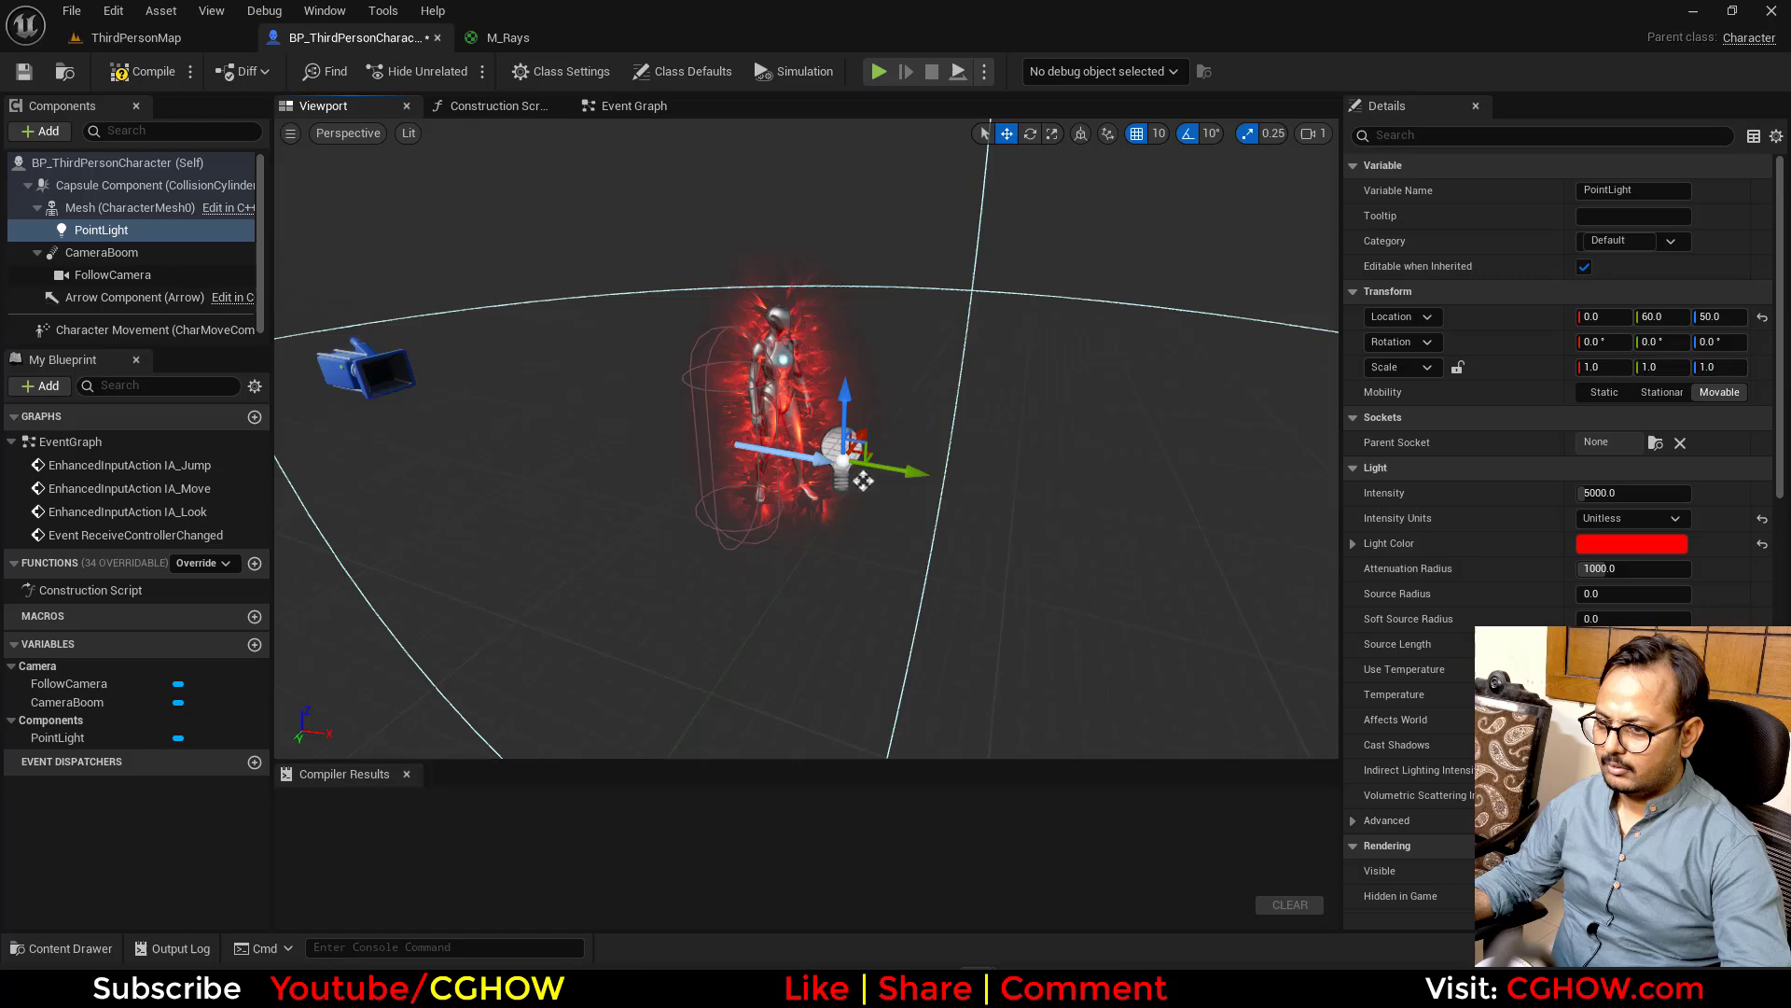
pyautogui.click(123, 39)
# Walk the red-glowing character around in play mode, then stop
pyautogui.click(464, 74)
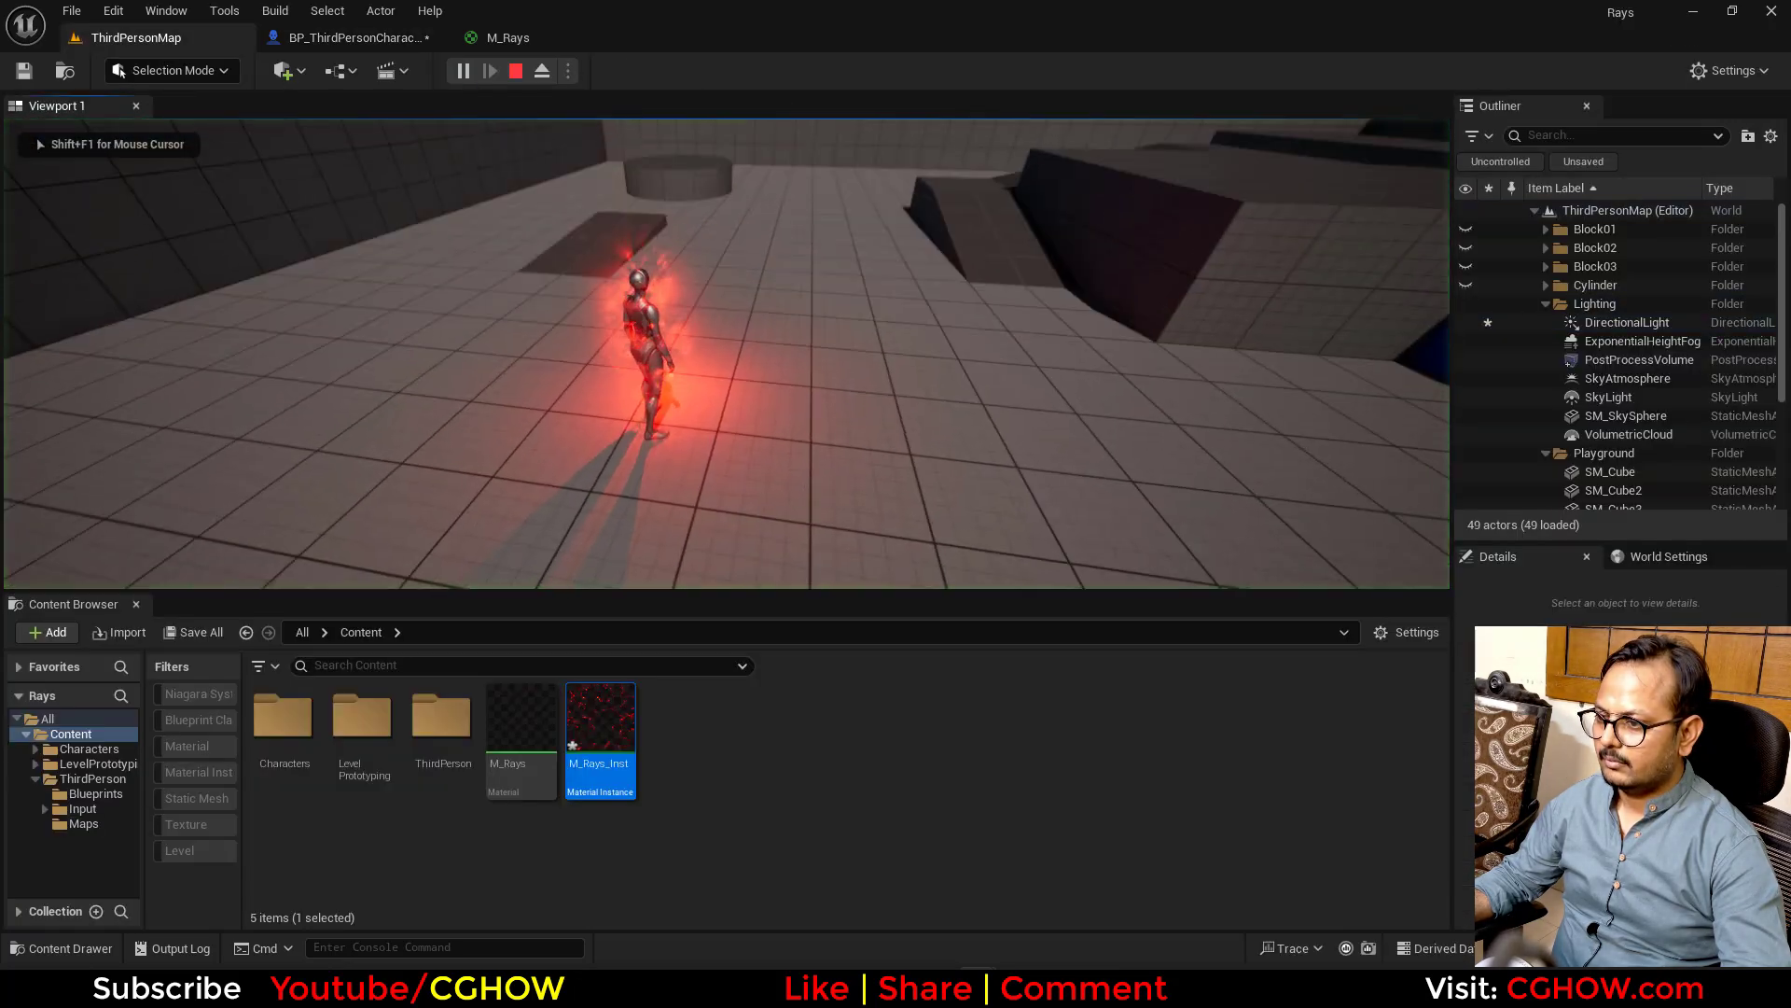
pyautogui.press('w')
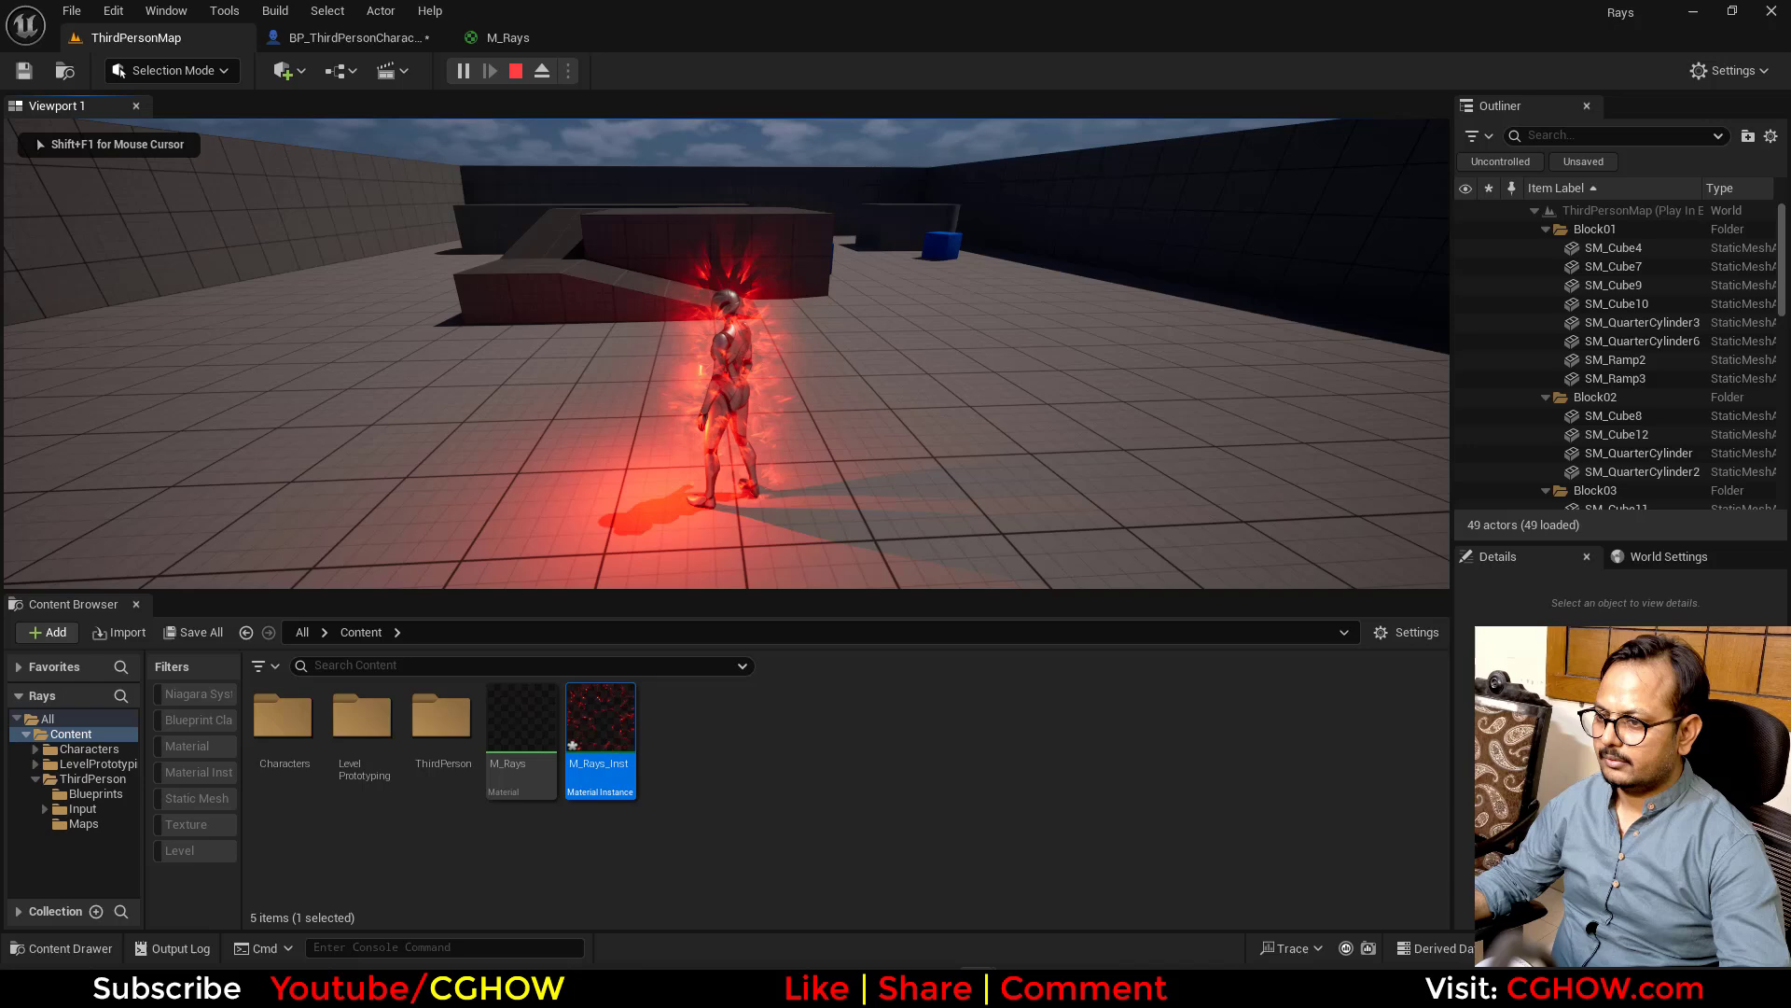
pyautogui.press('Escape')
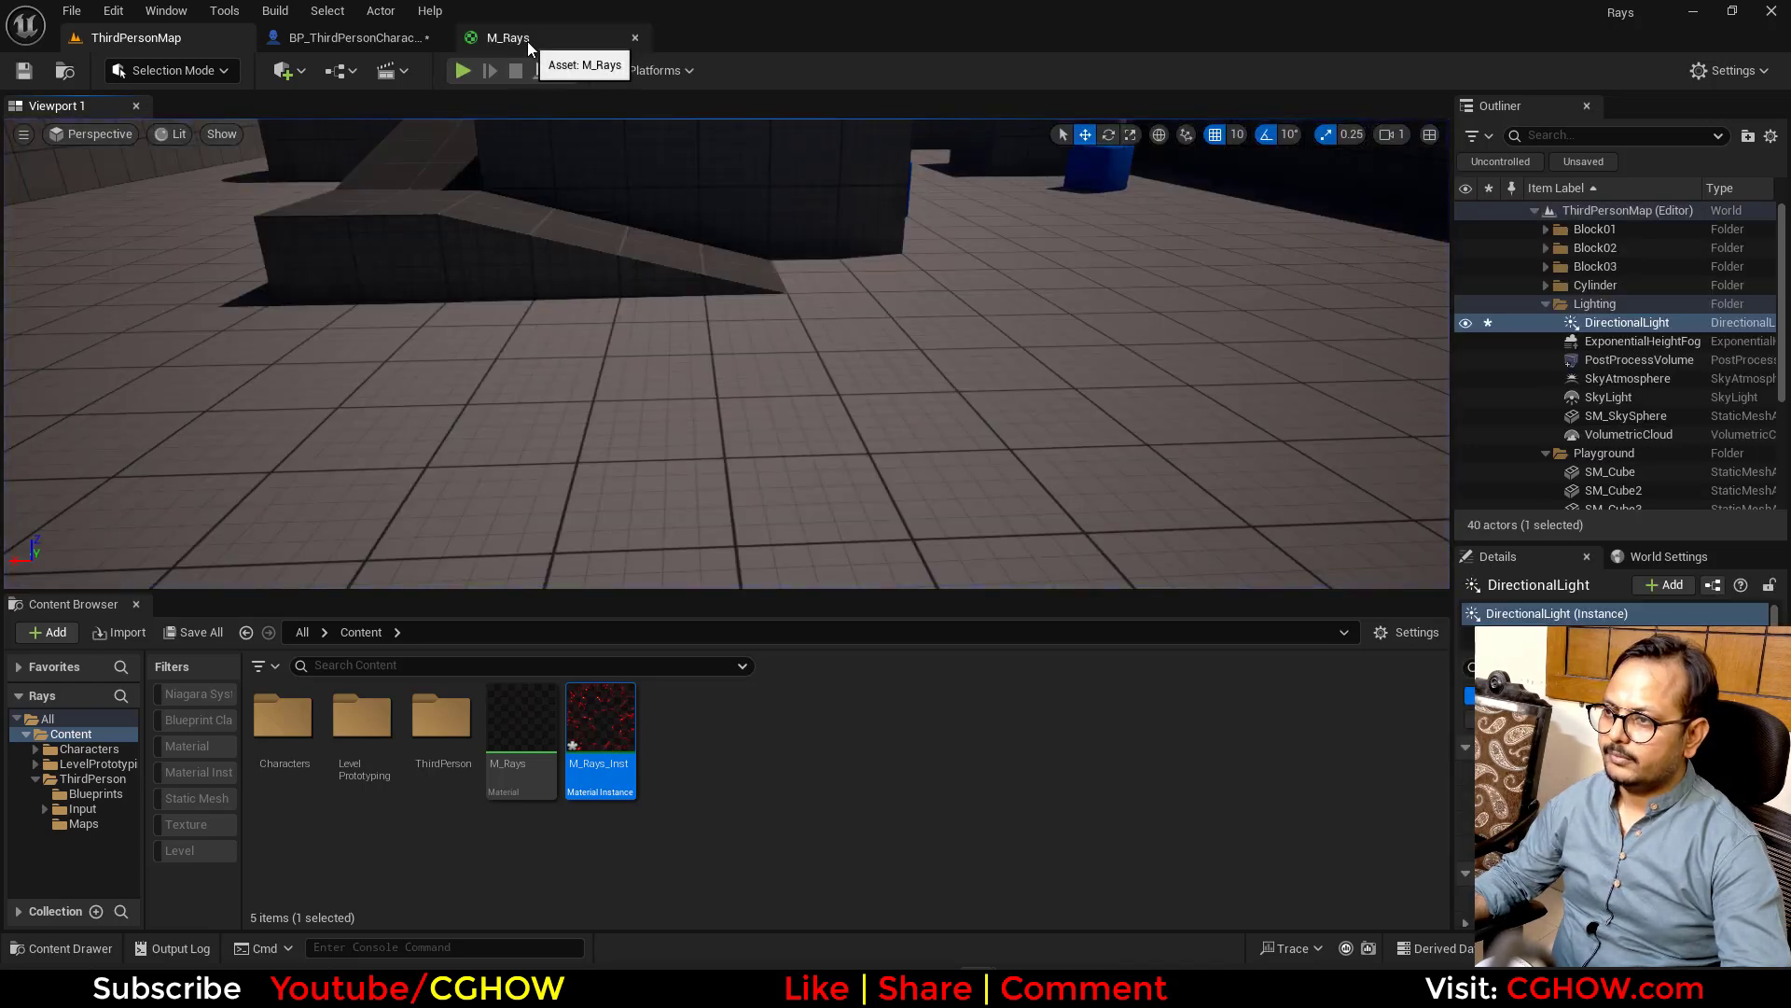
# Open the M_Rays_Inst material instance editor
pyautogui.click(354, 38)
pyautogui.click(161, 10)
pyautogui.click(136, 38)
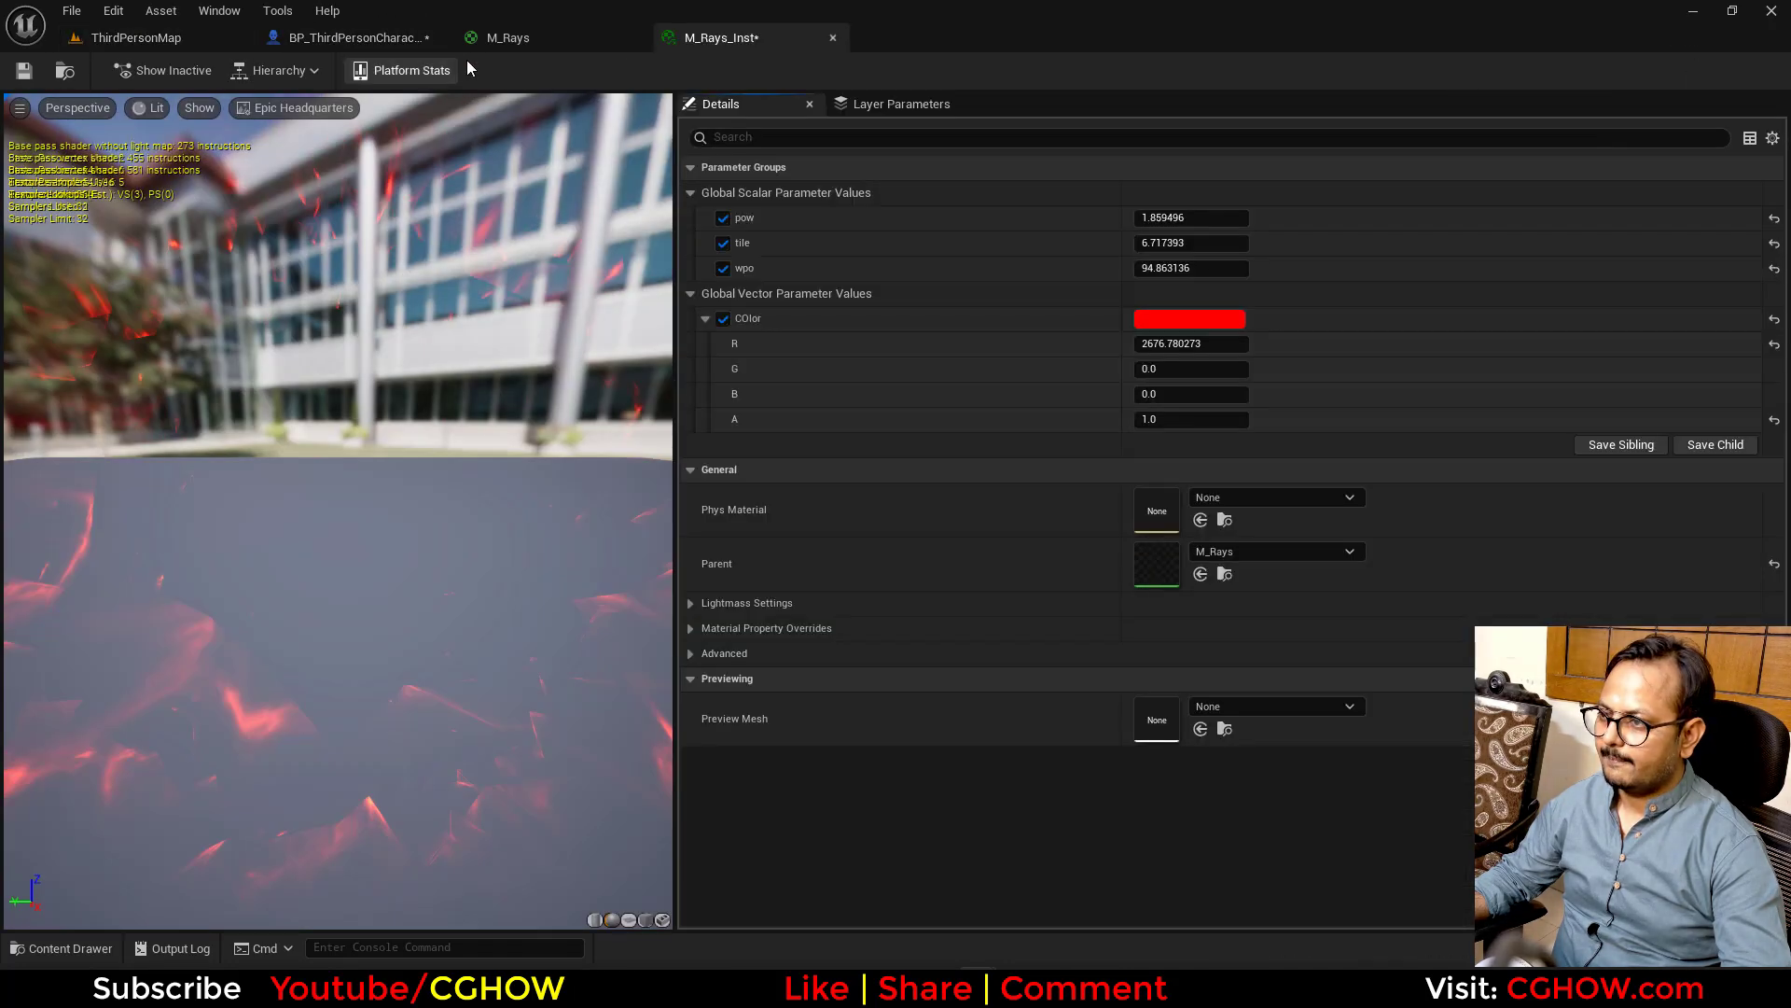
# Float the M_Rays_Inst editor and raise the color's green to turn the rays orange-red
pyautogui.click(420, 39)
pyautogui.moveTo(721, 38); pyautogui.dragTo(882, 414)
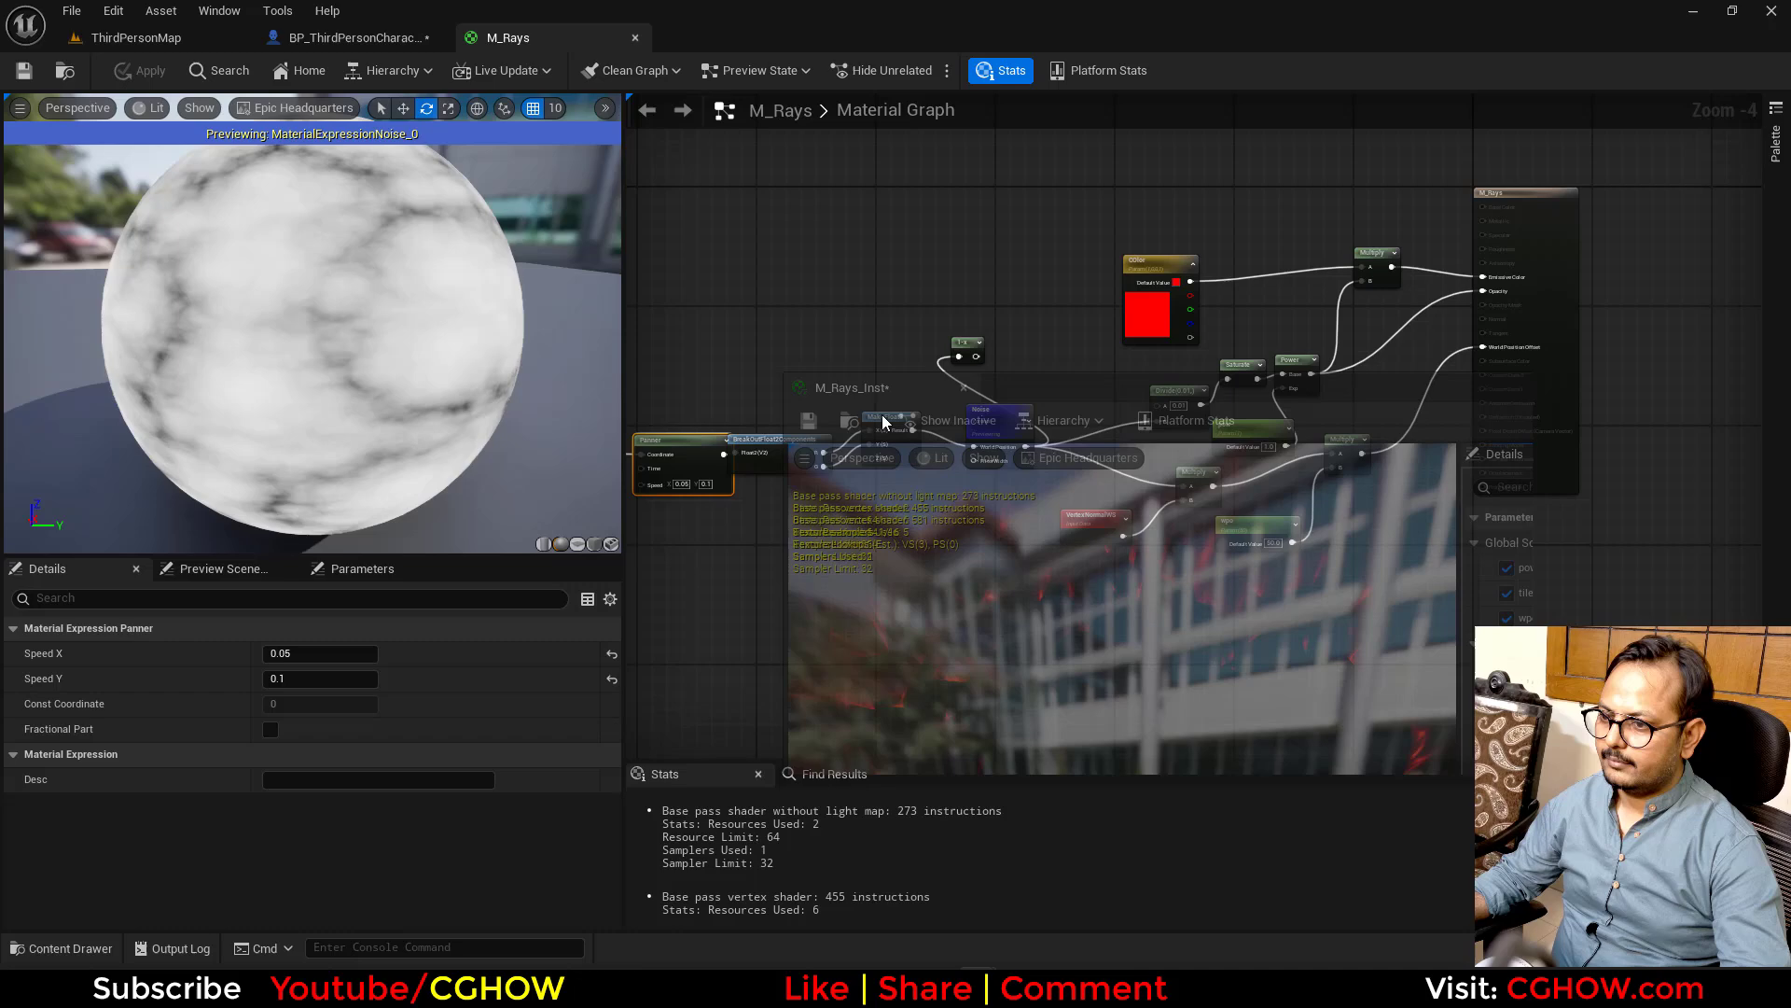
pyautogui.click(365, 43)
pyautogui.click(1344, 754)
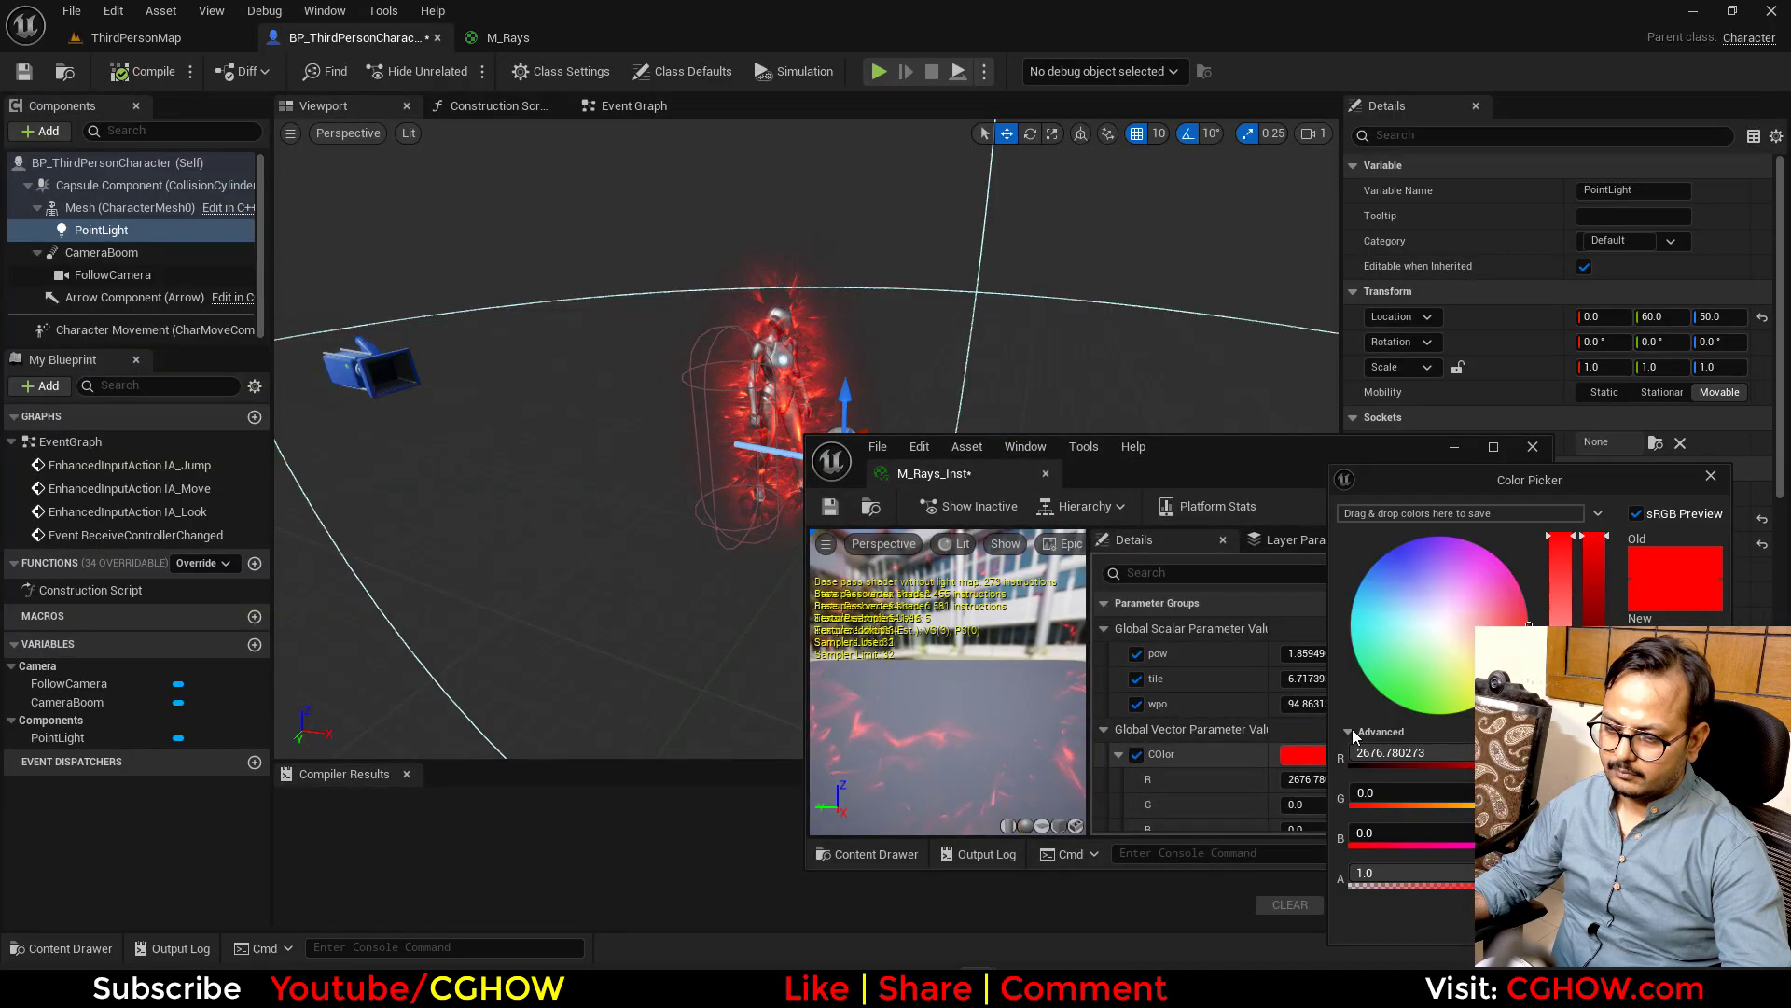
pyautogui.moveTo(1400, 794); pyautogui.dragTo(1455, 793)
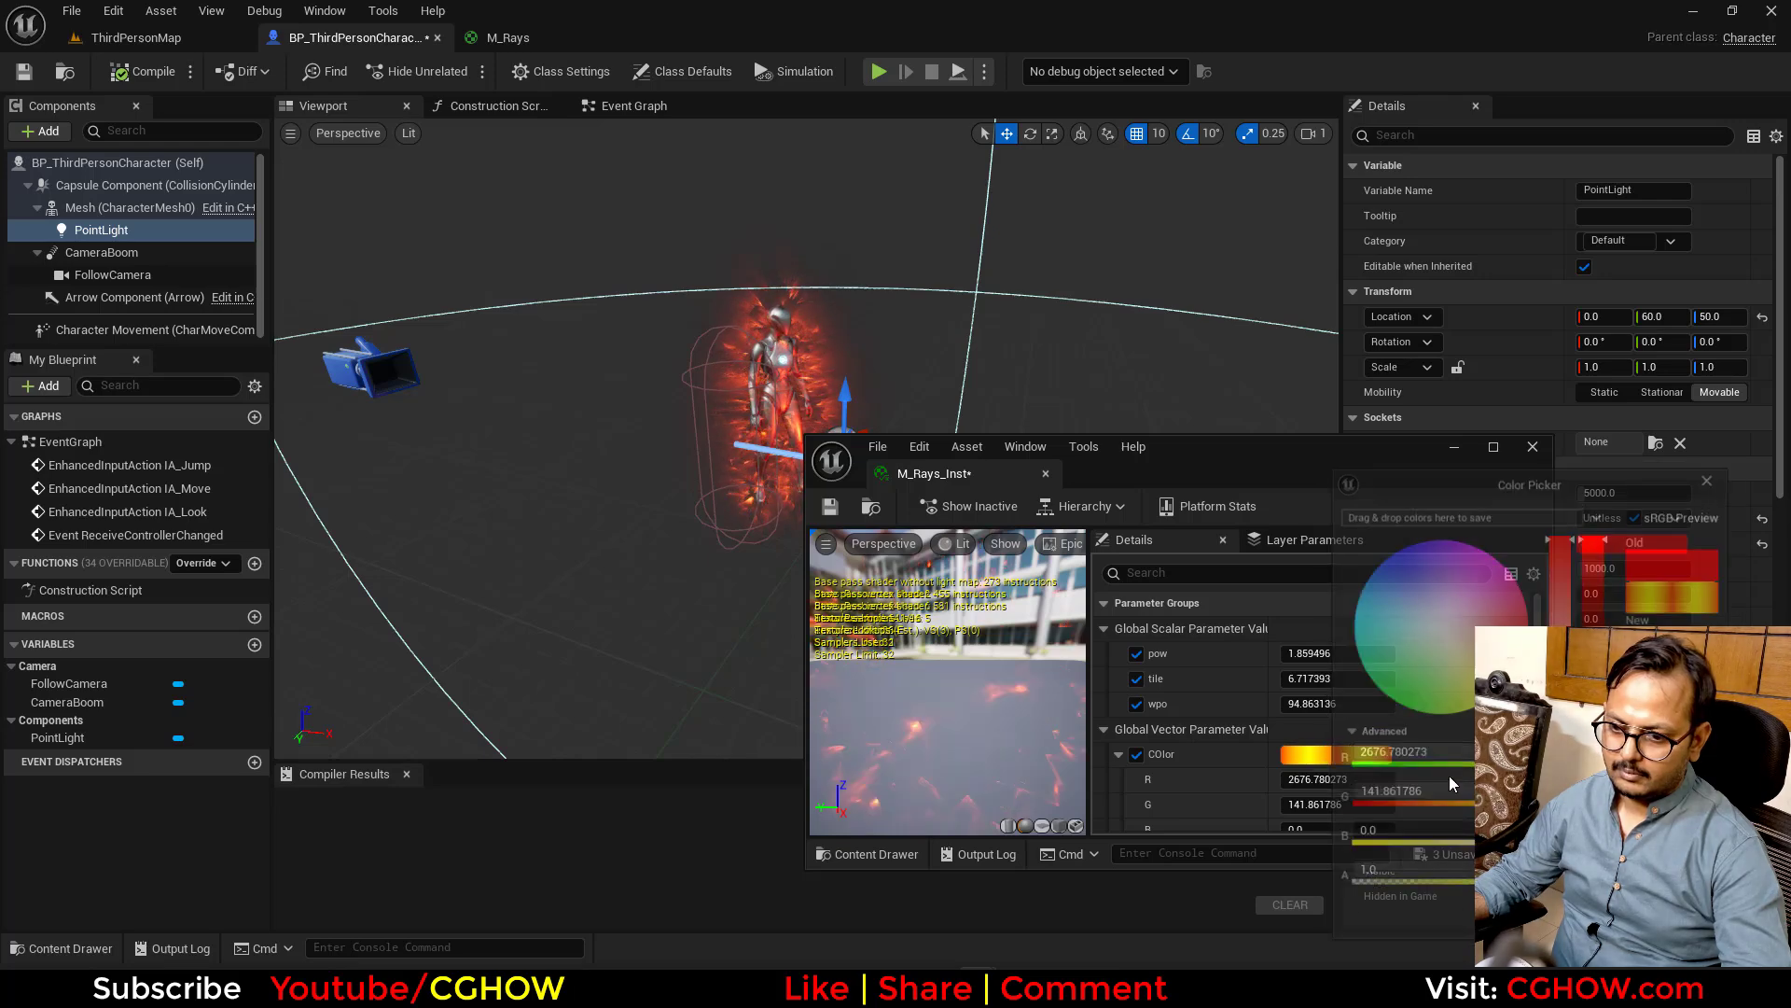
# Raise wpo and pow, bring tile to about 7.97, and close the instance editor
pyautogui.moveTo(1315, 703)
pyautogui.mouseDown()
pyautogui.moveTo(1400, 703)
pyautogui.moveTo(1319, 696)
pyautogui.mouseUp()
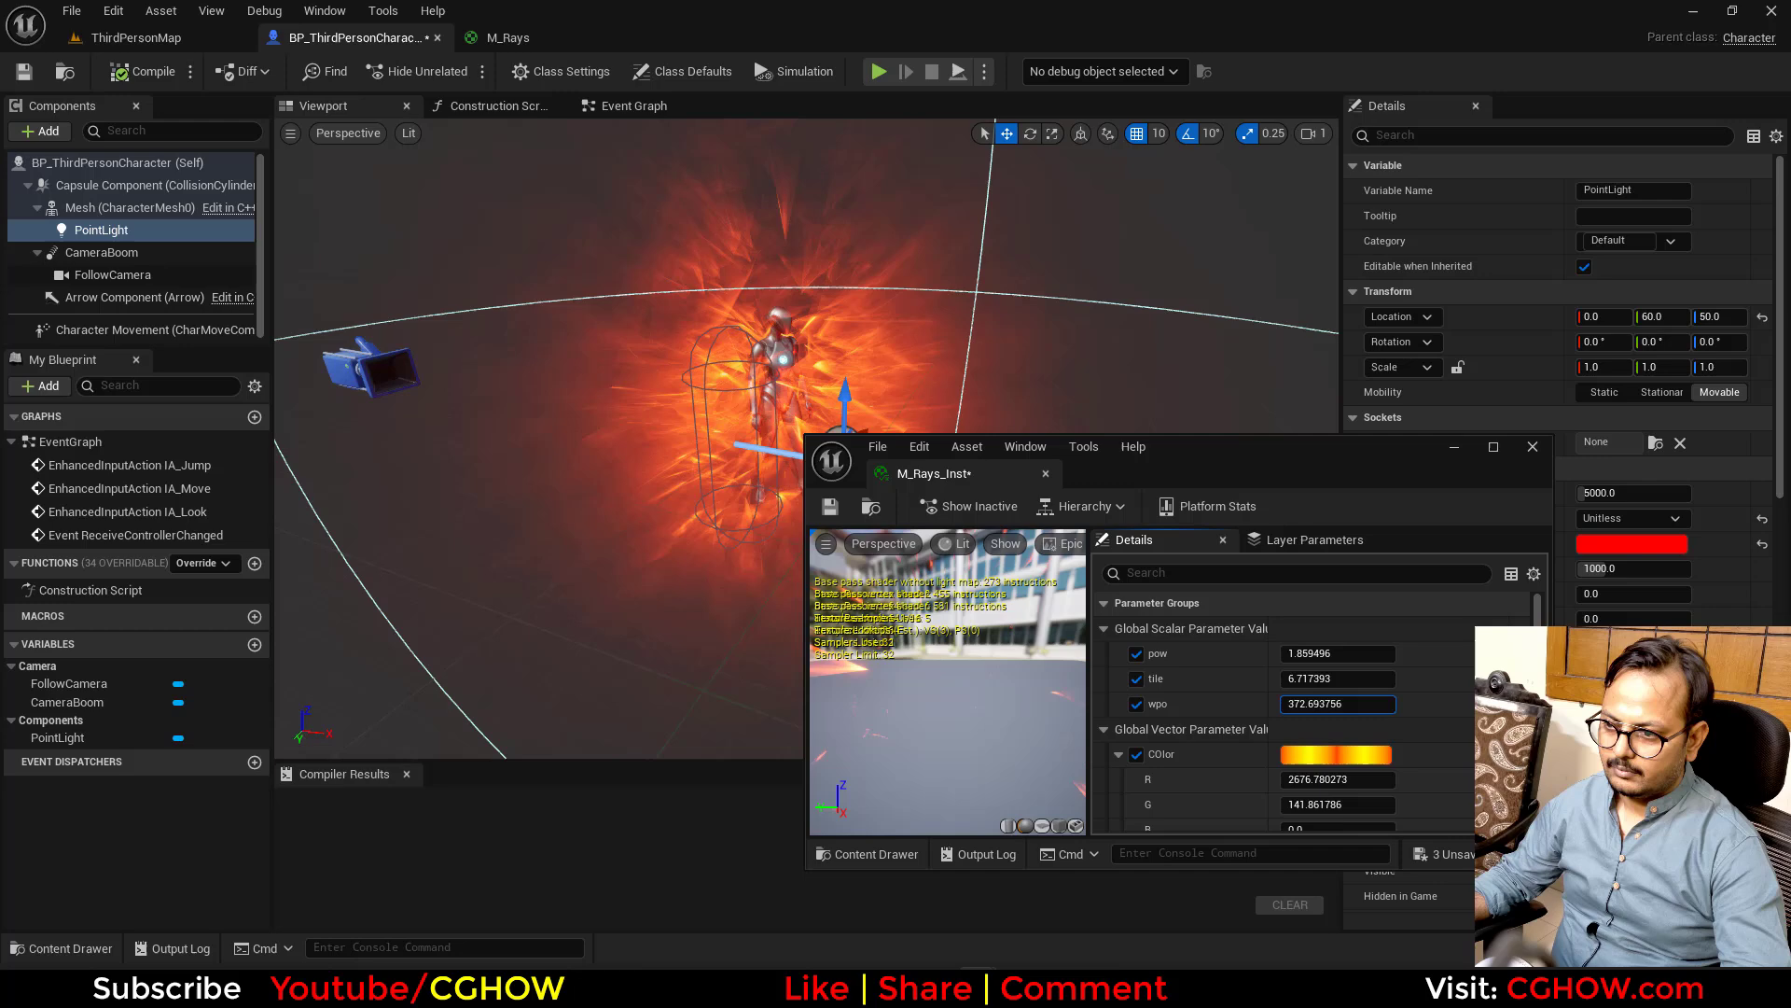
pyautogui.moveTo(1309, 653)
pyautogui.mouseDown()
pyautogui.moveTo(1351, 652)
pyautogui.moveTo(1323, 677)
pyautogui.moveTo(1470, 678)
pyautogui.mouseUp()
pyautogui.moveTo(1336, 703)
pyautogui.mouseDown()
pyautogui.moveTo(1260, 704)
pyautogui.moveTo(1401, 702)
pyautogui.moveTo(1287, 677)
pyautogui.moveTo(1316, 678)
pyautogui.mouseUp()
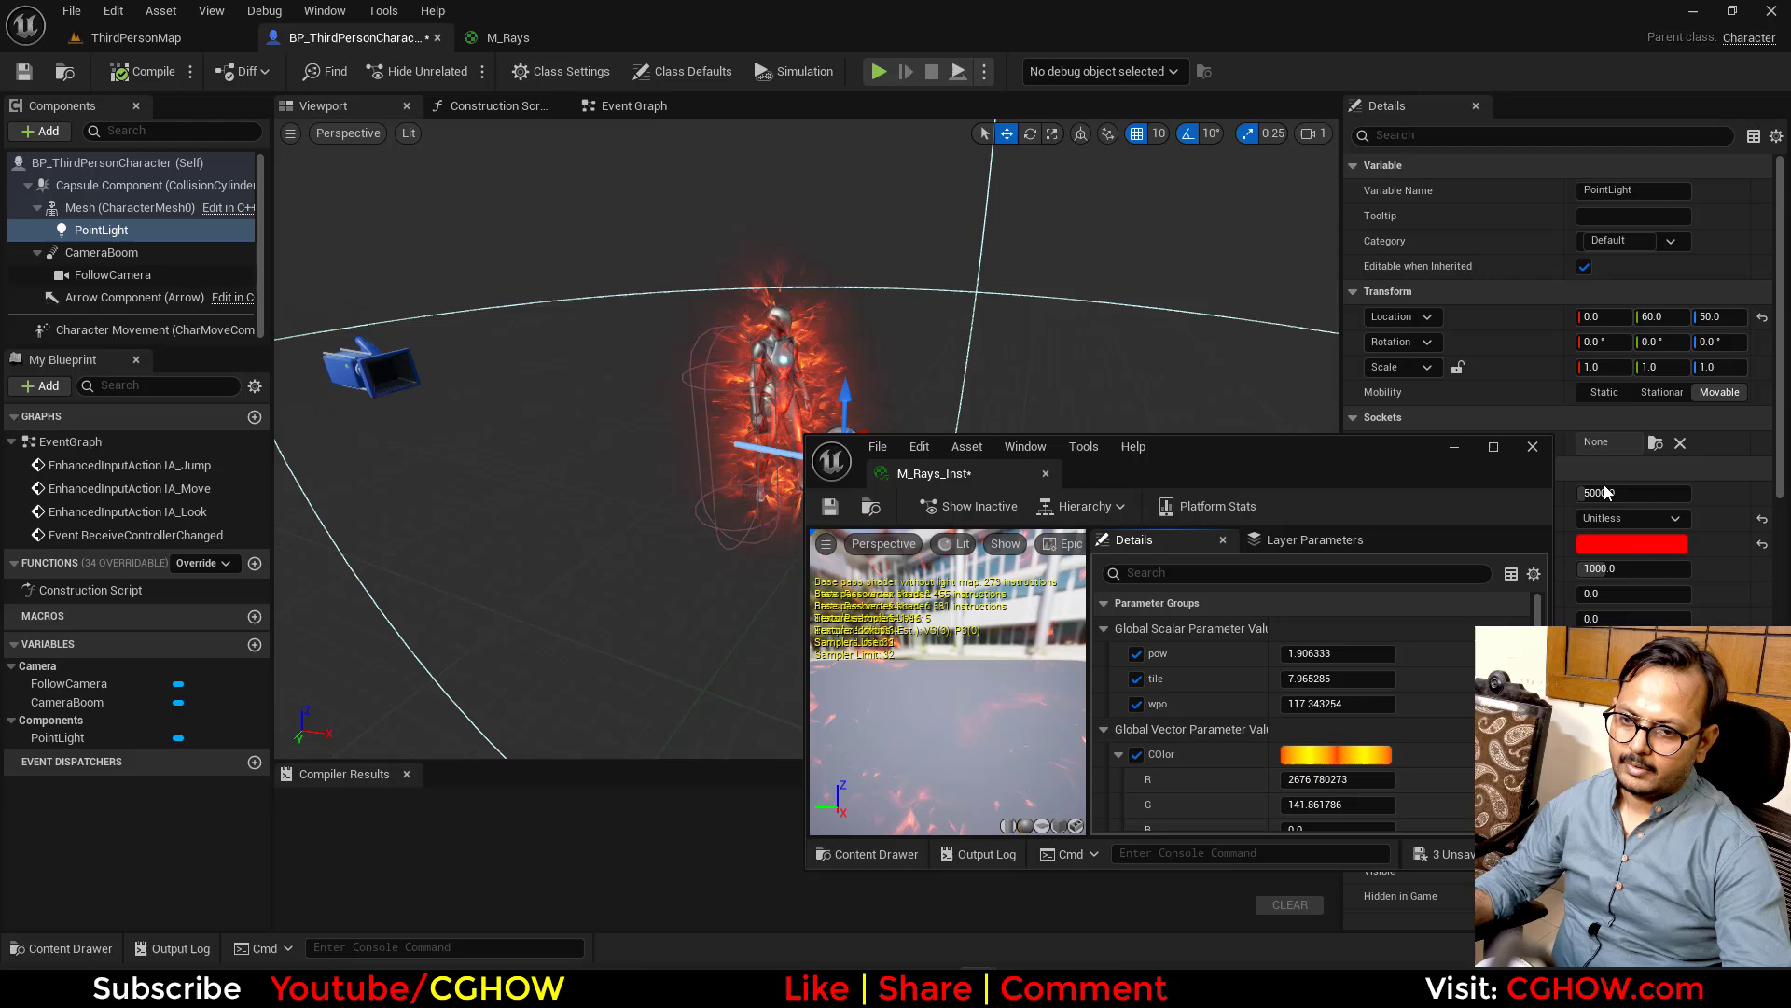
pyautogui.click(1533, 449)
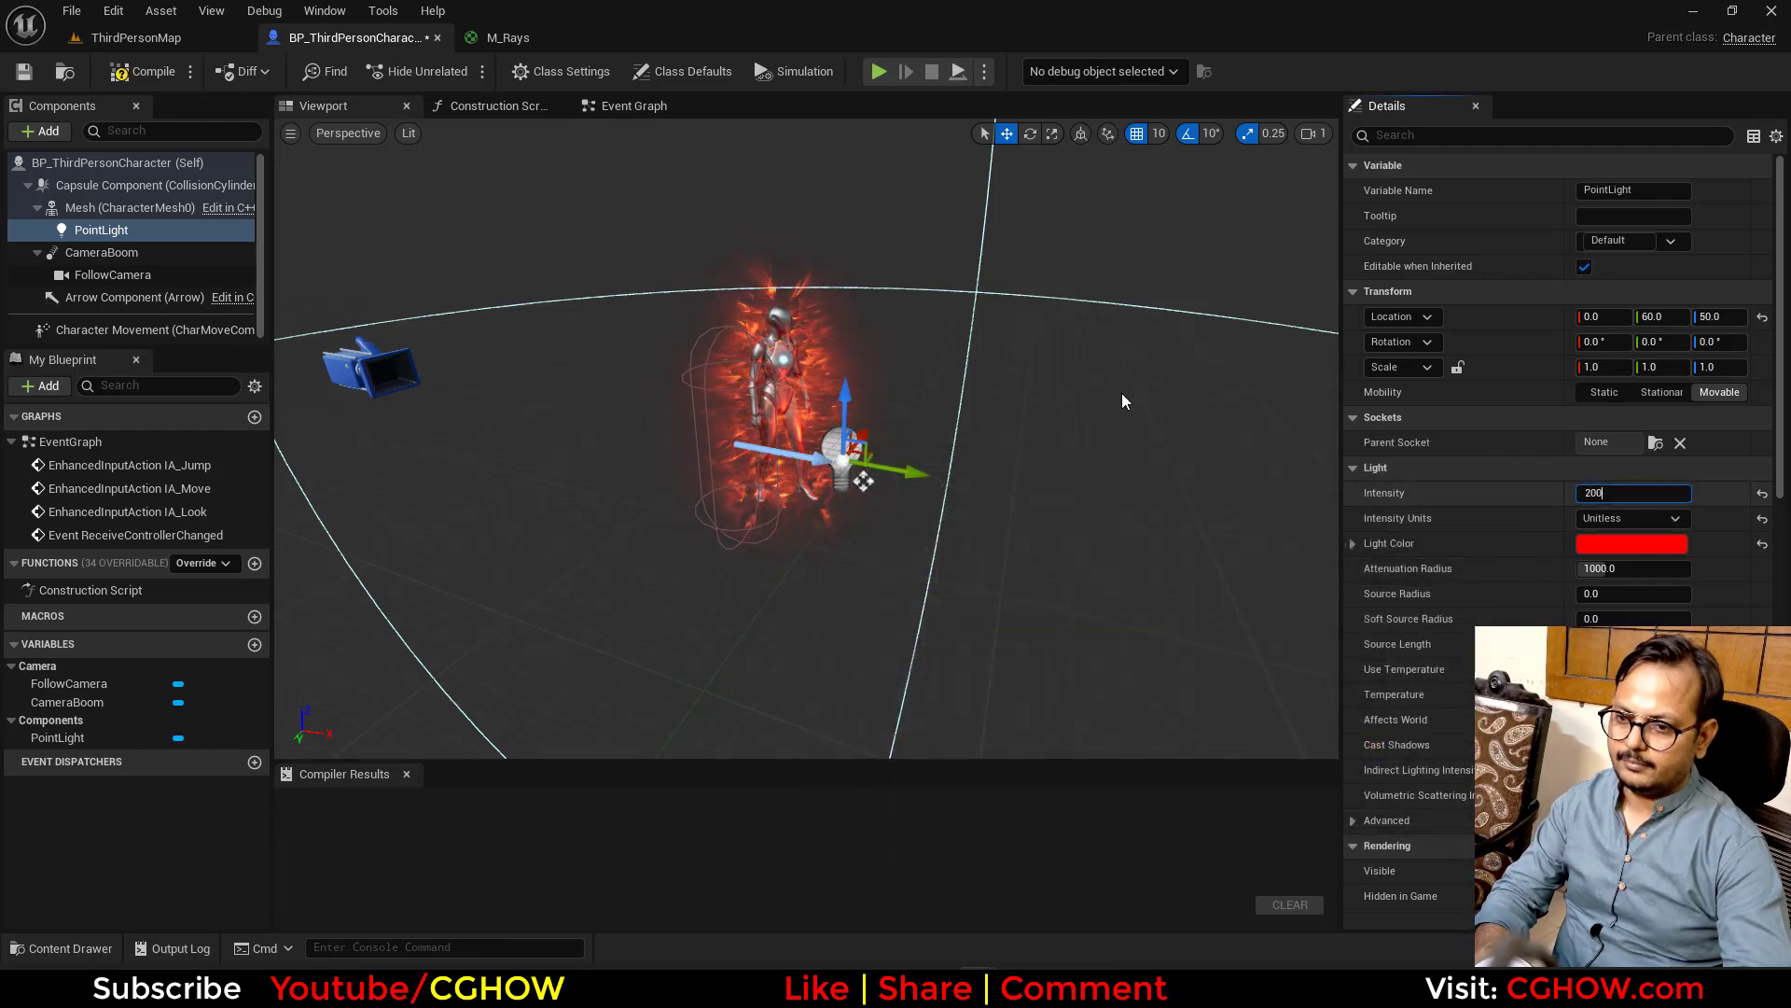
# Play the ThirdPersonMap level fullscreen with F11
pyautogui.click(161, 39)
pyautogui.click(463, 70)
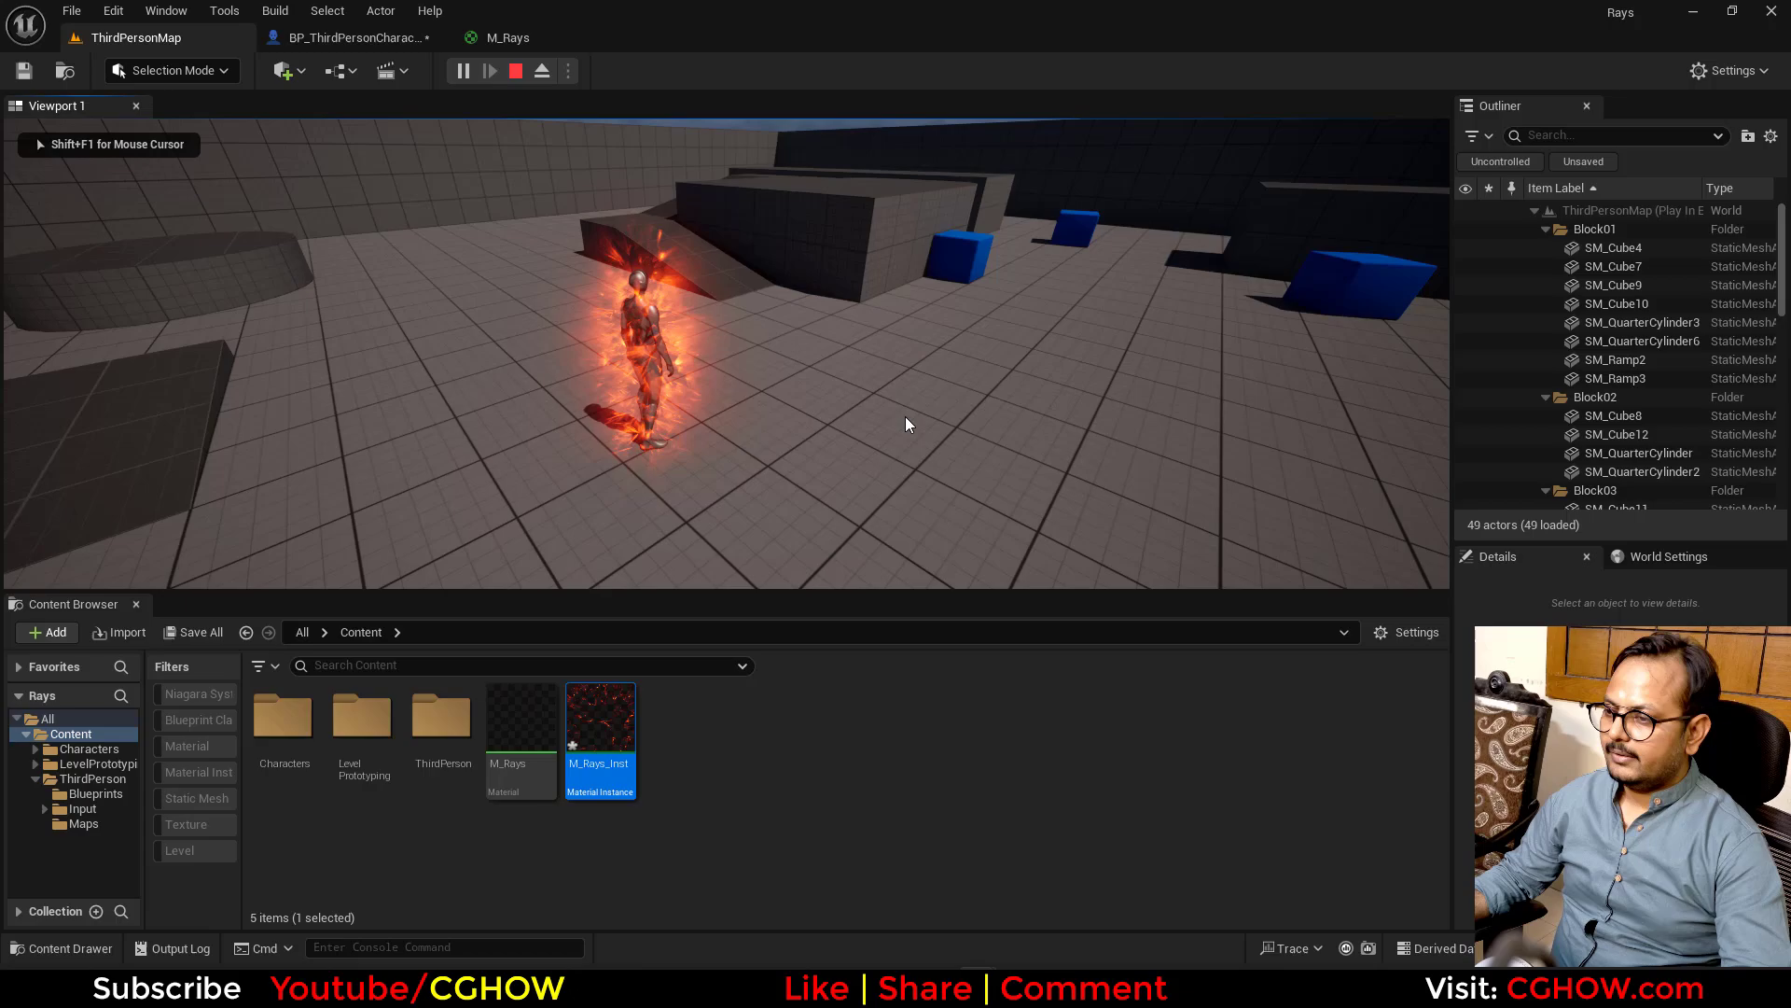
pyautogui.press('F11')
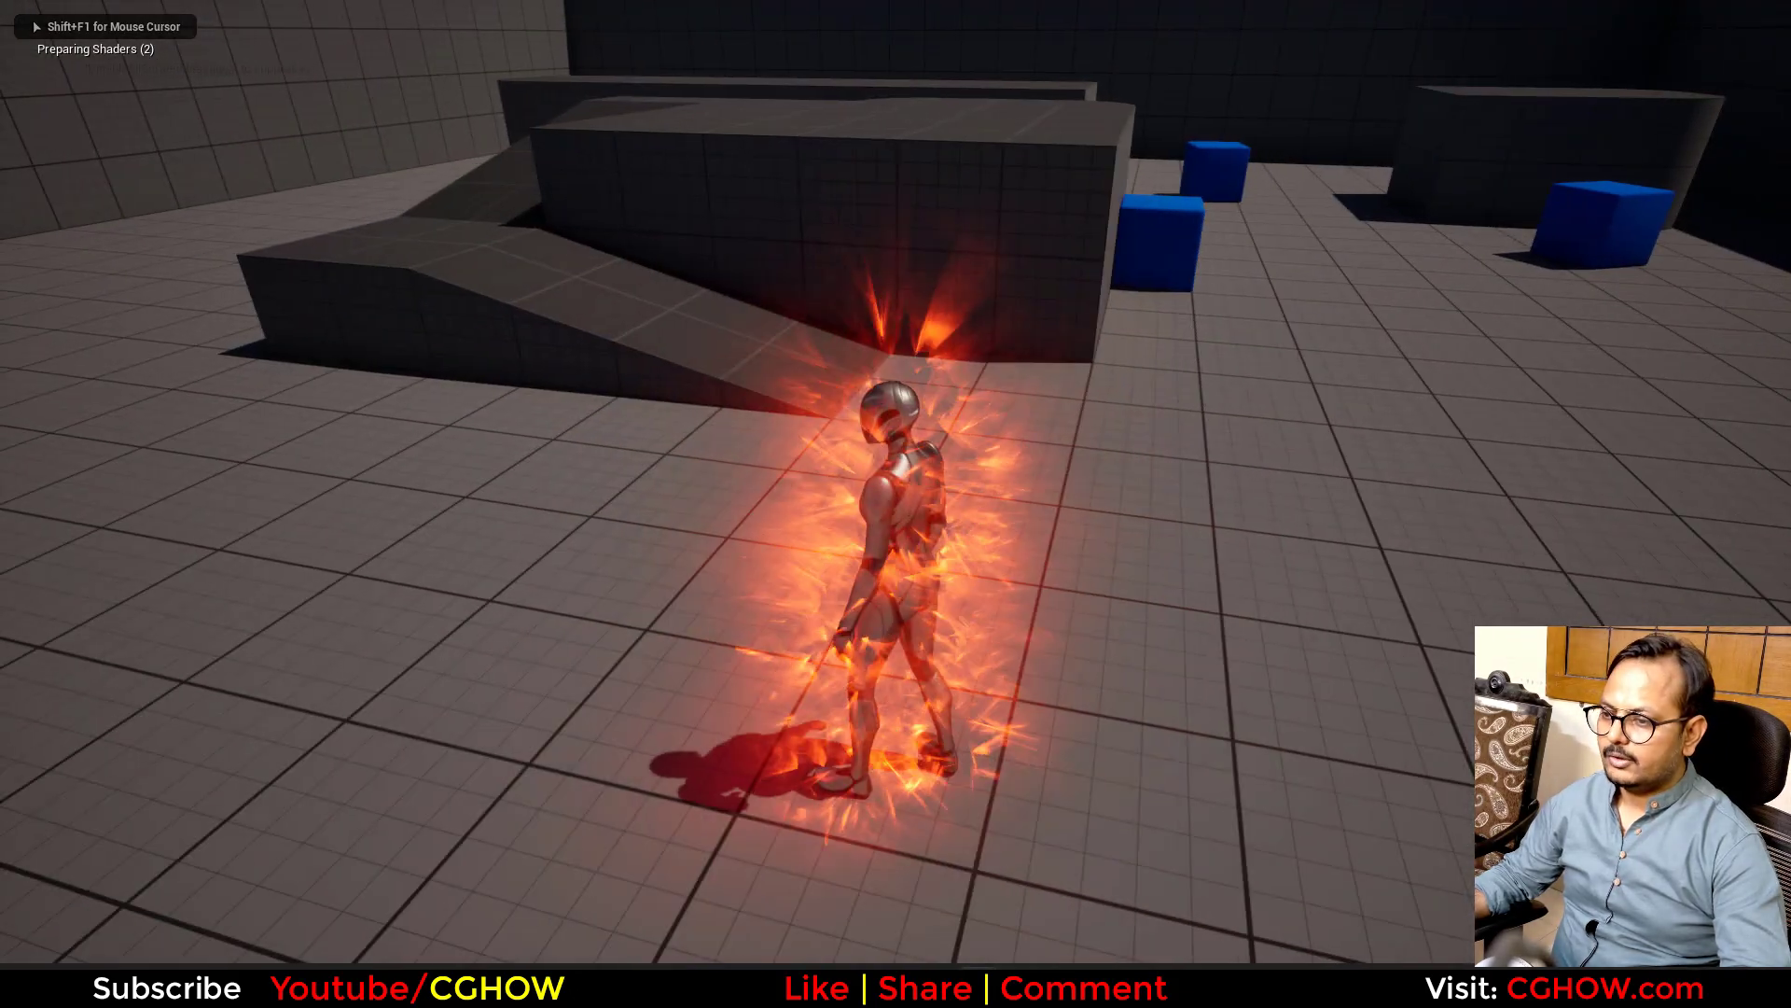